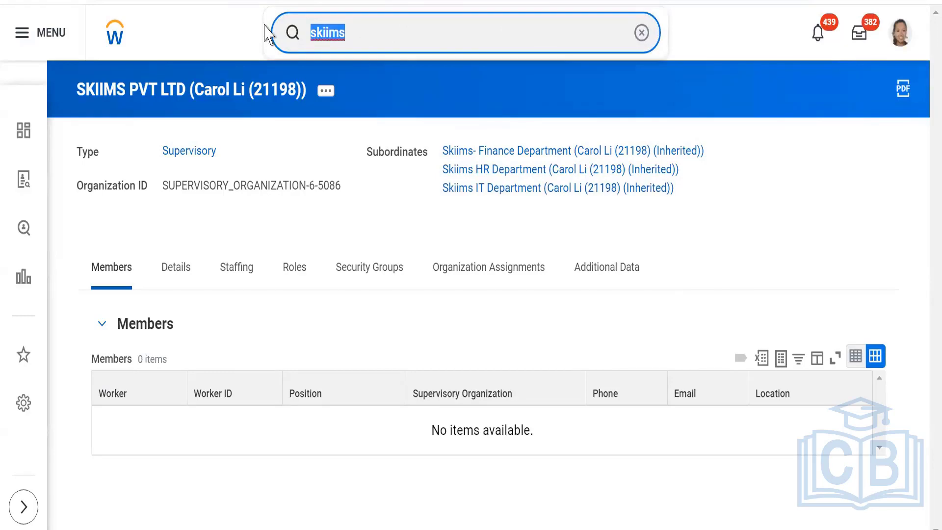
Begin a Create Job Requisition, keeping Employee as worker type, then abandon it.
type("create ")
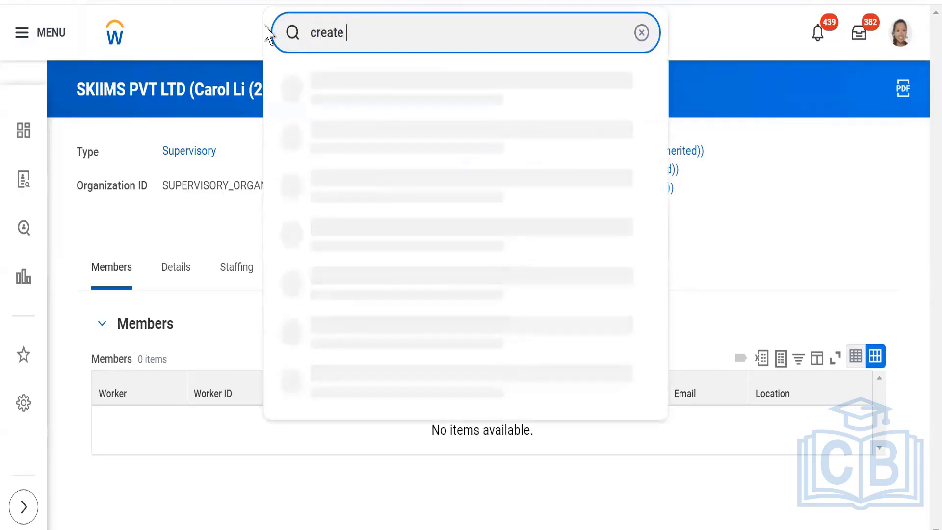
type("job requ")
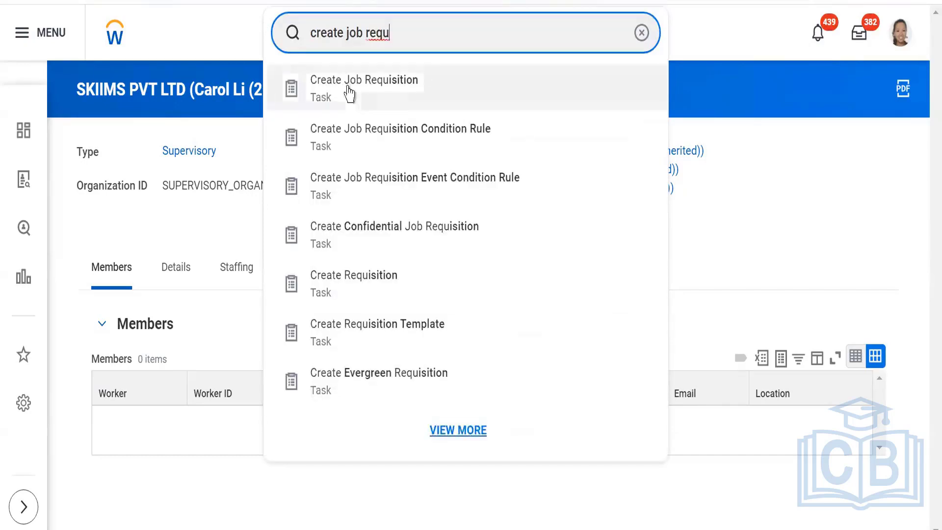
left_click(350, 93)
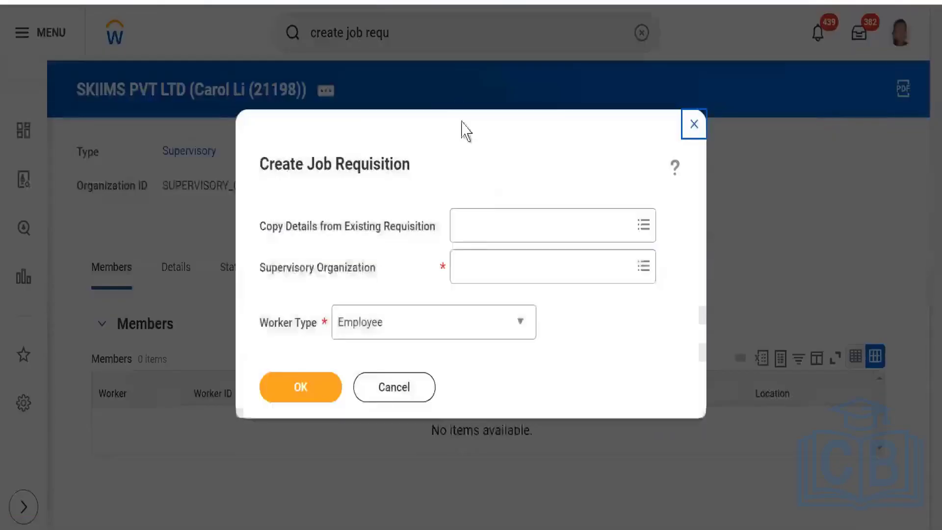
left_click(491, 280)
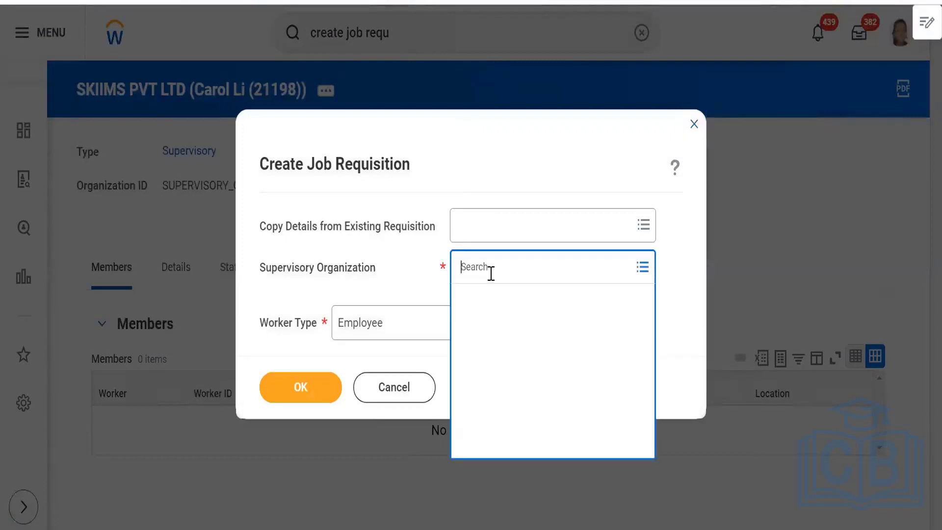
left_click(396, 276)
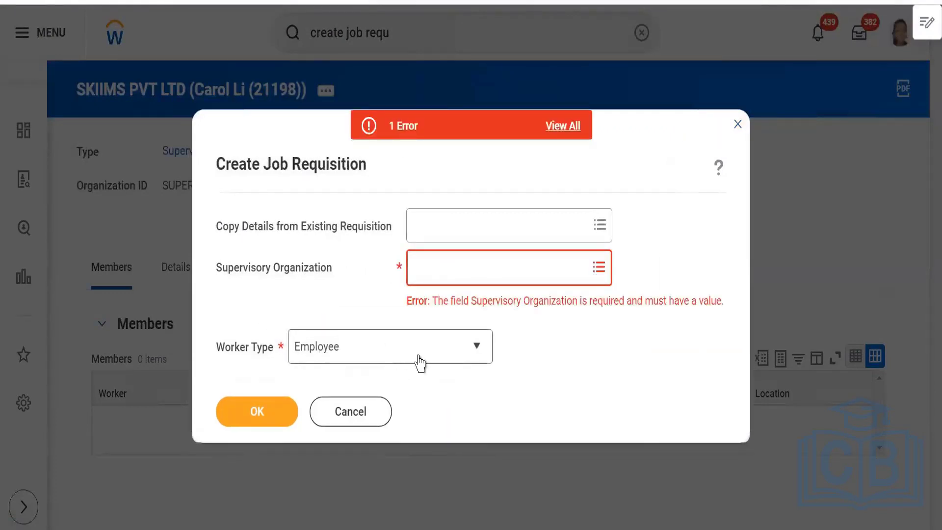
left_click(440, 356)
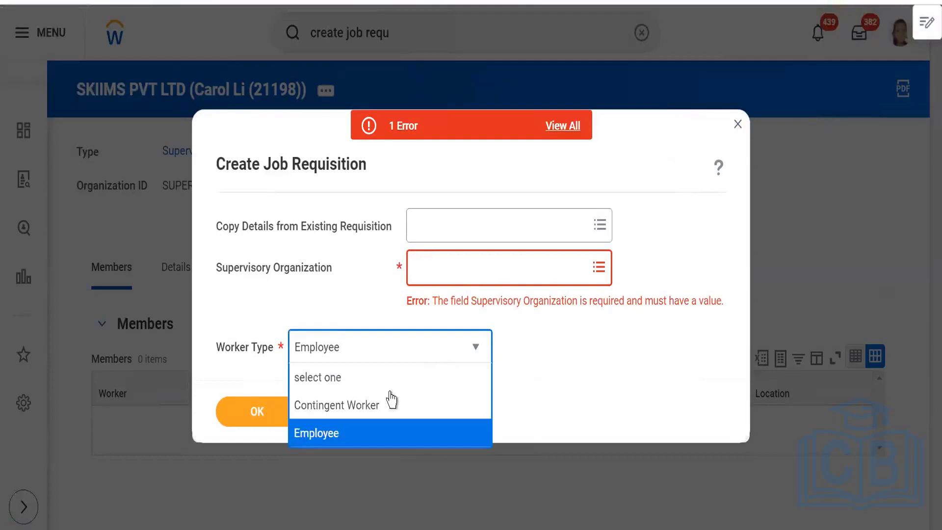
left_click(663, 381)
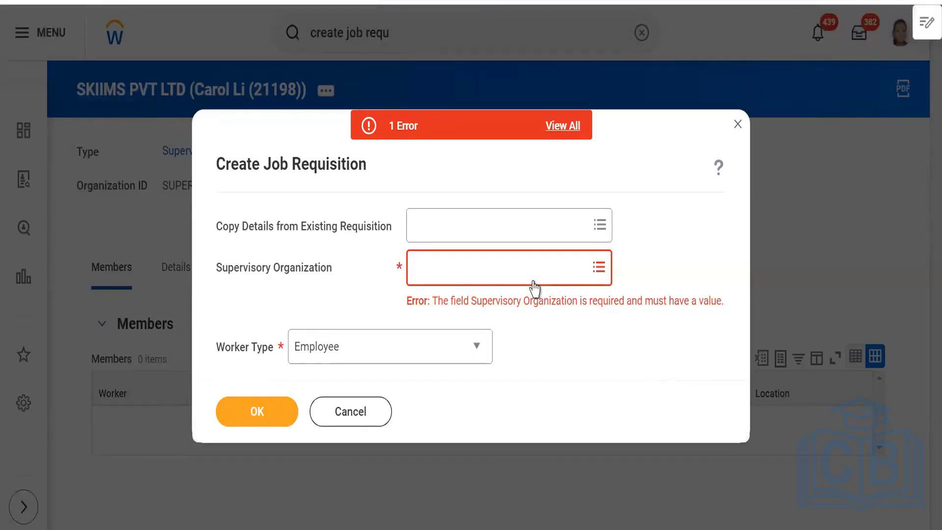
left_click(737, 124)
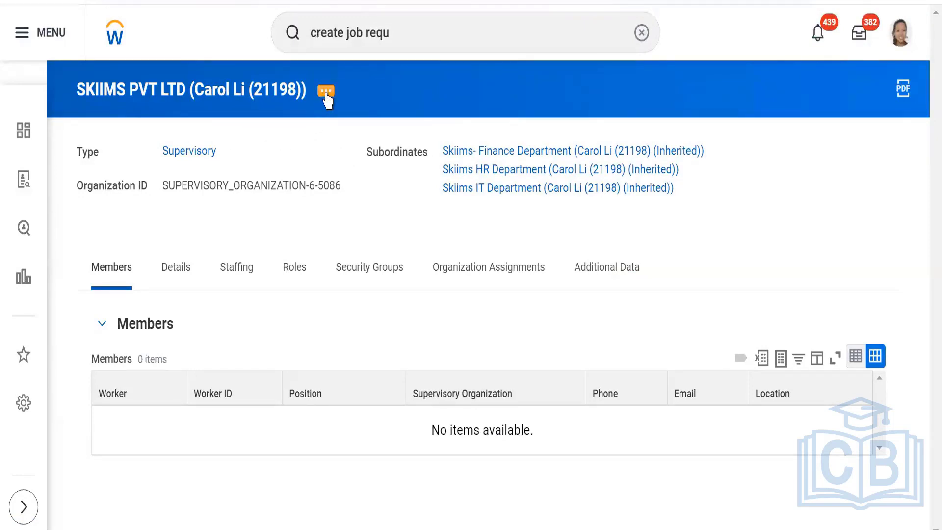
Search BP:skiims and view SKIIMS PVT LTD's Staffing tab showing Position Management.
left_click(428, 32)
key("BackSpace")
key("BackSpace")
key("BackSpace")
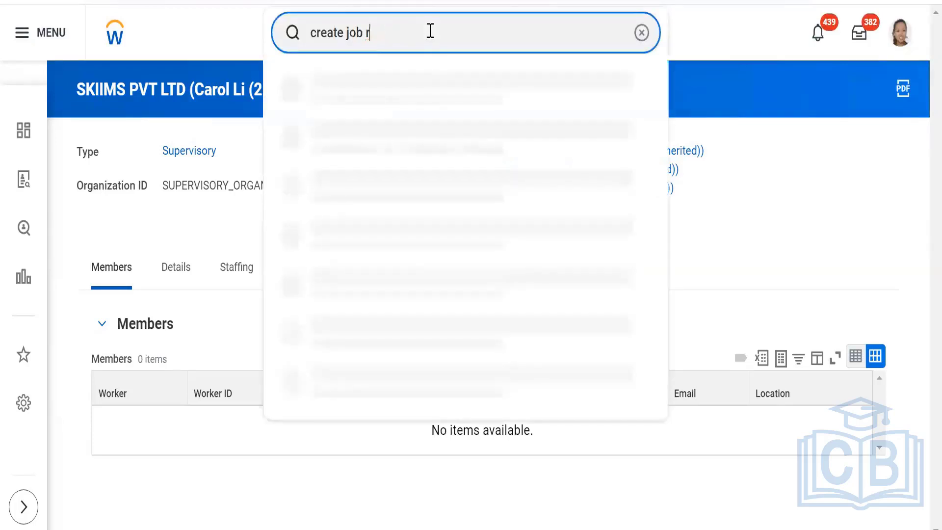
key("BackSpace")
key("BackSpace")
key("BackSpace")
key("BackSpace")
key("BackSpace")
key("BackSpace")
key("BackSpace")
key("BackSpace")
key("BackSpace")
key("BackSpace")
key("BackSpace")
key("BackSpace")
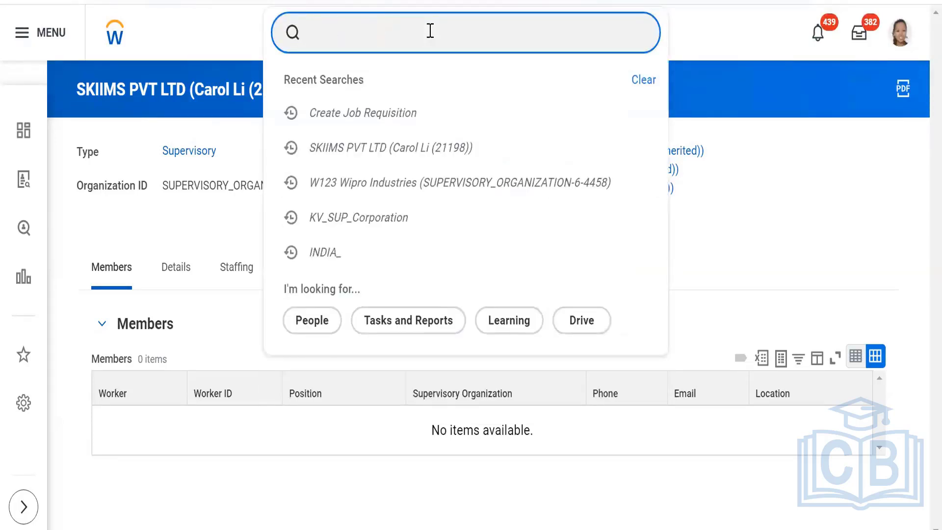
type("BP")
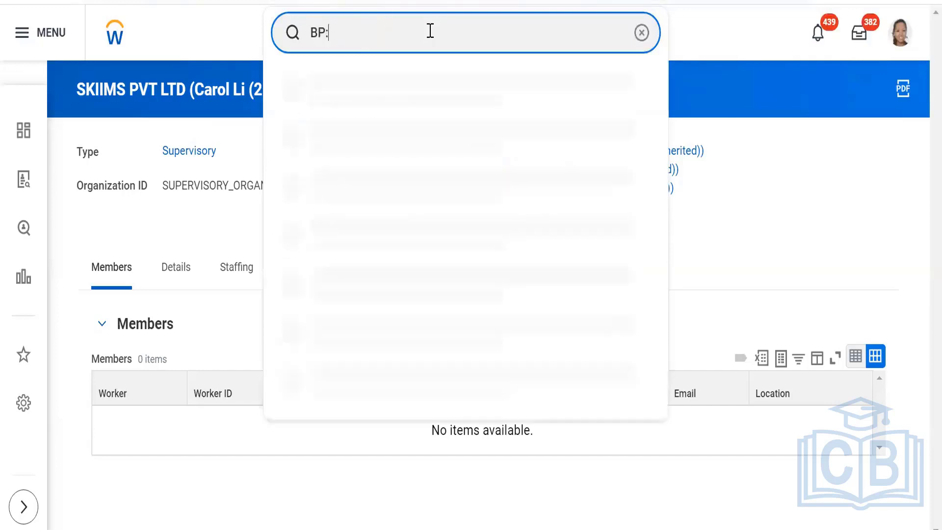
type(":skiims")
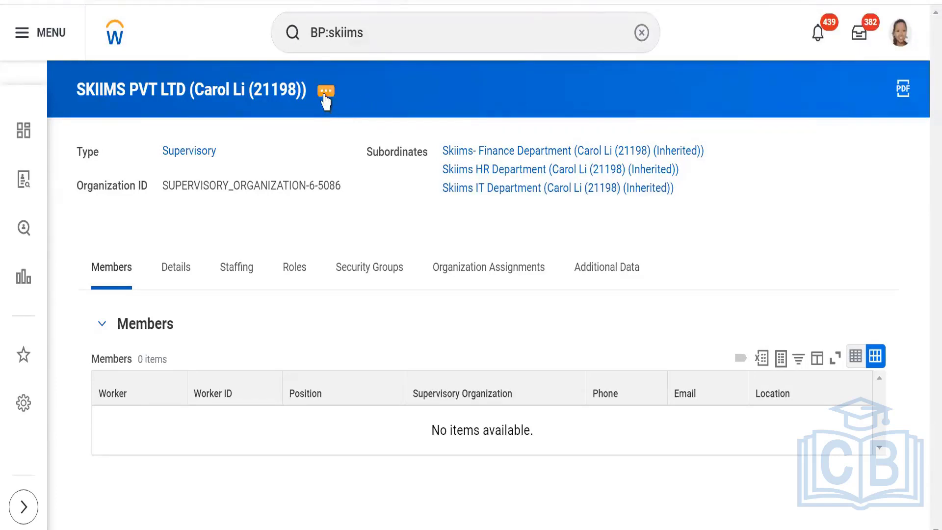
left_click(230, 271)
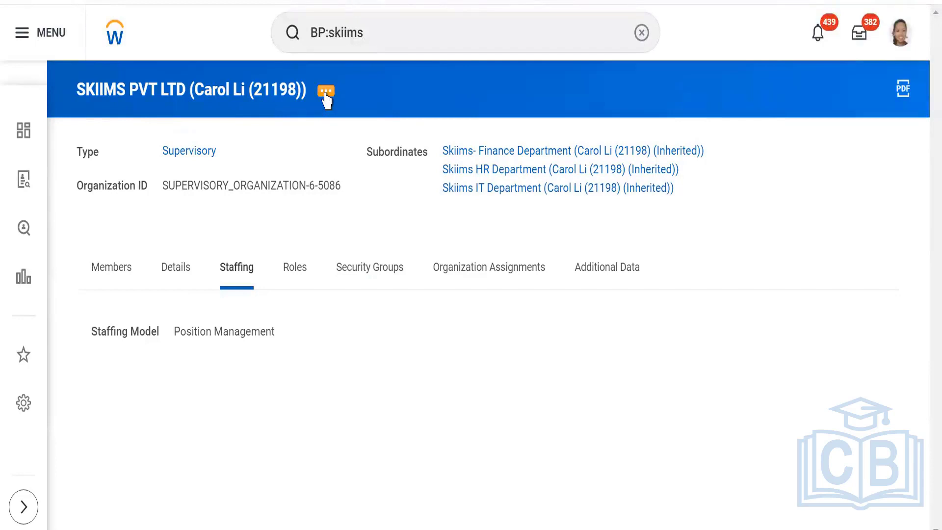
Open SKIIMS PVT LTD's related actions and browse the Staffing submenu with Create Position.
left_click(326, 99)
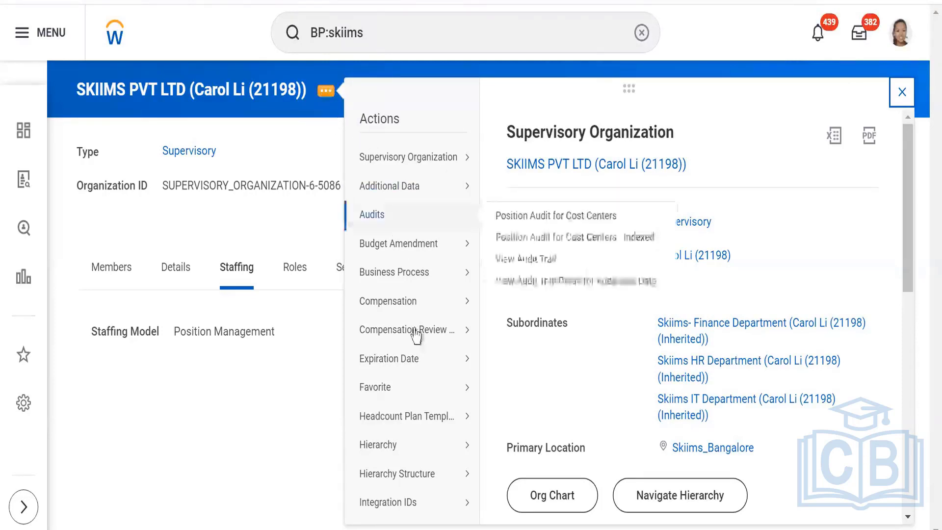
mouse_move(419, 377)
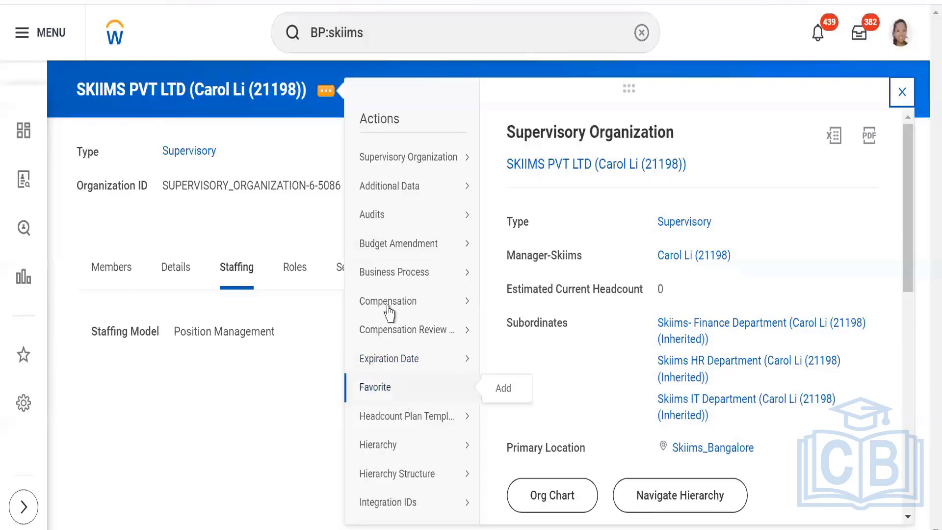
scroll(388, 427, "down", 5)
mouse_move(390, 386)
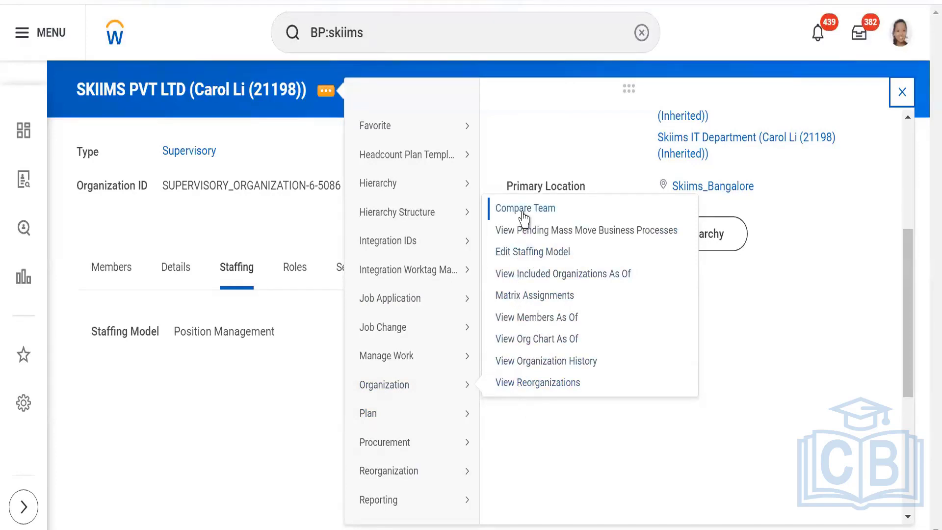
scroll(388, 373, "down", 3)
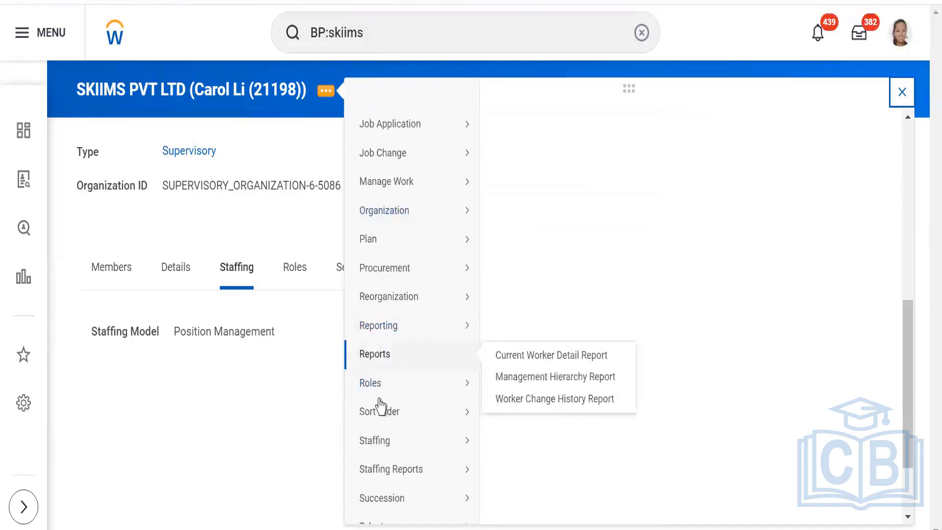
mouse_move(389, 445)
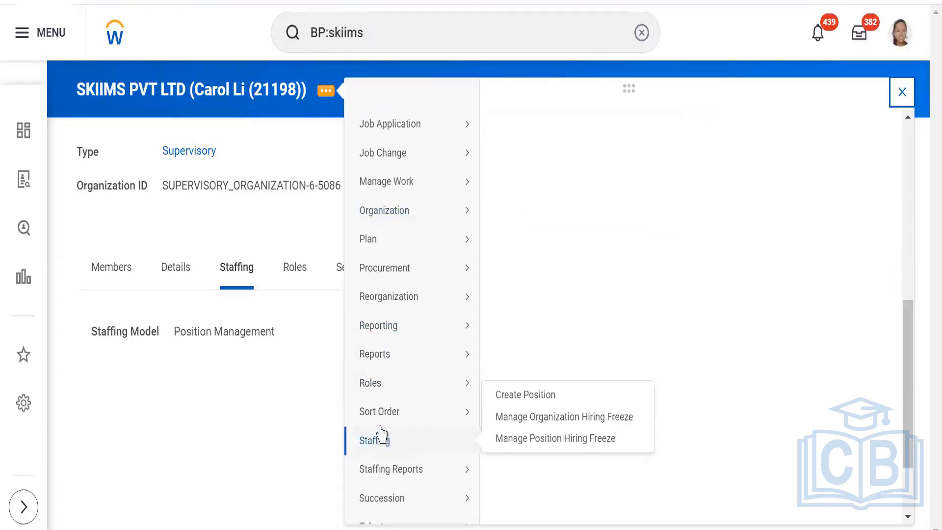
mouse_move(386, 341)
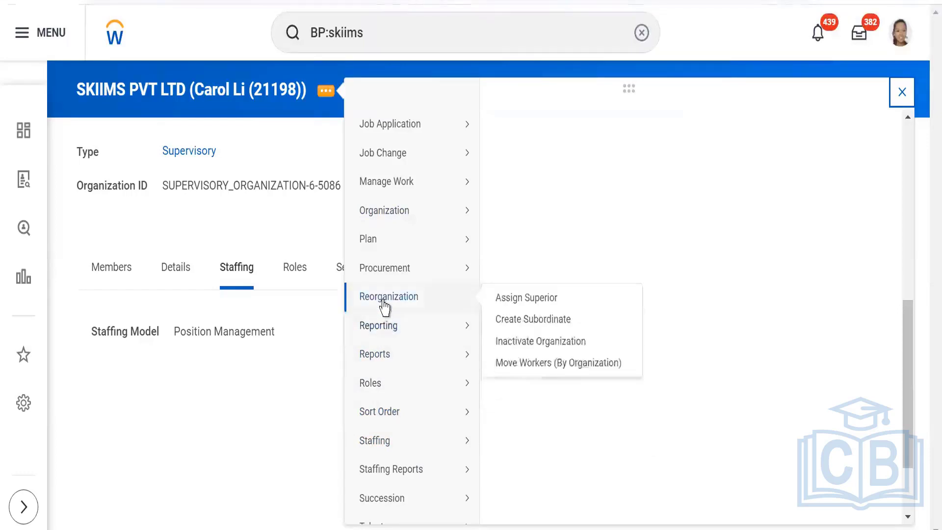
mouse_move(384, 215)
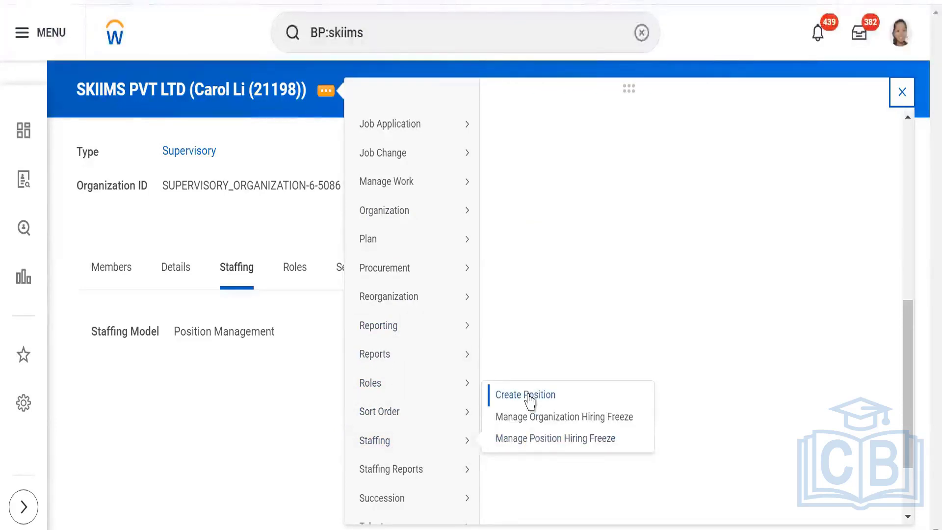
Launch Create Position and enter job posting title 'Skiims_ Workday Recruitment Consultant'.
left_click(529, 398)
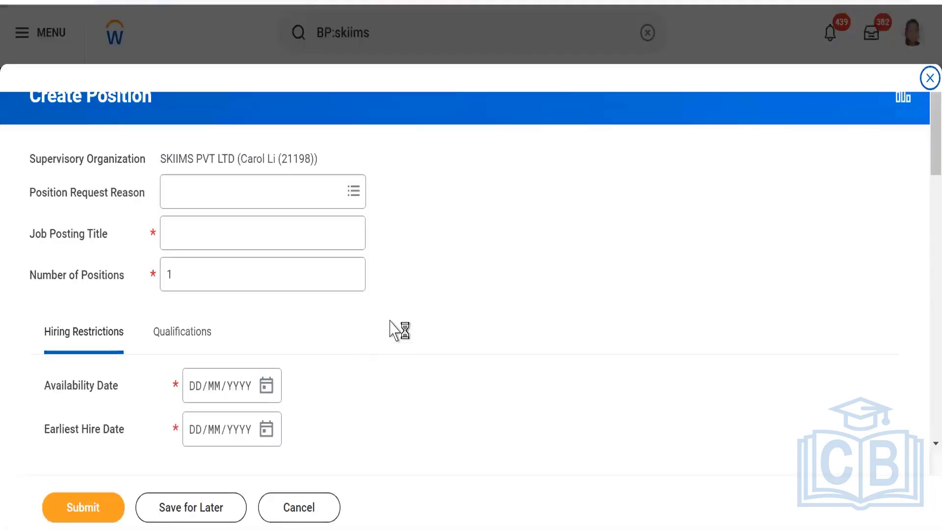
left_click(193, 198)
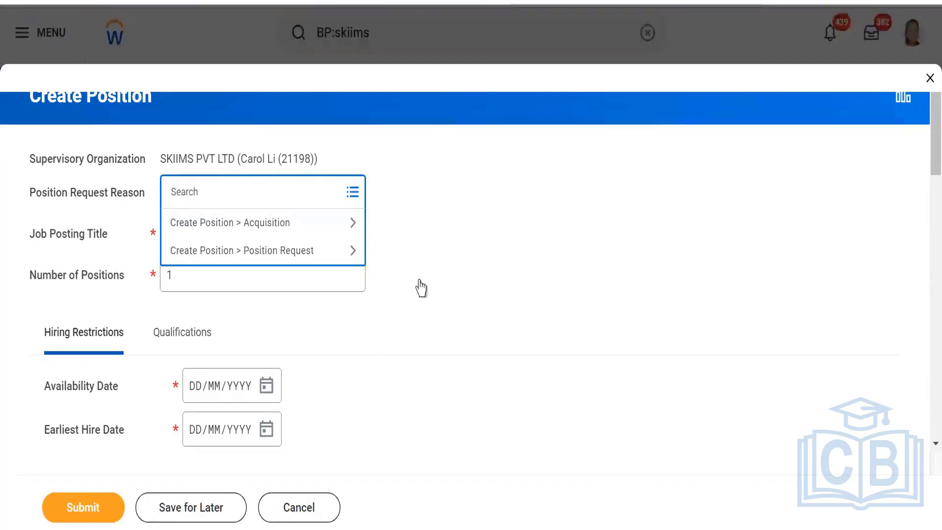
left_click(382, 242)
left_click(203, 235)
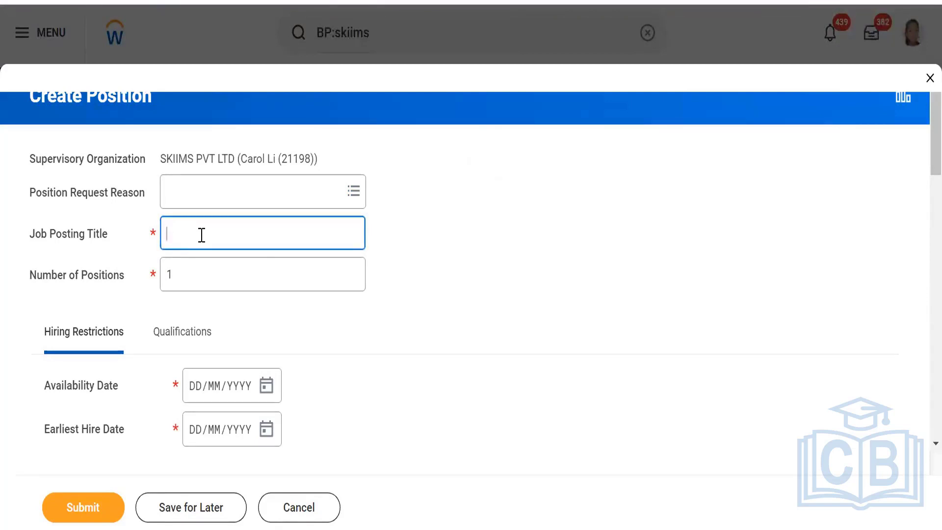
type("Skiims")
type("orkday Rec")
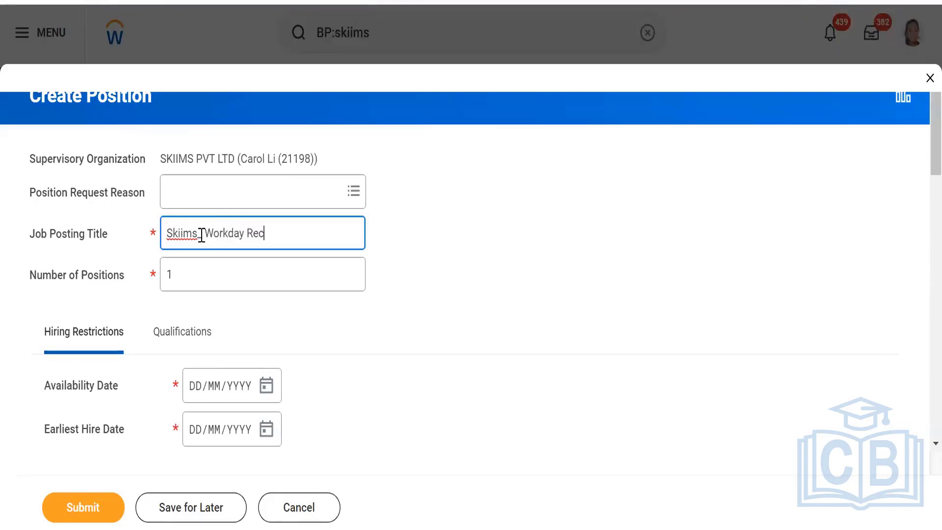
type("ruiter")
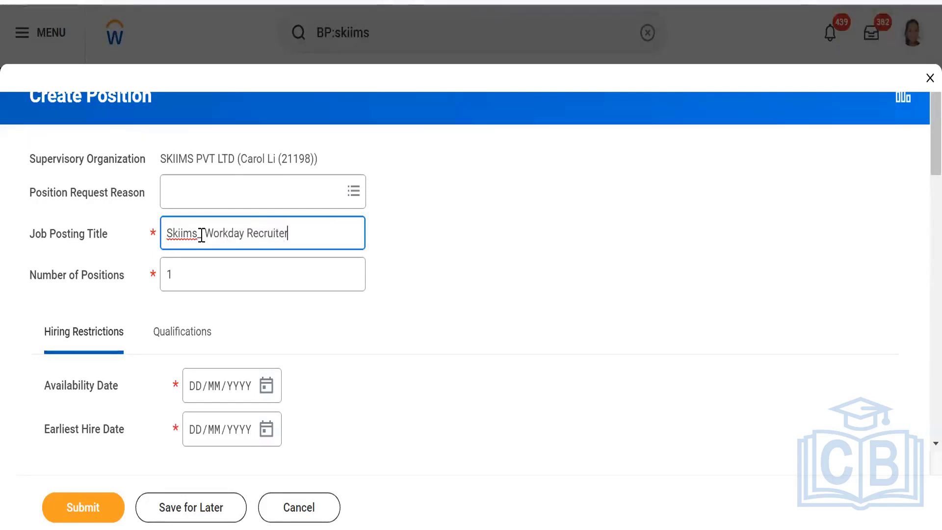
key("BackSpace")
key("BackSpace")
key("BackSpace")
type("n")
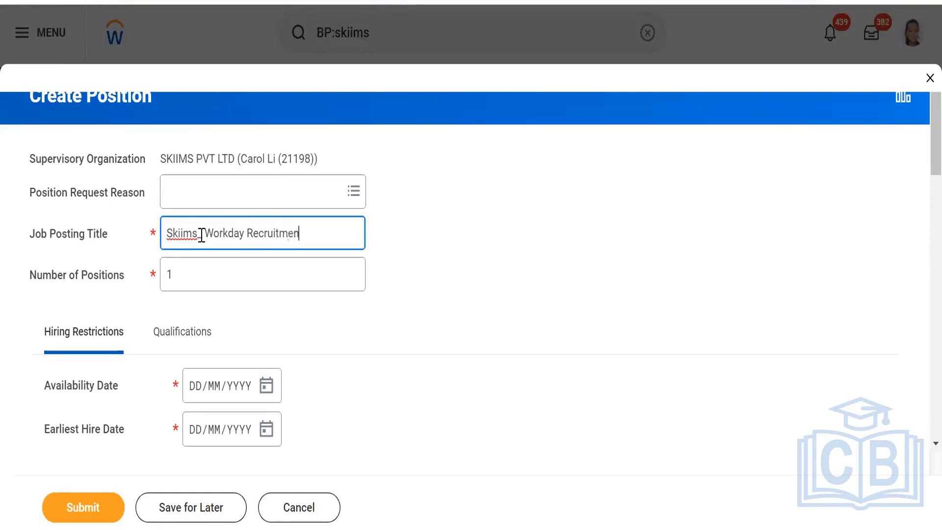
type("t Consultant")
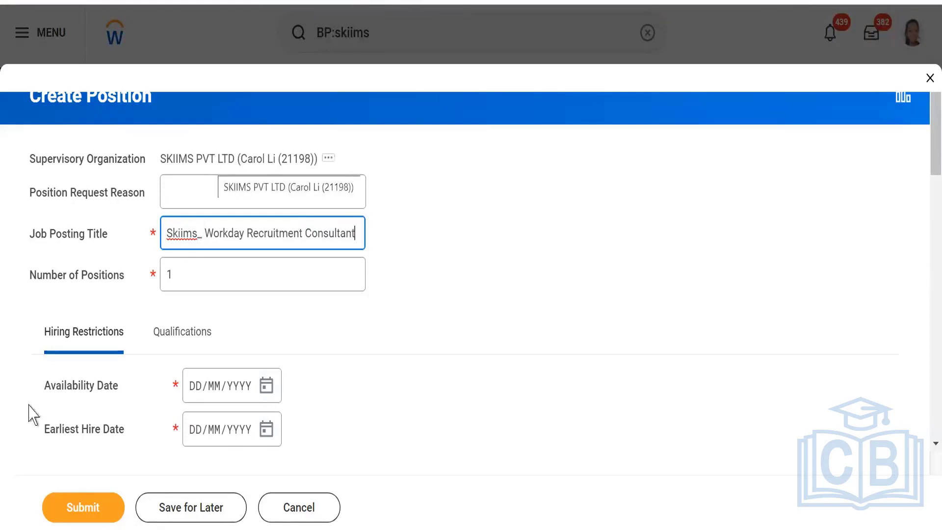
Set both the availability date and earliest hire date to 08/09/2023.
scroll(337, 267, "down", 4)
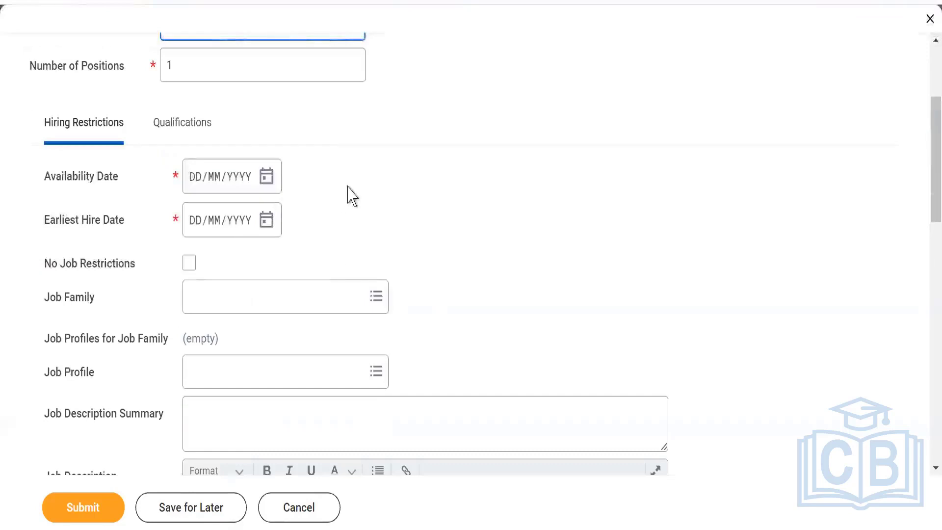
left_click(266, 180)
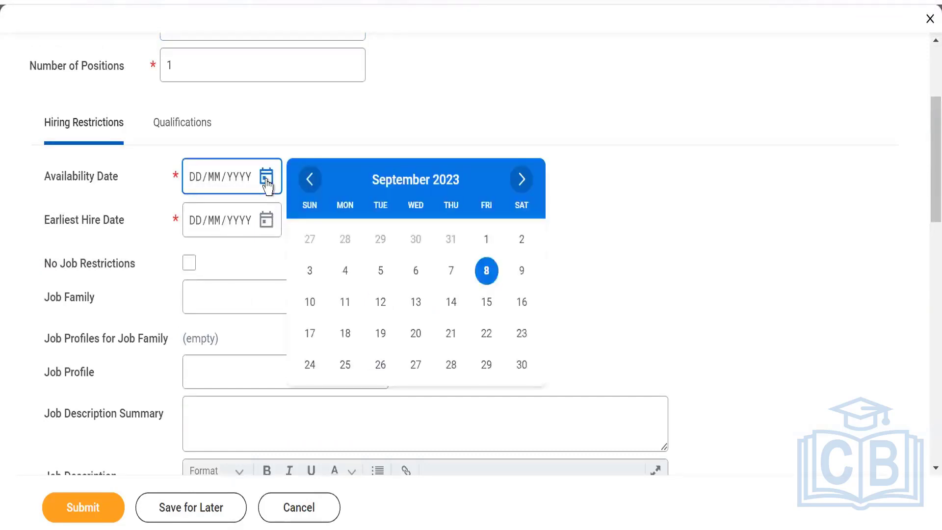
left_click(489, 278)
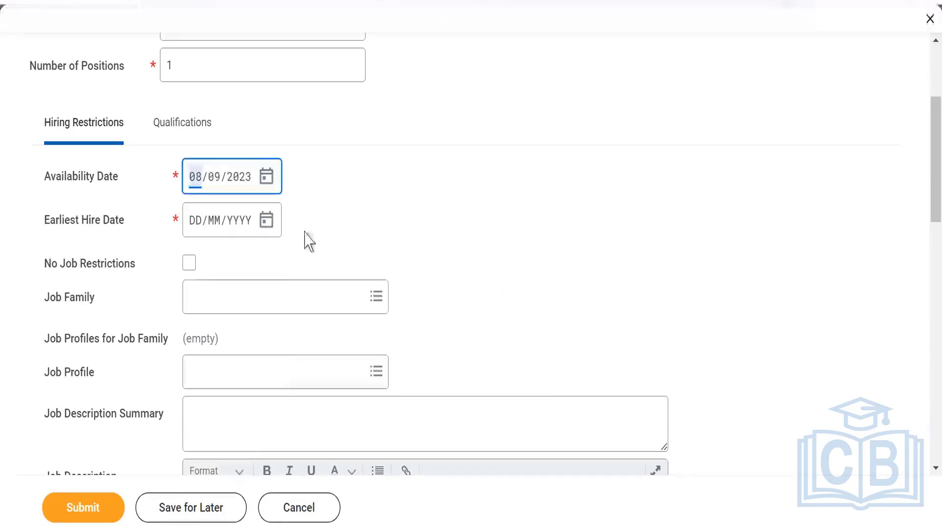
left_click(269, 226)
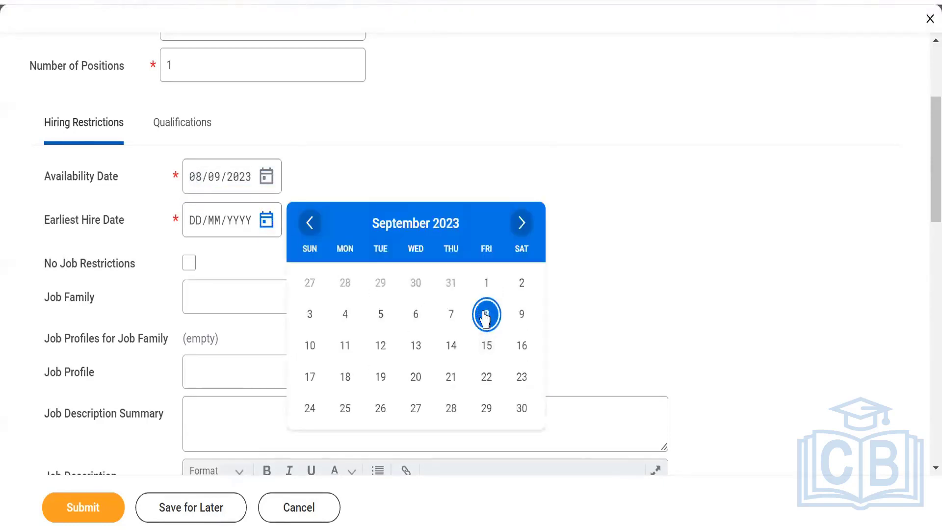
left_click(486, 314)
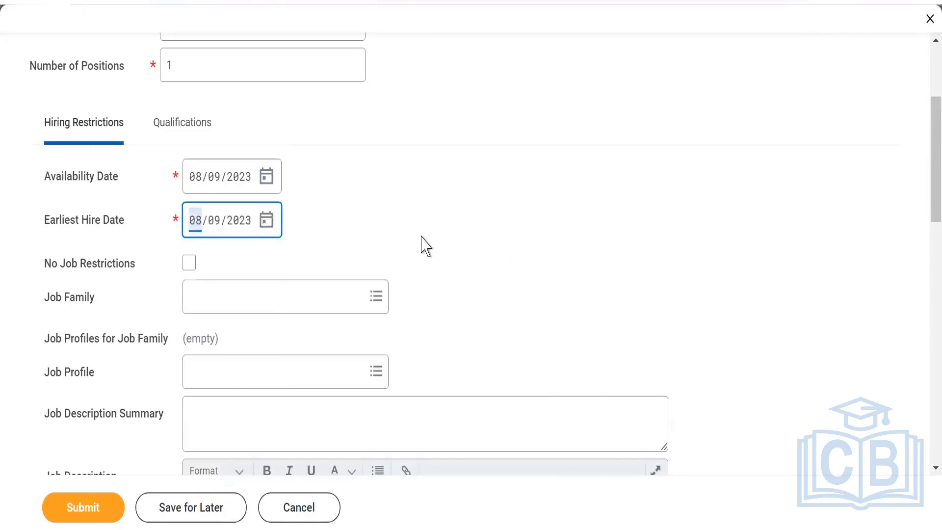
Search 'Skiims' and choose the matching job profile for the position.
left_click(247, 371)
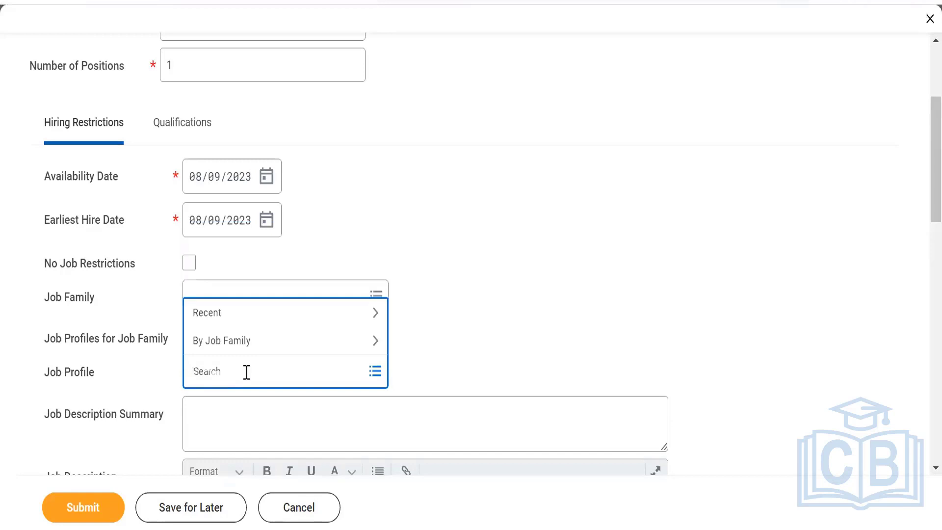
type("Skiims")
key("Return")
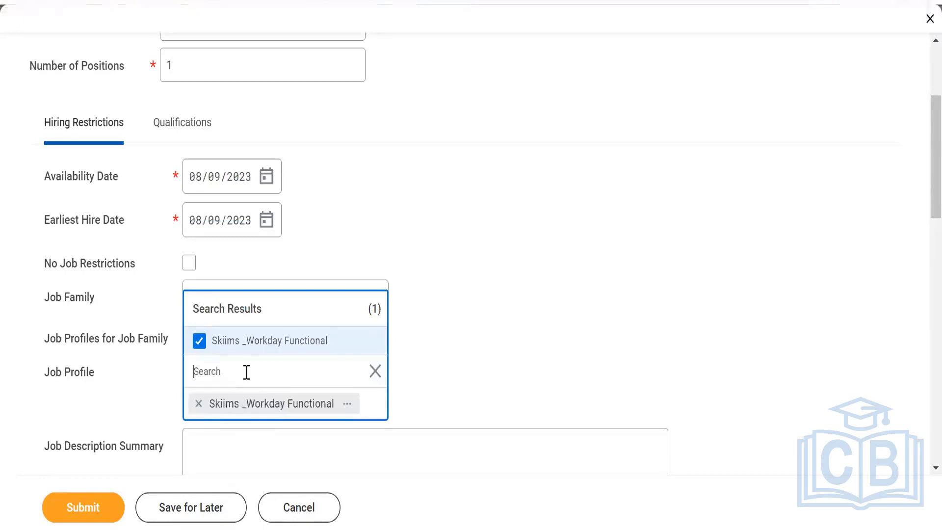
left_click(447, 251)
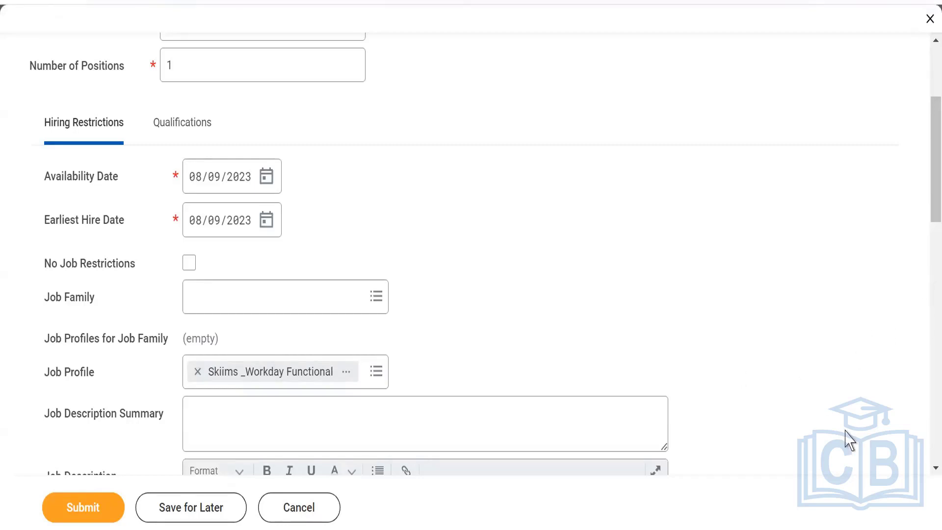
Tick No Job Restrictions and submit the position request.
scroll(218, 305, "down", 5)
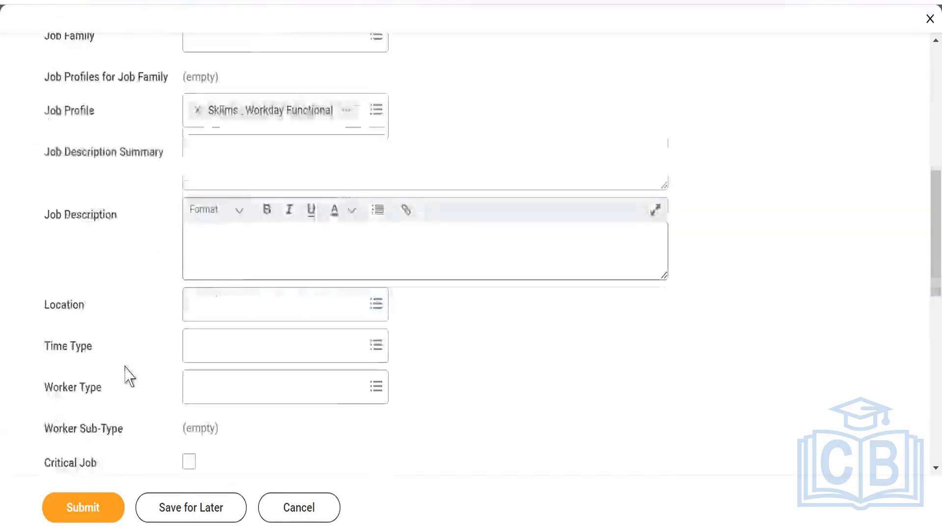
scroll(126, 363, "up", 5)
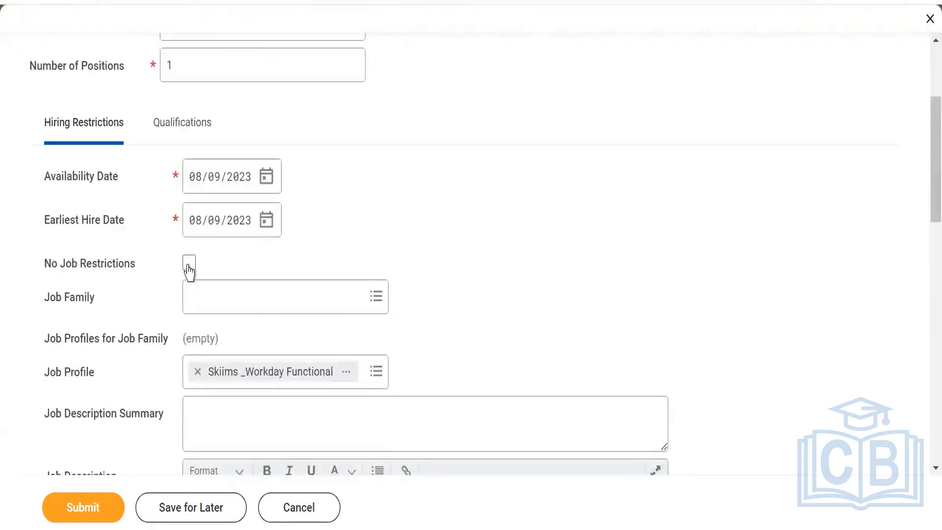
left_click(189, 267)
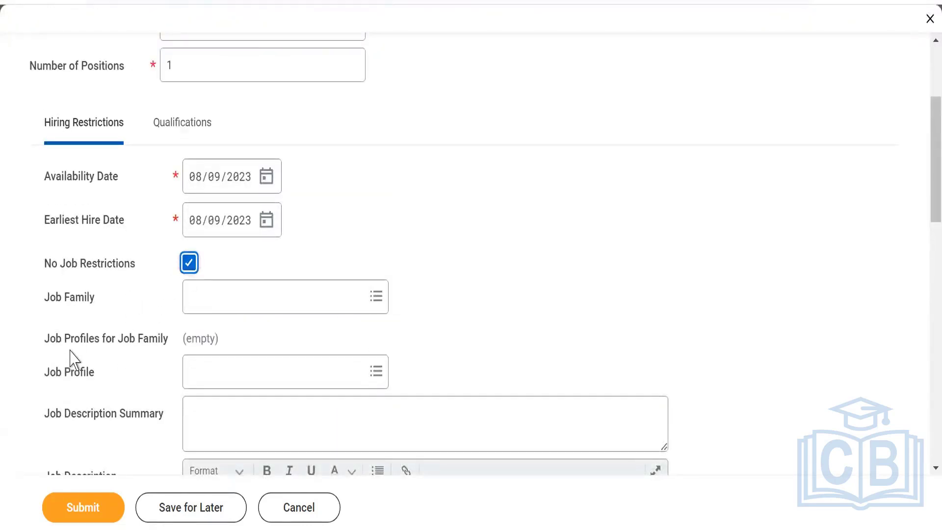
scroll(112, 324, "down", 8)
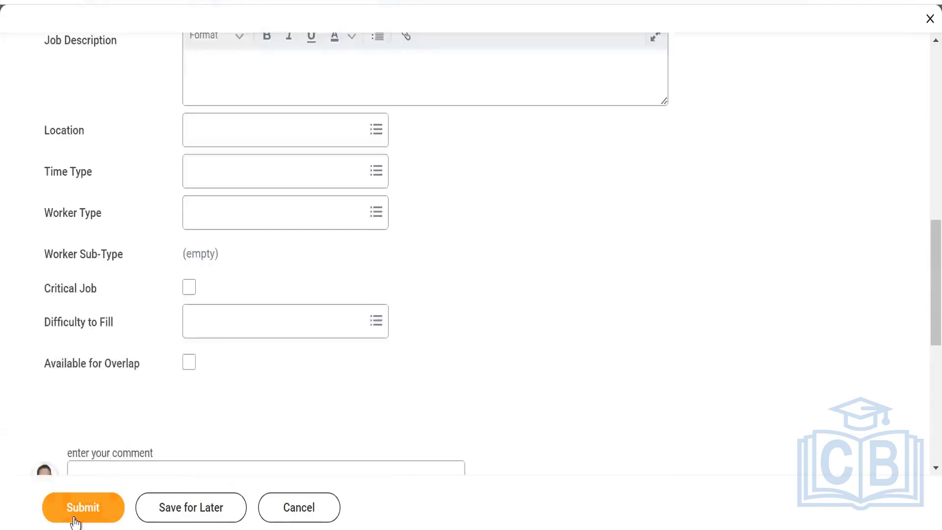
left_click(78, 510)
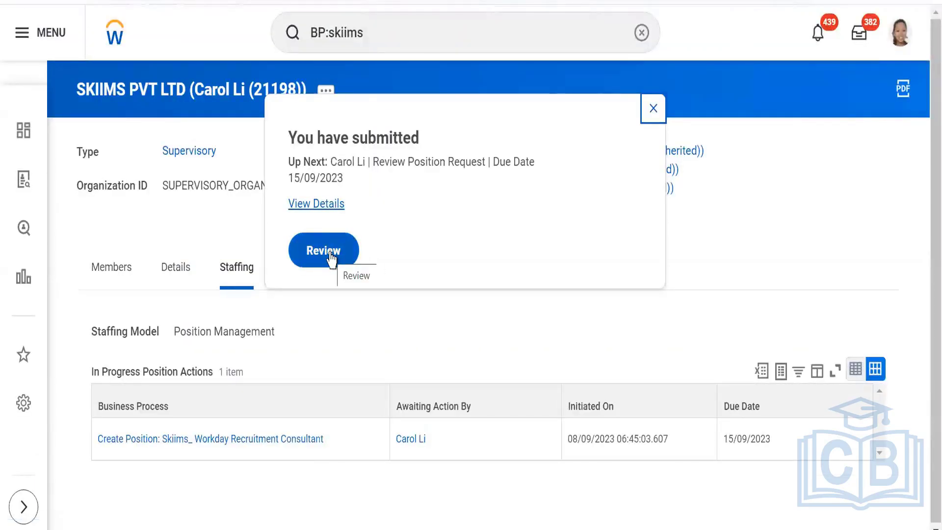
Review the submitted Skiims_ Workday Recruitment Consultant position request and approve it.
left_click(330, 253)
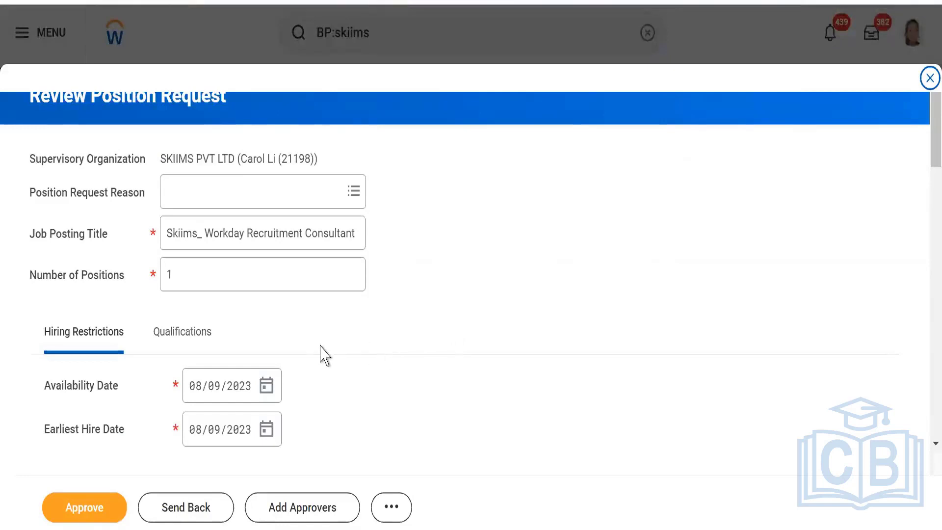
scroll(323, 354, "down", 4)
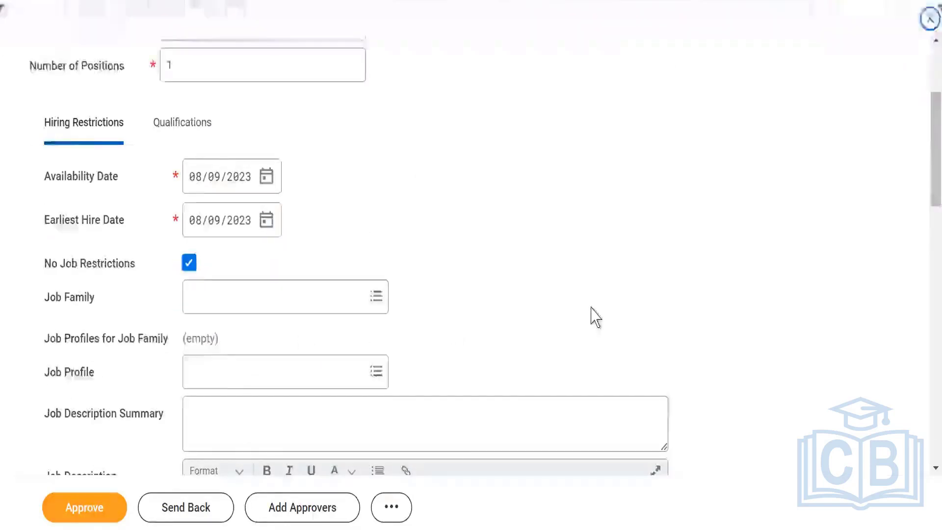
scroll(868, 202, "up", 4)
left_click(87, 507)
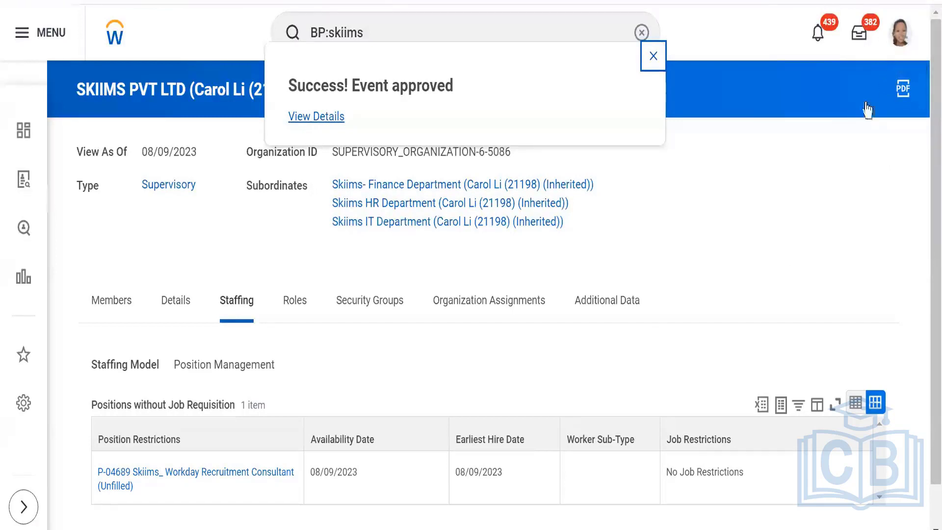
Close the 'Success! Event approved' popup and check unfilled position P-04689 in the staffing list.
left_click(653, 56)
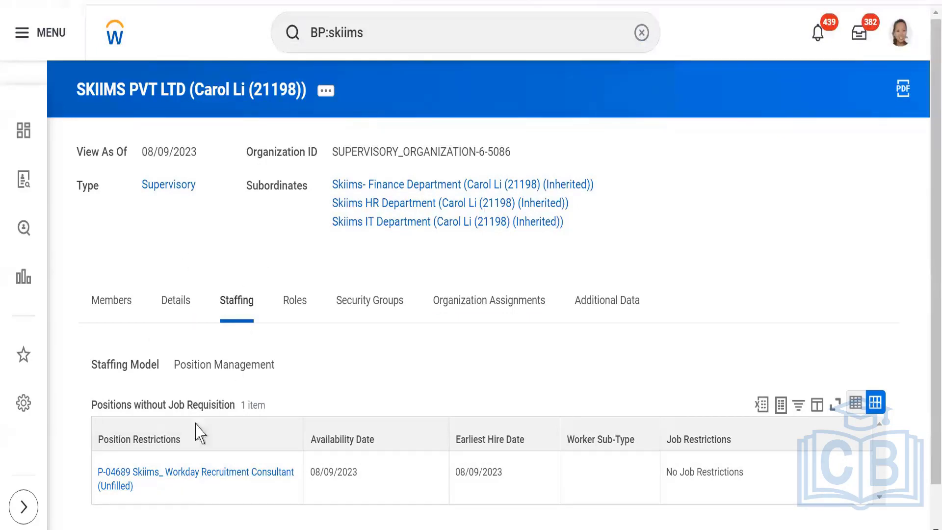
scroll(196, 347, "down", 1)
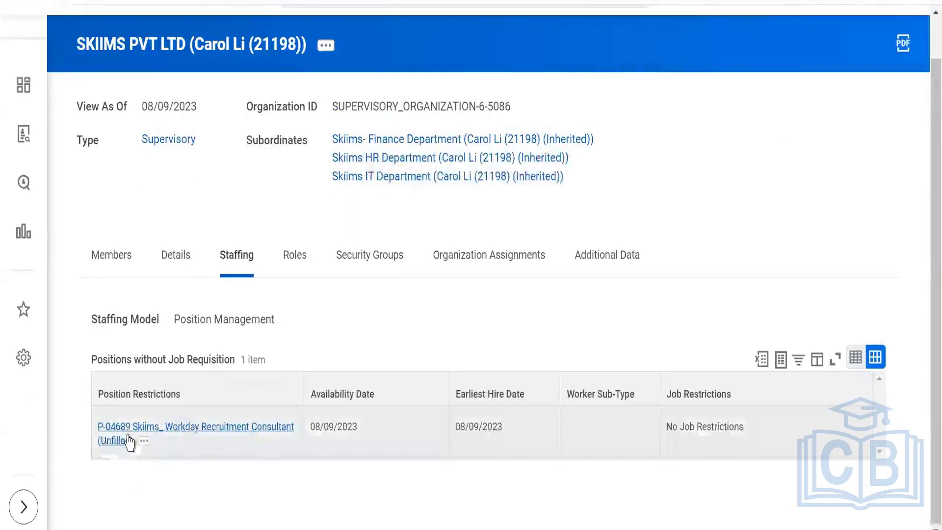
scroll(366, 351, "up", 1)
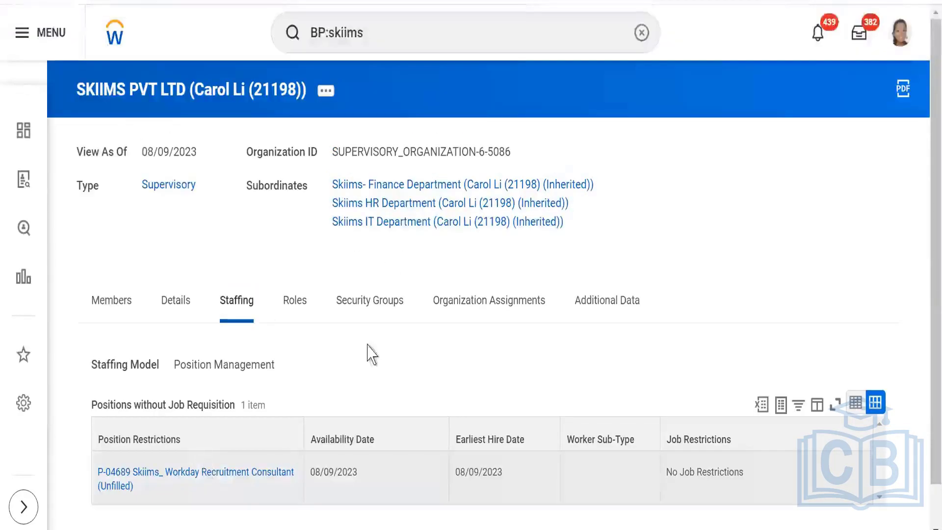
left_click(394, 34)
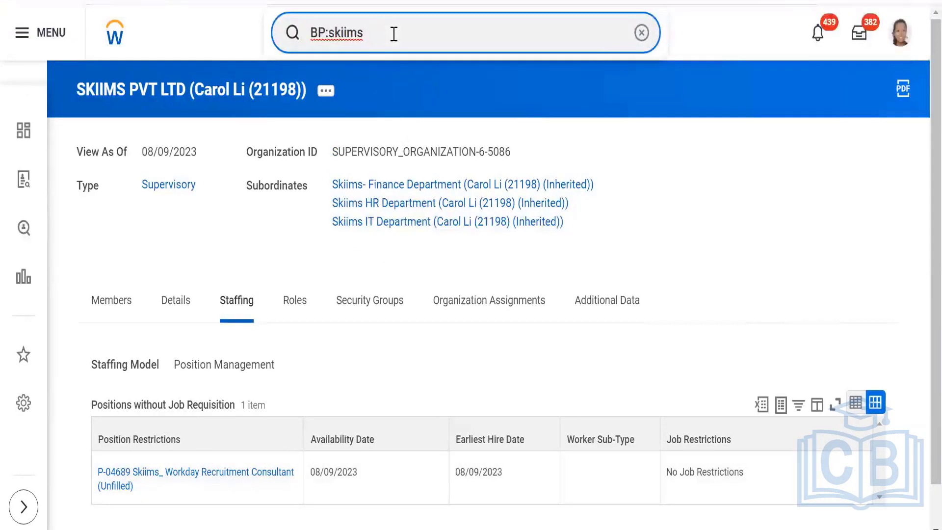
Start Create Job Requisition with SKIIMS PVT LTD as the supervisory organization.
key("BackSpace")
key("BackSpace")
key("BackSpace")
key("BackSpace")
key("BackSpace")
key("BackSpace")
key("BackSpace")
key("BackSpace")
key("BackSpace")
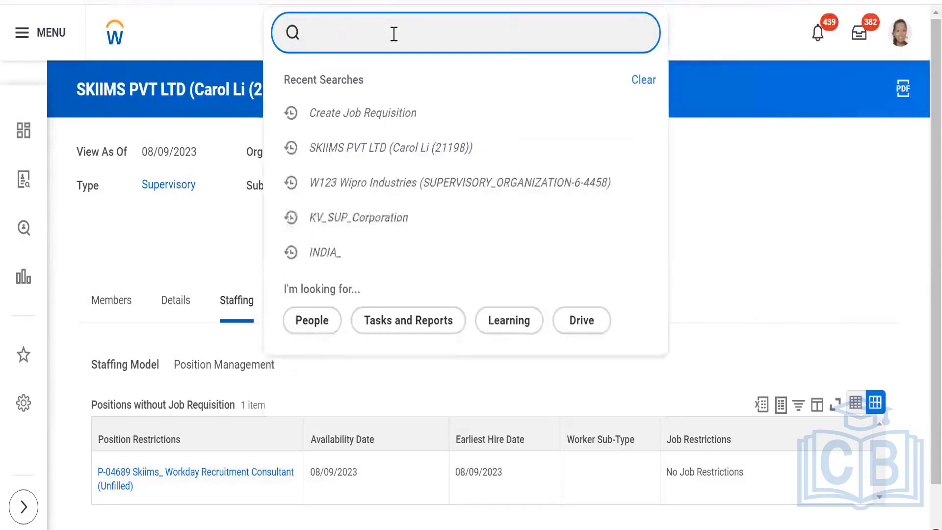
type("Create")
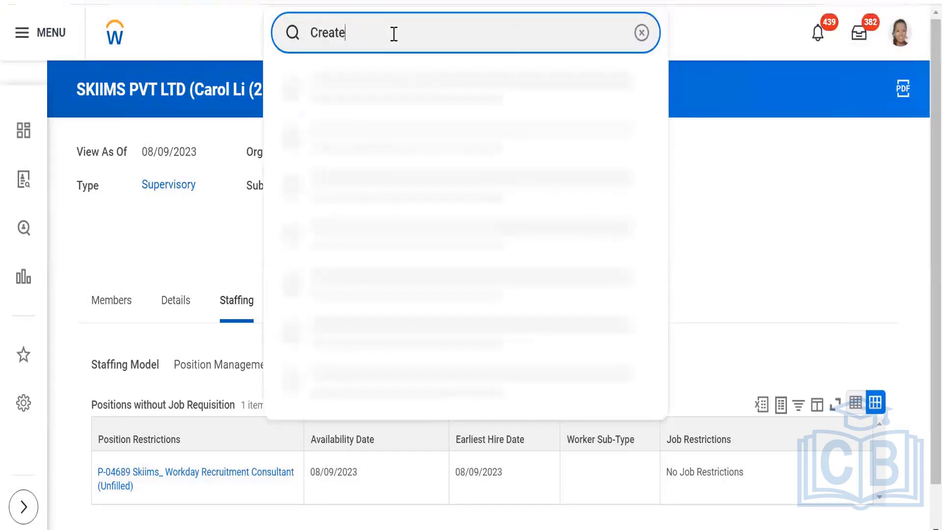
type(" job requis")
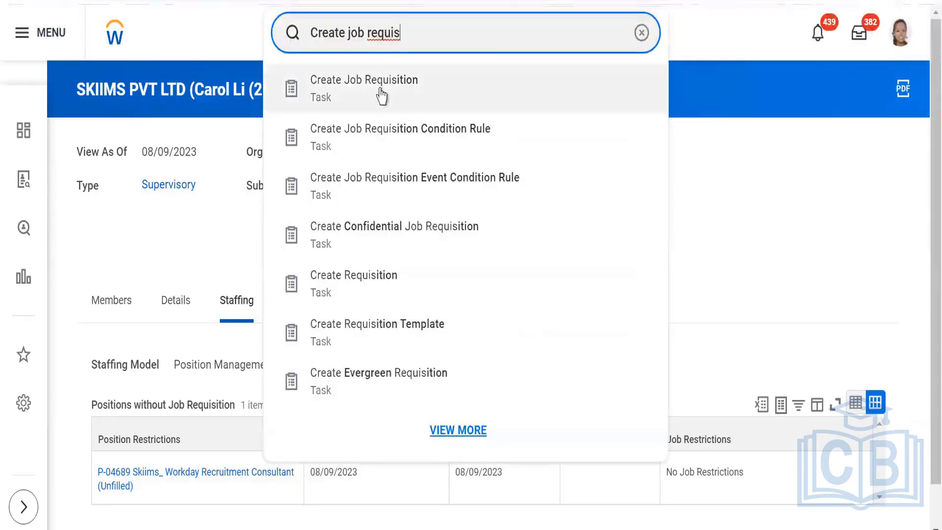
left_click(381, 96)
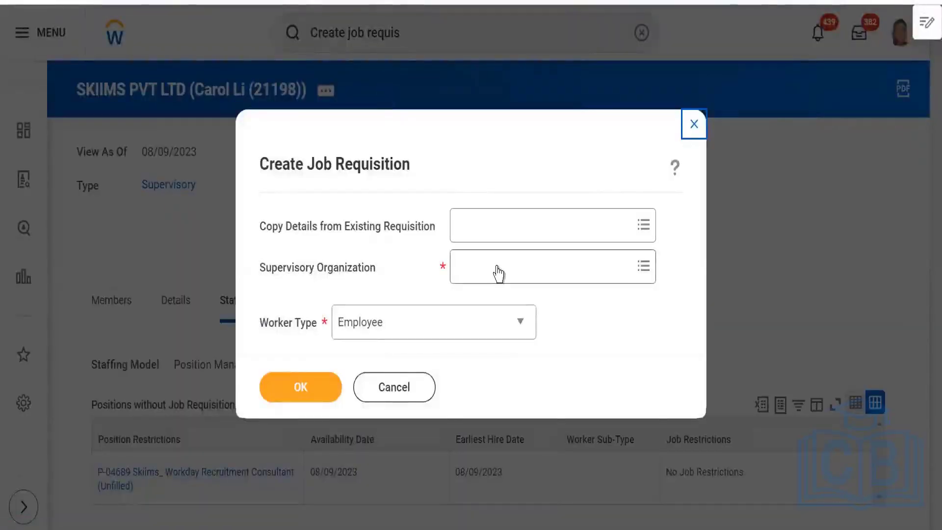
left_click(497, 265)
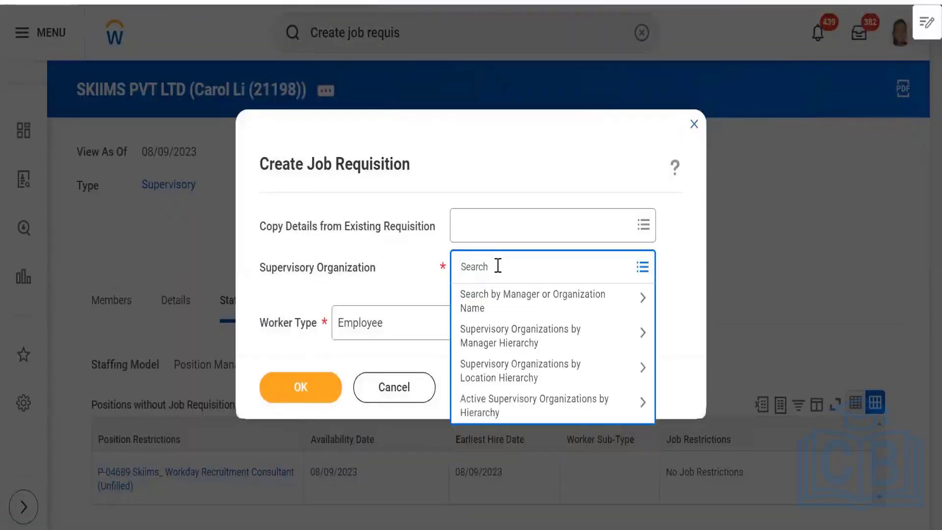
type("skiims")
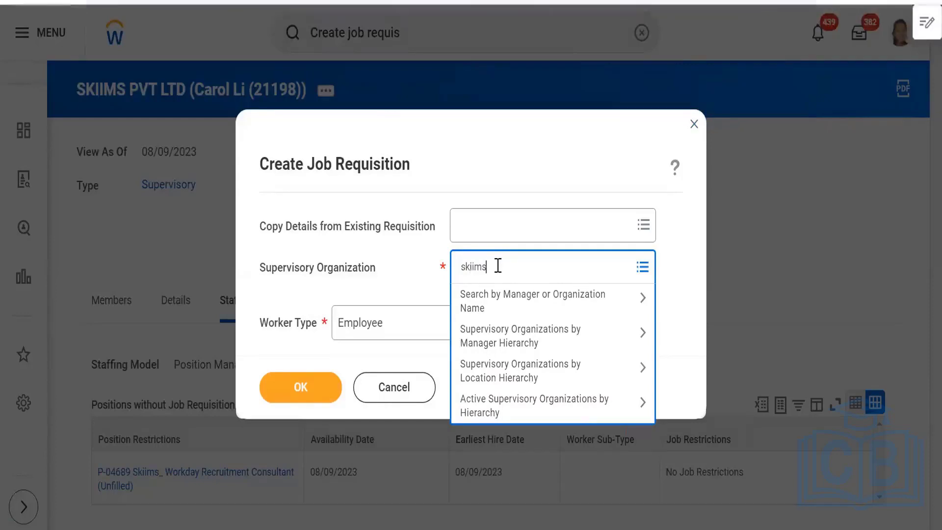
key("Return")
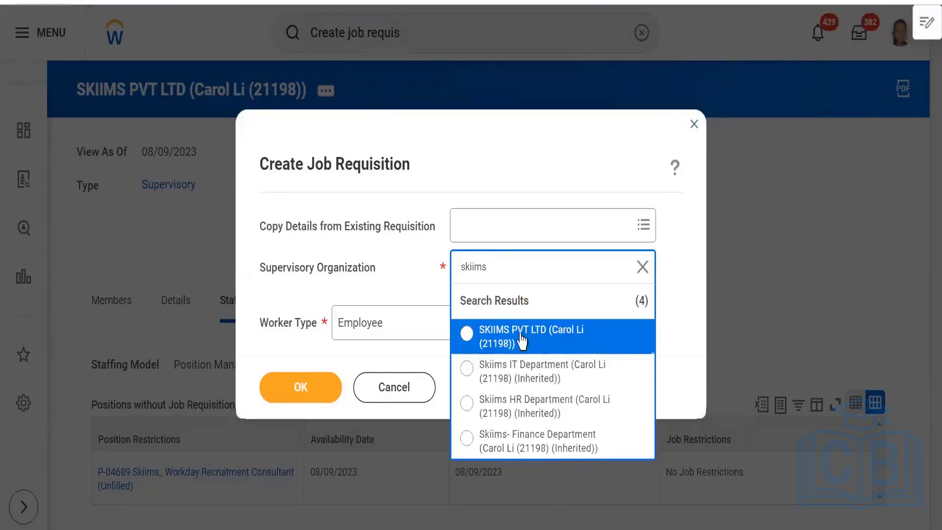
left_click(522, 340)
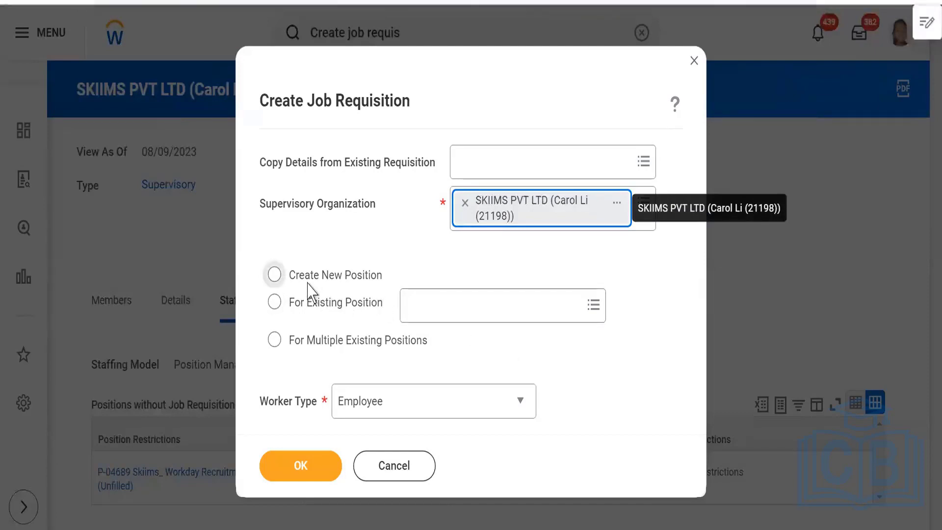
Base the requisition on existing position P-04689 Skiims_ Workday Recruitment Consultant and confirm.
left_click(274, 302)
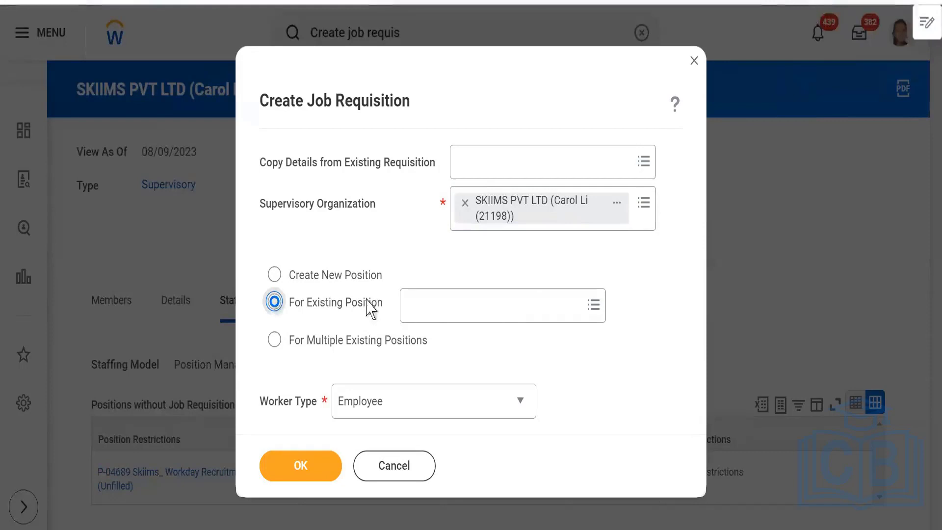
left_click(435, 308)
type("ski")
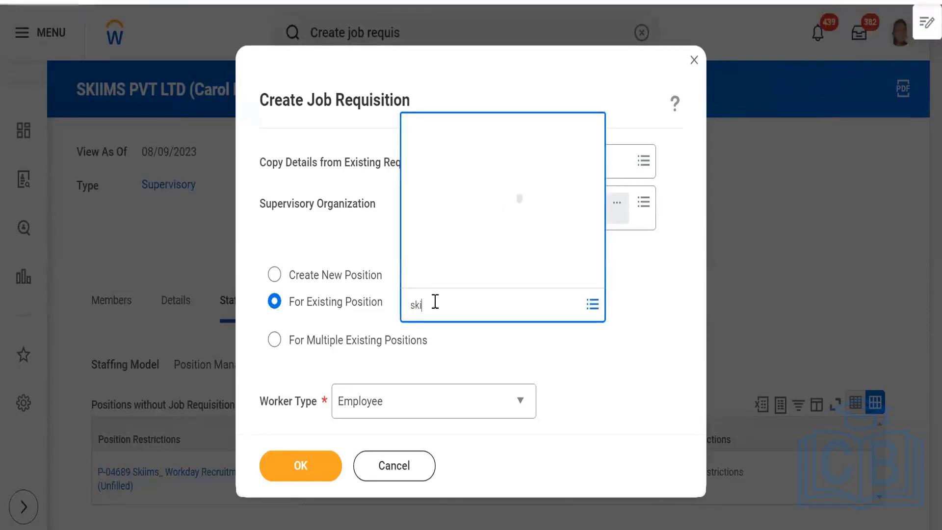
type("ims")
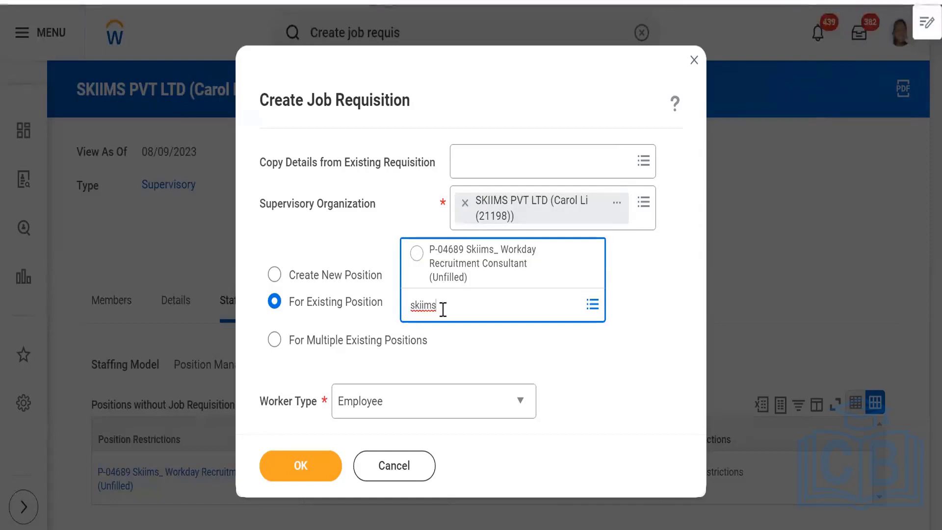
left_click(416, 255)
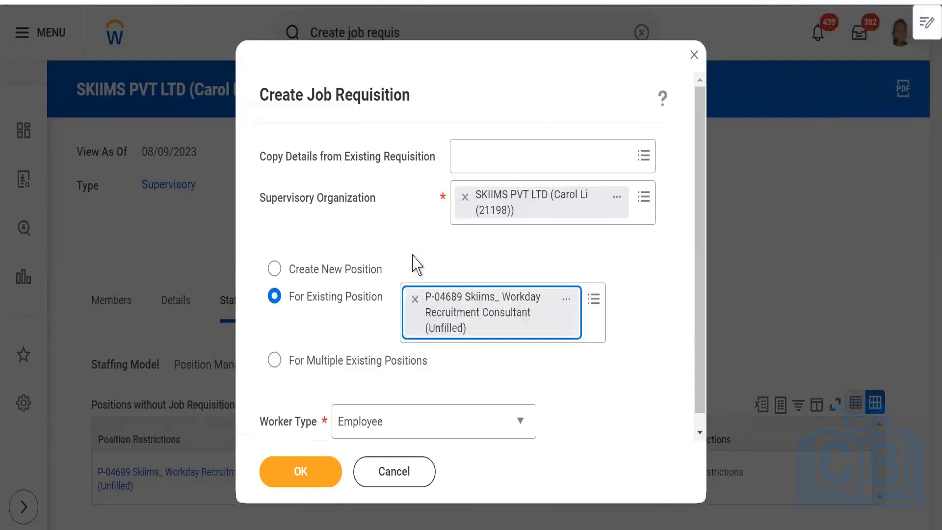
left_click(313, 472)
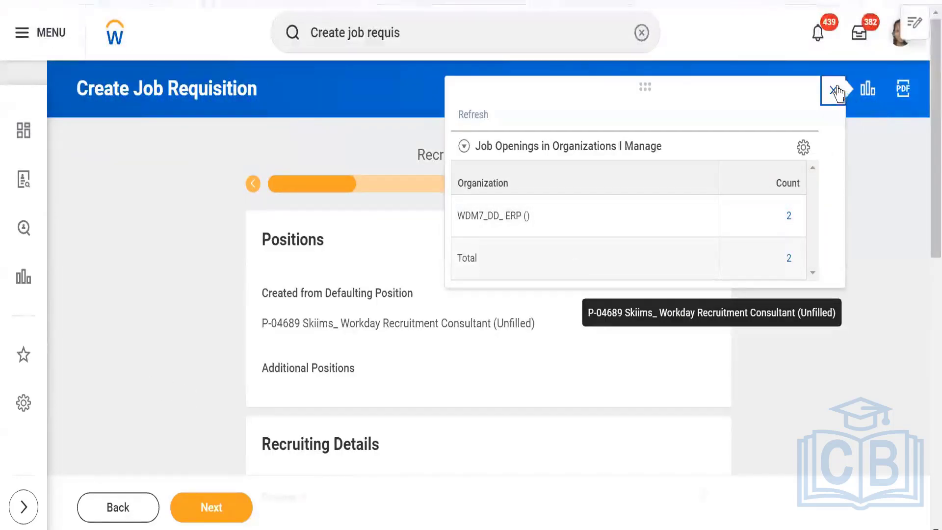
Close the Job Openings panel and scroll down to the requisition's Recruiting Details.
left_click(833, 90)
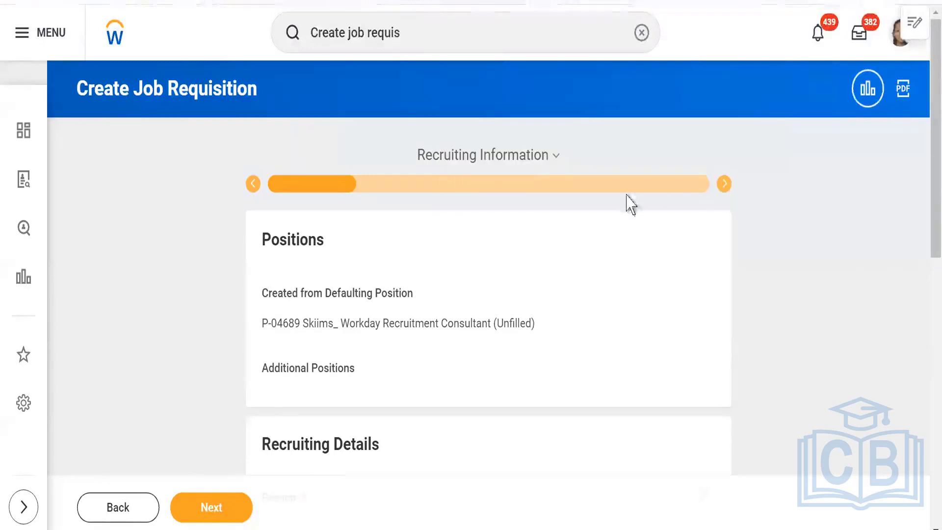
left_click(556, 160)
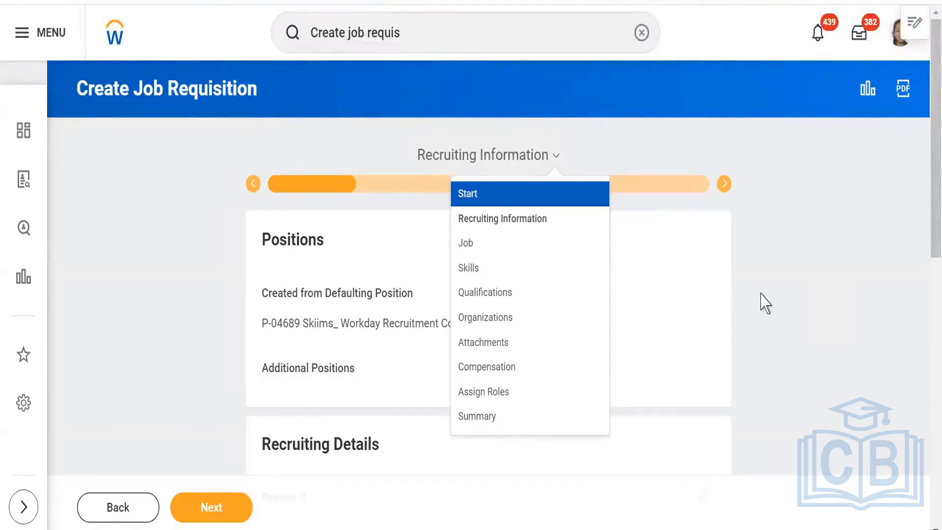
left_click(754, 324)
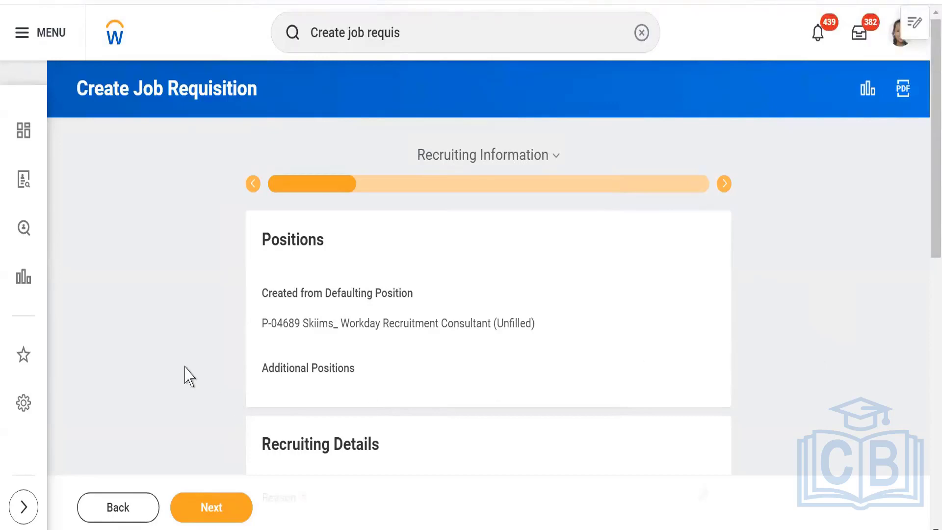
scroll(188, 376, "down", 4)
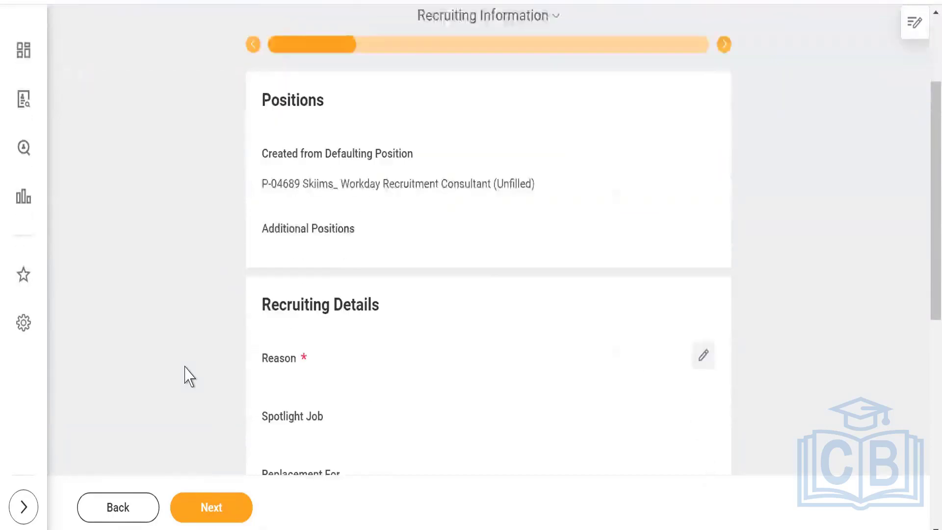
scroll(185, 367, "down", 1)
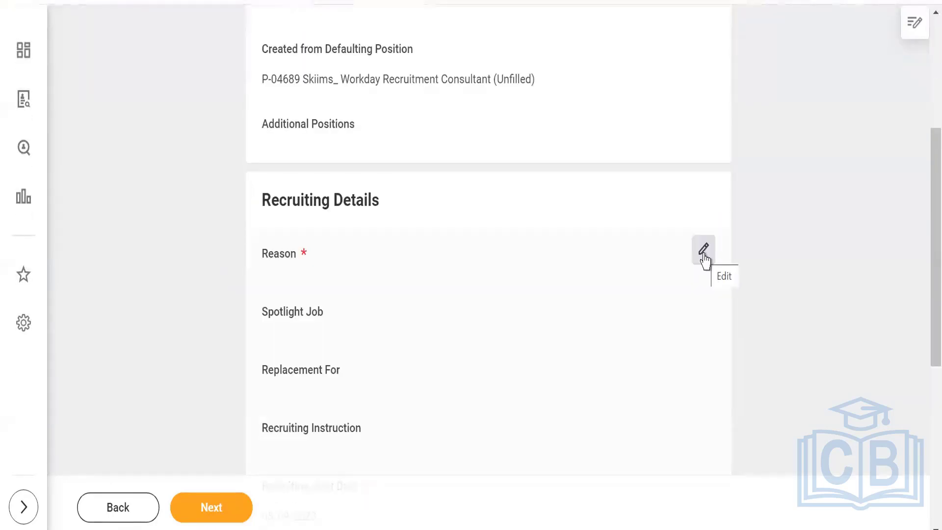
Edit Recruiting Details and pick New position > Previously approved staff addition as Reason.
left_click(704, 251)
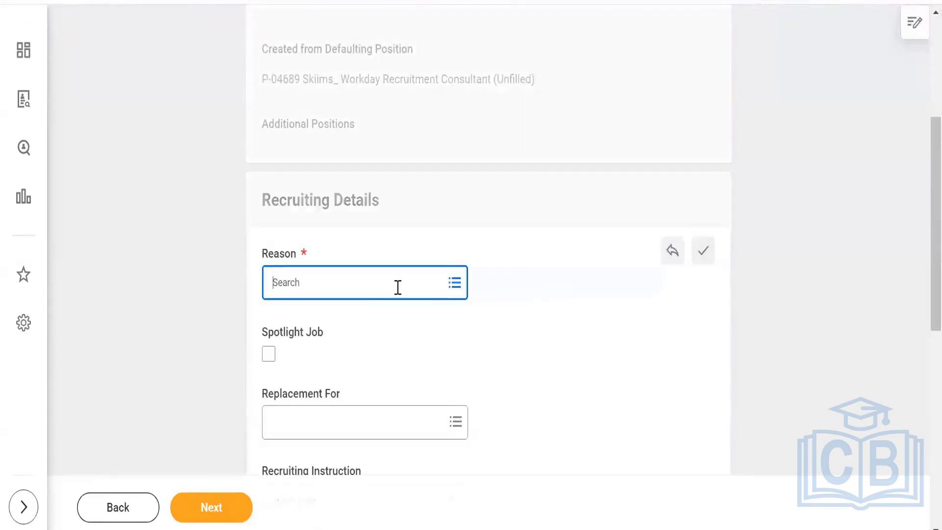
left_click(397, 287)
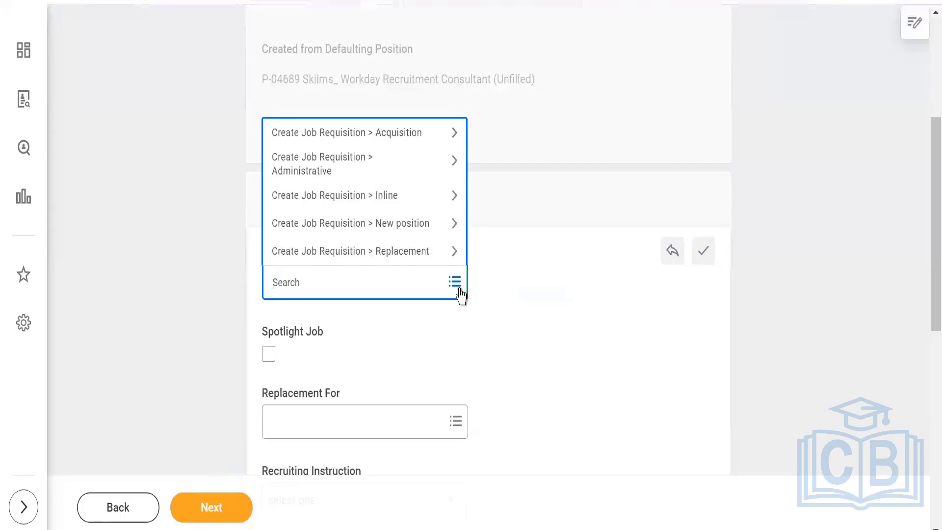
left_click(380, 226)
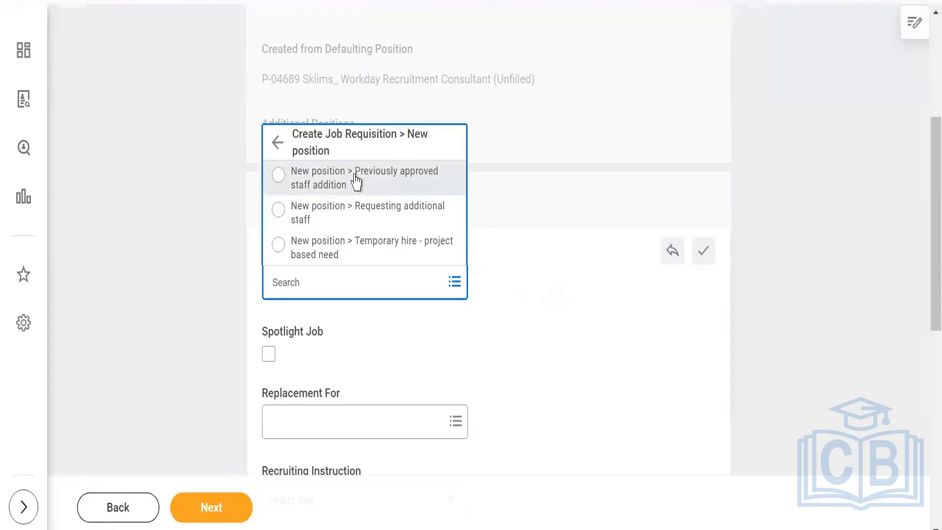
left_click(355, 181)
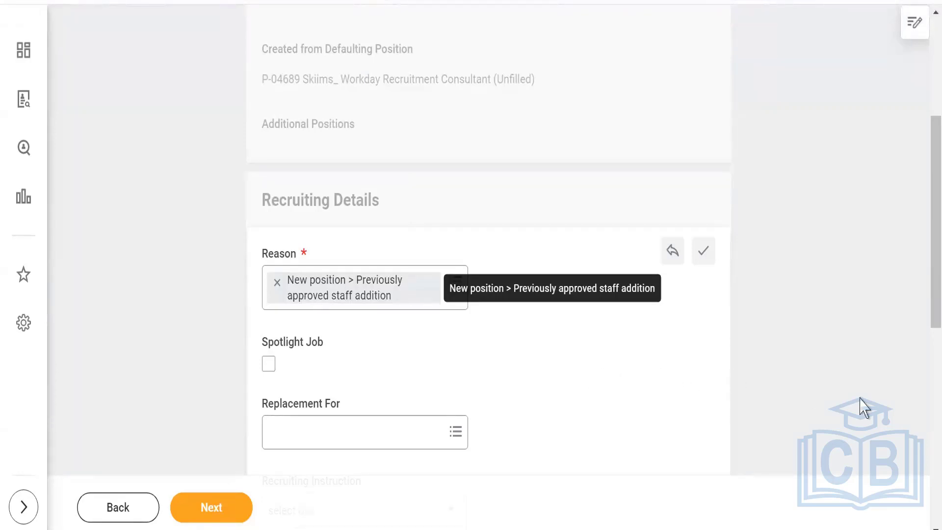
Tick Spotlight Job and set Recruiting Instruction to Post Externally Only.
left_click_drag(923, 266, 908, 340)
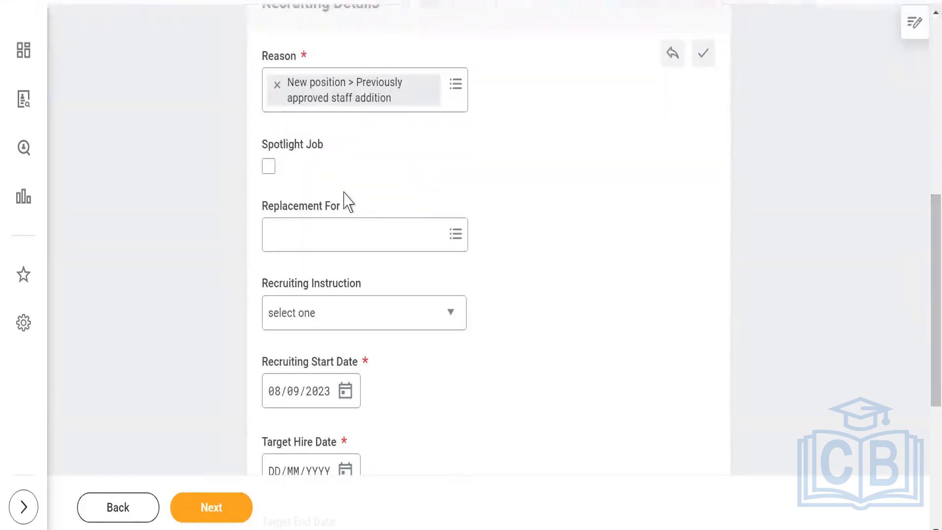
left_click(268, 169)
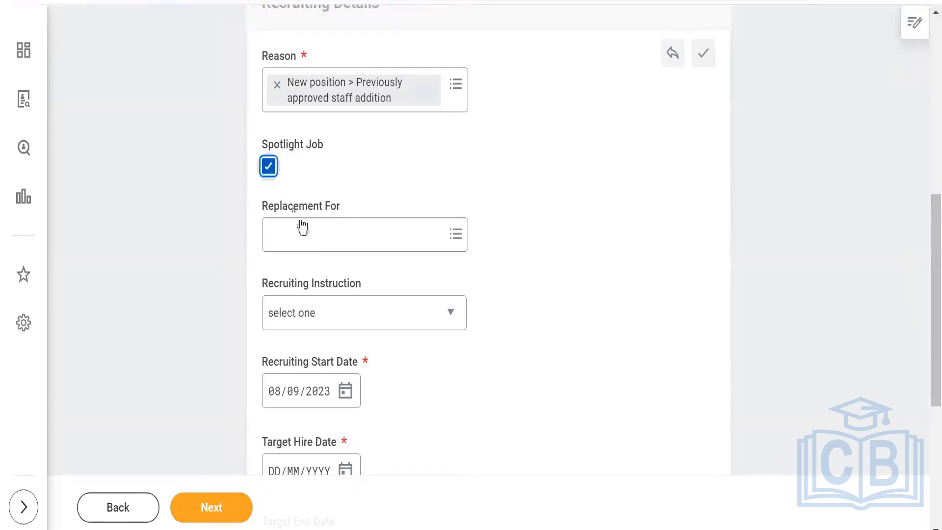
left_click(440, 238)
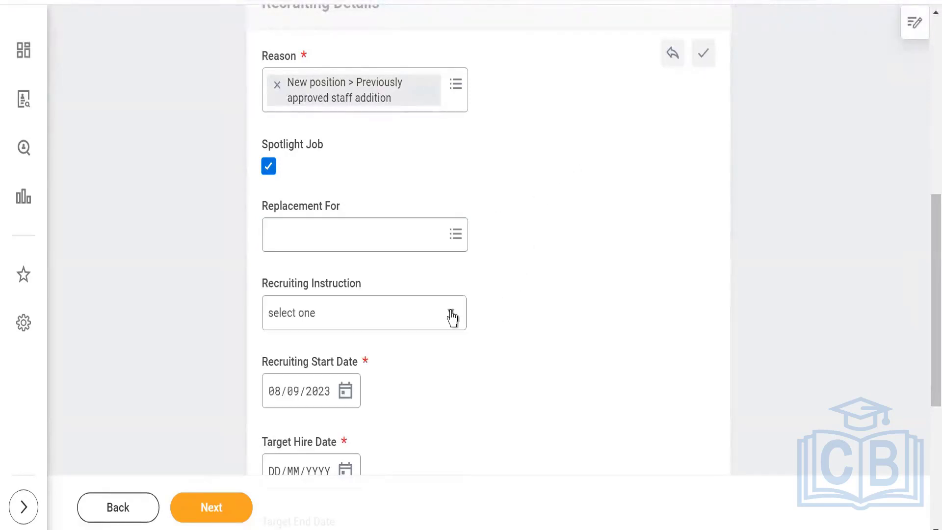
left_click(449, 315)
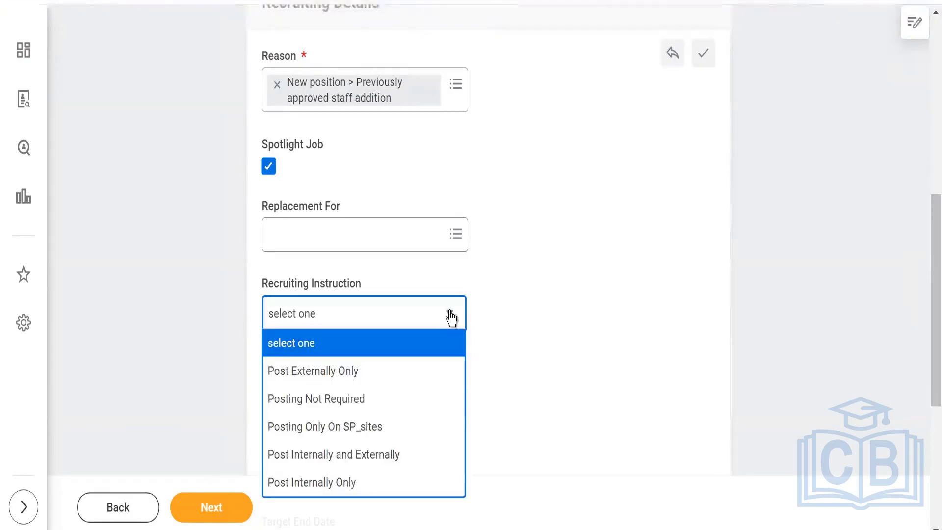
left_click(329, 377)
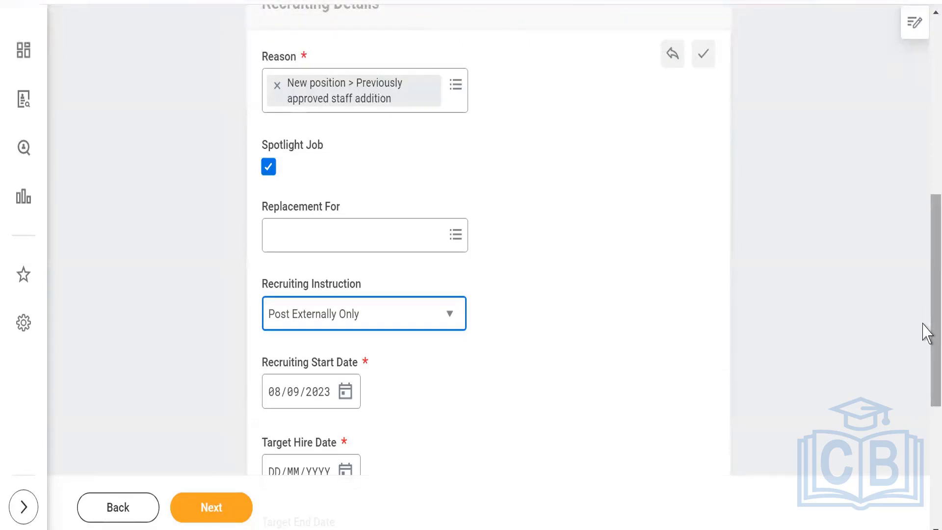
left_click_drag(927, 336, 928, 403)
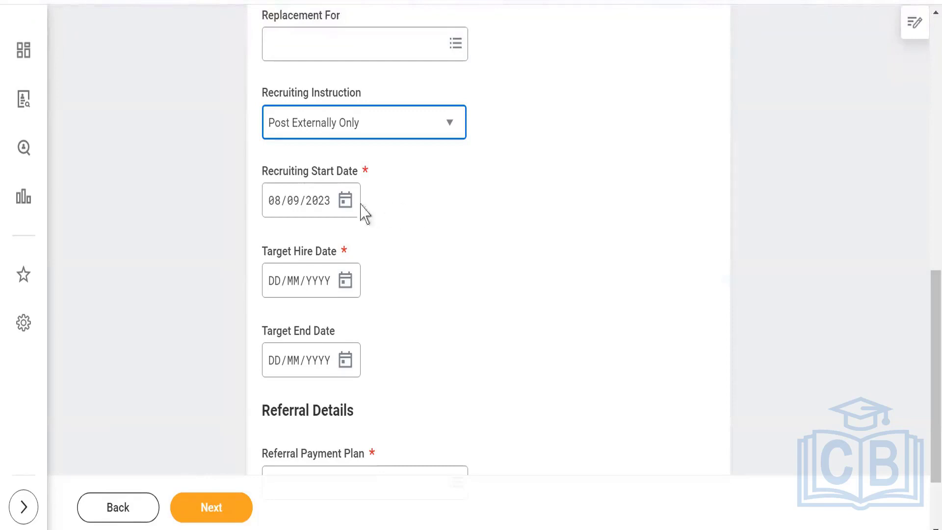
Set the Target Hire Date to 09/10/2023 using its calendar.
left_click(345, 201)
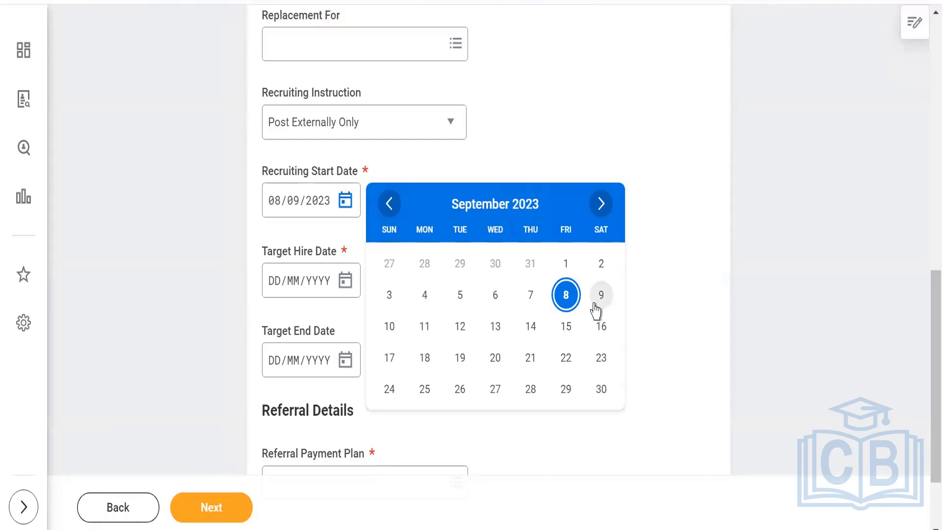
left_click(564, 142)
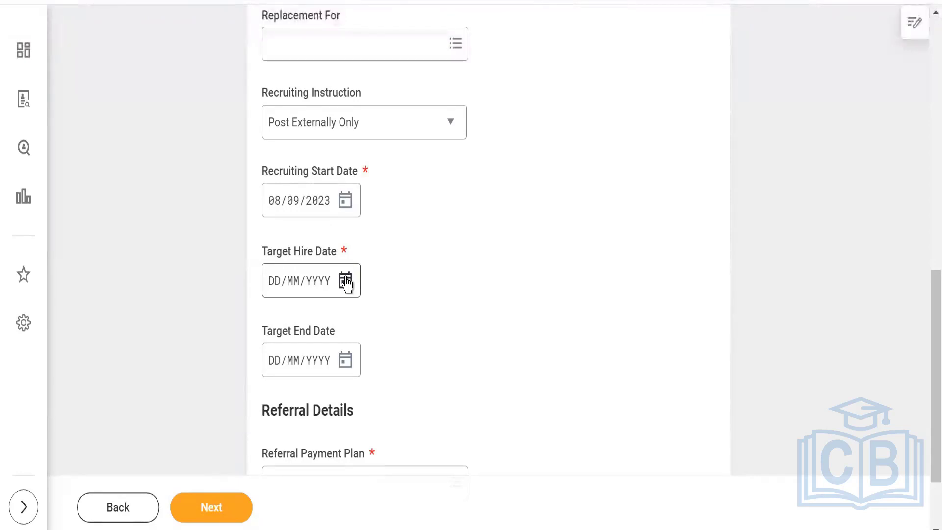
left_click(346, 283)
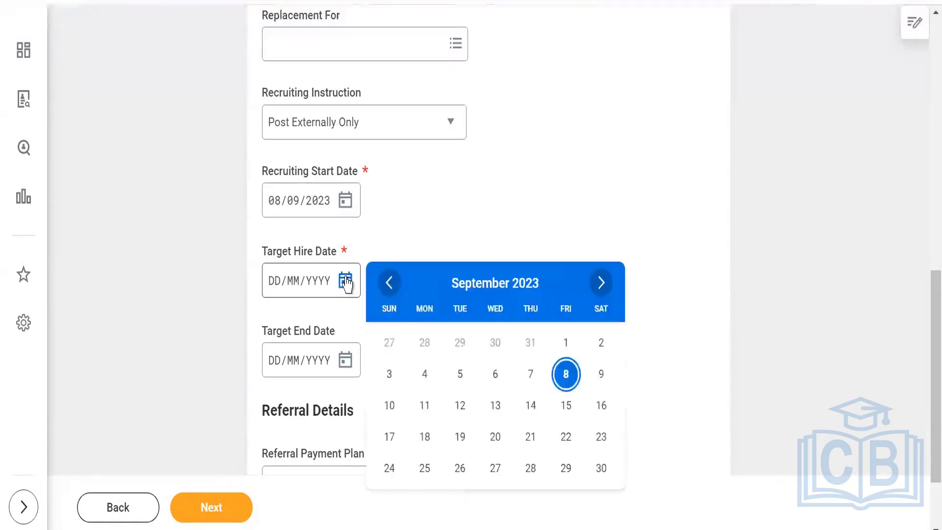
left_click(603, 288)
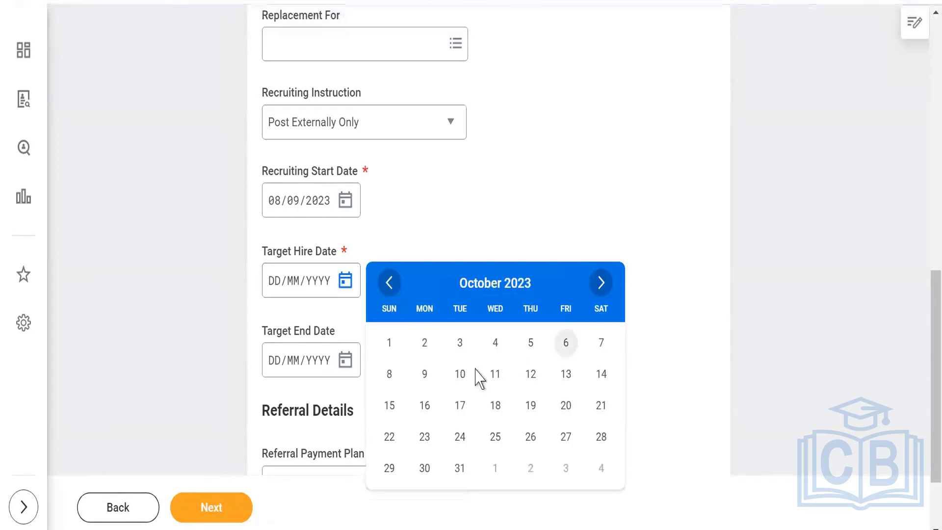
left_click(424, 375)
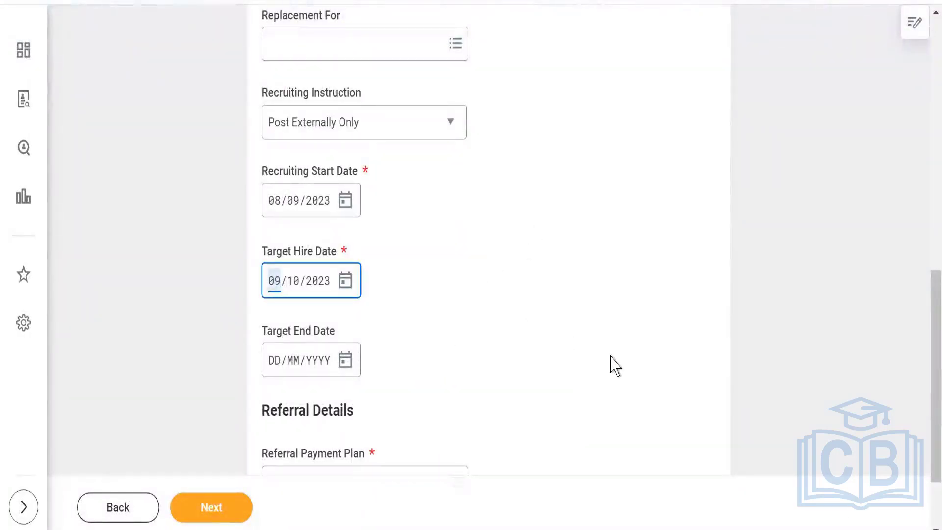
Set the Referral Payment Plan to Standard Referral.
left_click_drag(923, 399, 923, 441)
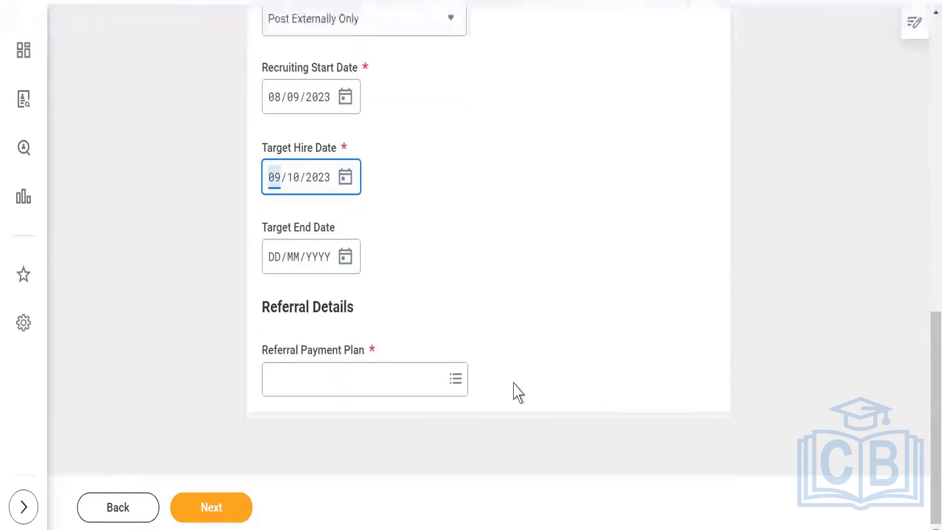
left_click(456, 381)
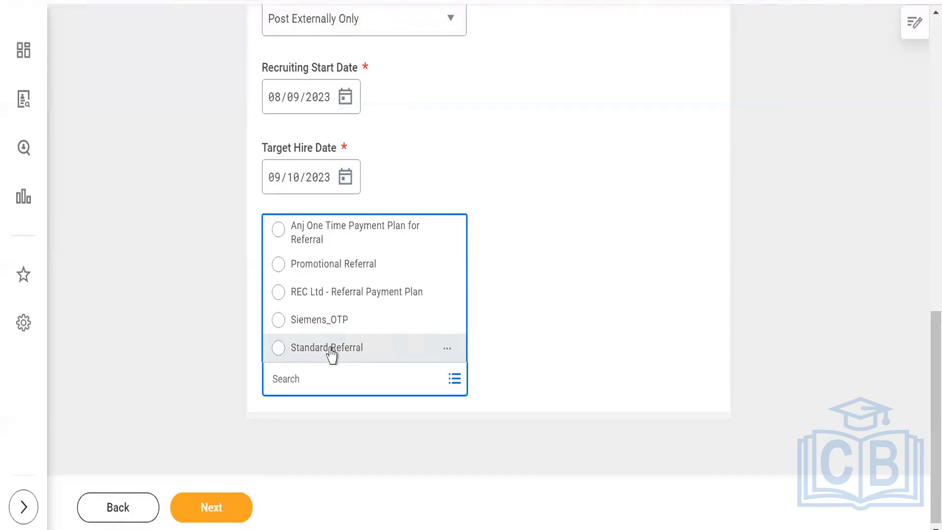
left_click(330, 352)
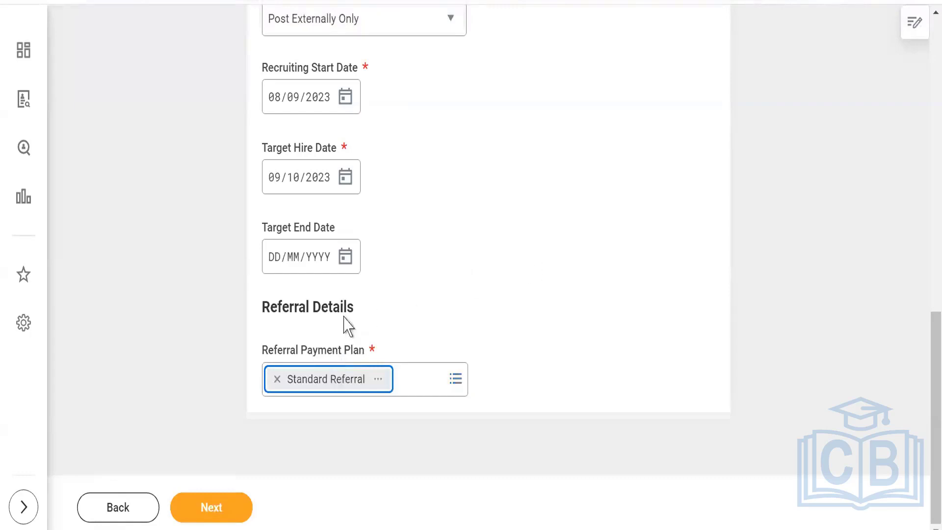
Advance to the Job step and review Job Details for Skiims_ Workday Recruitment Consultant.
left_click(212, 508)
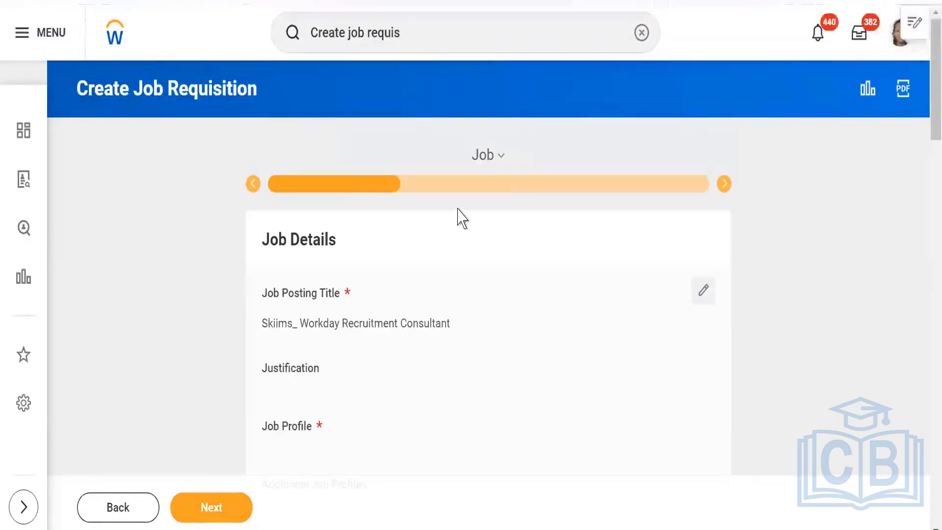
left_click(500, 158)
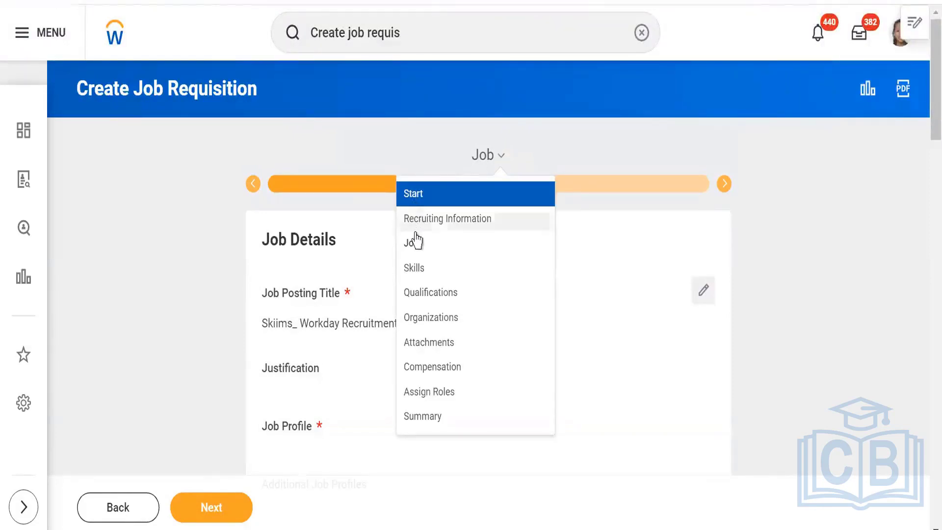
left_click(151, 236)
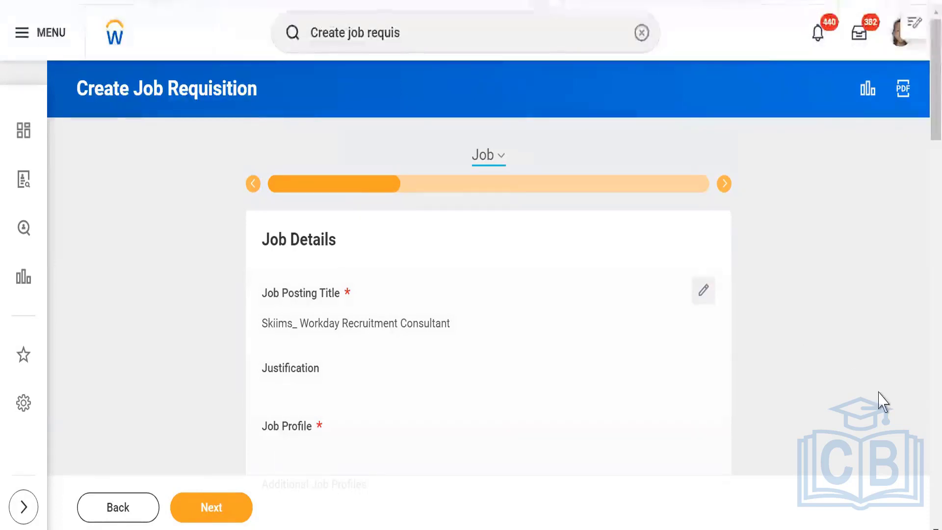
scroll(912, 520, "down", 1)
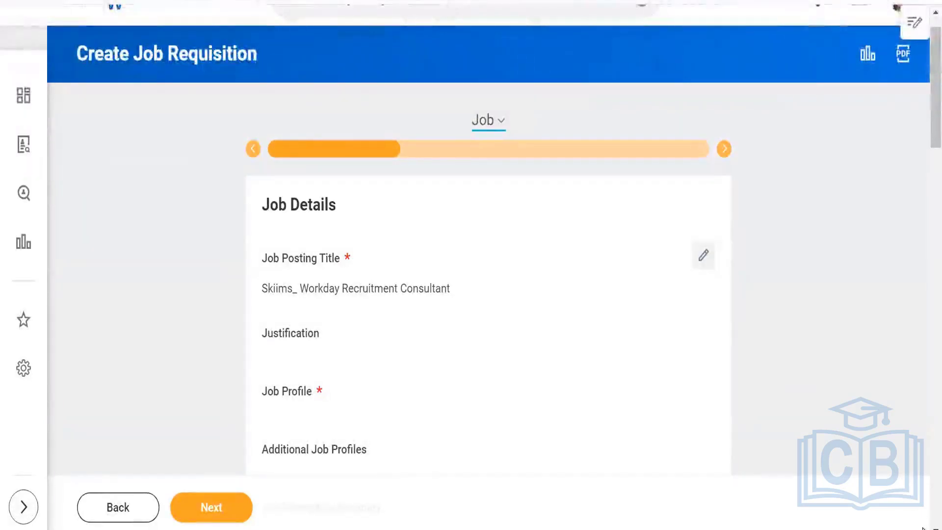
scroll(922, 528, "down", 3)
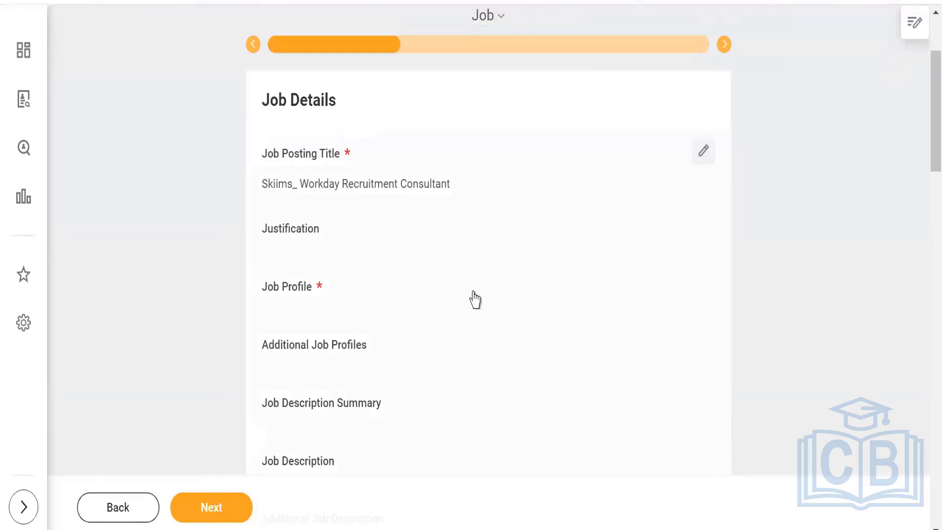
Search job profiles for 'skiims' and pick Skiims _Workday Functional as the Job Profile.
left_click(704, 150)
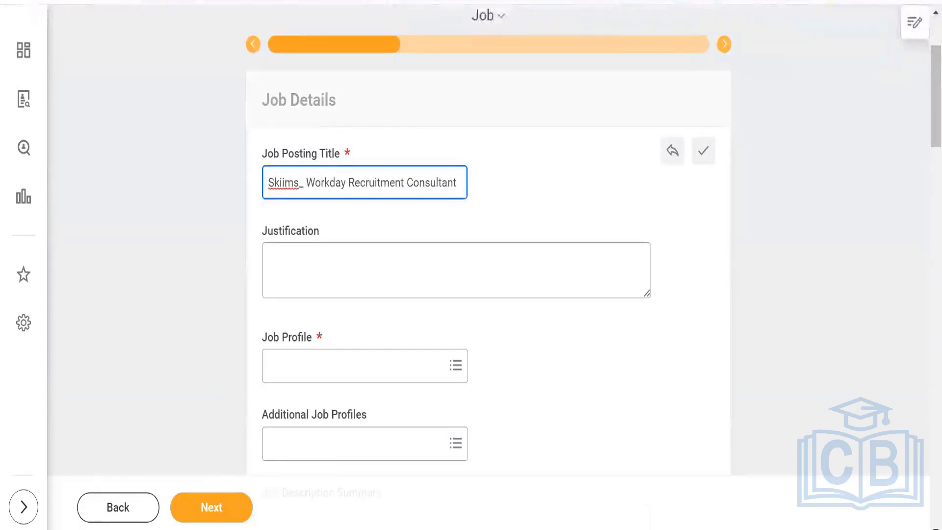
left_click(379, 372)
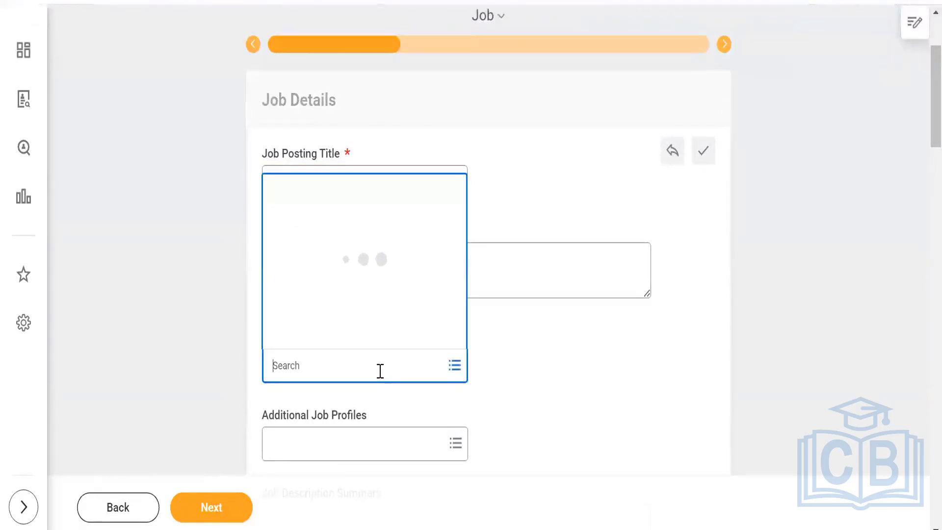
type("skiims")
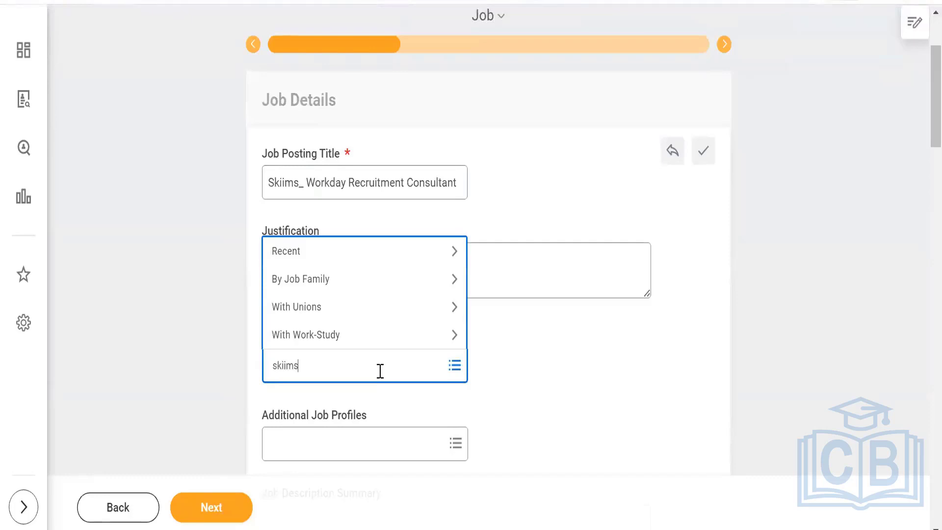
key("Return")
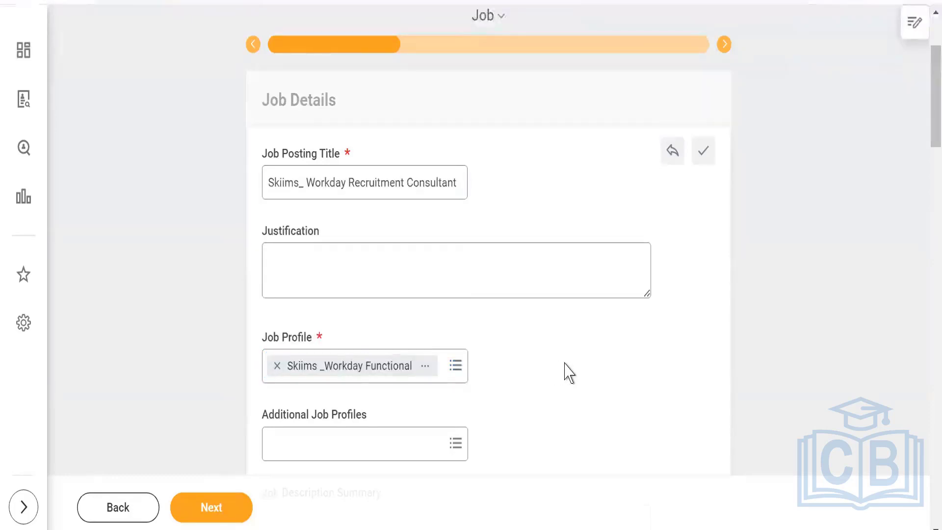
scroll(652, 346, "down", 5)
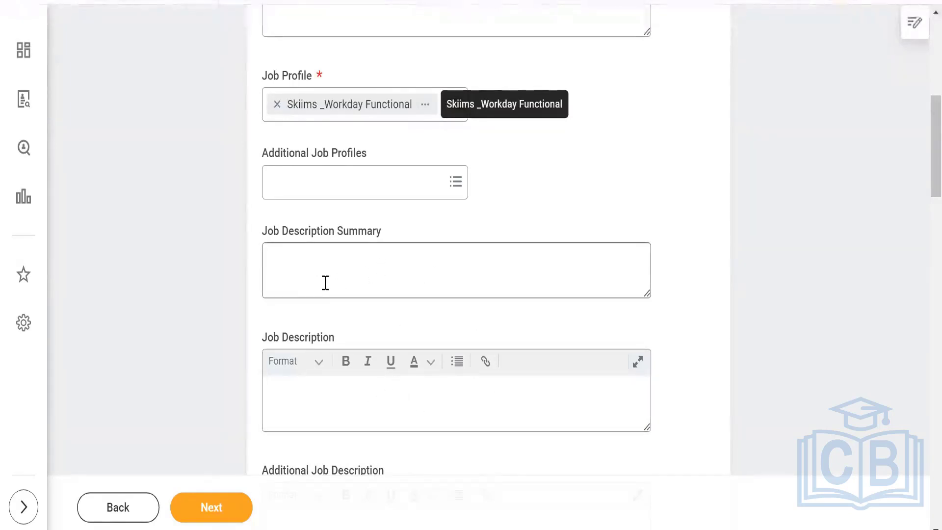
Write a Job Description Summary requiring 2+ yrs Workday Recruitment experience as a Functional consultant.
left_click(299, 265)
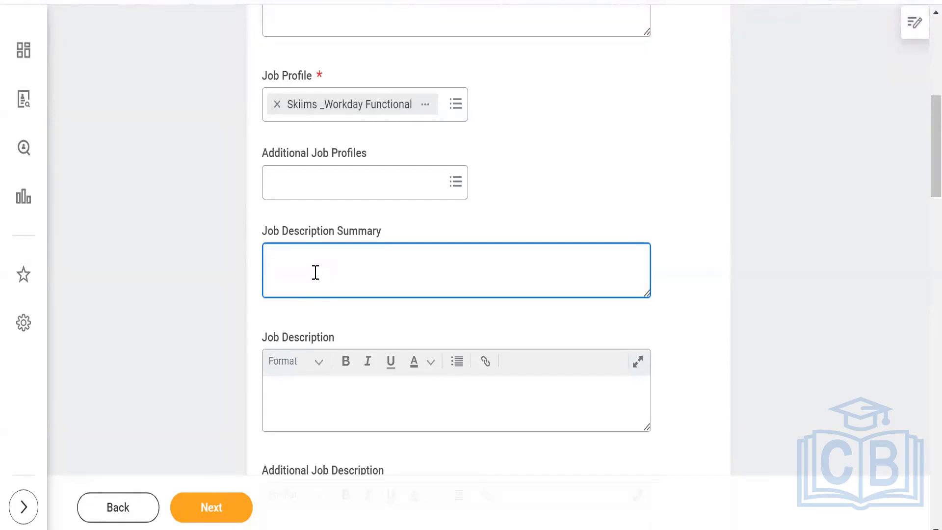
type("This position Requires")
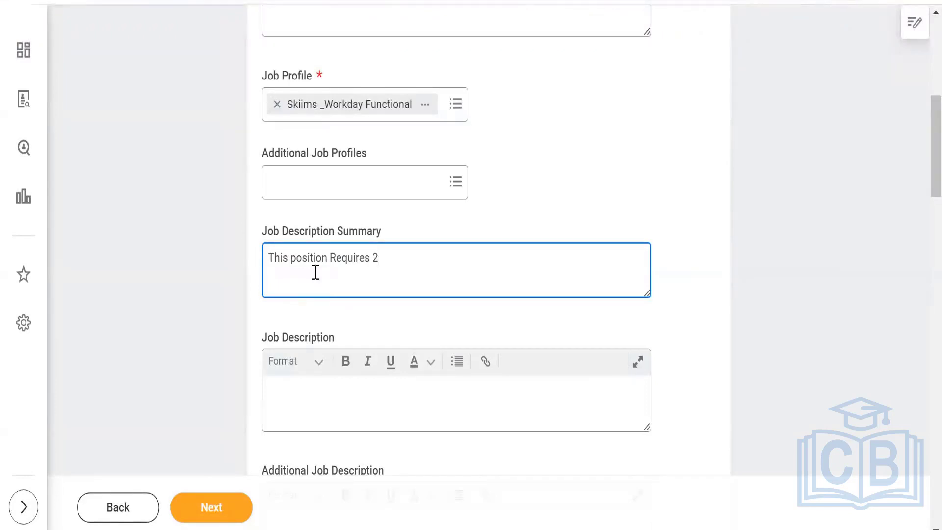
type("2+ yrs of ")
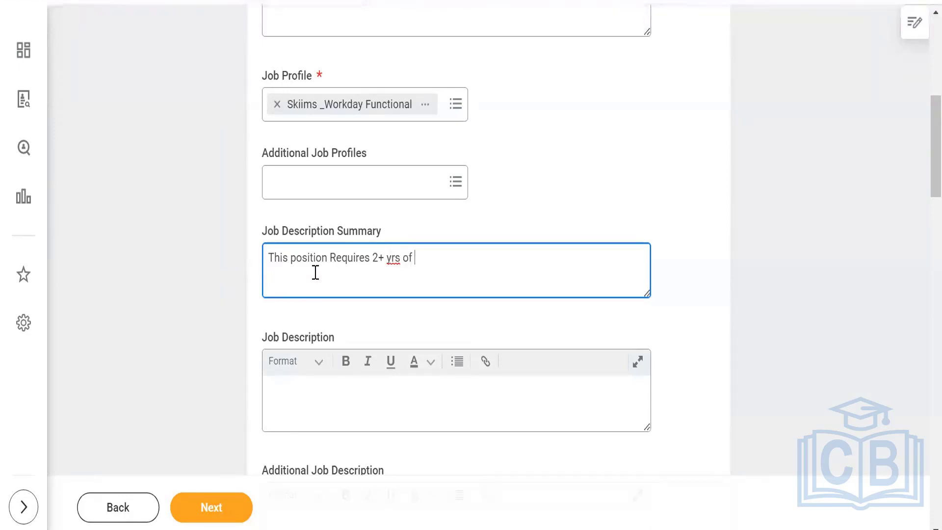
type("relevant exp in")
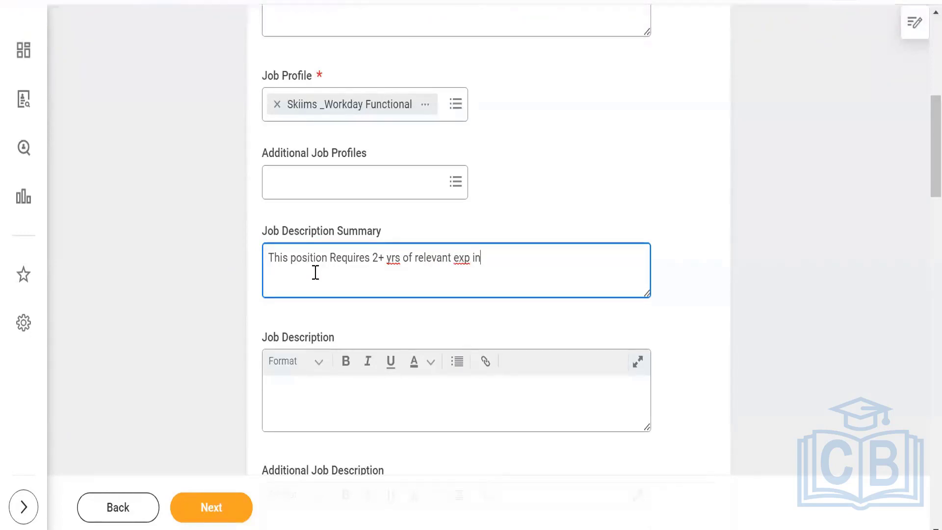
type(" Workday Recruitment.")
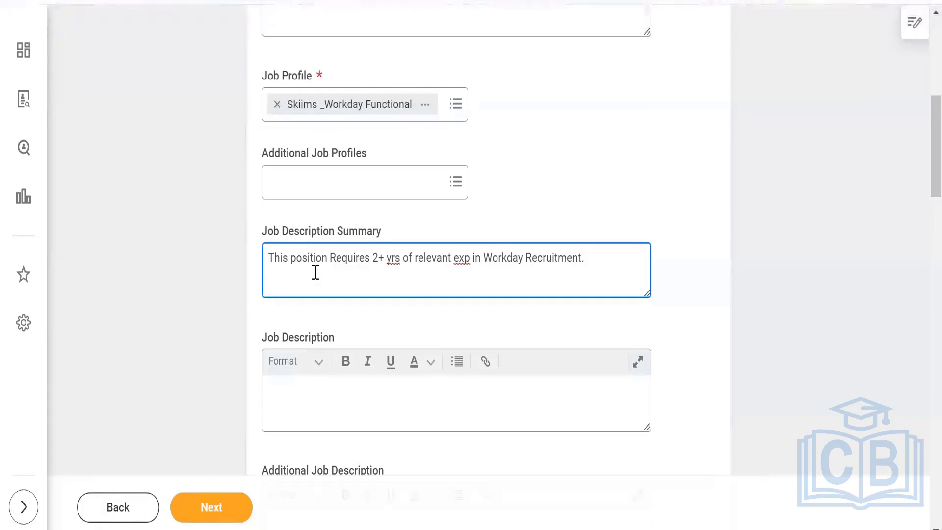
type("Candidata")
type("should be a ")
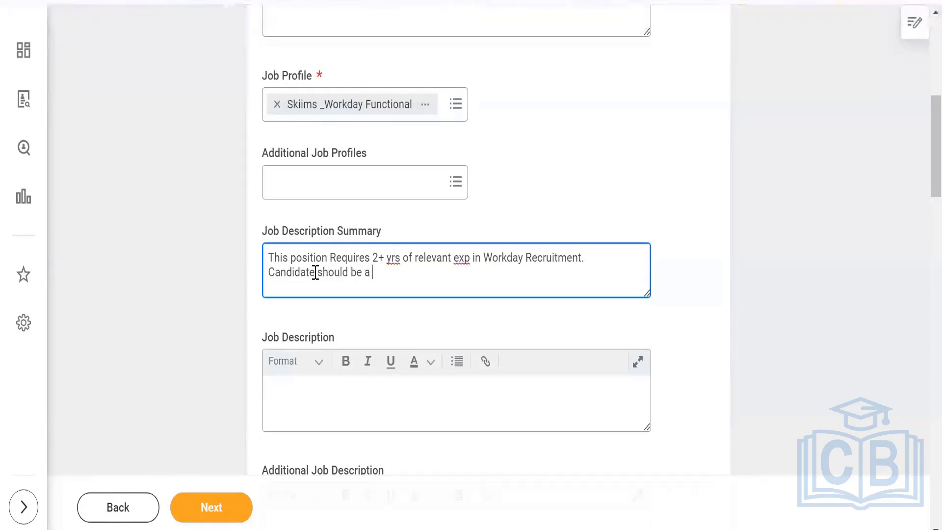
type("Functional c")
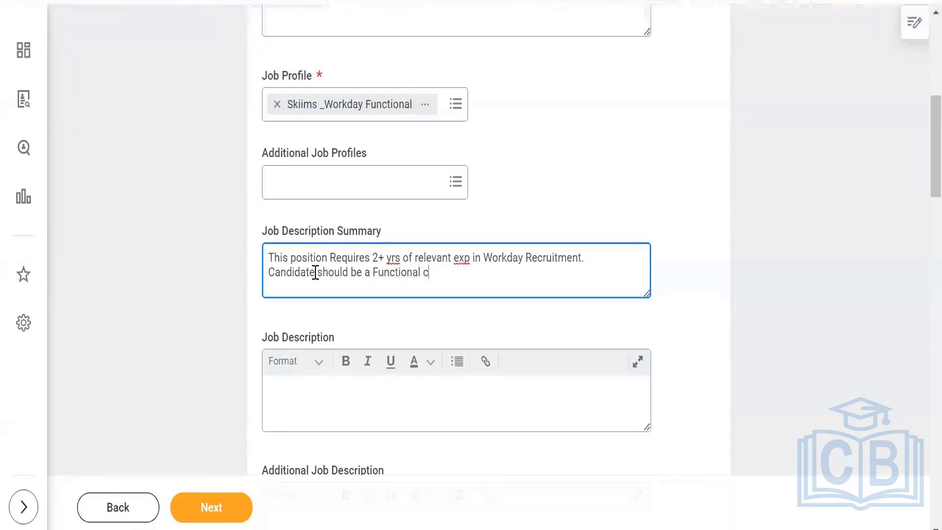
type("onsultant.")
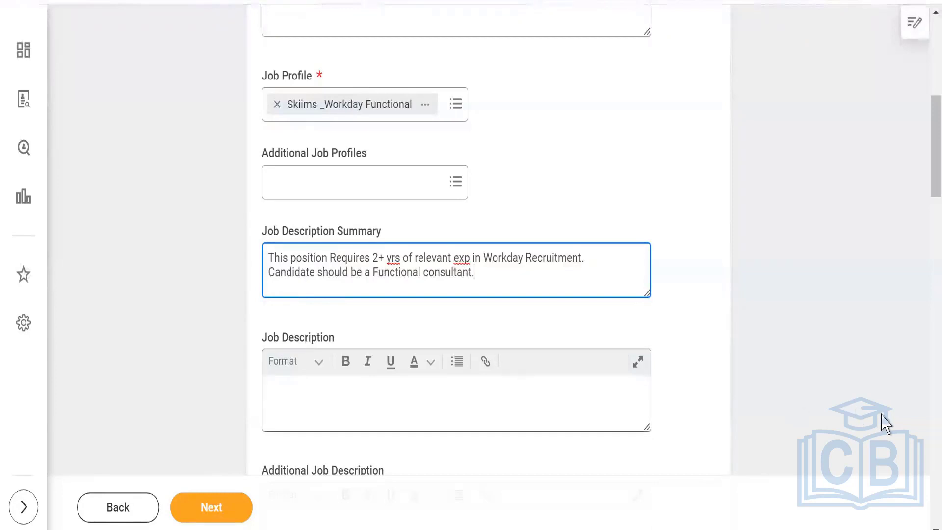
scroll(926, 521, "down", 3)
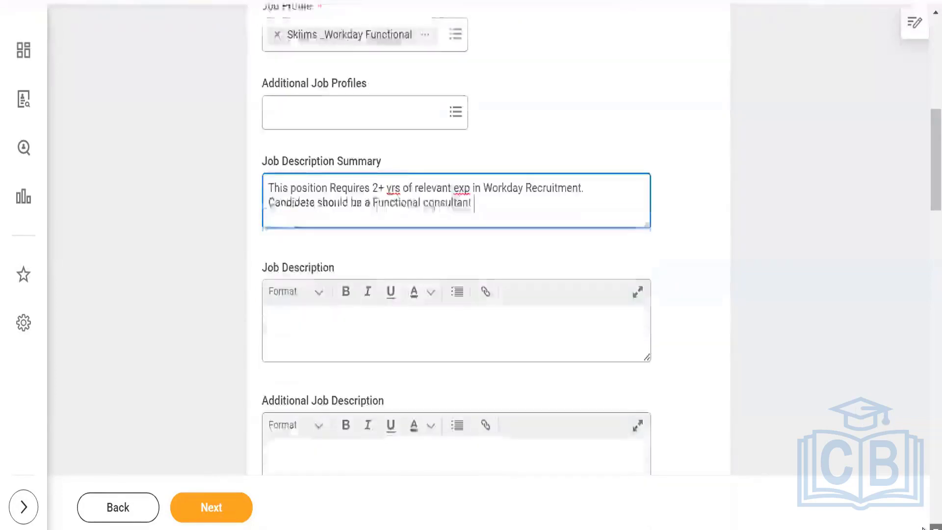
Set the Worker Sub-Type to Regular.
scroll(922, 528, "down", 6)
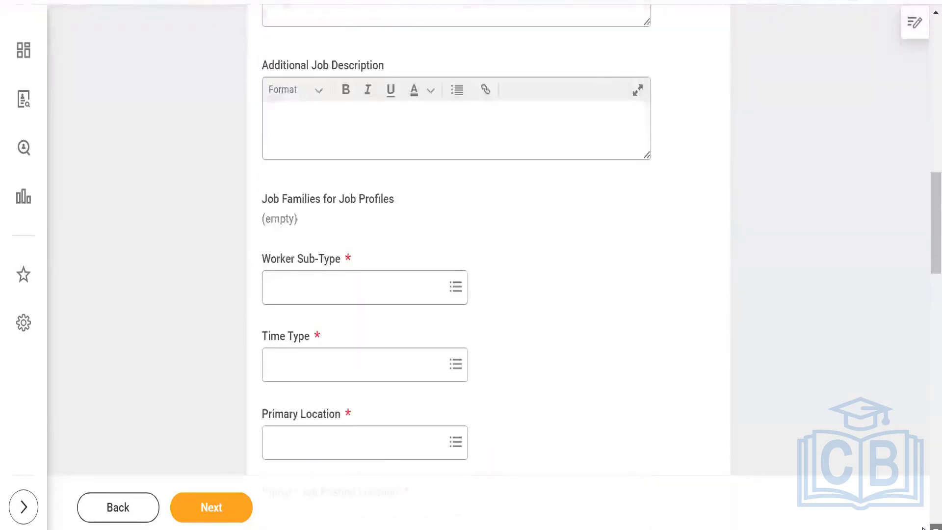
left_click(354, 262)
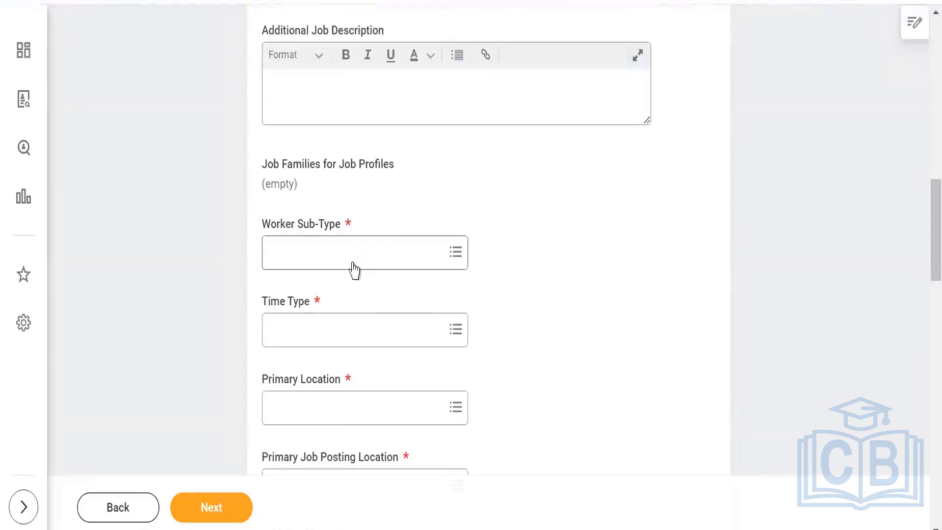
type("regular")
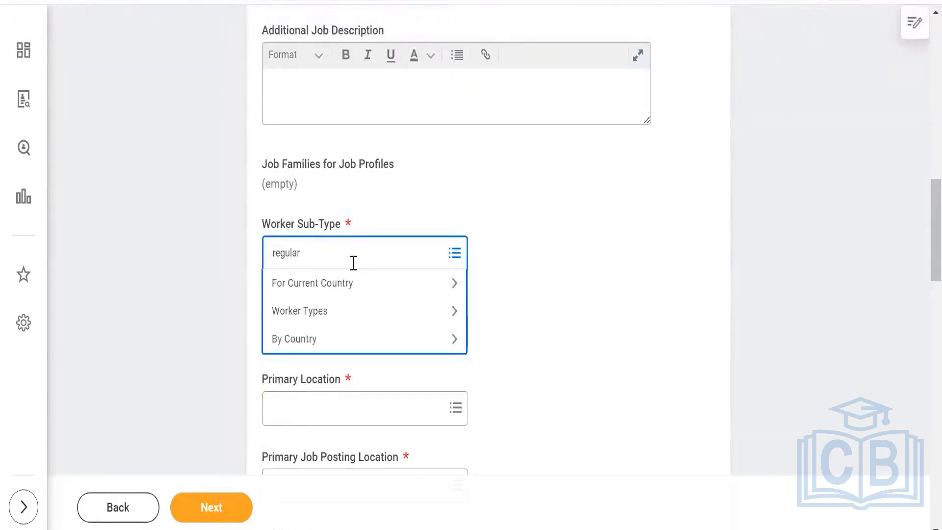
key("Return")
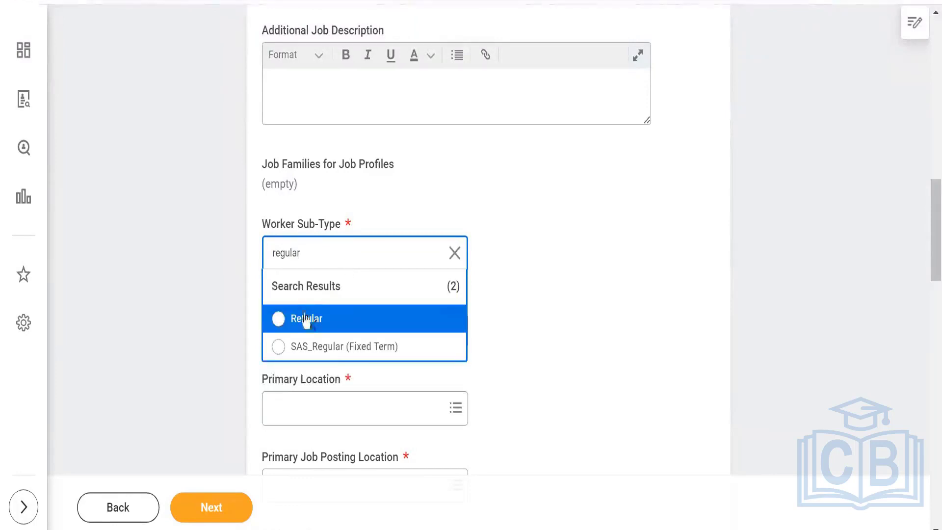
left_click(305, 320)
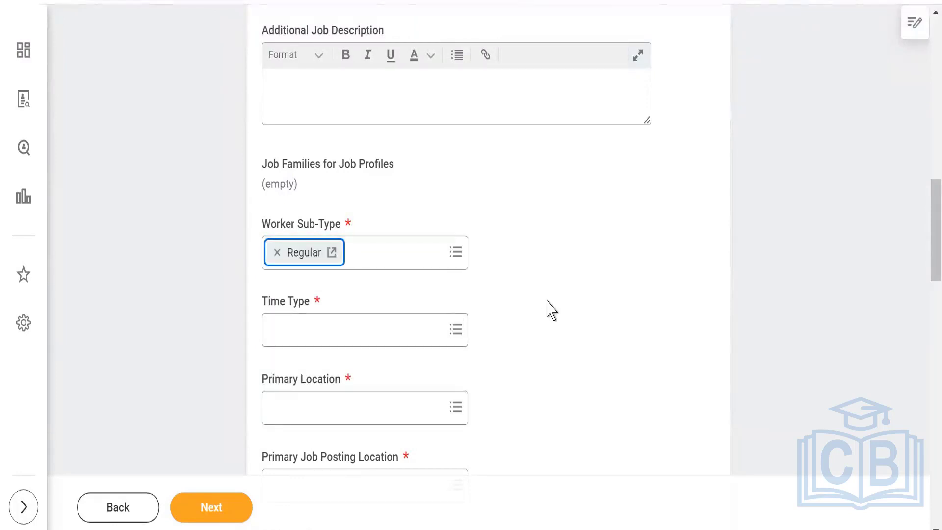
Set the Time Type to Full time.
left_click(389, 331)
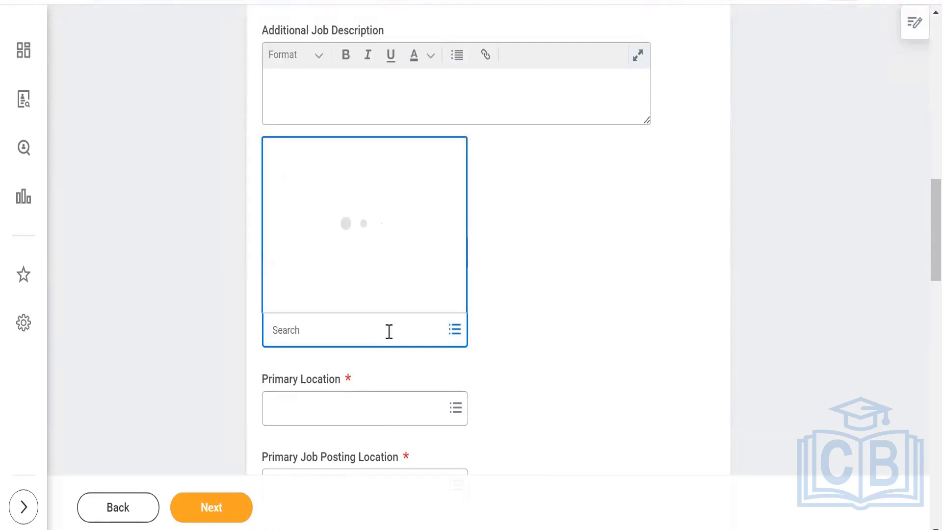
type("full time")
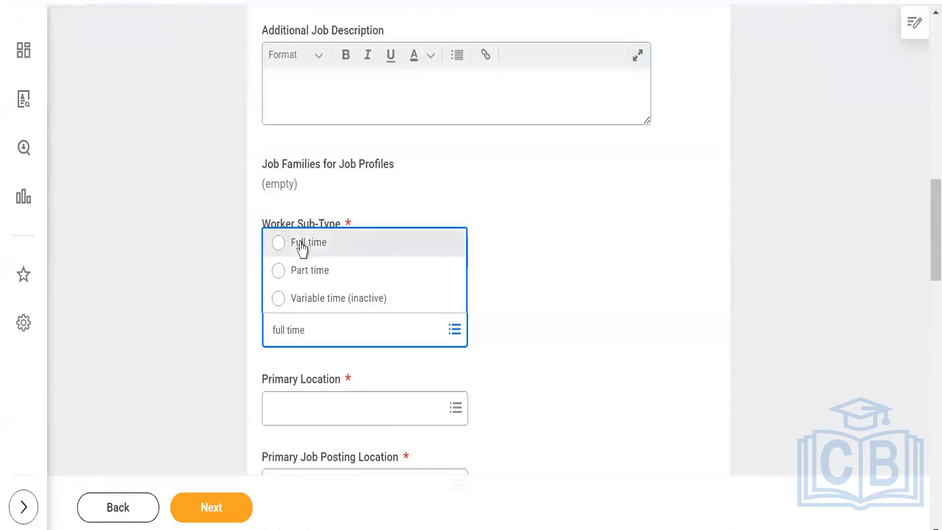
left_click(301, 249)
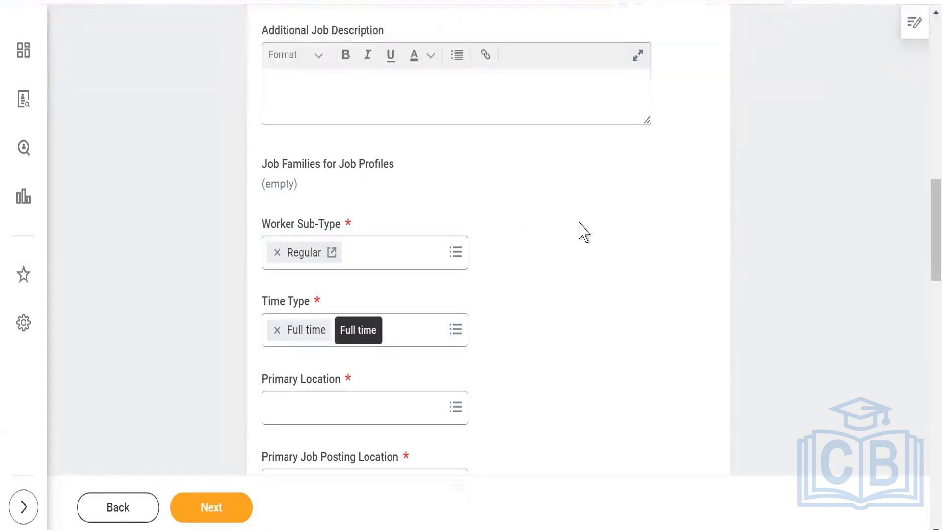
left_click(347, 408)
left_click(655, 302)
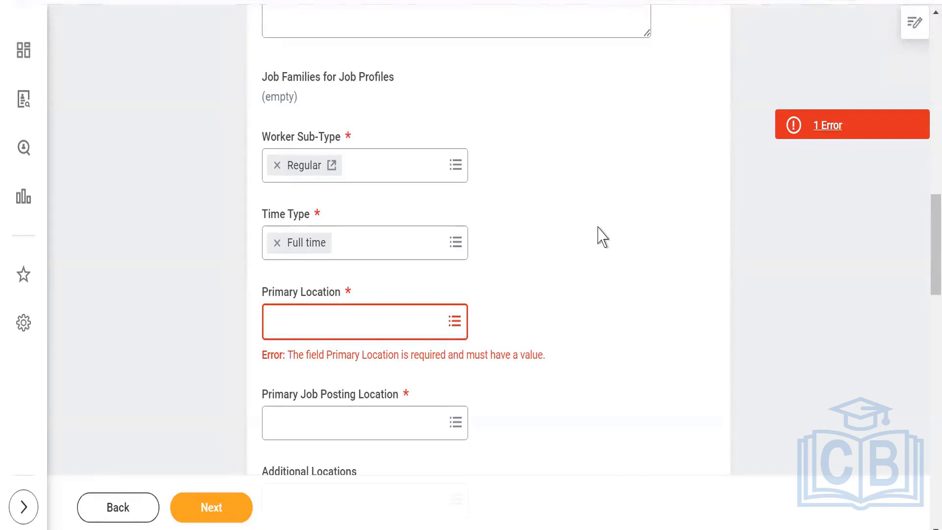
Search locations for 'skiims' and set Primary Location to Skiims_Bangalore.
scroll(608, 263, "down", 2)
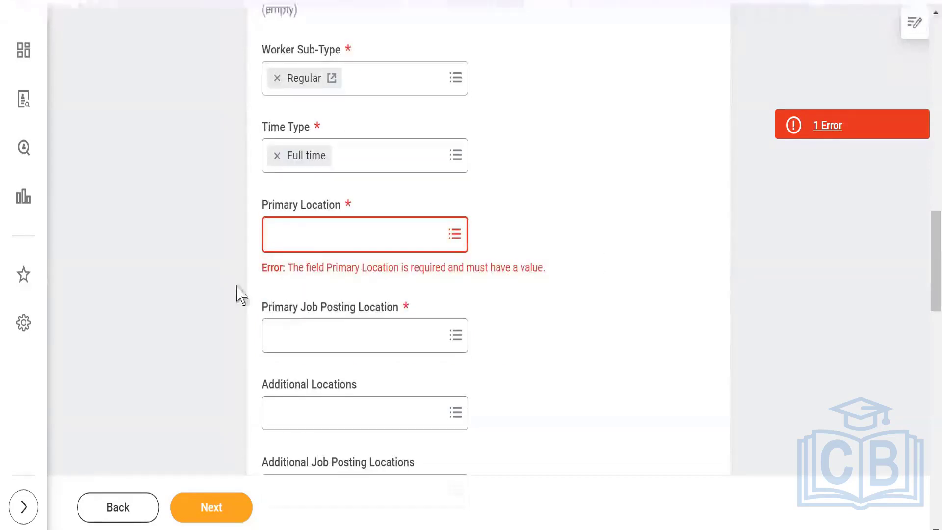
left_click(315, 241)
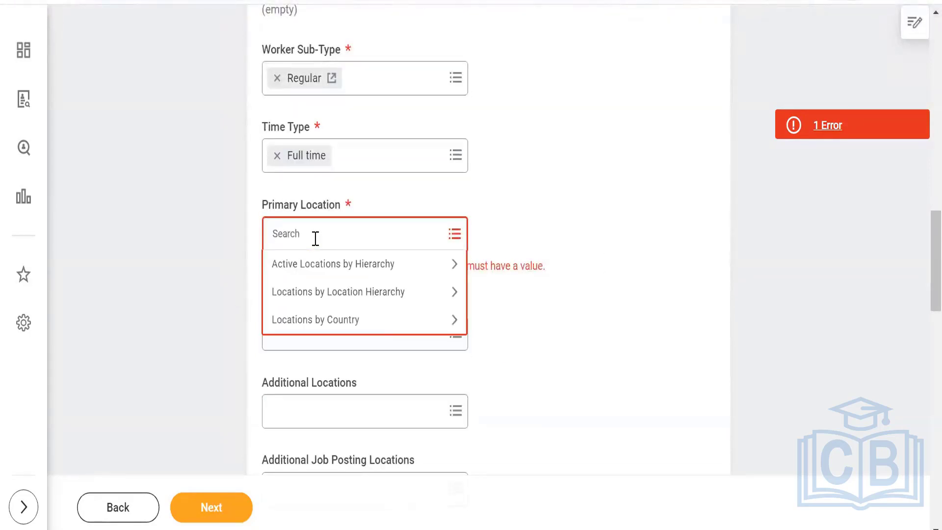
type("skiims")
key("Return")
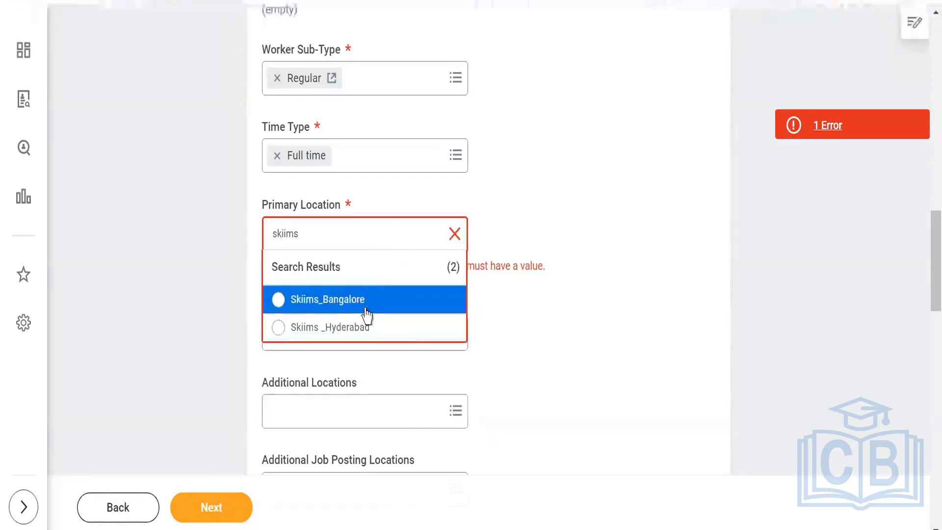
left_click(365, 301)
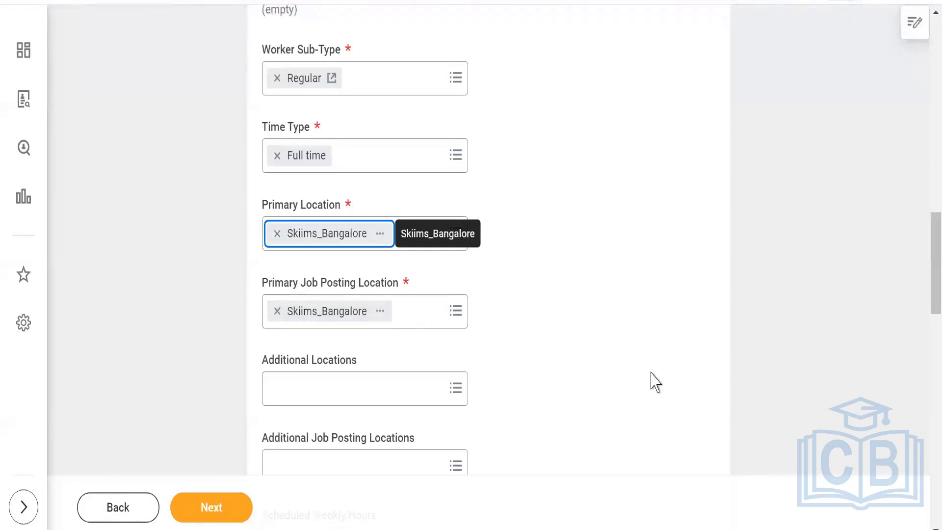
scroll(622, 375, "down", 5)
Scroll down to the Questionnaires section and start editing its assignments.
scroll(545, 301, "down", 3)
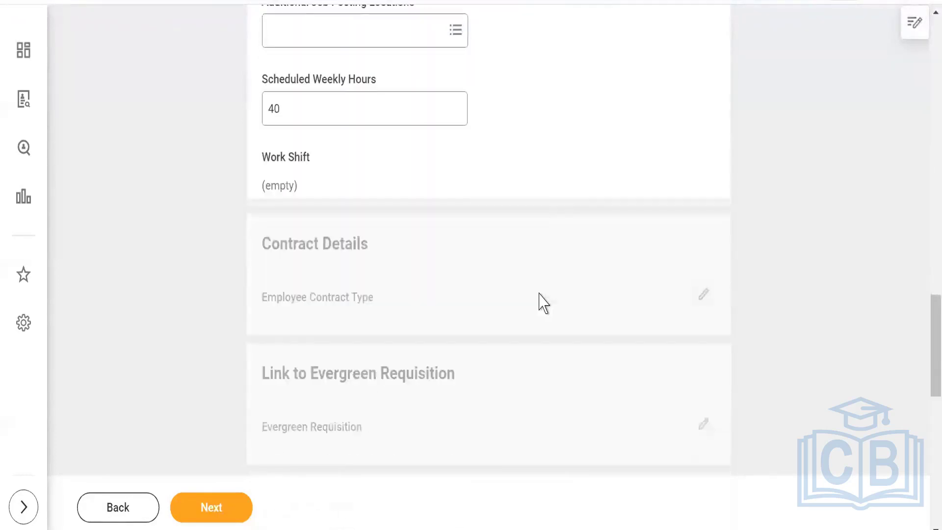
scroll(513, 309, "down", 2)
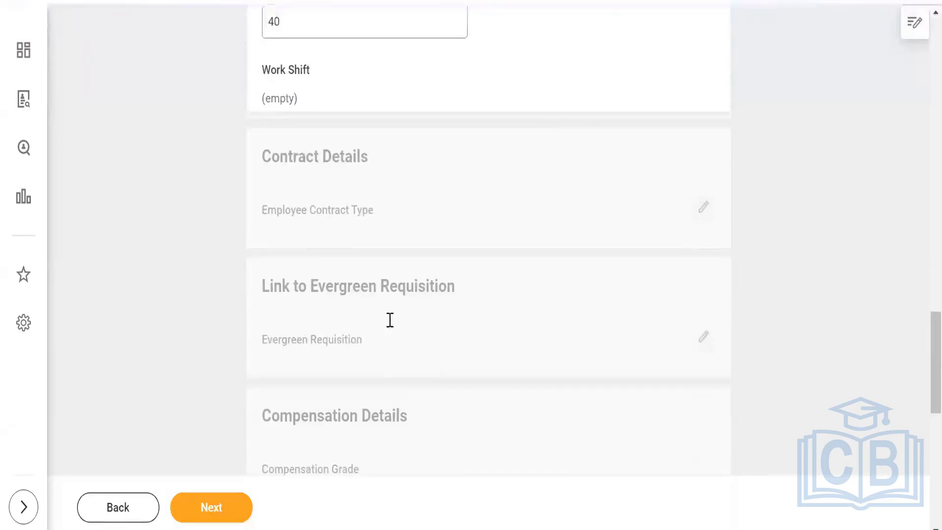
scroll(389, 319, "down", 2)
scroll(373, 363, "down", 2)
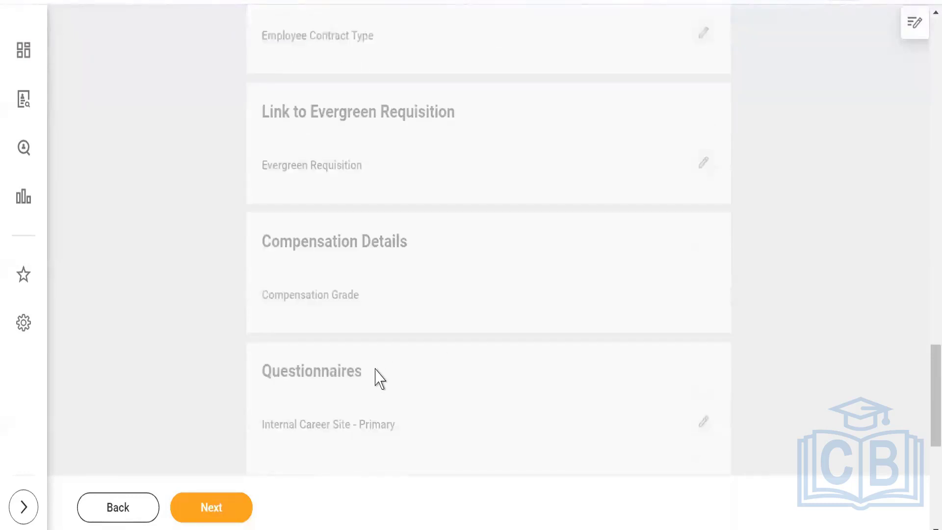
scroll(416, 337, "down", 2)
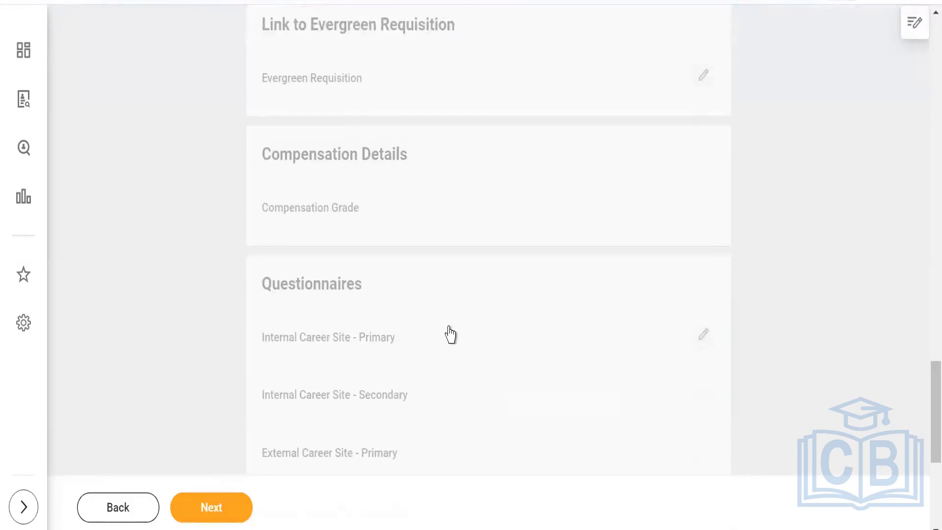
scroll(450, 335, "down", 2)
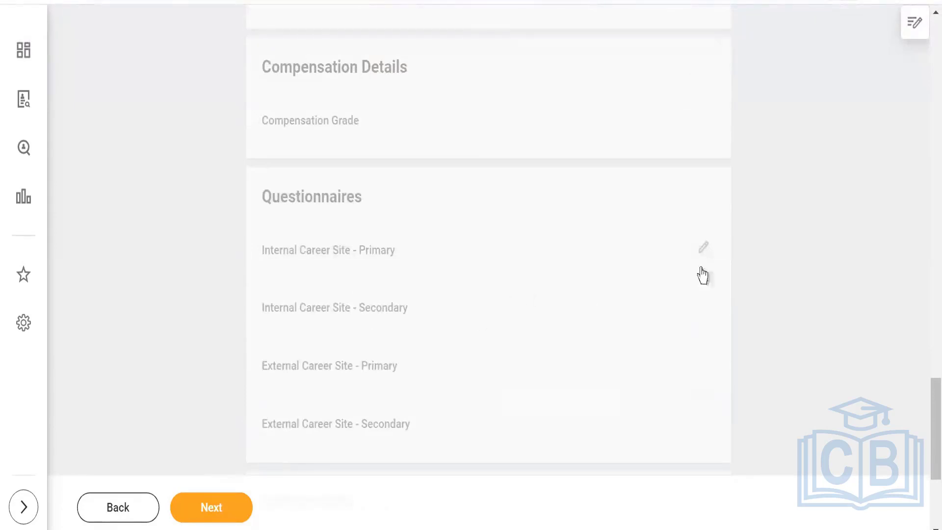
left_click(703, 250)
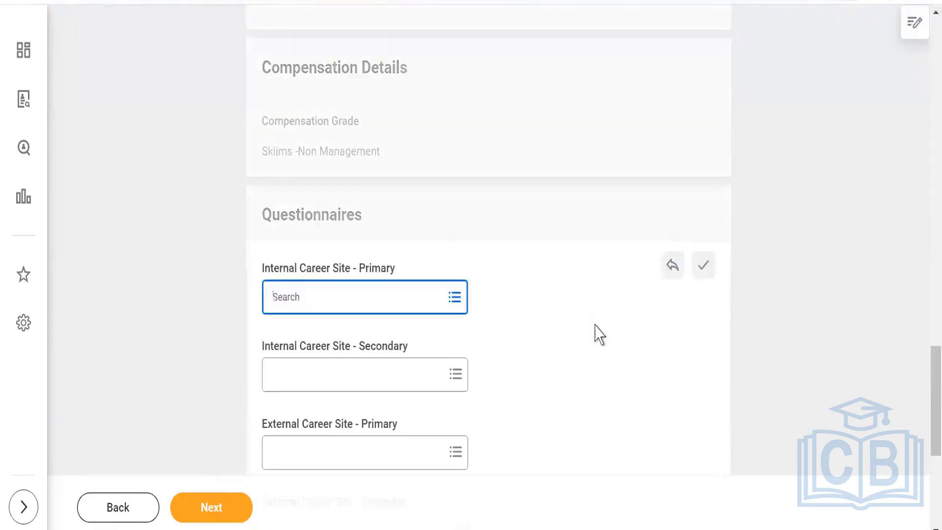
scroll(540, 343, "down", 2)
Assign CF_100 Questionnaire to External Career Site - Primary, then remove it again.
left_click(311, 365)
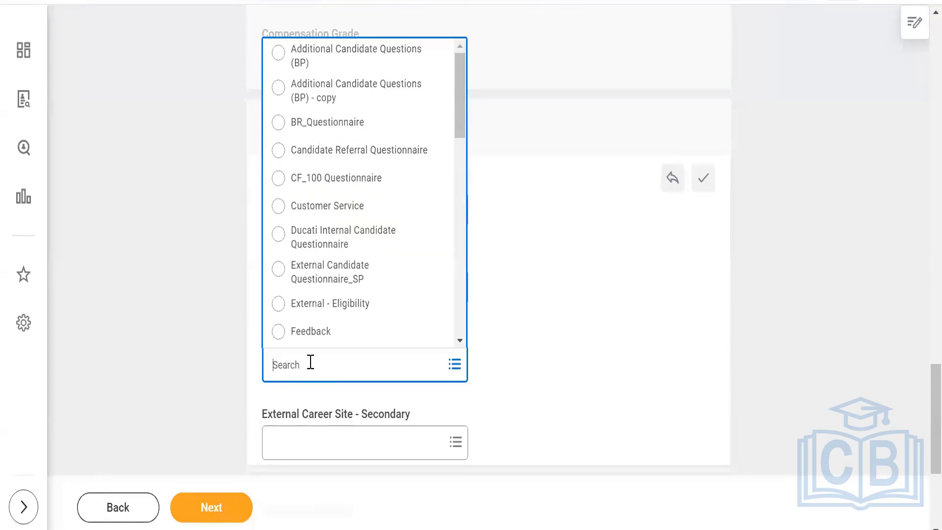
left_click(332, 187)
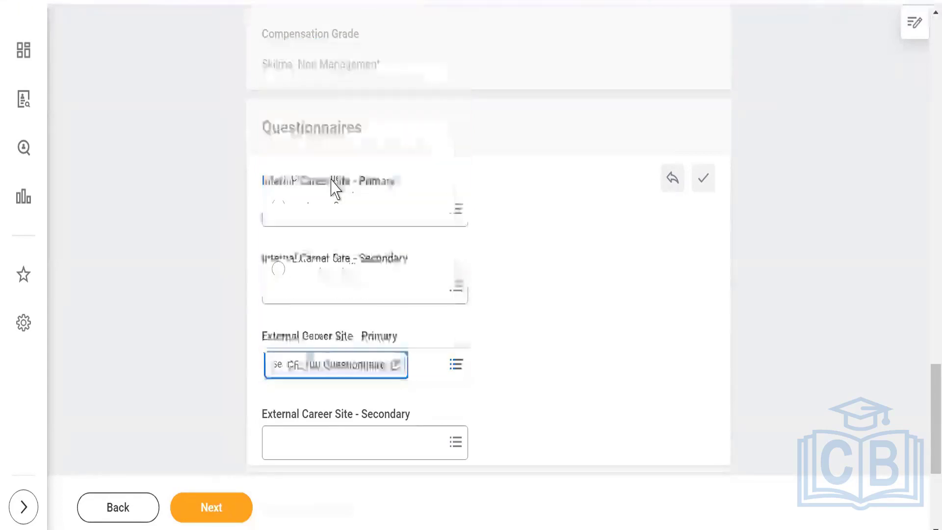
left_click(579, 262)
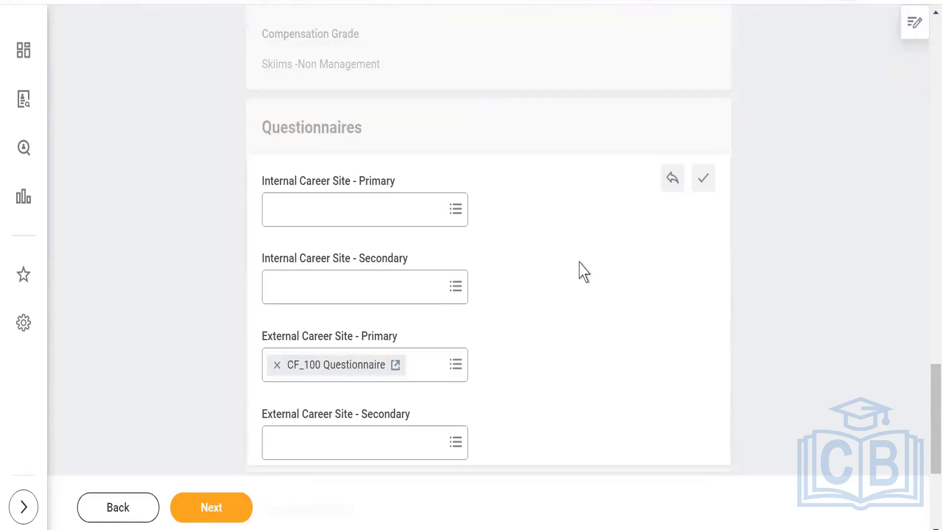
left_click(277, 365)
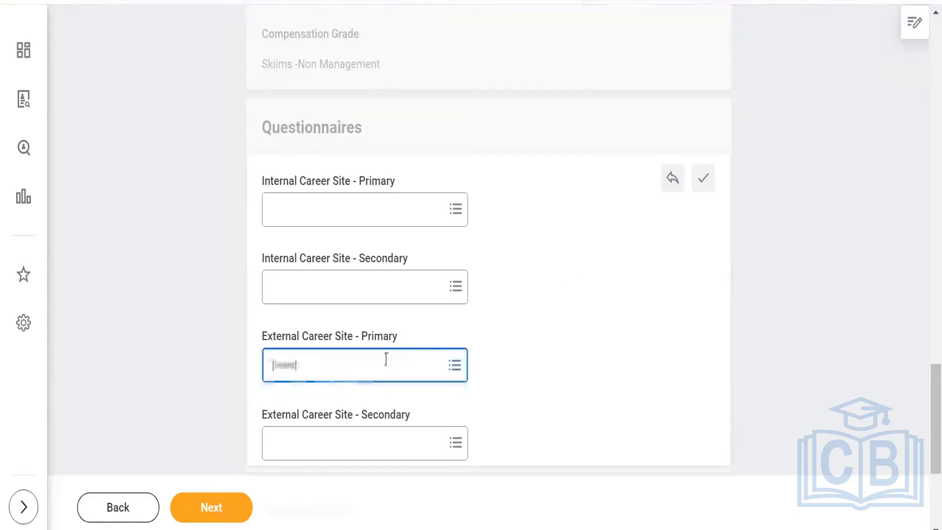
scroll(569, 319, "down", 3)
scroll(538, 257, "down", 1)
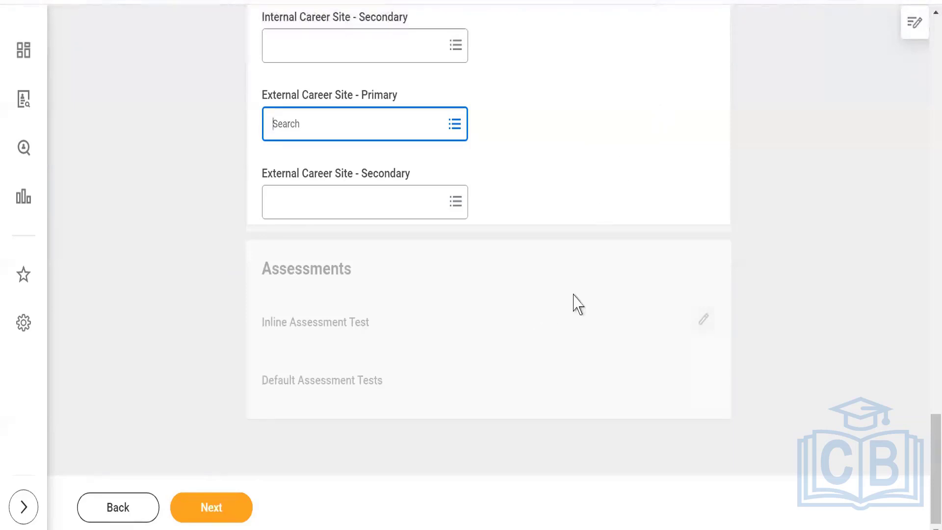
On the Skills step, add Jenkins from DevOps, remove it, and continue to Qualifications.
left_click(210, 508)
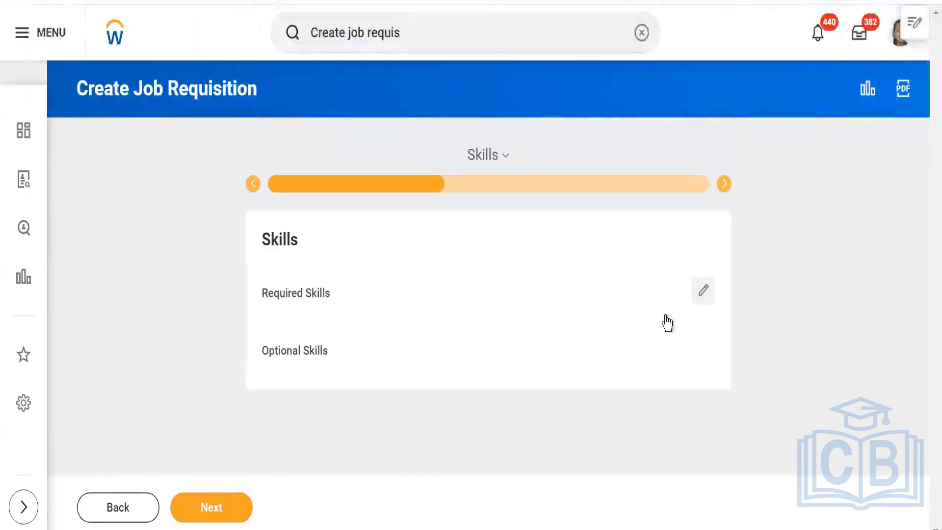
left_click(703, 290)
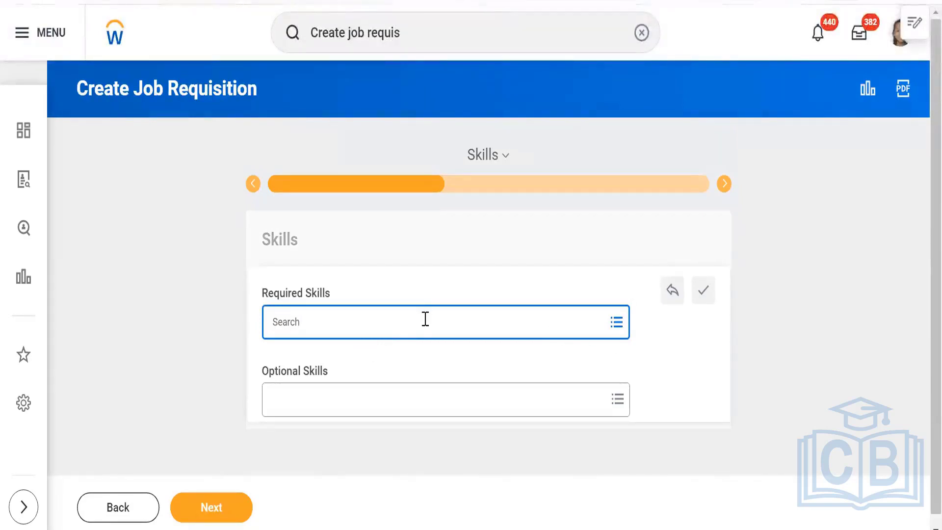
left_click(617, 325)
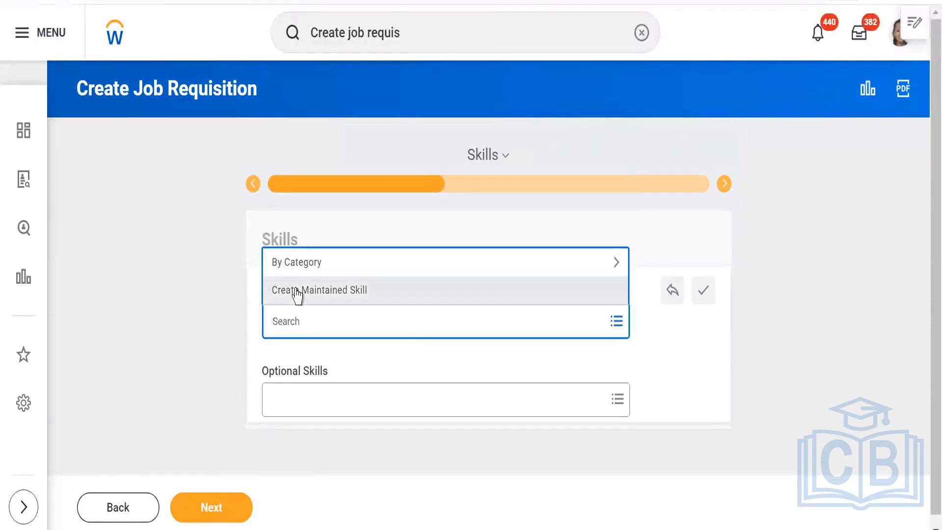
left_click(296, 267)
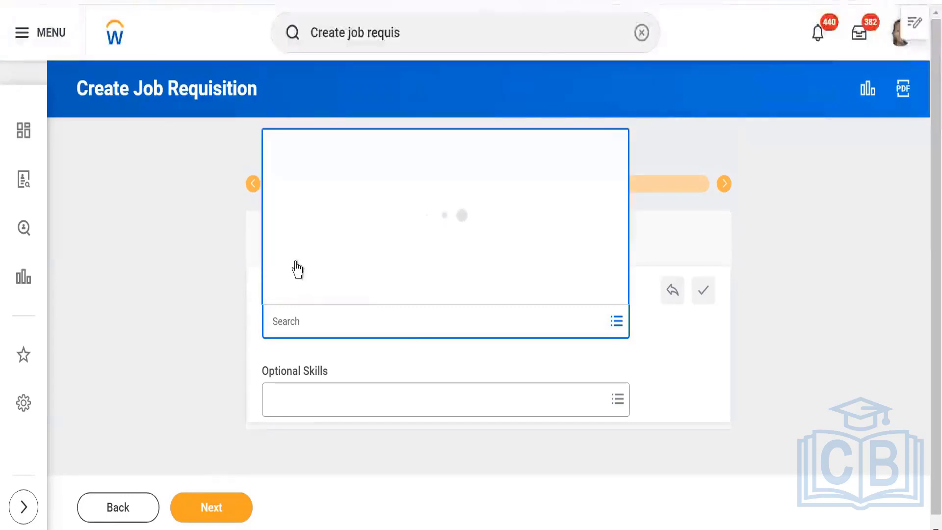
scroll(376, 226, "down", 3)
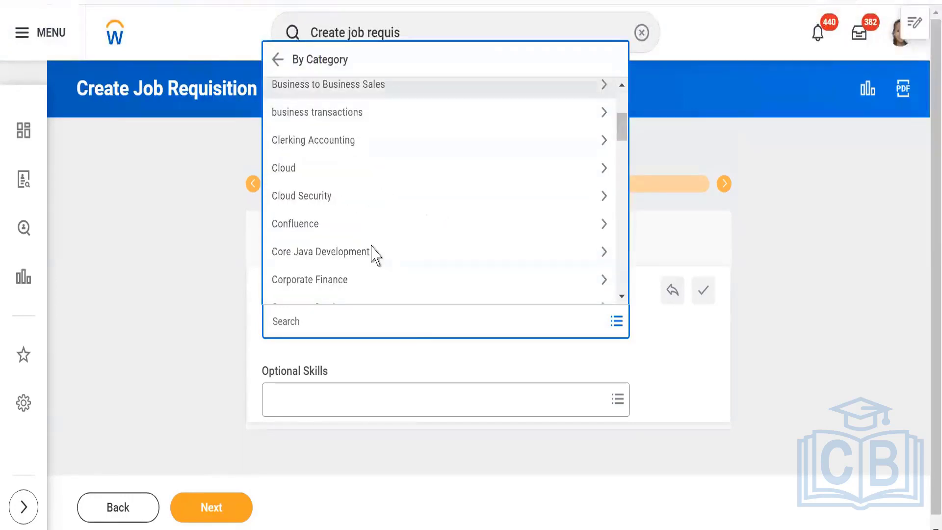
scroll(376, 254, "down", 3)
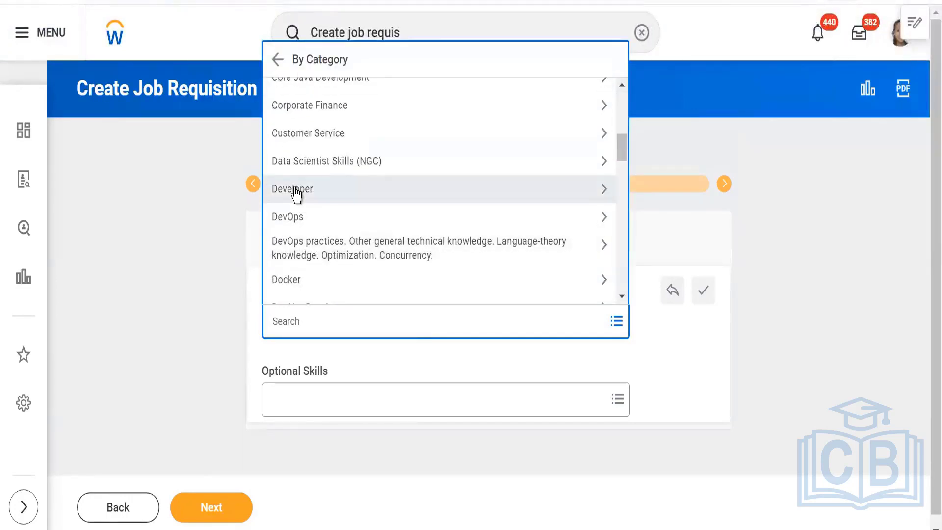
left_click(294, 216)
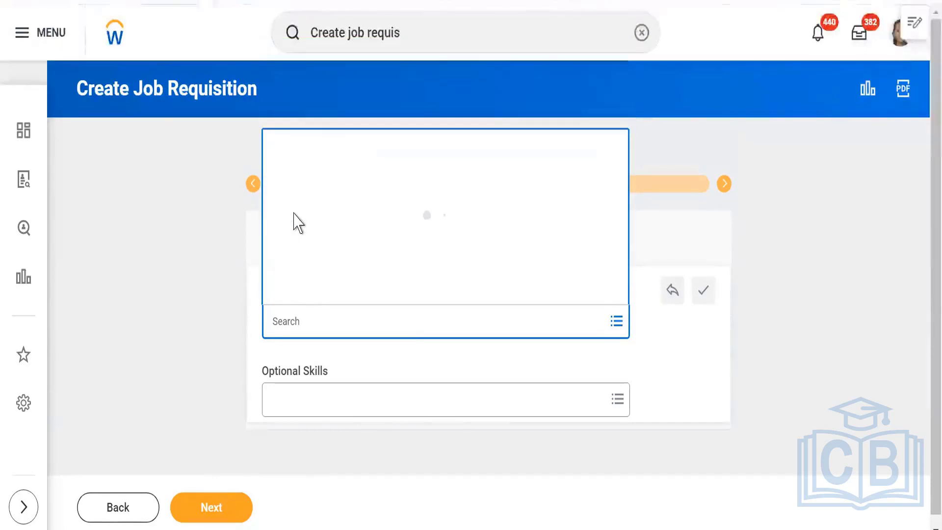
left_click(277, 290)
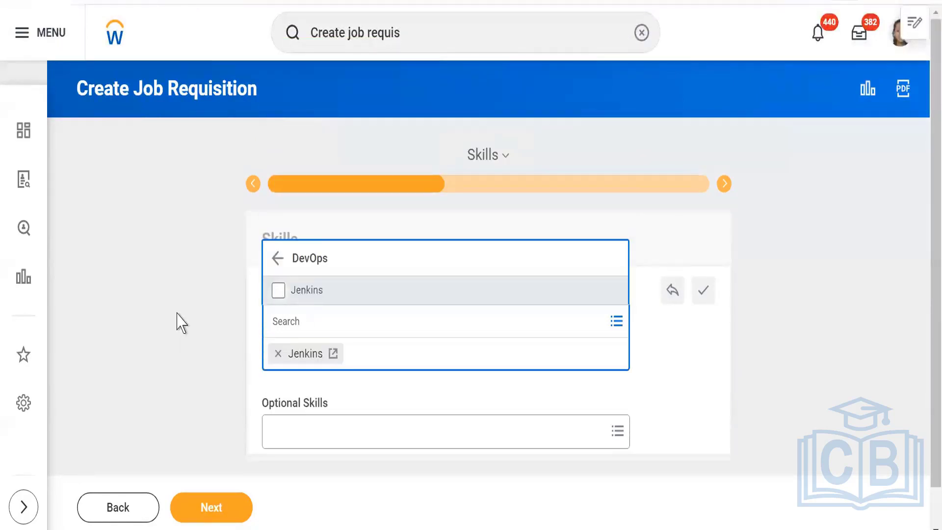
left_click(181, 322)
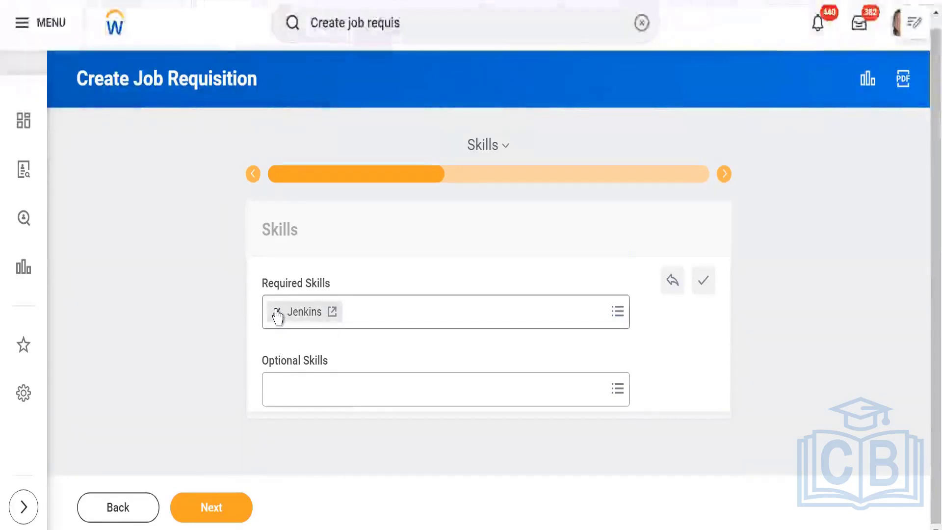
left_click(276, 312)
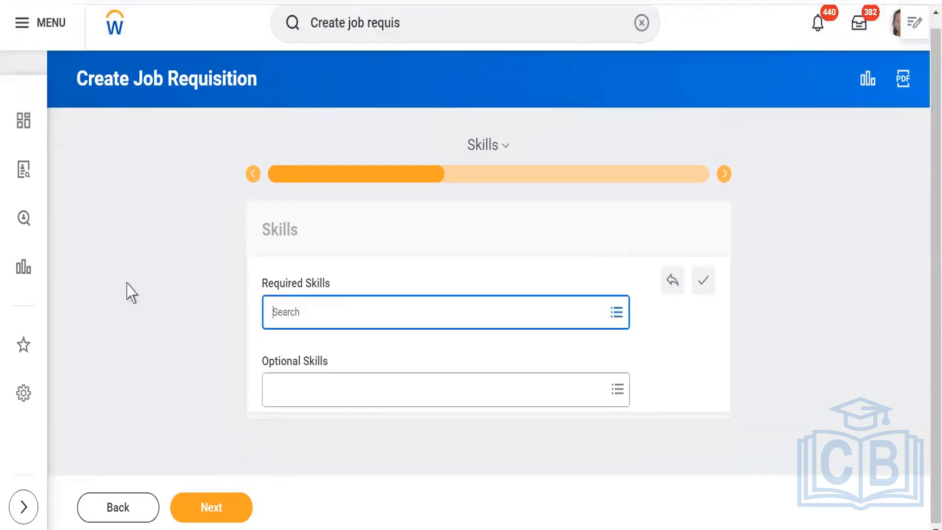
left_click(205, 510)
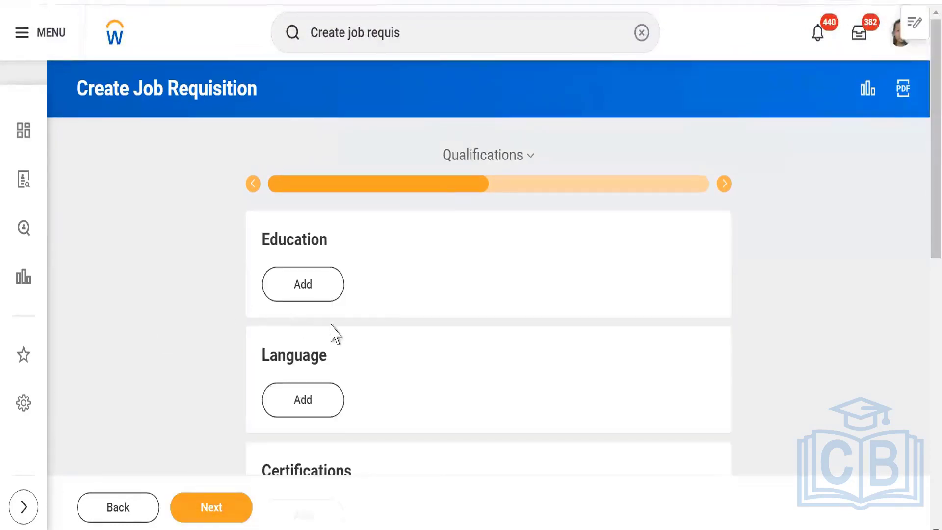
Add an Education requirement with Degree MBA.
left_click(295, 286)
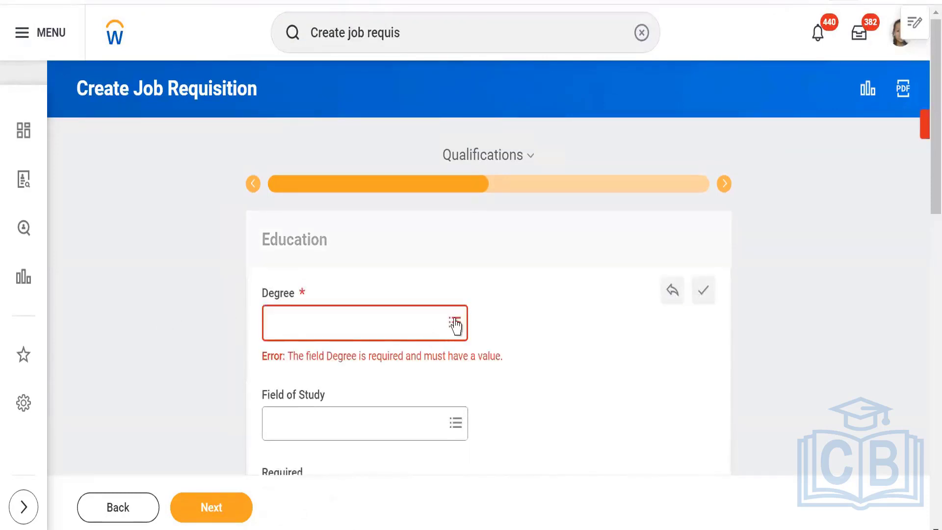
left_click(454, 321)
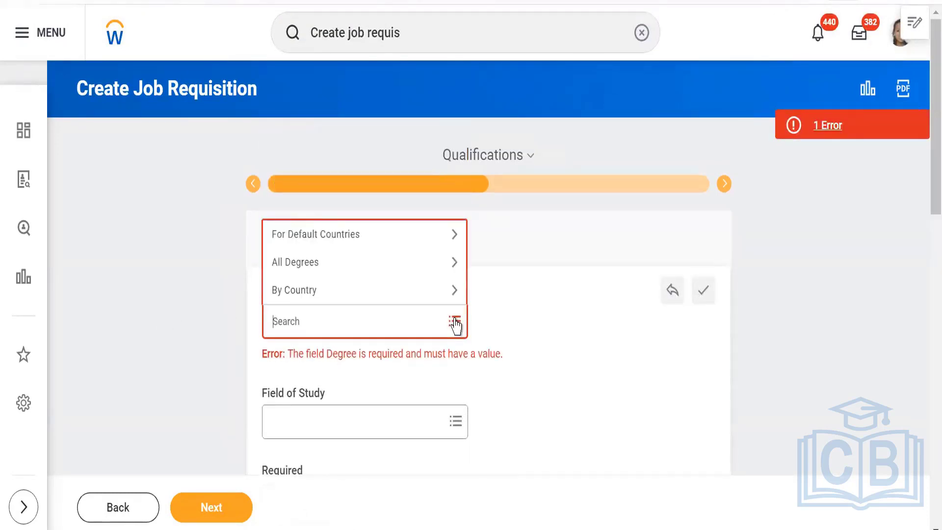
type("MBA")
key("Return")
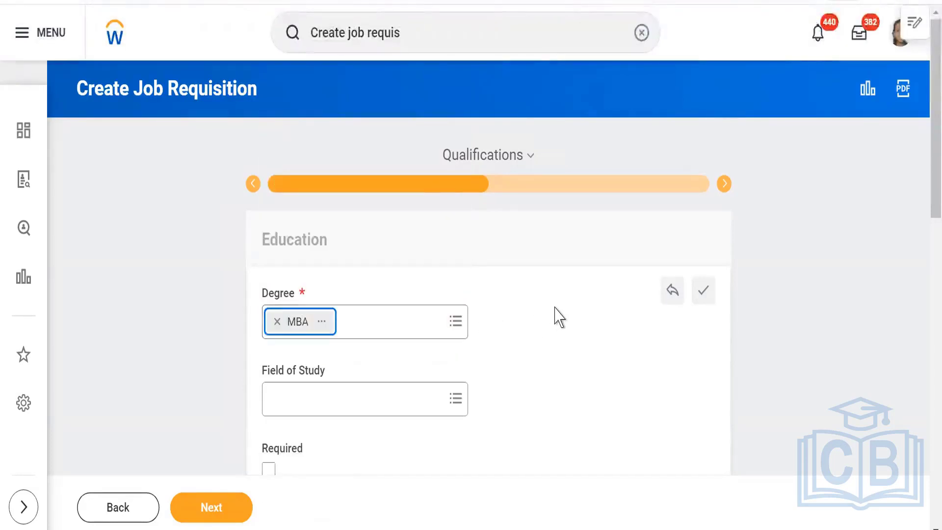
Add Language and blank Work Experience requirement entries further down Qualifications.
scroll(556, 315, "down", 2)
scroll(561, 300, "down", 2)
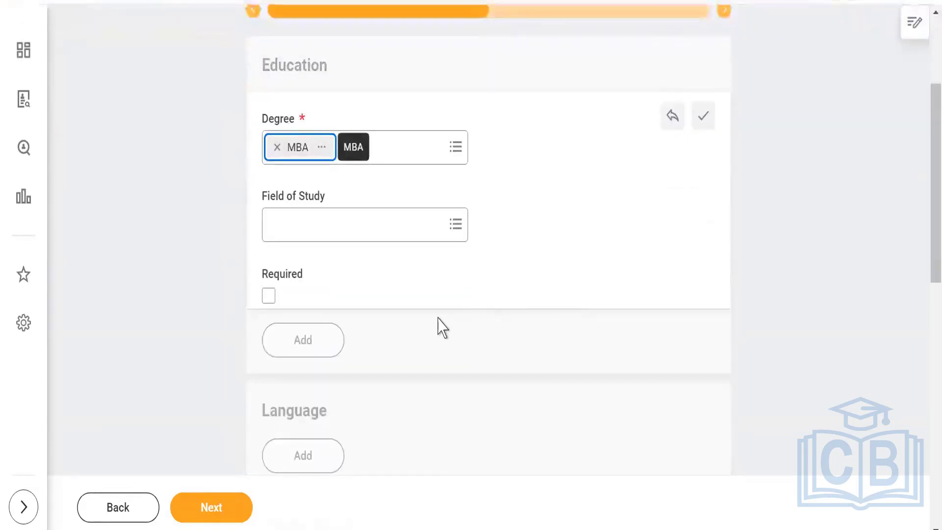
scroll(441, 326, "down", 4)
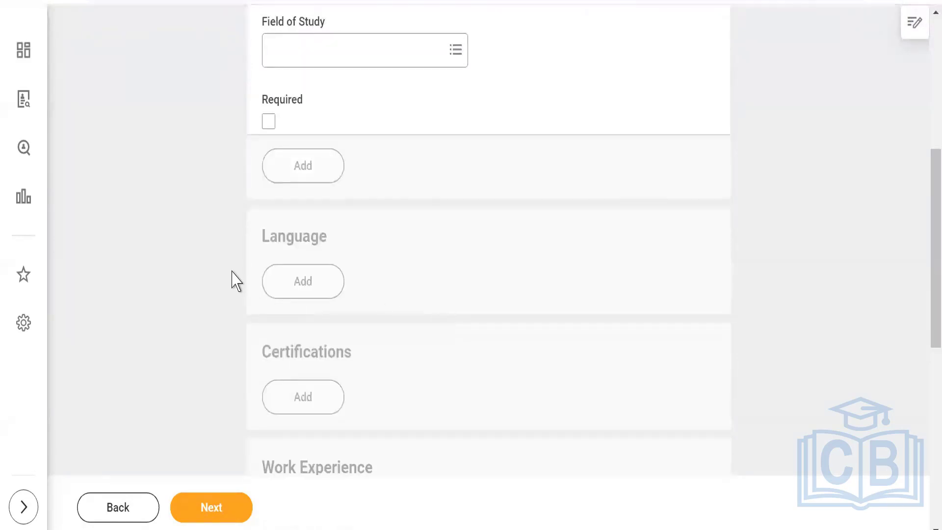
left_click(320, 284)
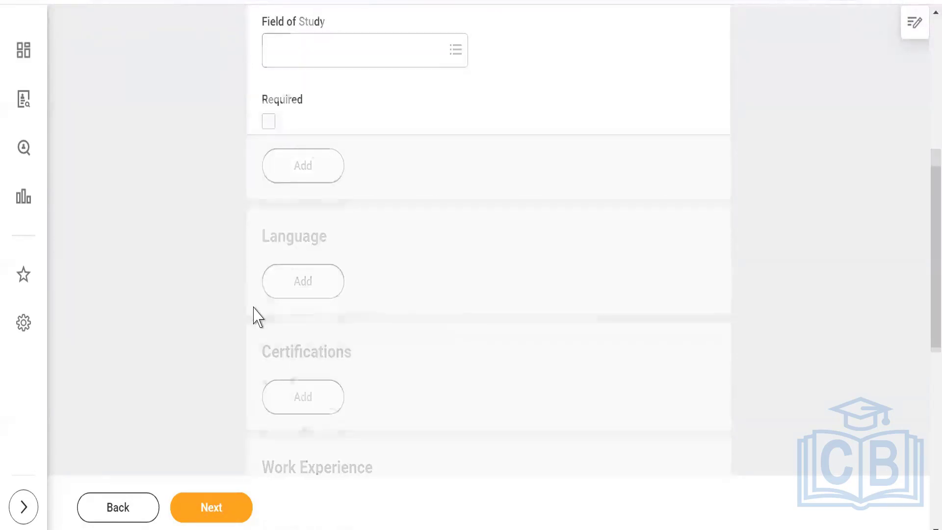
scroll(285, 319, "down", 5)
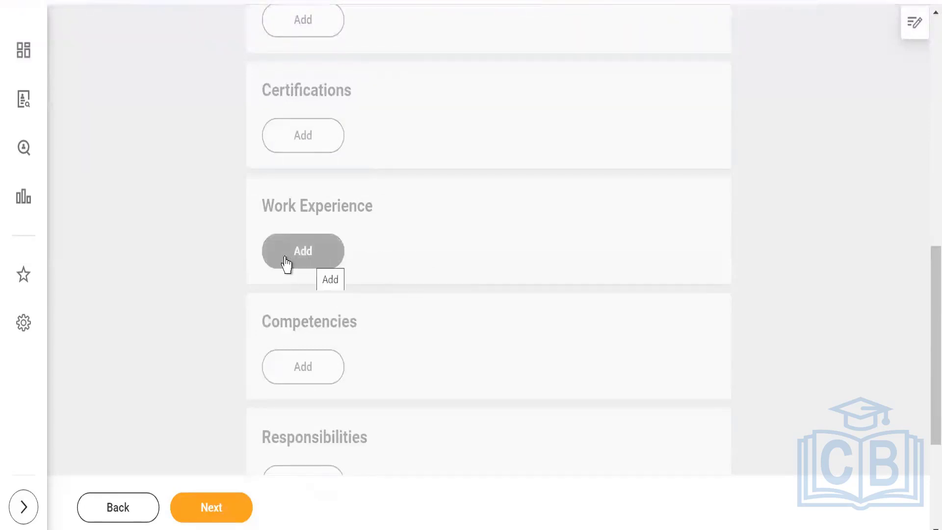
left_click(311, 260)
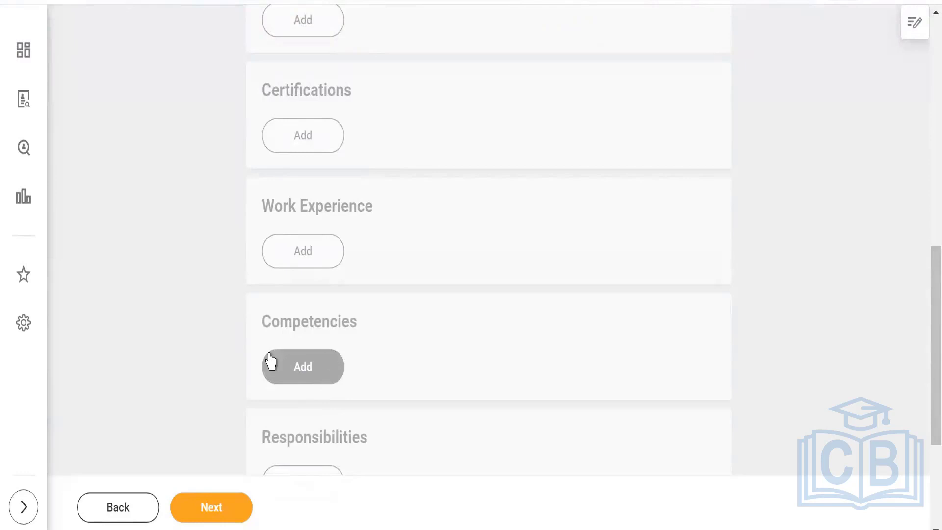
scroll(181, 374, "down", 3)
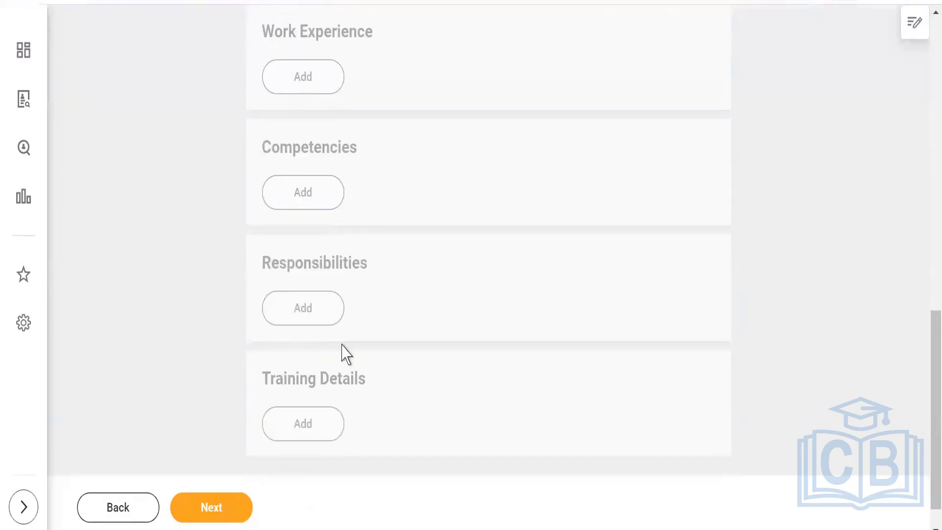
scroll(452, 341, "up", 10)
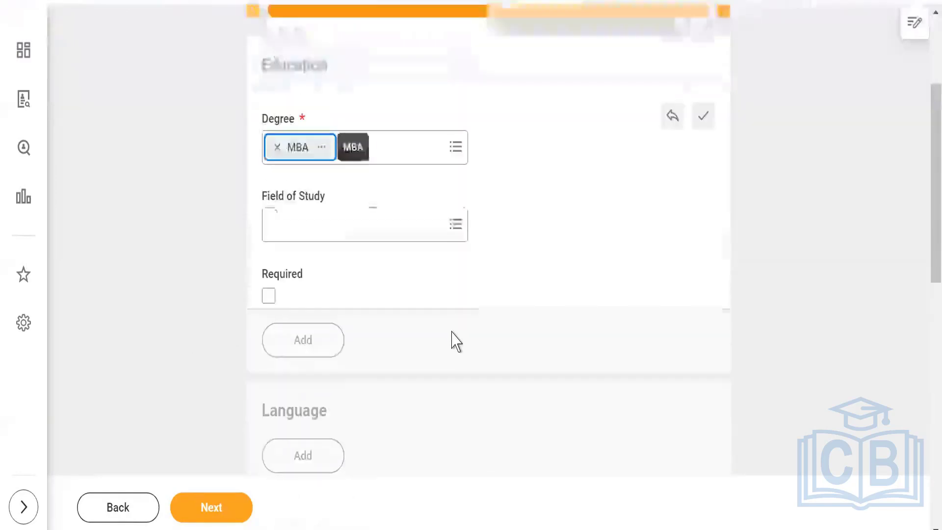
scroll(470, 352, "down", 3)
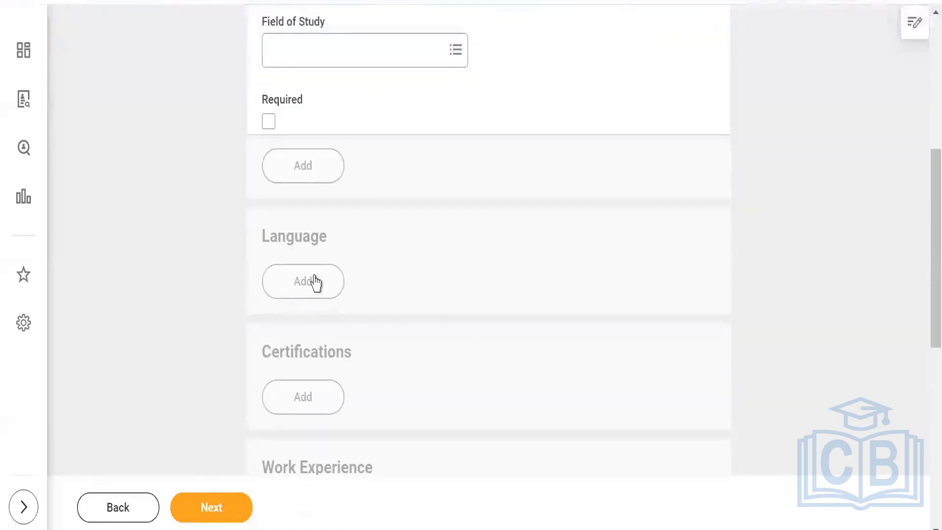
scroll(448, 378, "down", 3)
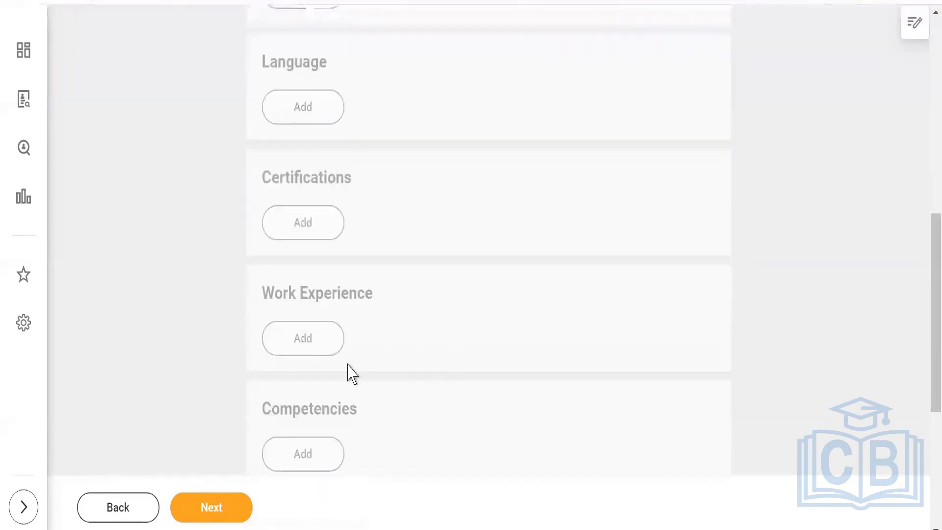
left_click(312, 342)
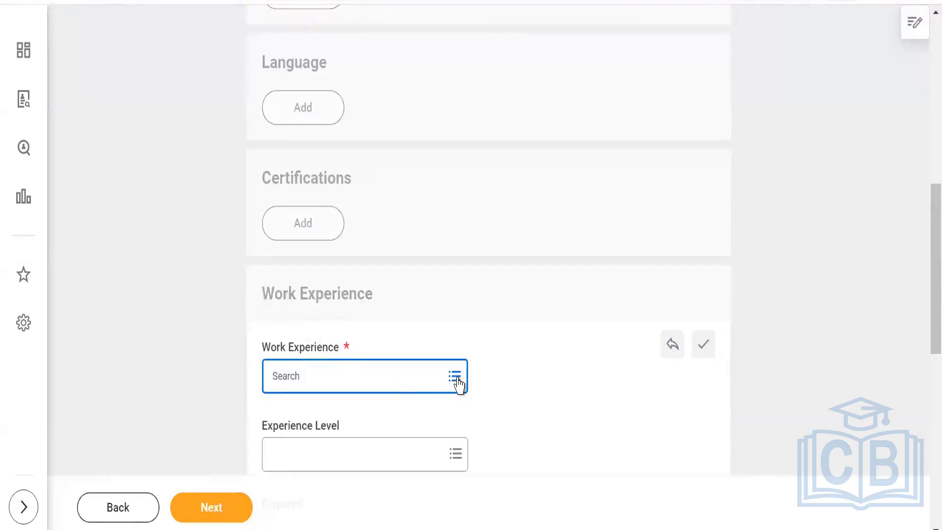
Set required Work Experience to 10 years and advance to the Organizations step.
left_click(456, 379)
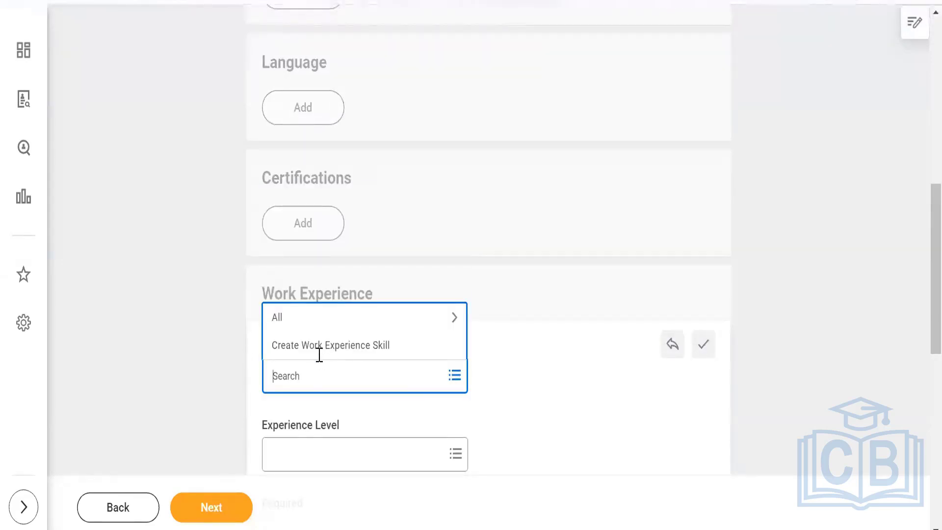
left_click(313, 319)
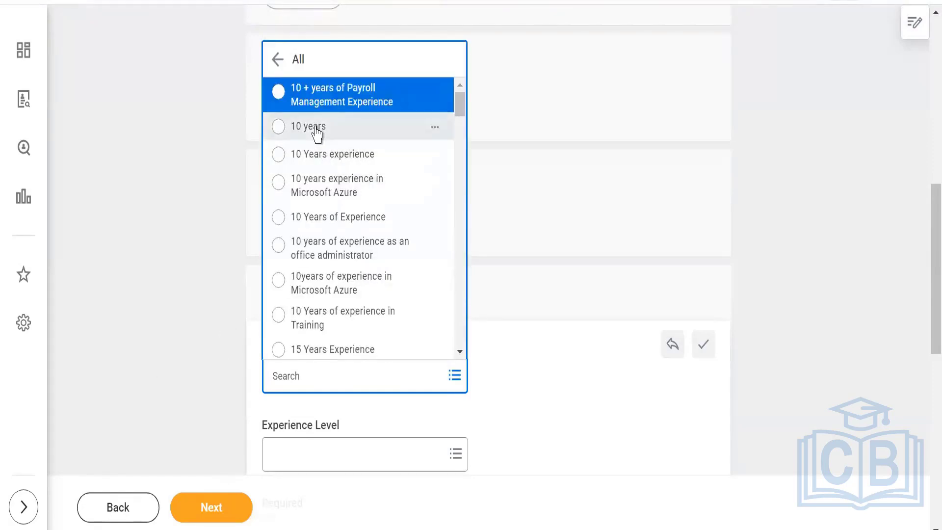
left_click(316, 128)
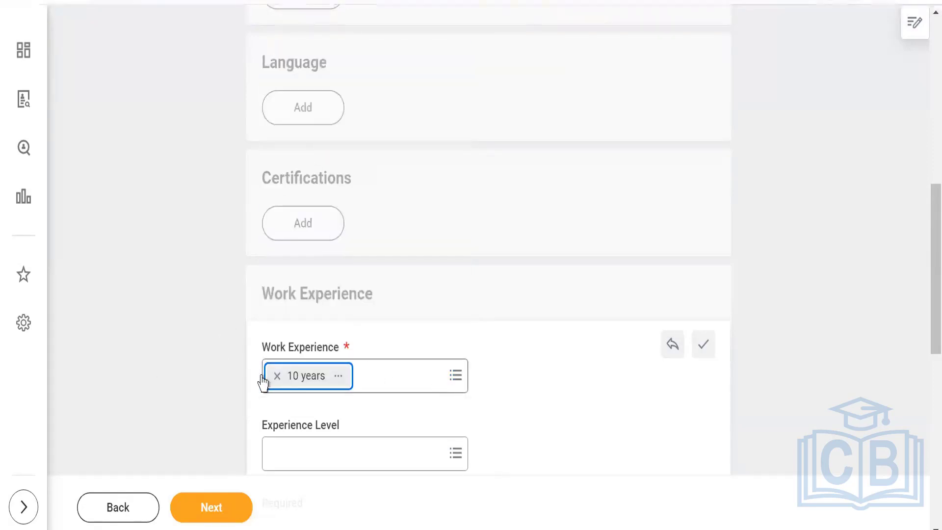
left_click(212, 511)
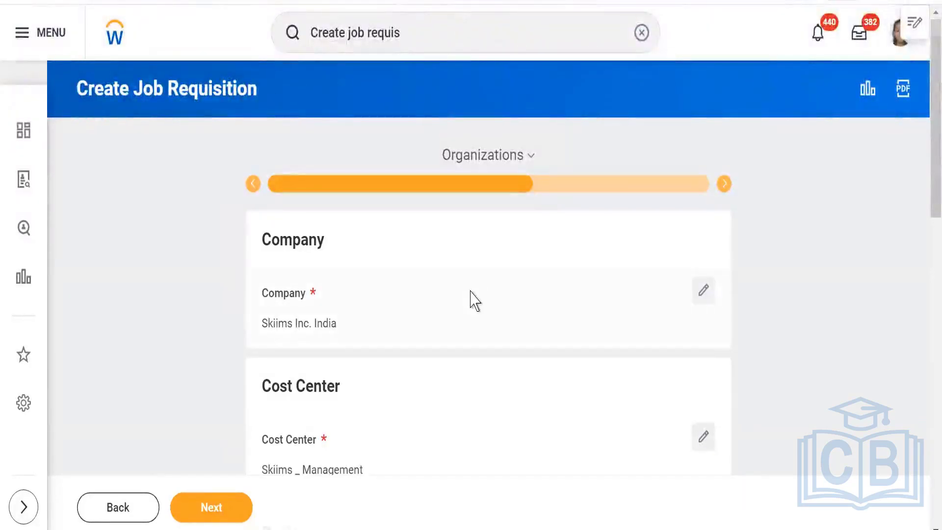
Cancel the Create Job Requisition dialog and return to SKIIMS PVT LTD's Staffing tab listing P-04689.
scroll(471, 297, "down", 2)
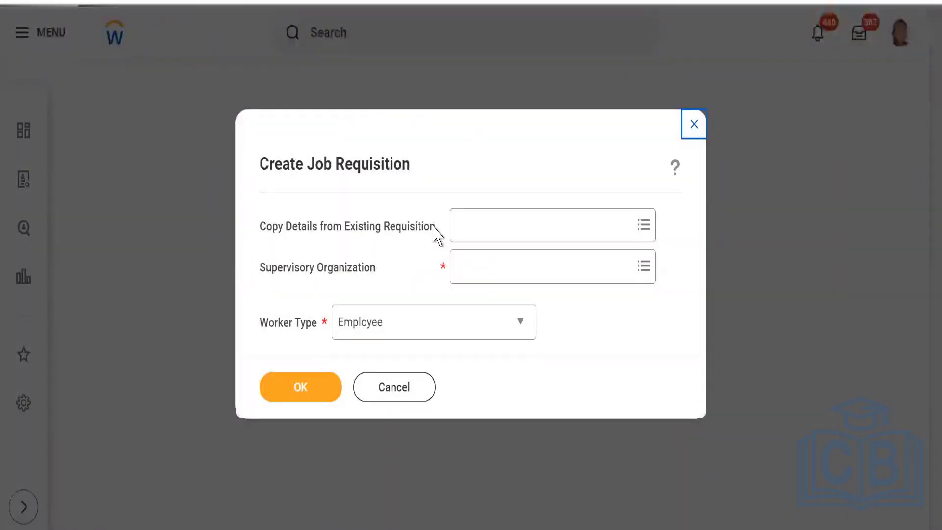
left_click(414, 390)
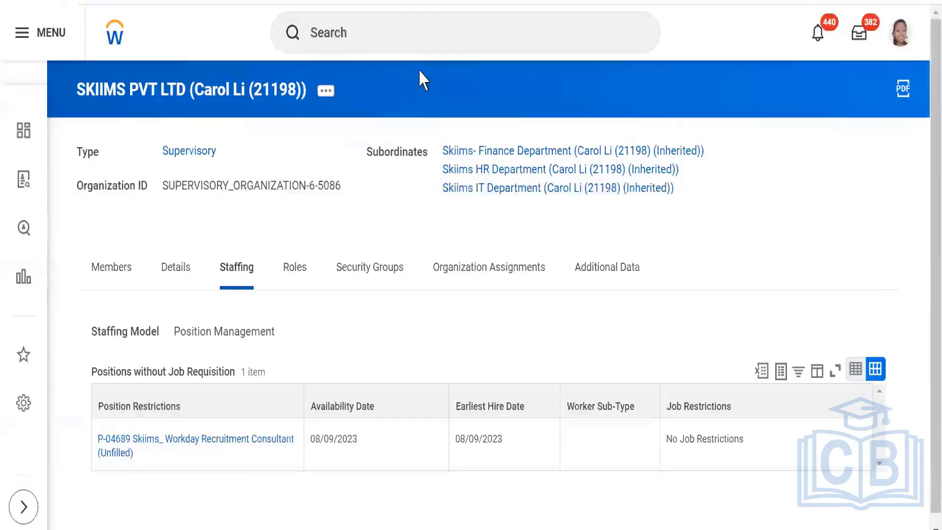
Search 'maintain assignable' and open the Maintain Assignable Roles task.
left_click(417, 37)
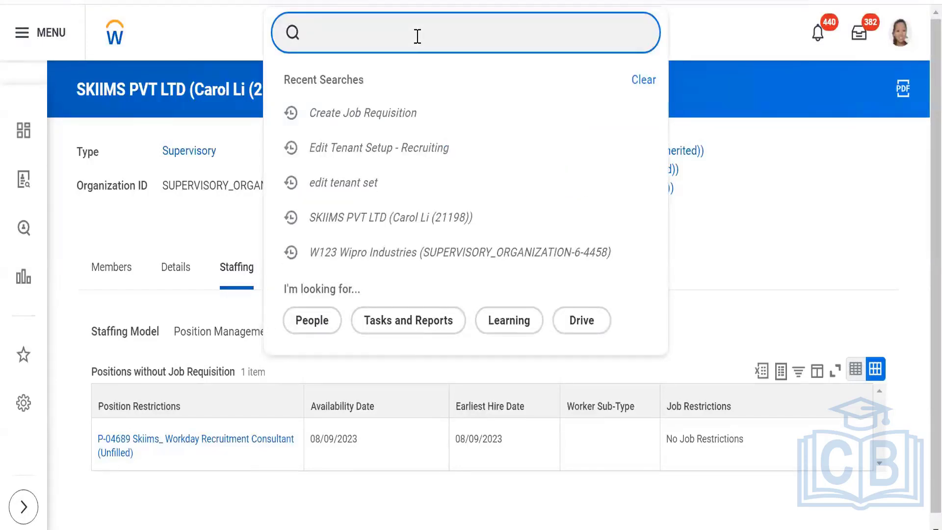
type("maintain")
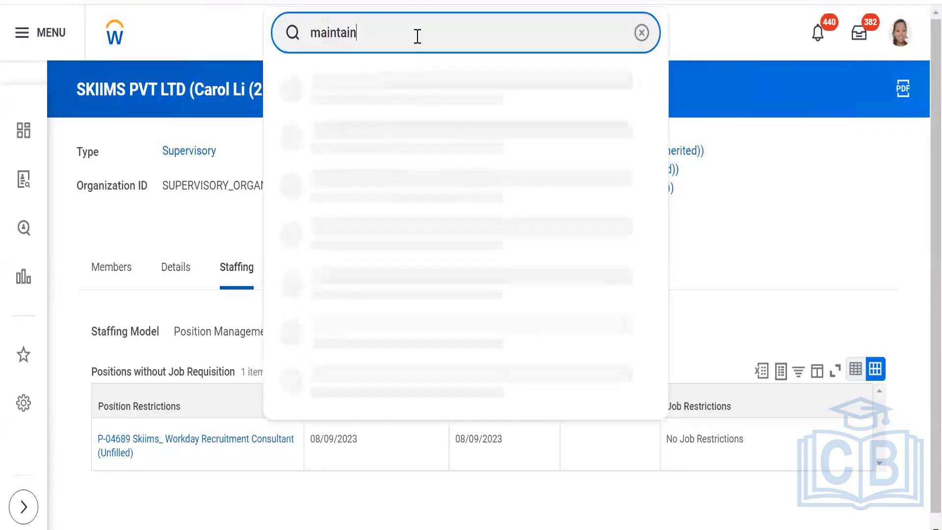
type(" assi")
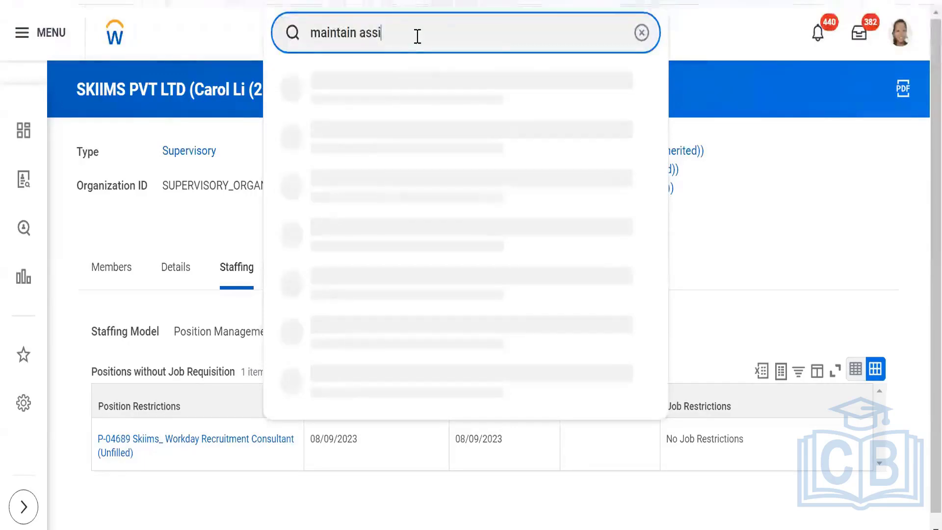
type("gnable")
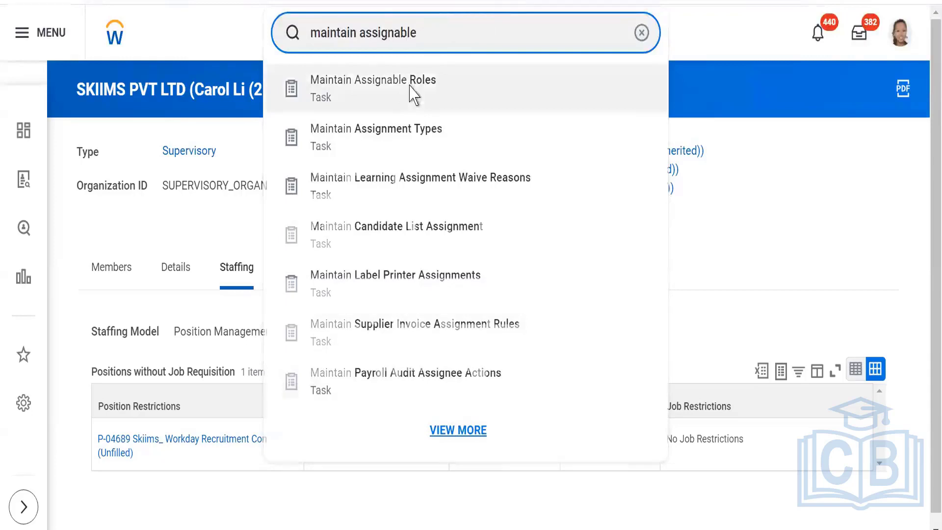
left_click(413, 95)
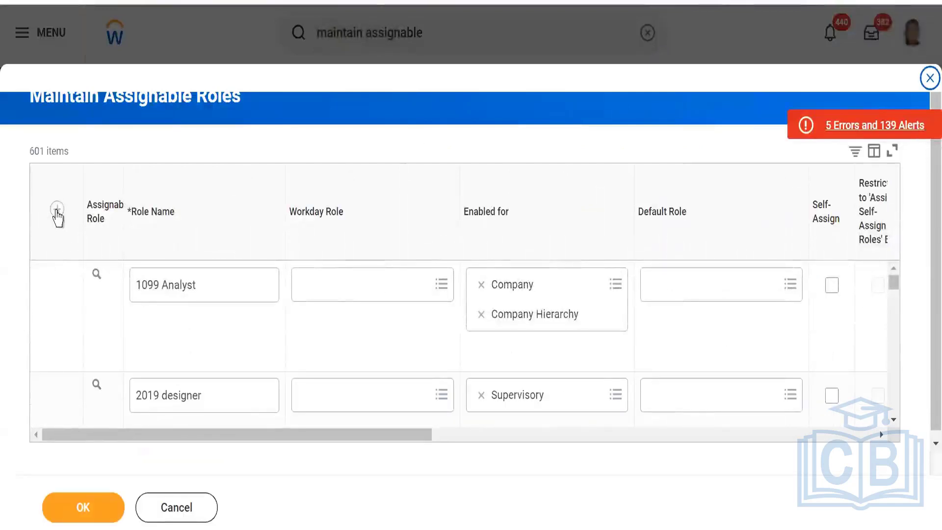
Add a new assignable role row named Primary Recruiter_Skiims.
left_click(57, 209)
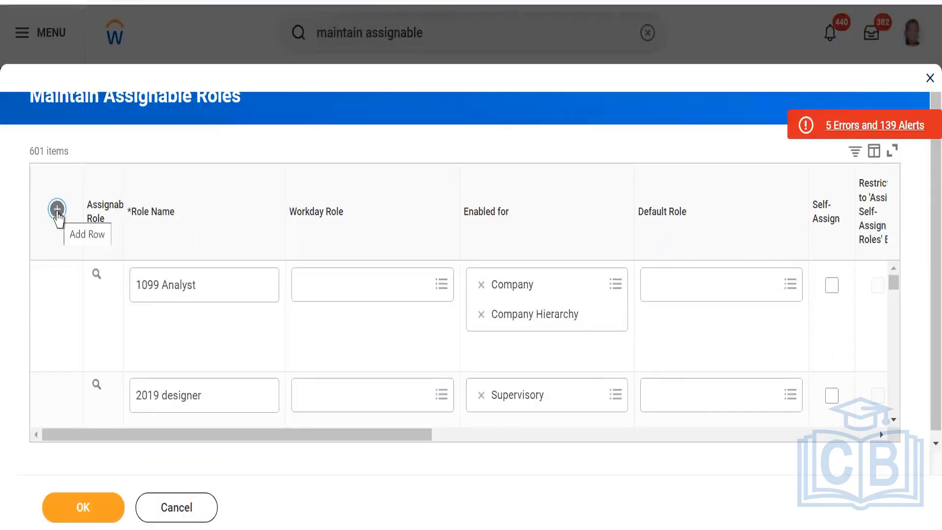
left_click(57, 209)
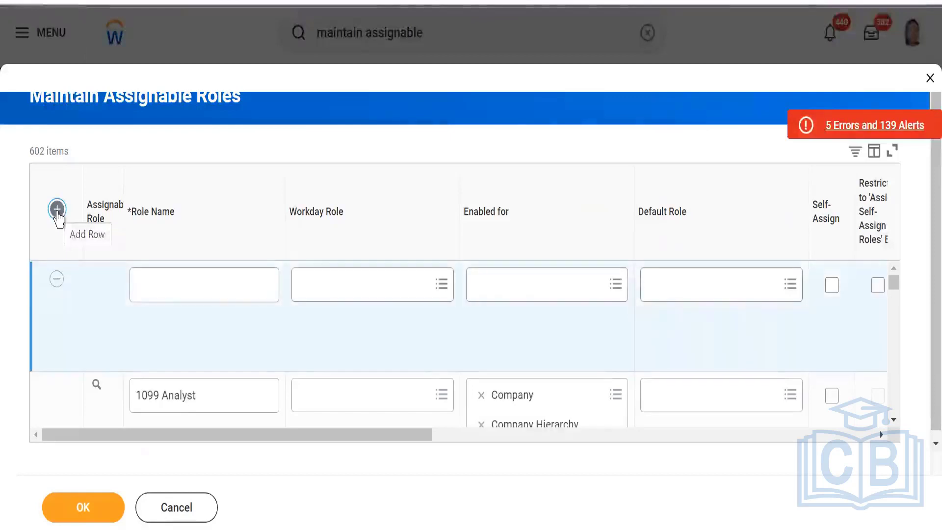
left_click(165, 287)
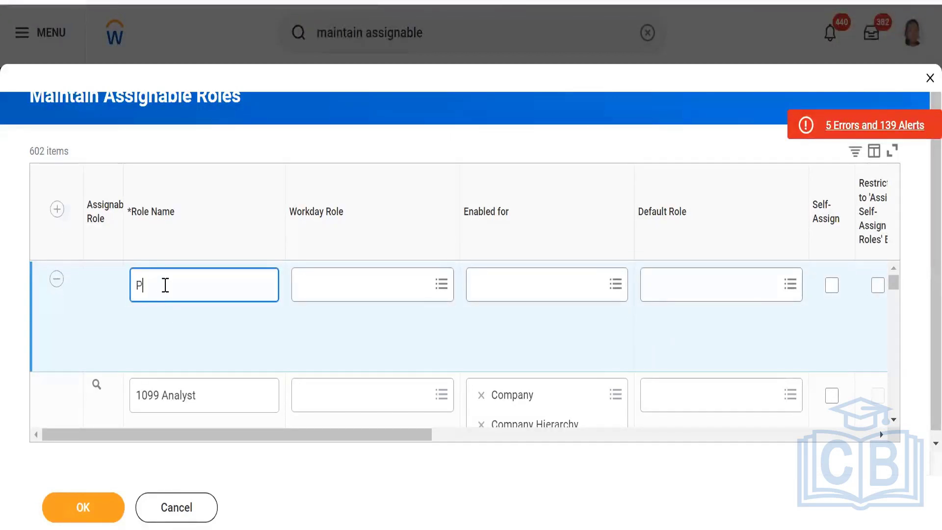
type("Primary rec")
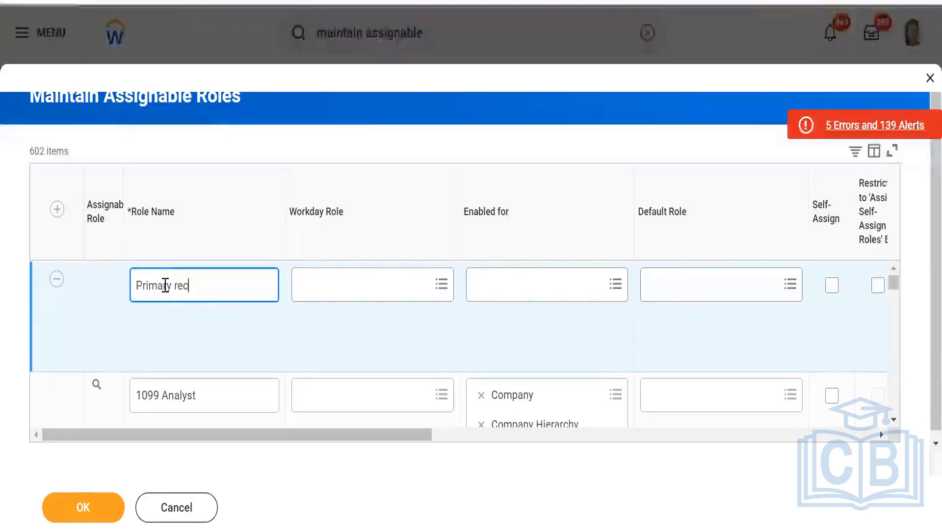
type("ruiter")
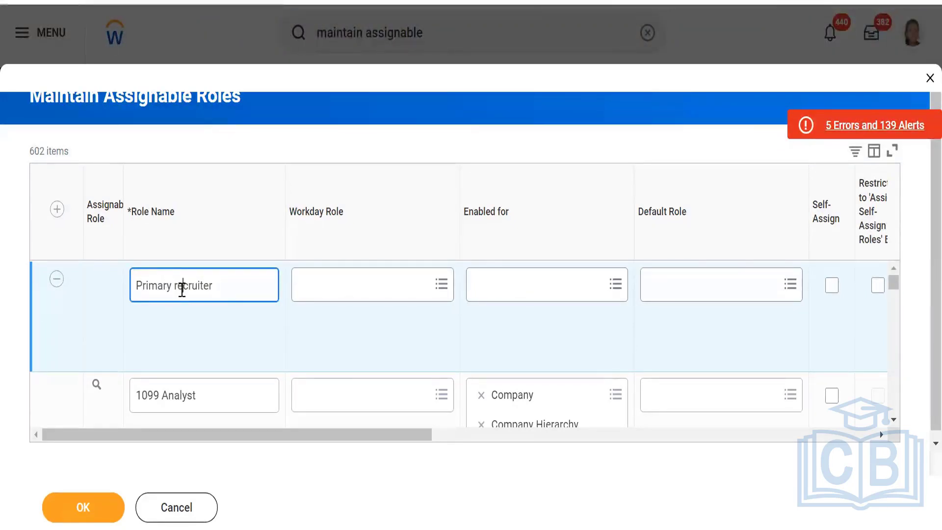
left_click(182, 290)
key("BackSpace")
key("BackSpace")
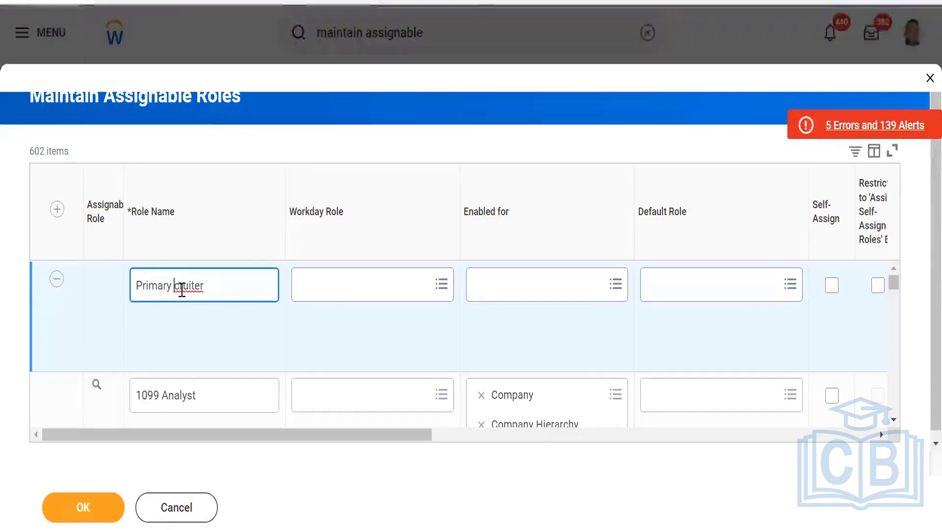
type("Re")
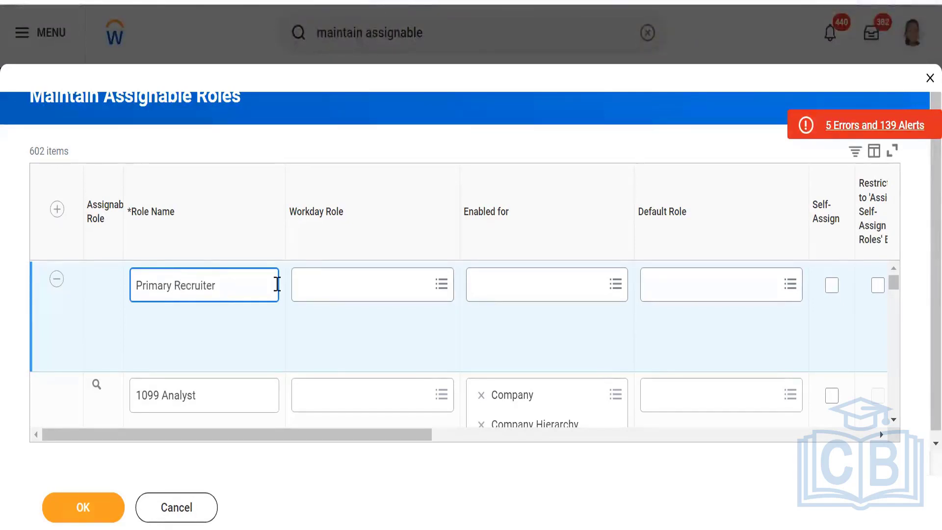
left_click(244, 289)
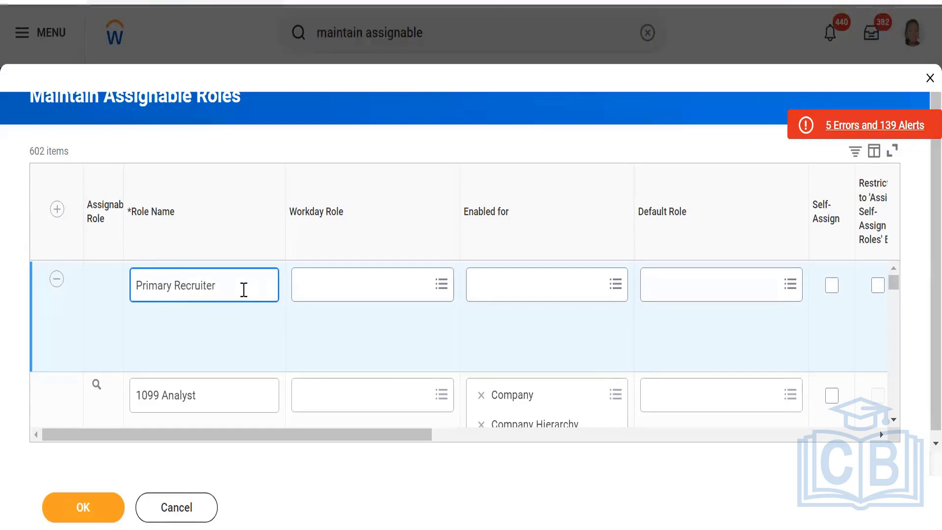
type("_Skill")
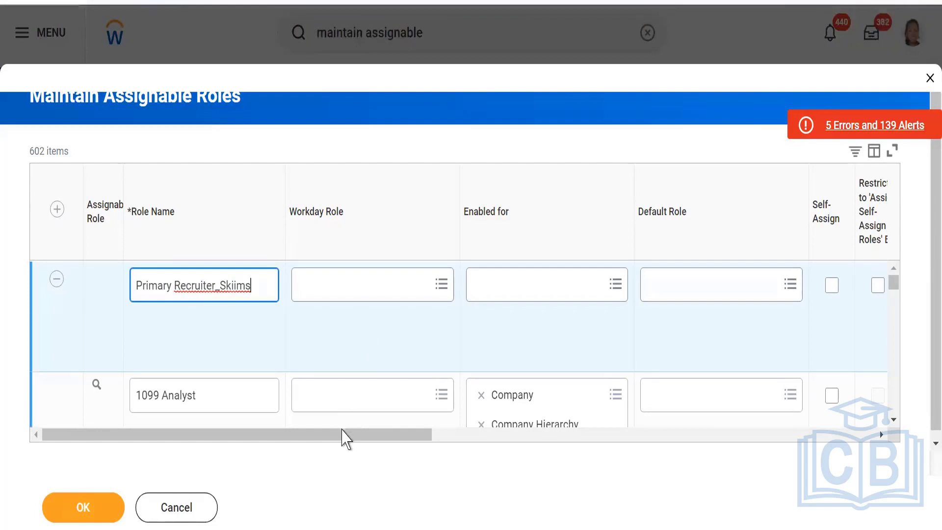
Search 'job re' in the role's Enabled for field to find Job Requisition.
left_click_drag(353, 435, 413, 446)
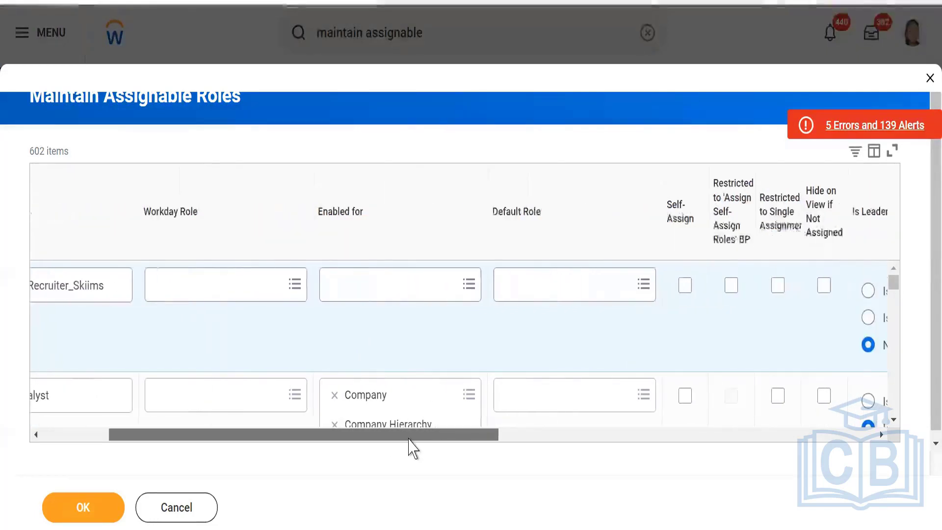
left_click(435, 285)
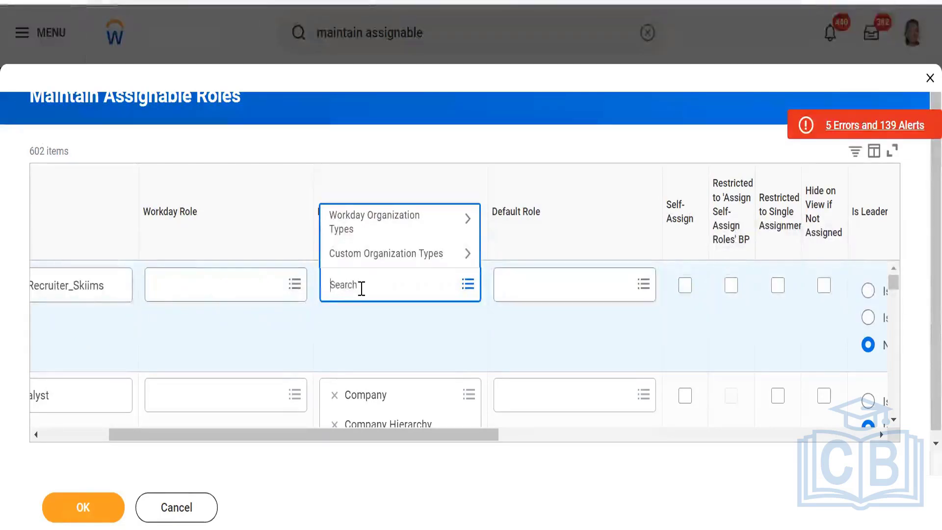
type("job req")
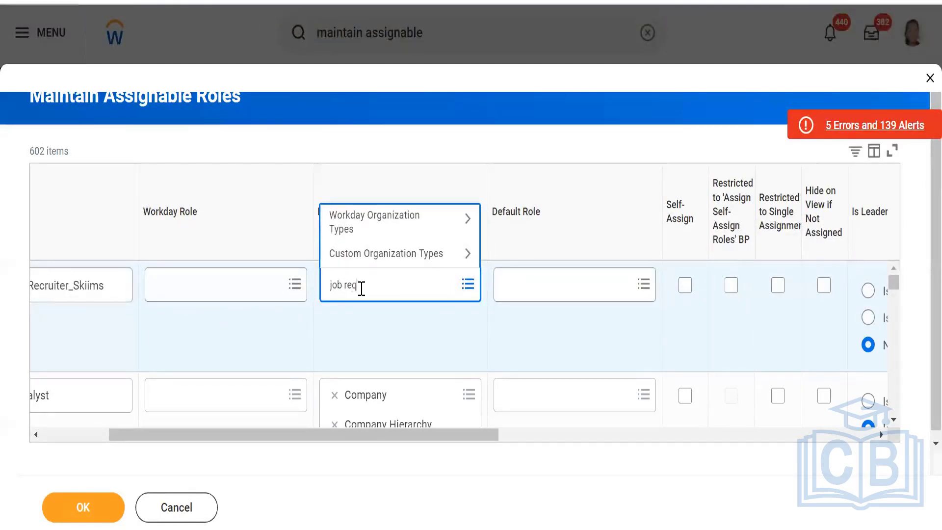
key("Return")
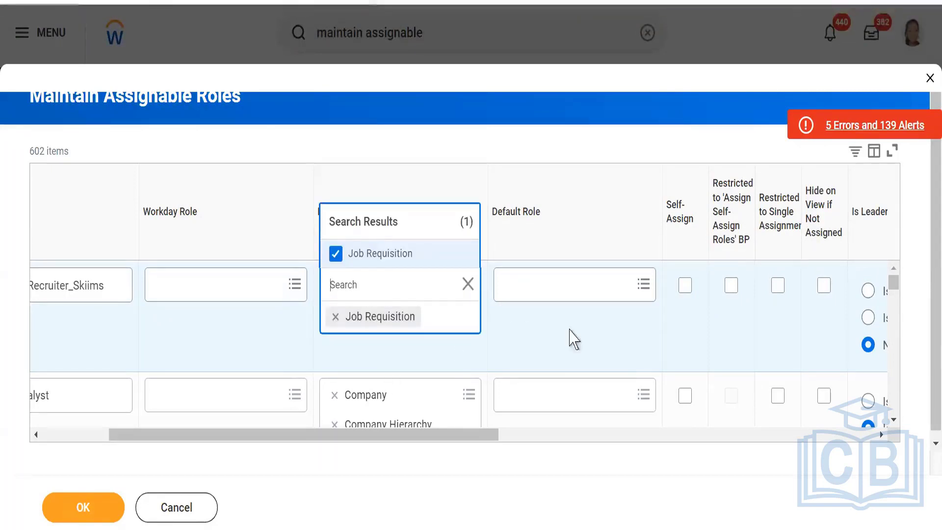
Keep Job Requisition as the enabled type and hide the role on view when unassigned.
left_click(481, 458)
left_click_drag(479, 435, 612, 437)
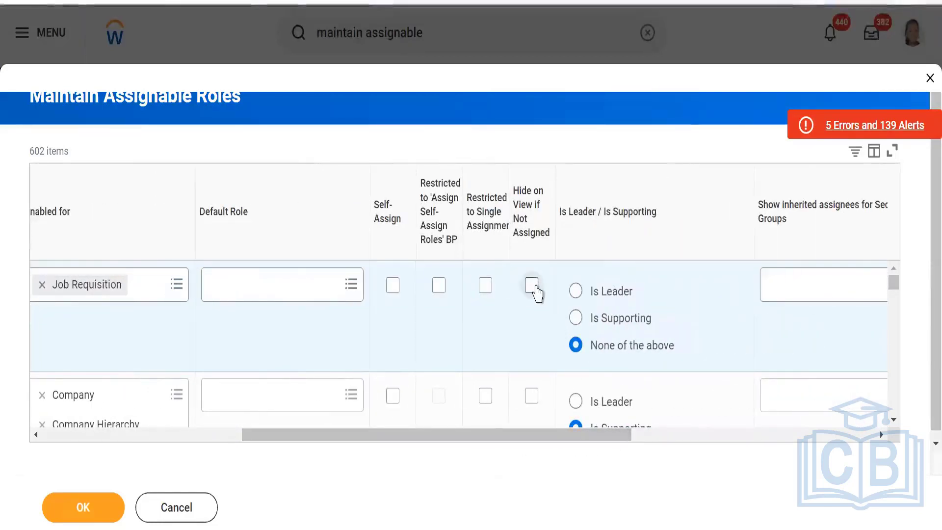
left_click(532, 286)
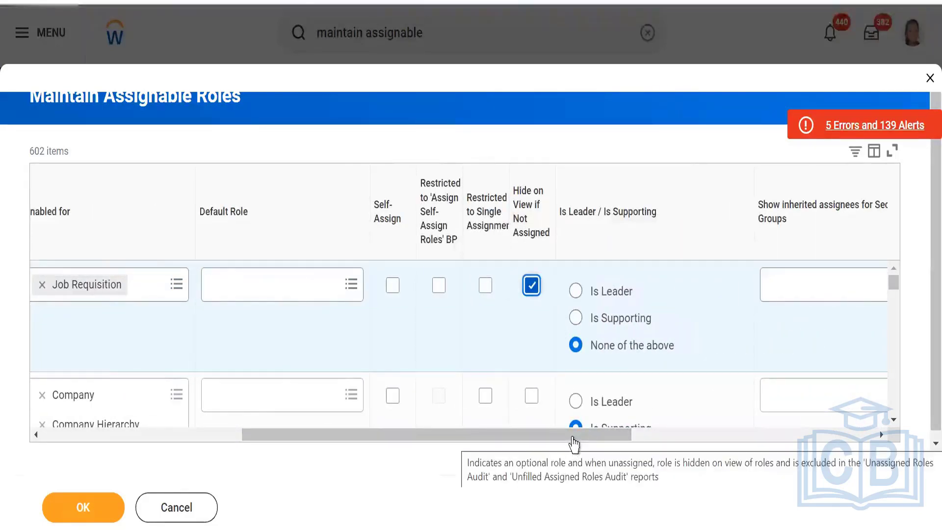
Make Security Administrator the assigning security group and save the assignable roles.
left_click_drag(574, 442, 709, 442)
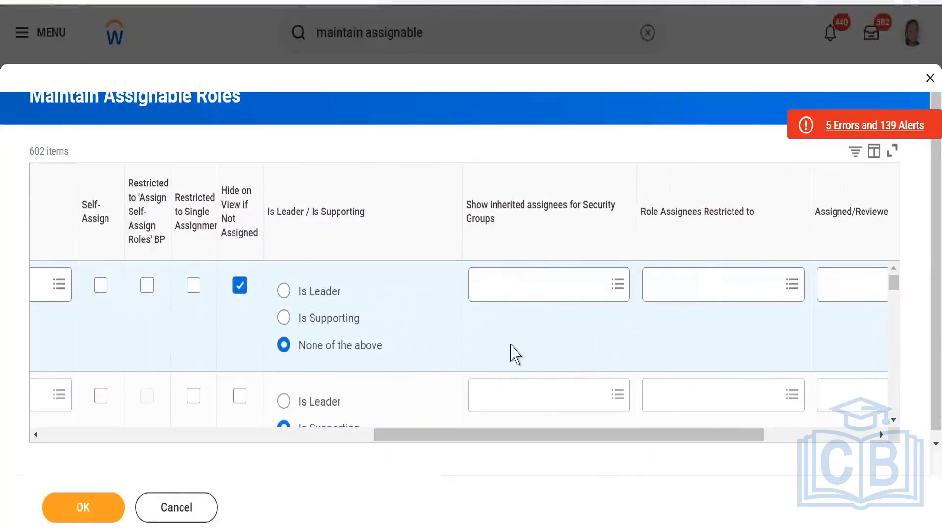
left_click_drag(651, 436, 757, 440)
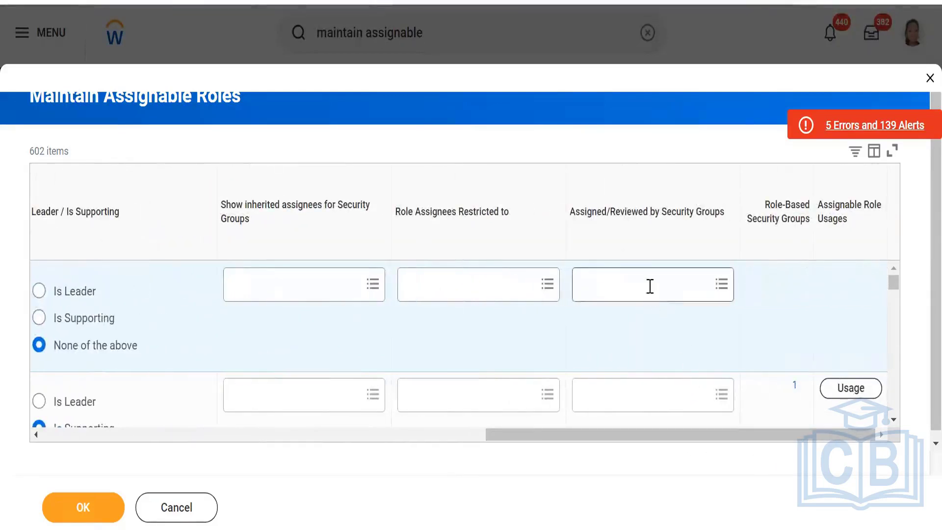
left_click(650, 286)
type("se")
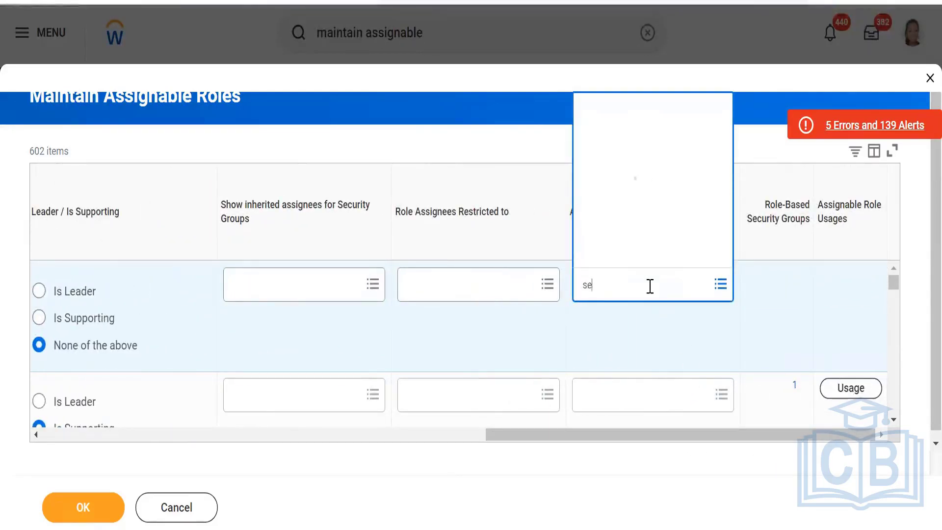
type("c a")
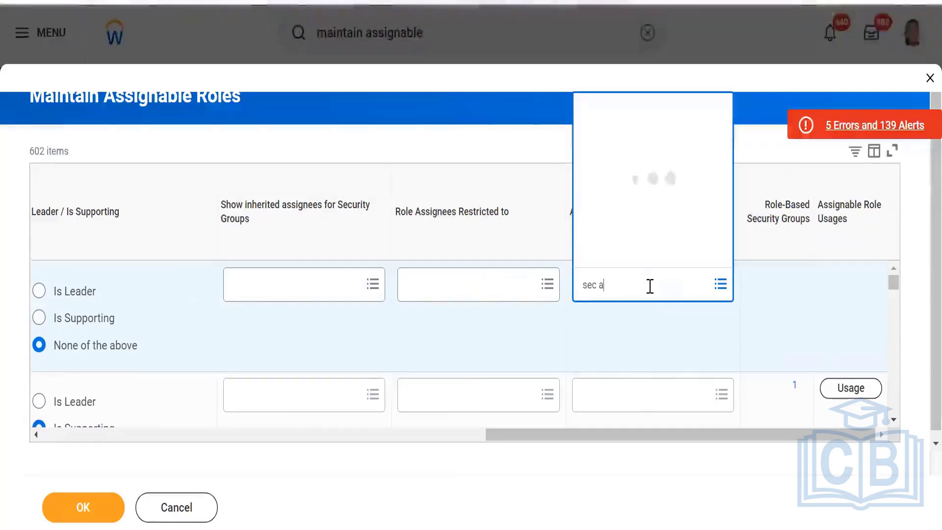
type("dmin")
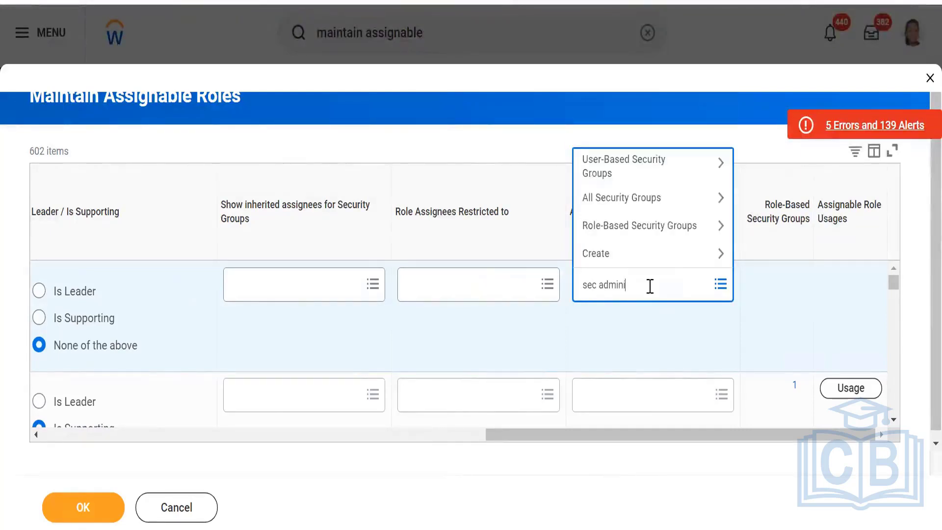
type("i")
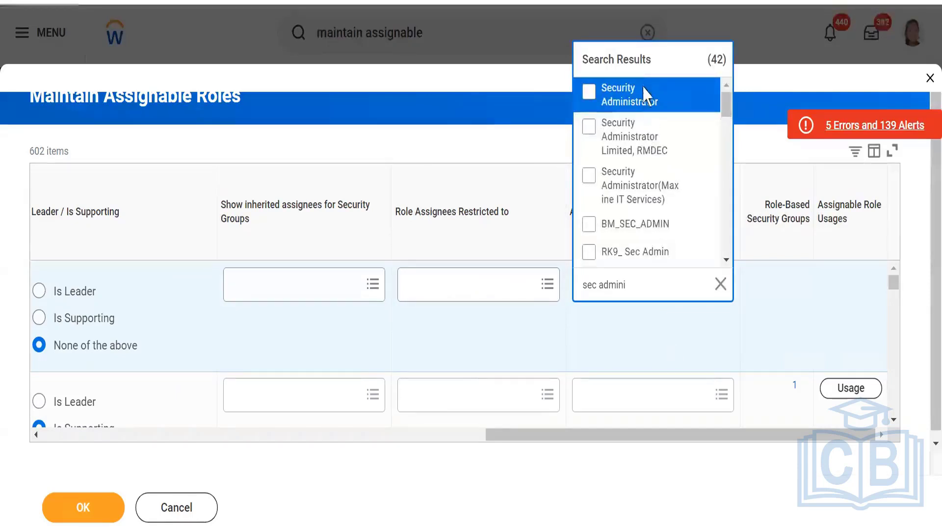
left_click(643, 93)
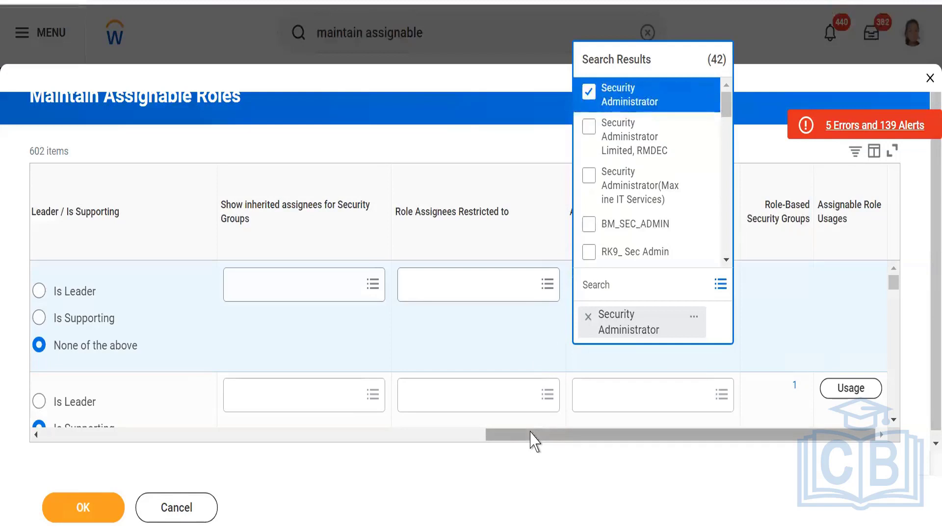
left_click_drag(531, 433, 36, 429)
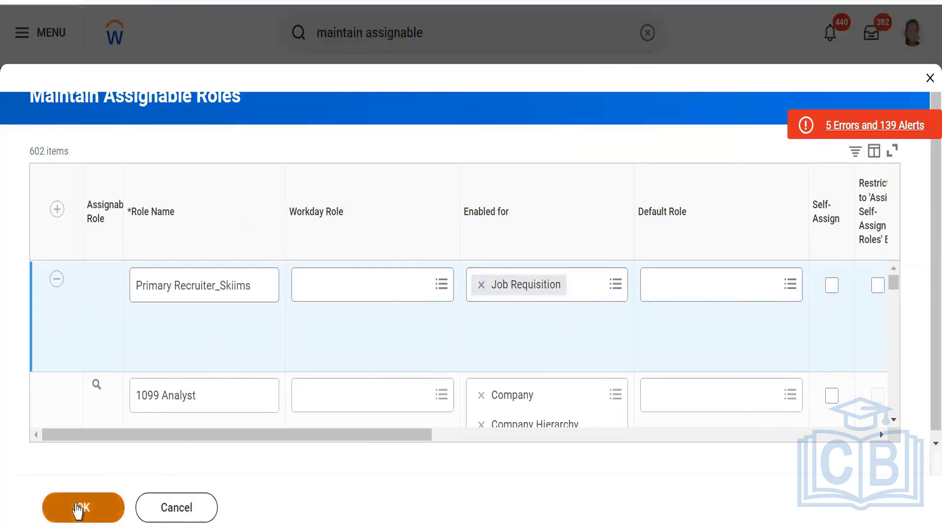
left_click(80, 509)
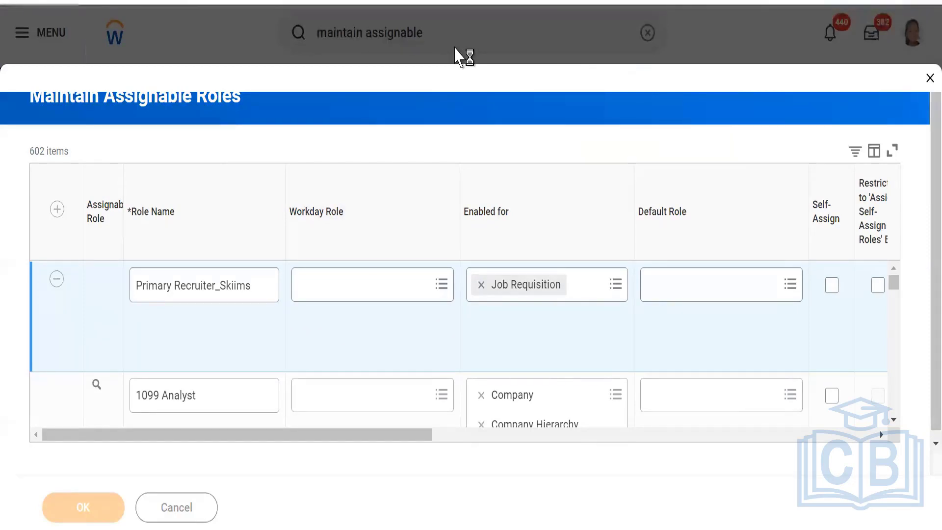
Create a Role-Based Security Group (Constrained) named Primary Recruiter_Skiims.
left_click(490, 23)
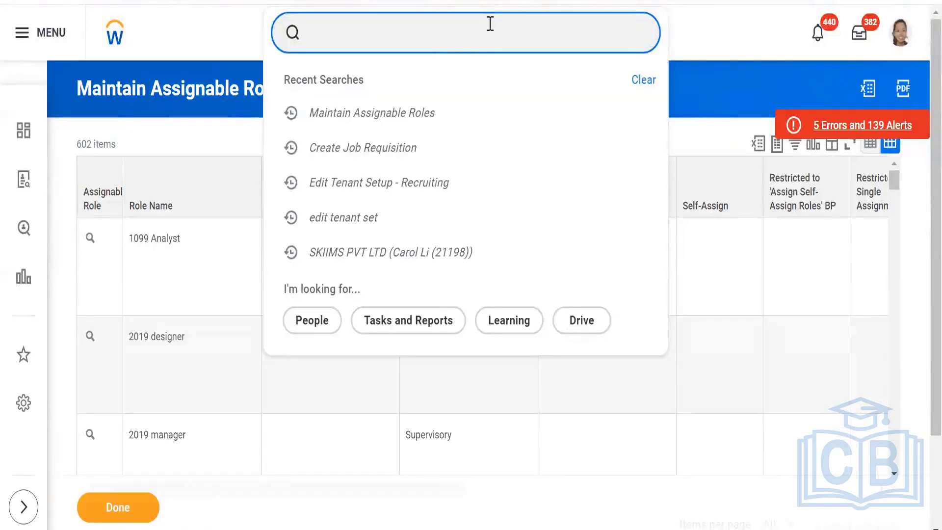
type("Crea")
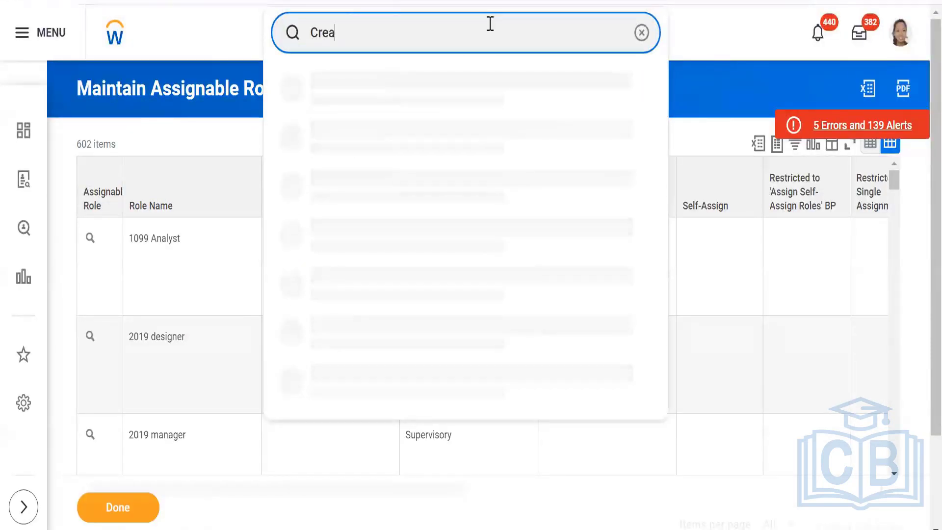
type("te ")
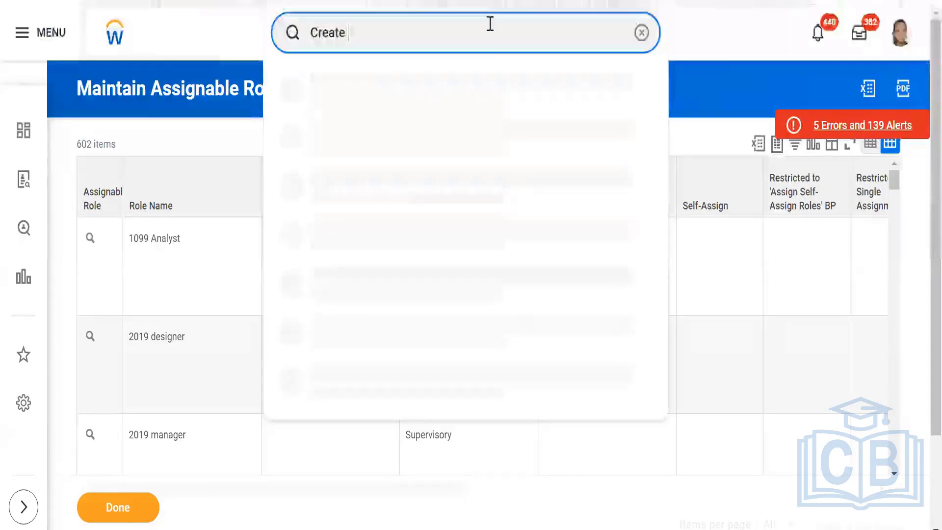
type("sec")
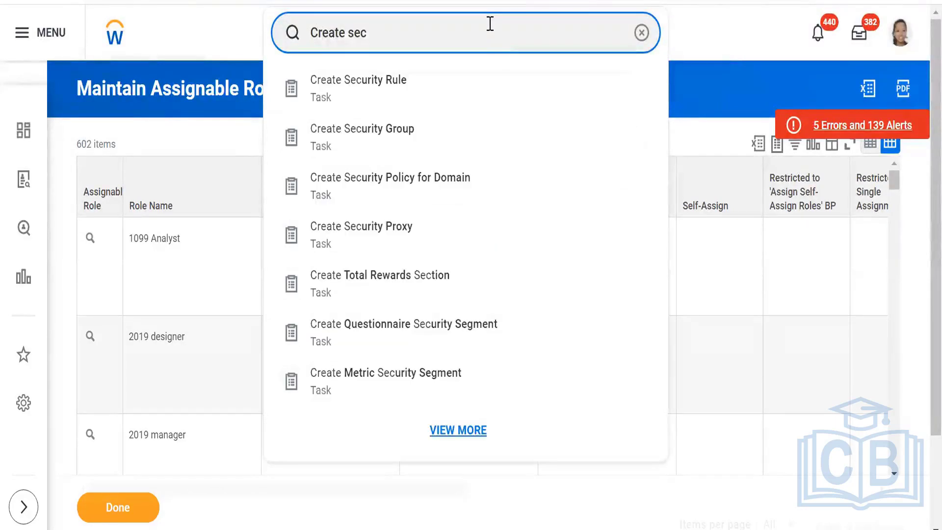
type(" group")
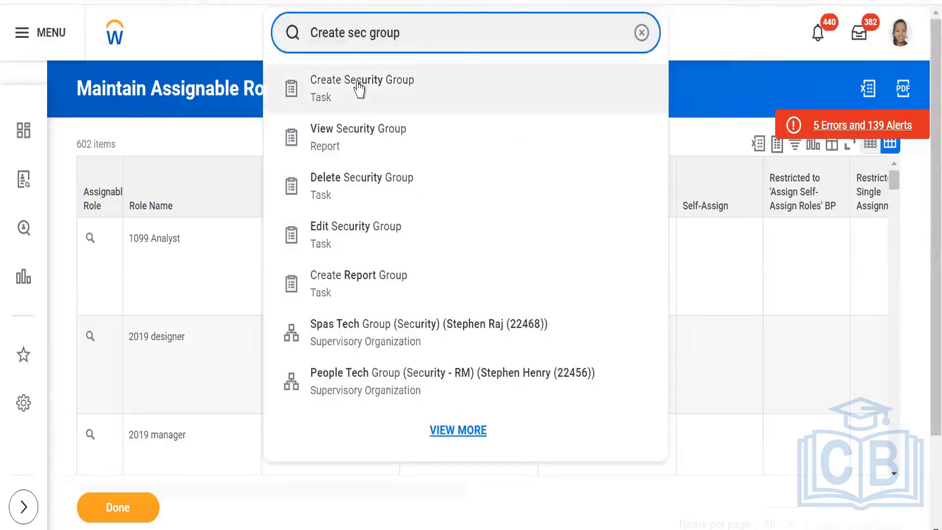
left_click(358, 86)
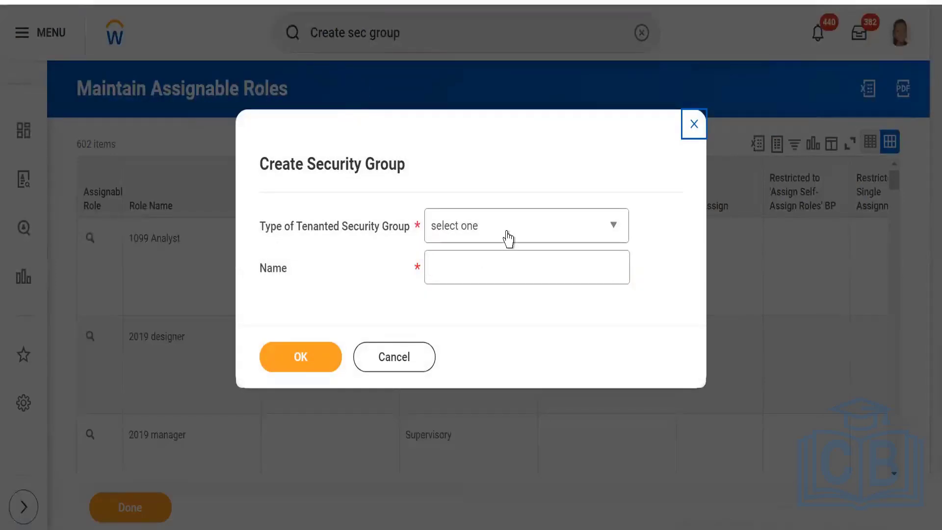
left_click(507, 238)
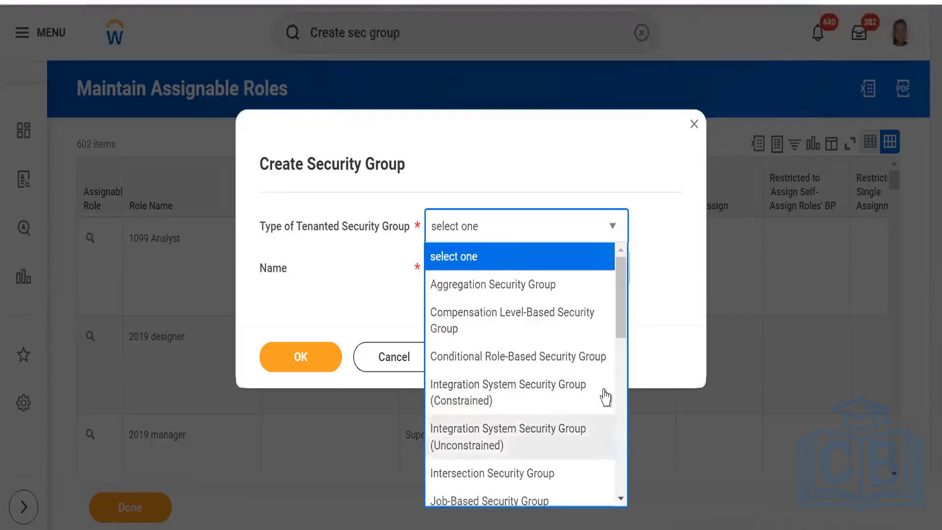
left_click_drag(619, 309, 616, 478)
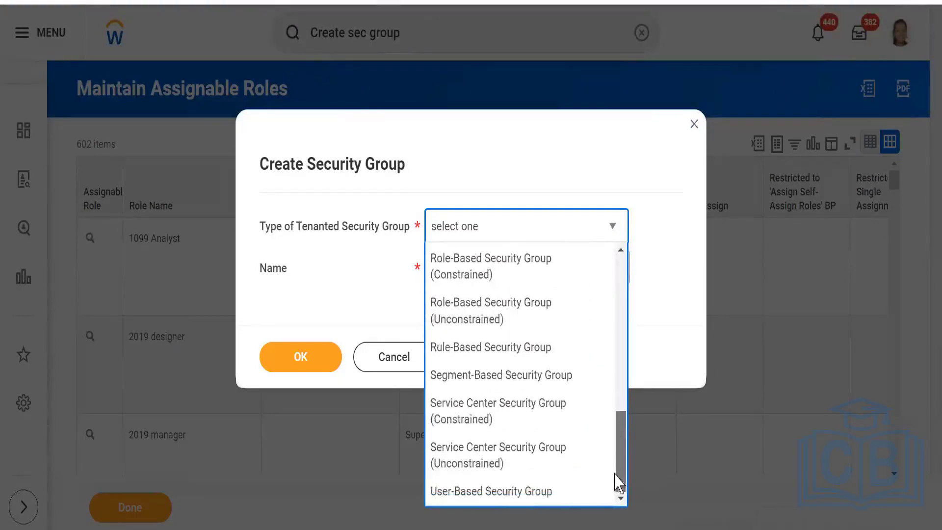
left_click(485, 278)
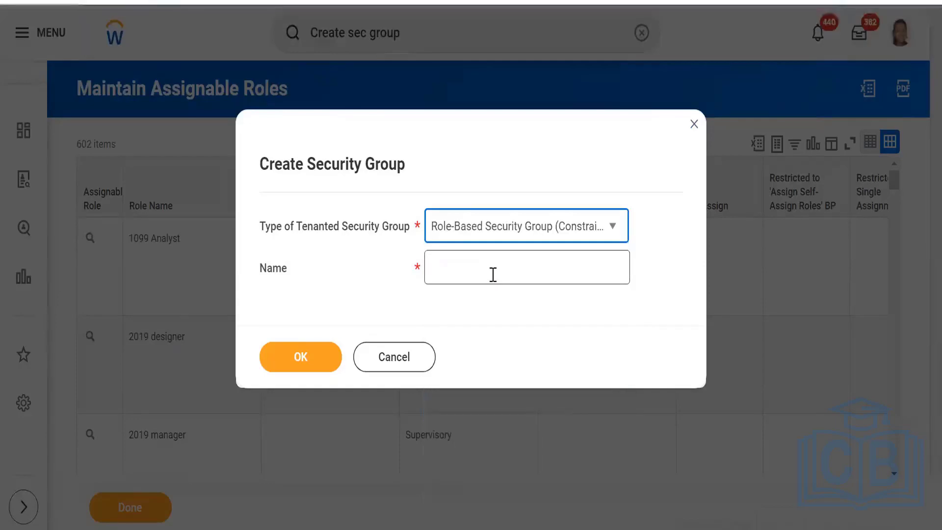
left_click(458, 265)
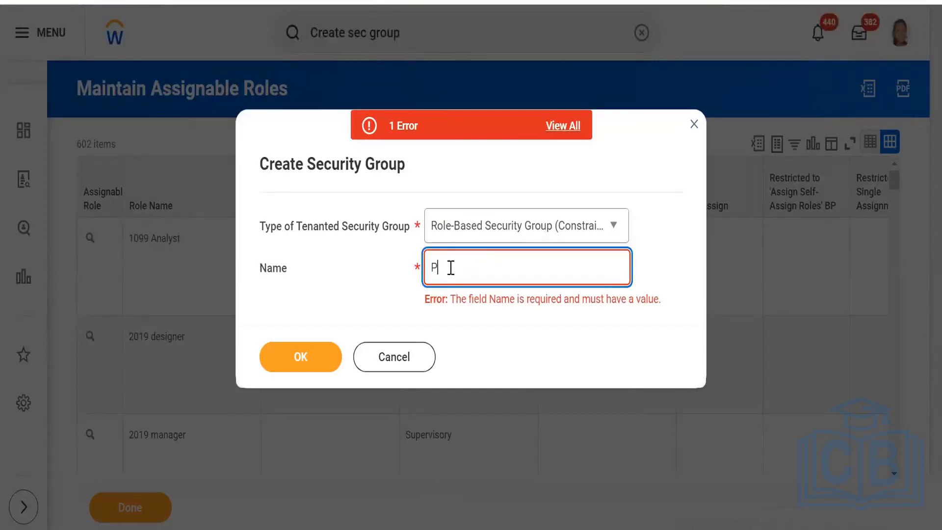
type("Primary Recruiter_Skiims")
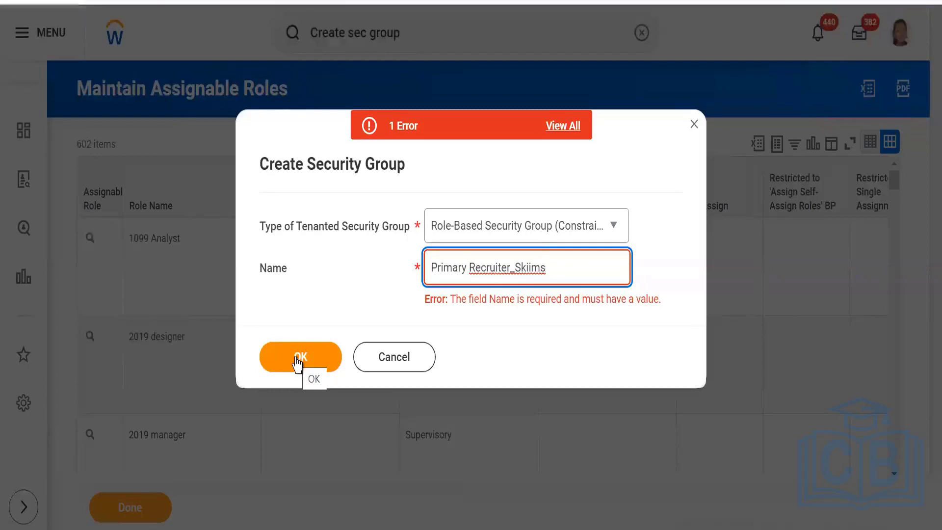
left_click(297, 362)
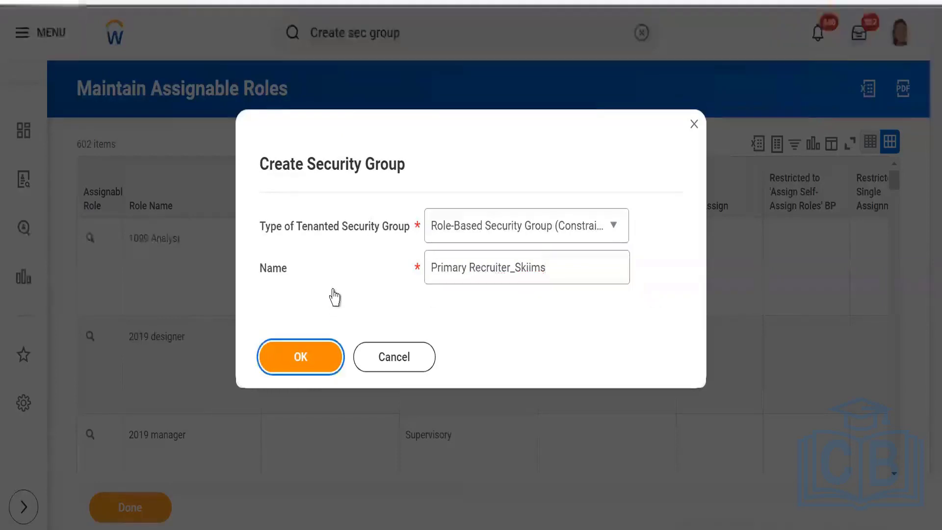
Confirm the group, assign it the Primary Recruiter_Skiims role found via 'skiims', and save.
left_click(300, 355)
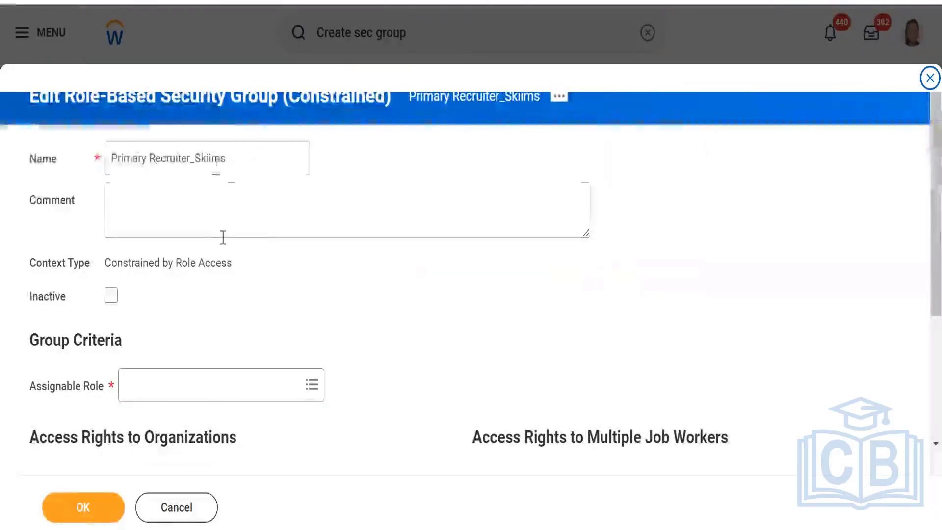
left_click(205, 385)
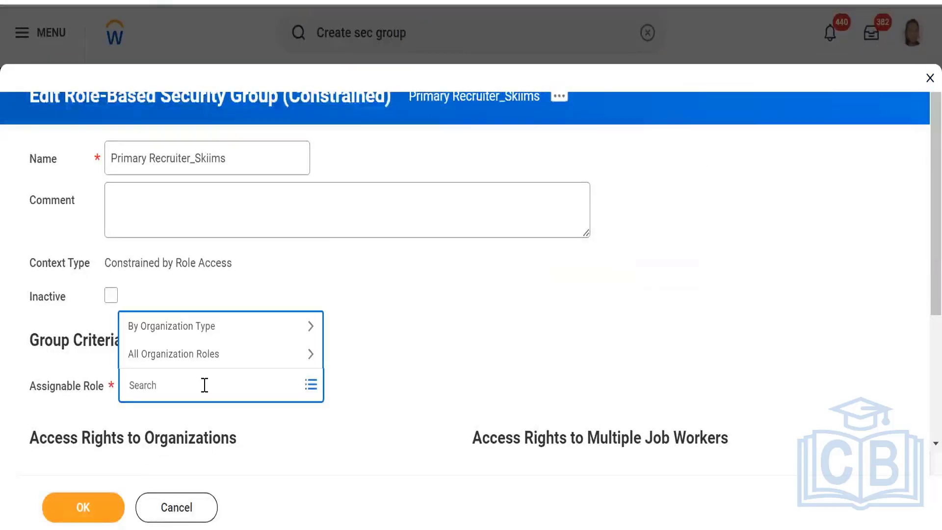
type("skiims")
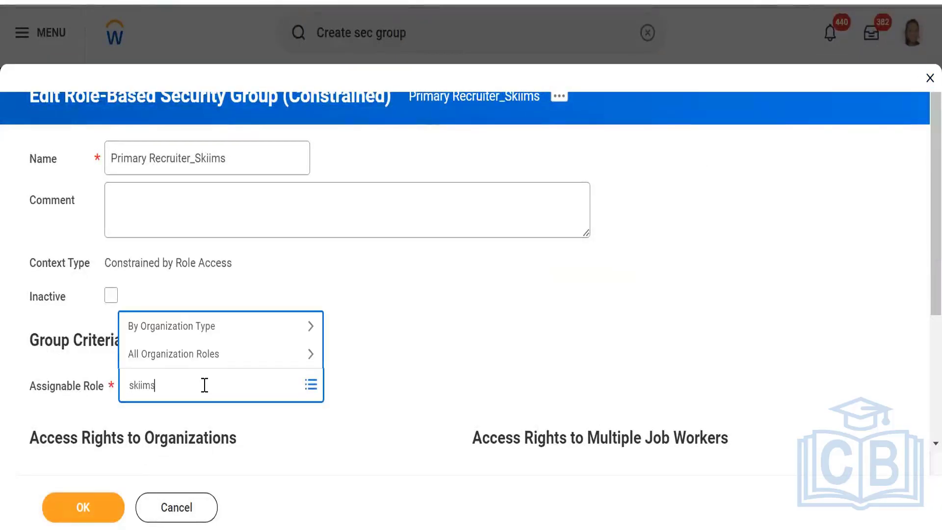
key("Return")
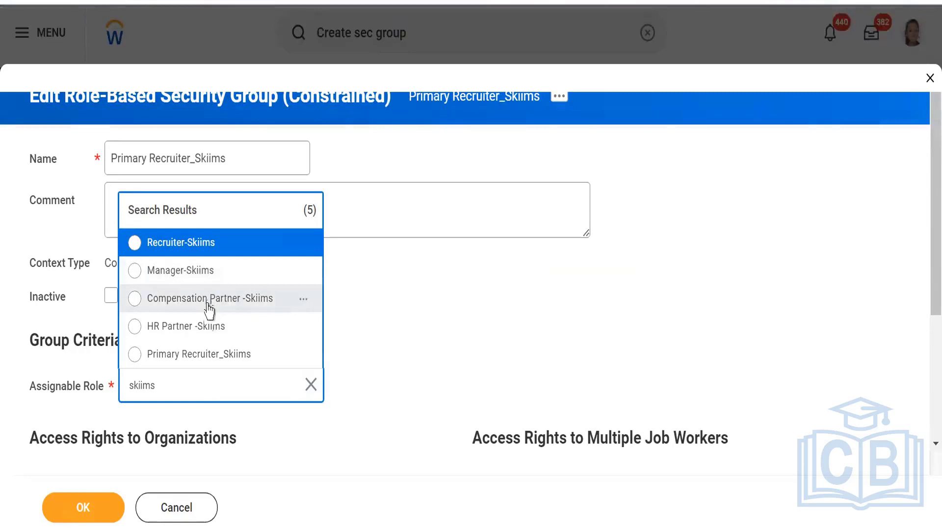
left_click(175, 355)
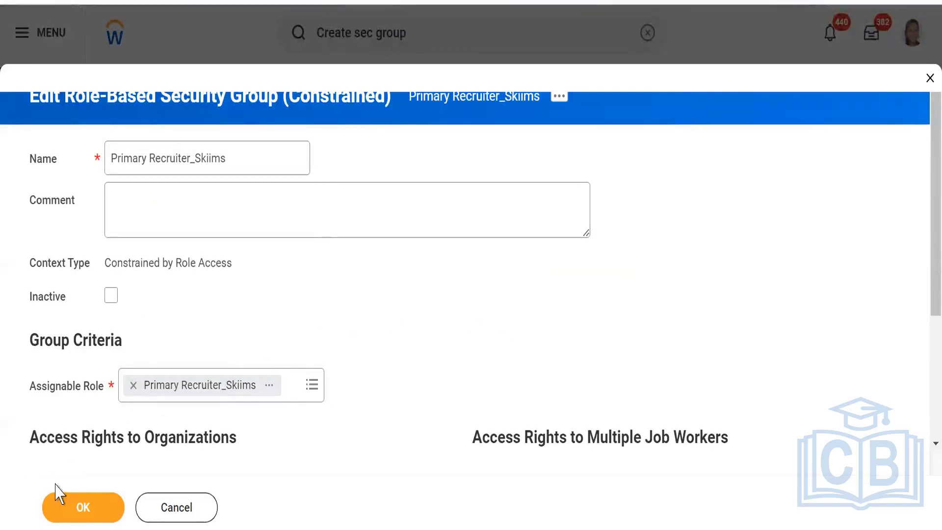
left_click(68, 511)
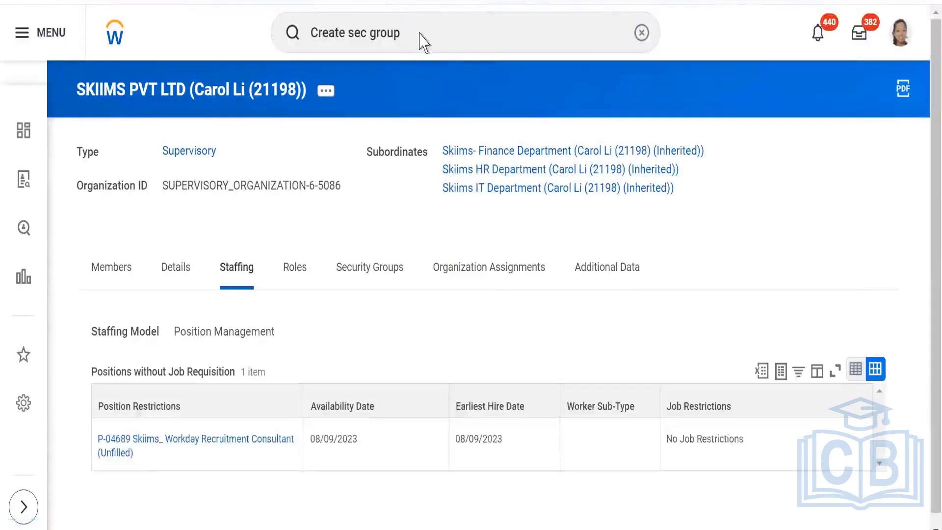
Search 'Create job requ' and open the Create Job Requisition task.
left_click(423, 31)
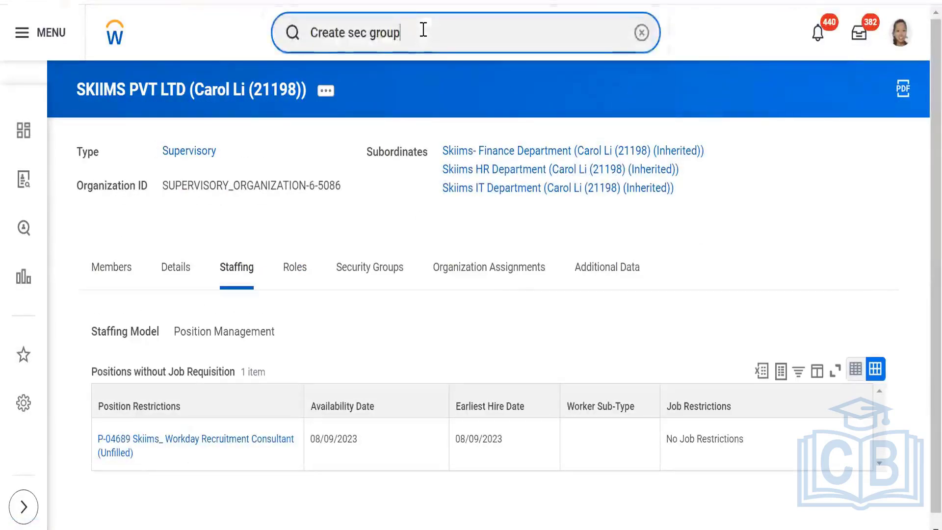
key("BackSpace")
key("BackSpace")
key("BackSpace")
key("BackSpace")
key("BackSpace")
key("BackSpace")
key("BackSpace")
key("BackSpace")
key("BackSpace")
key("BackSpace")
key("BackSpace")
key("BackSpace")
key("BackSpace")
key("BackSpace")
key("BackSpace")
key("BackSpace")
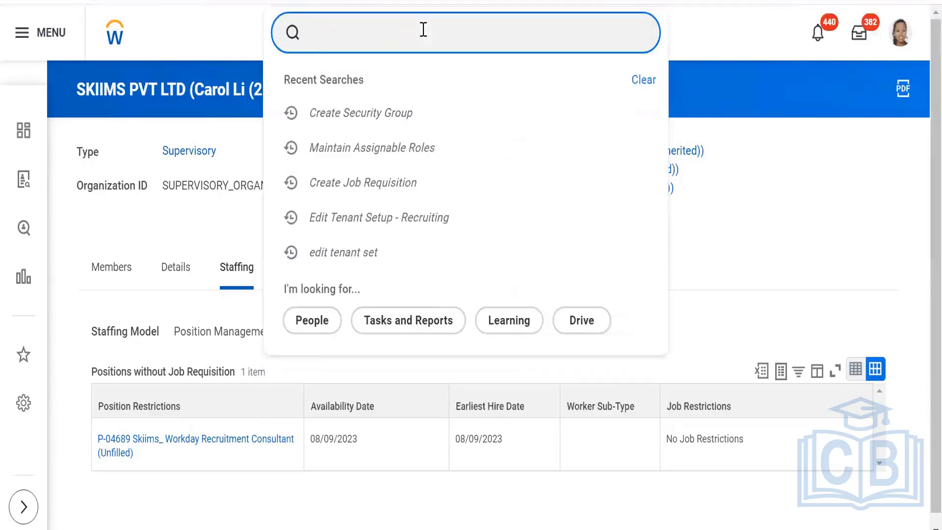
type("Create job")
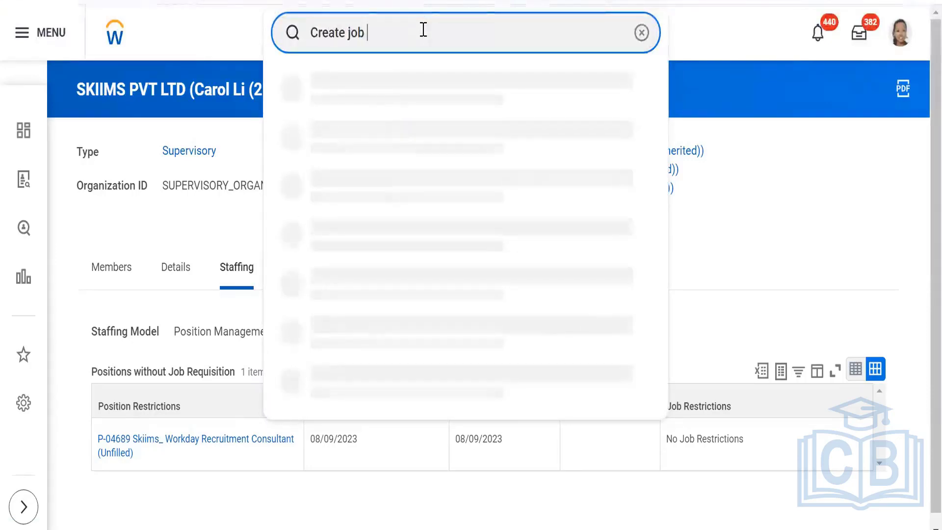
type("  requ")
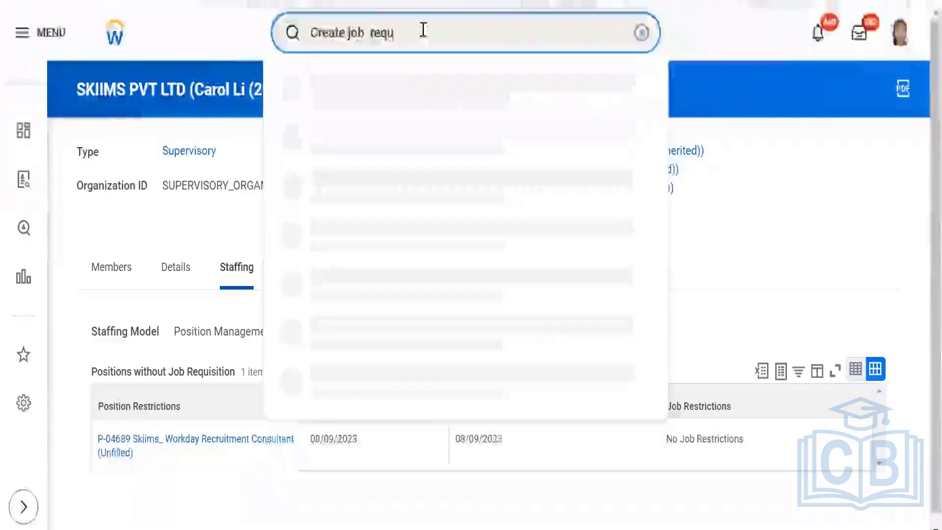
left_click(399, 85)
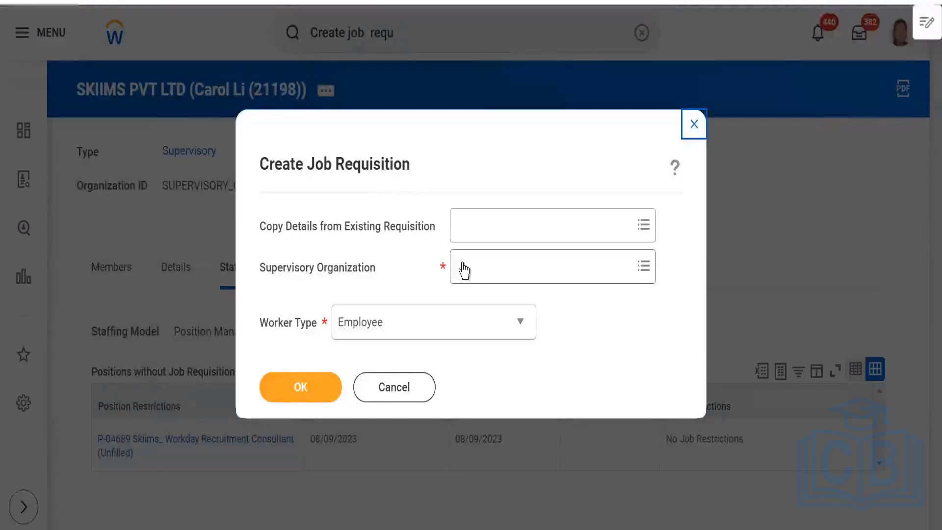
Choose SKIIMS PVT LTD and existing position P-04689 Workday Recruitment Consultant, then confirm.
left_click(464, 269)
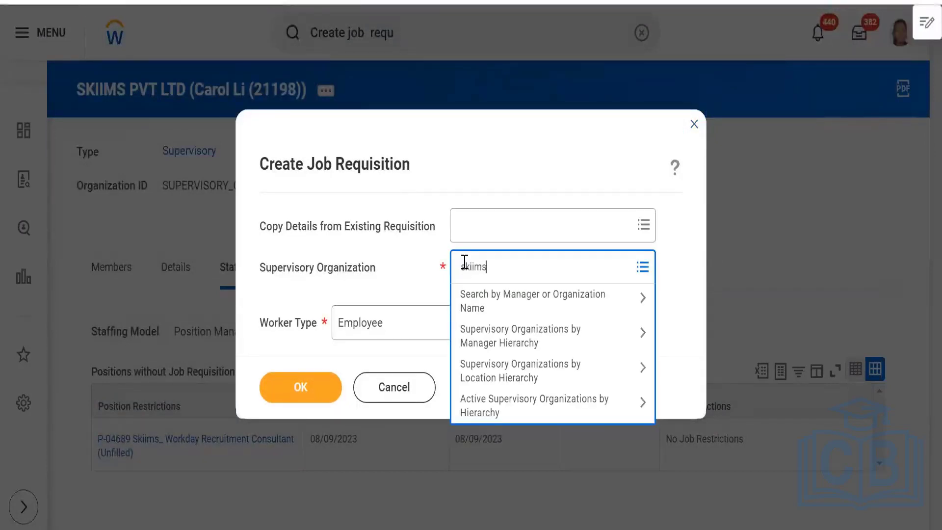
key("Return")
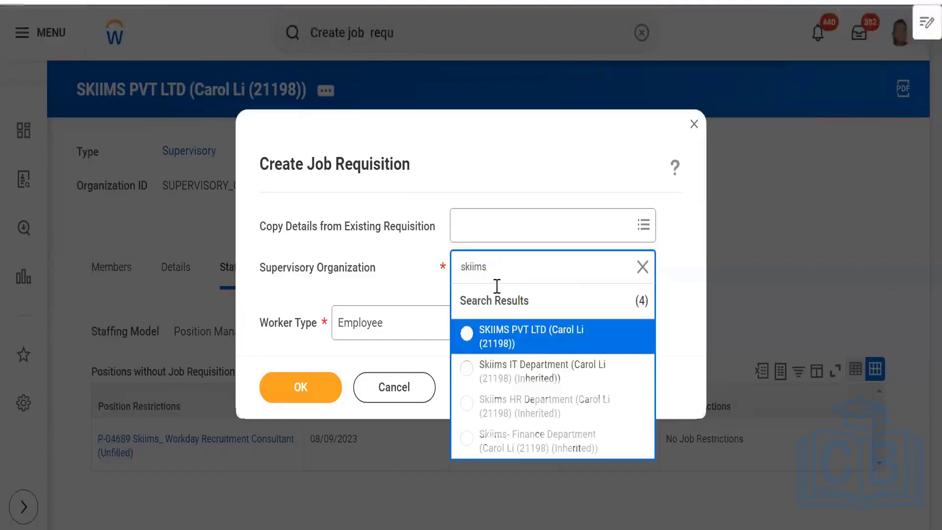
left_click(505, 338)
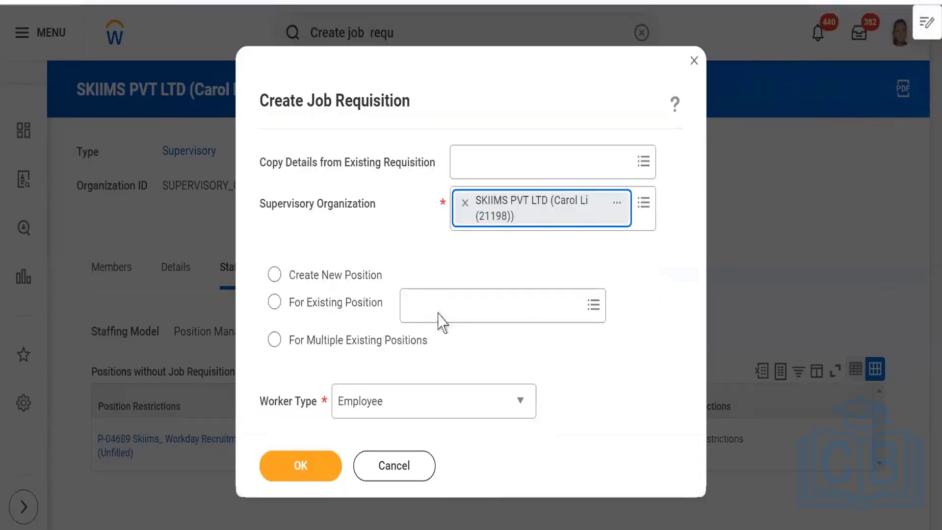
left_click(274, 302)
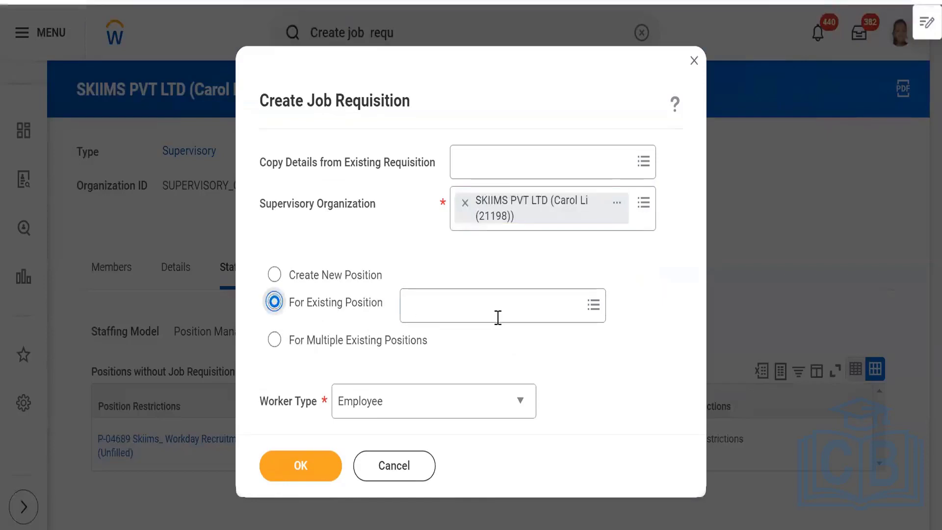
left_click(498, 317)
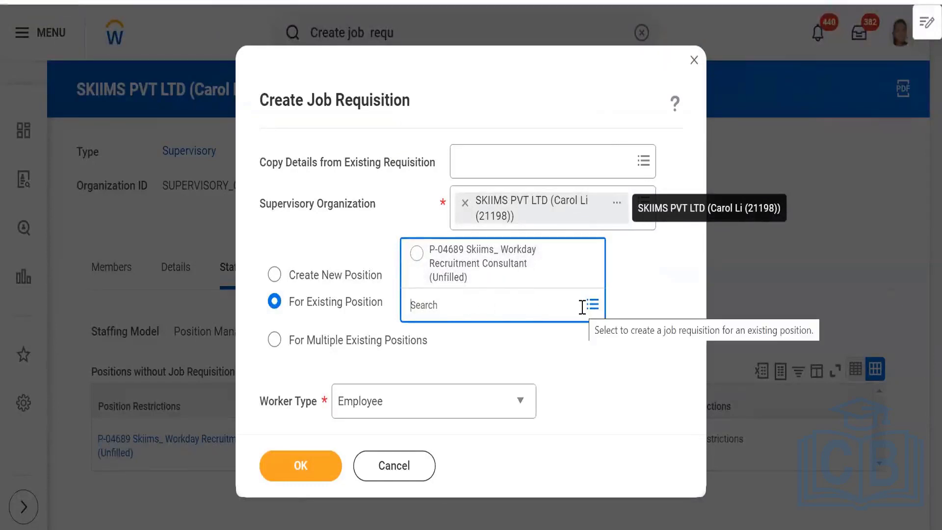
left_click(466, 267)
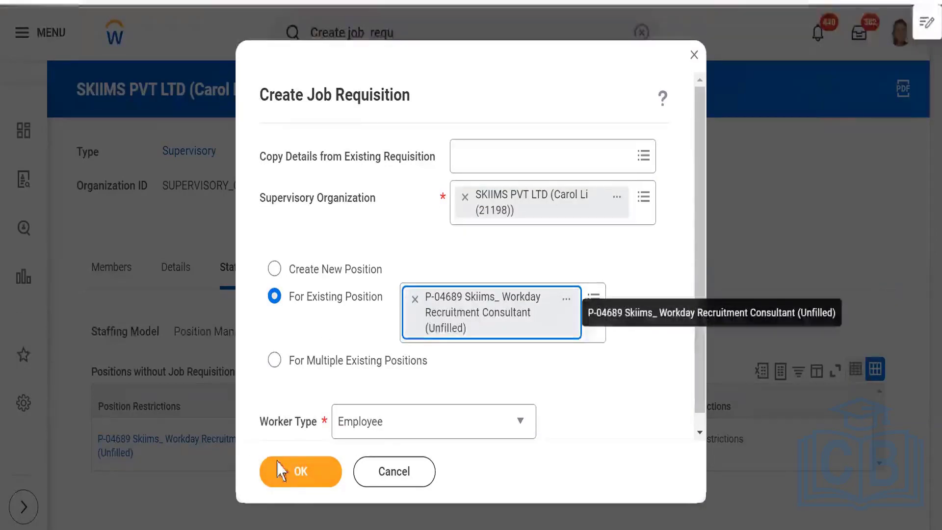
left_click(297, 478)
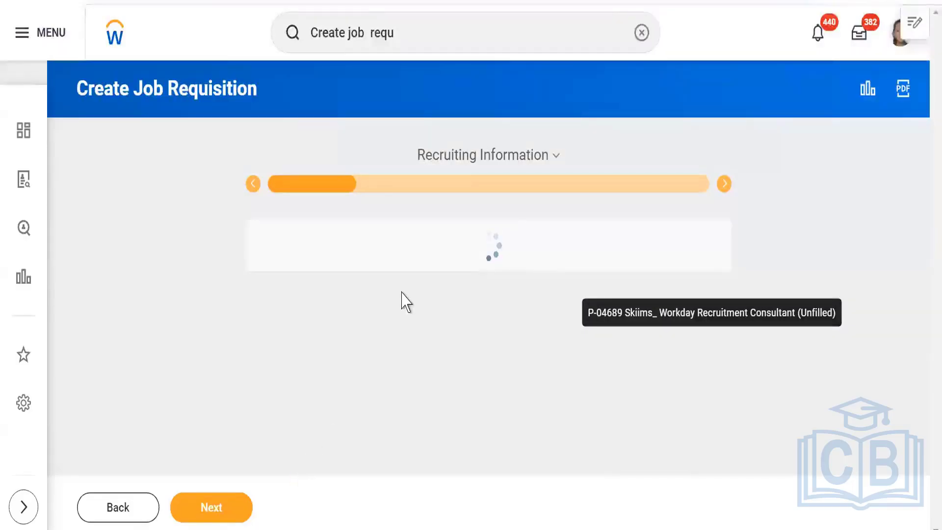
Edit the recruiting details and pick Reason New position > Requesting additional staff.
scroll(379, 378, "down", 2)
scroll(378, 380, "down", 2)
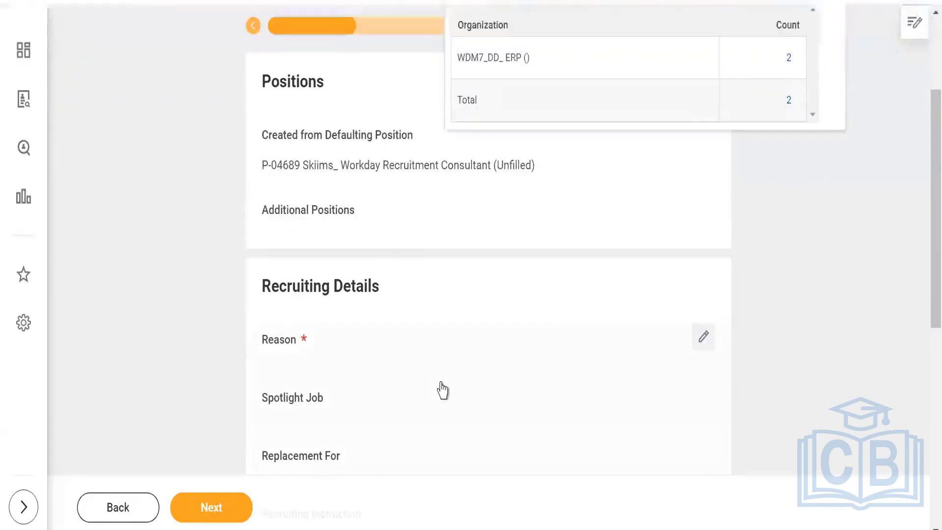
left_click(704, 337)
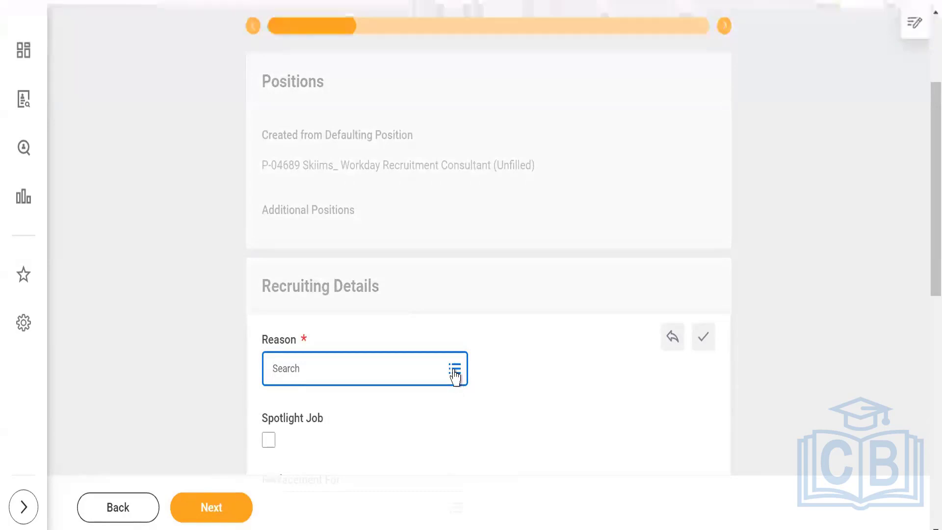
scroll(441, 319, "down", 2)
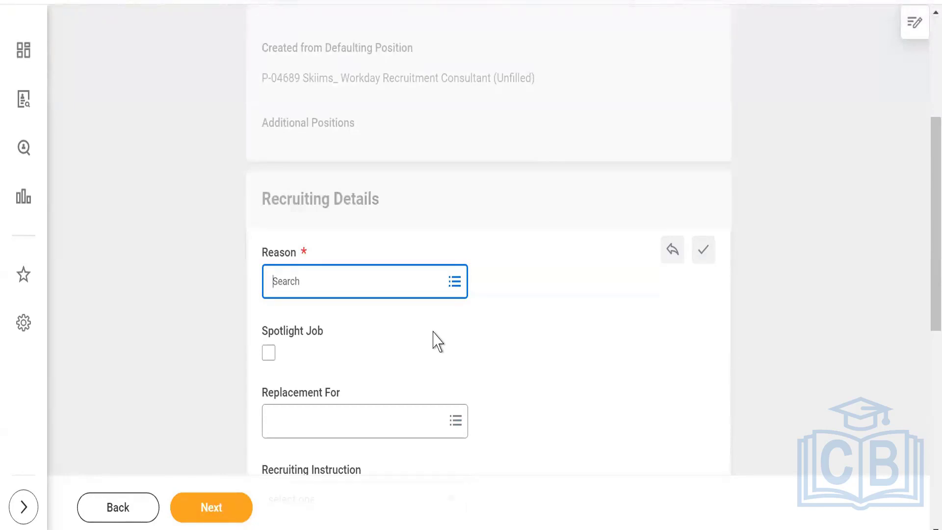
scroll(534, 238, "up", 5)
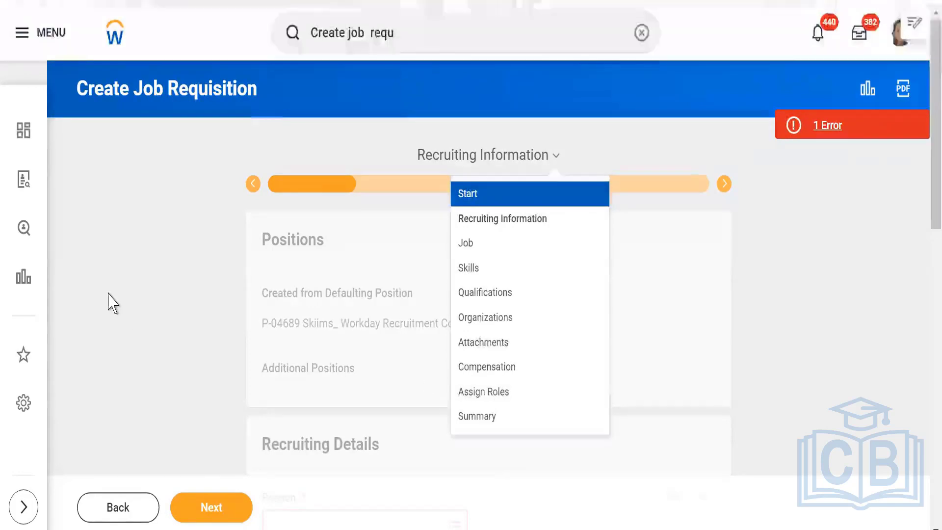
scroll(141, 297, "down", 3)
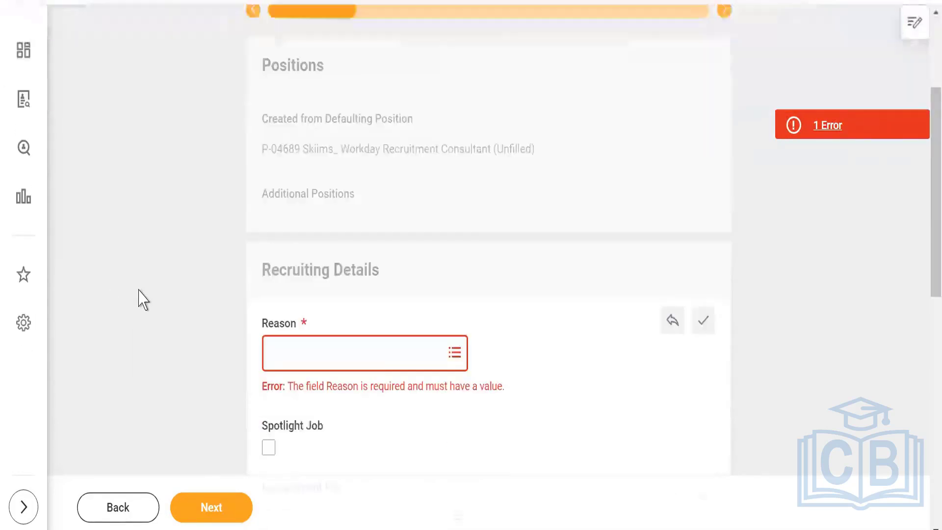
left_click(381, 346)
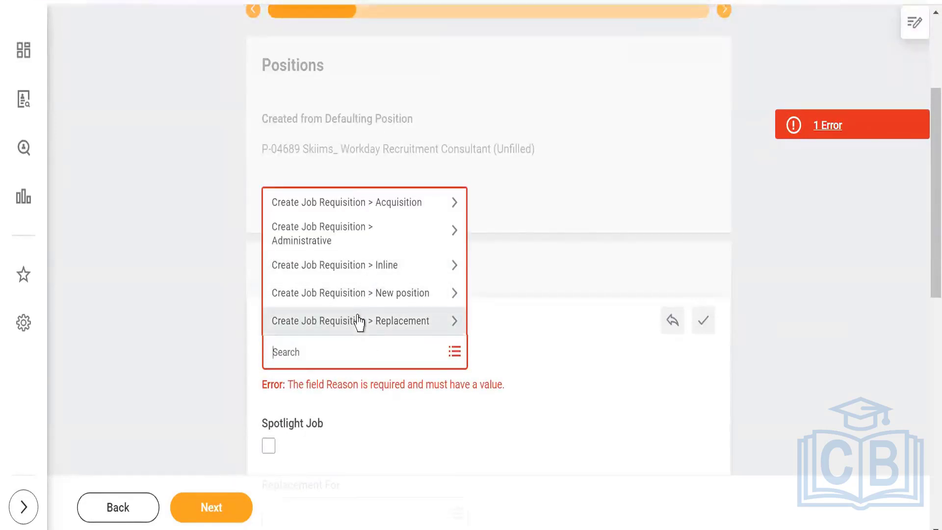
left_click(352, 294)
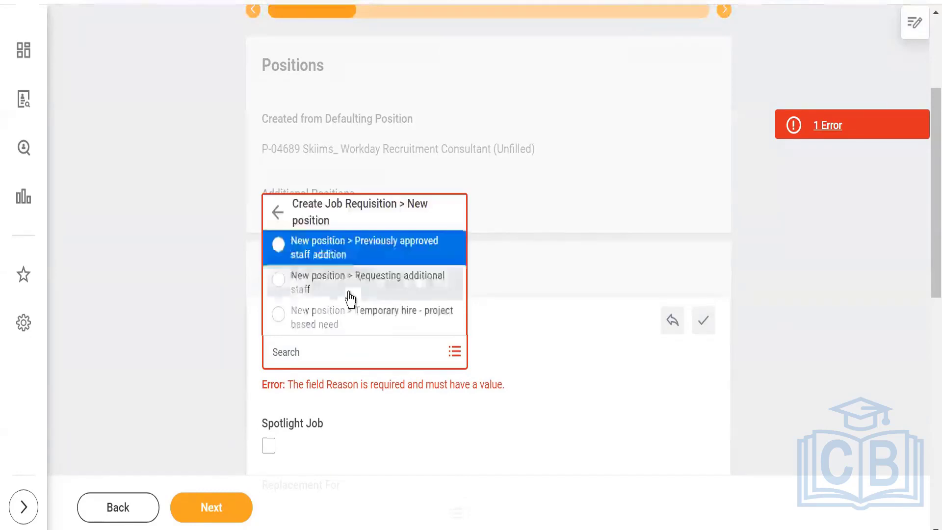
left_click(348, 290)
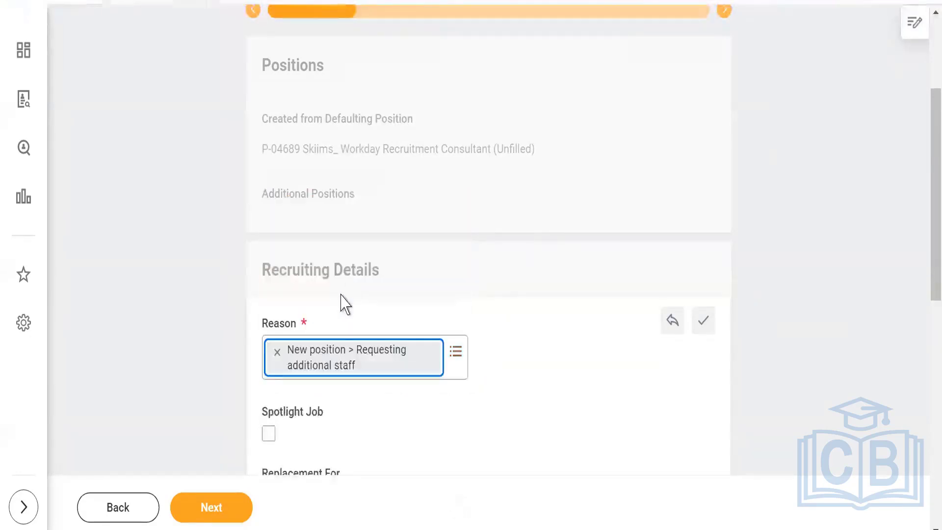
Mark the requisition as a Spotlight Job posted externally only.
scroll(172, 341, "down", 2)
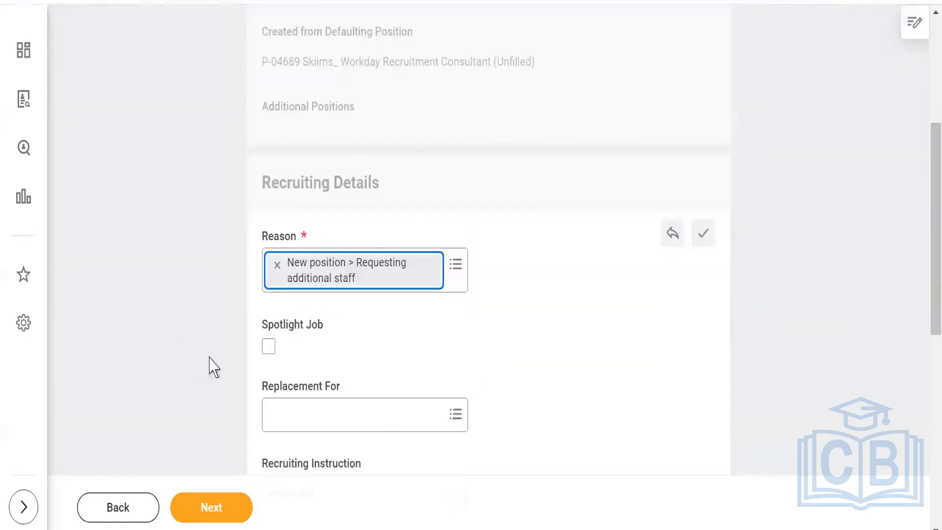
left_click(269, 346)
scroll(84, 374, "down", 4)
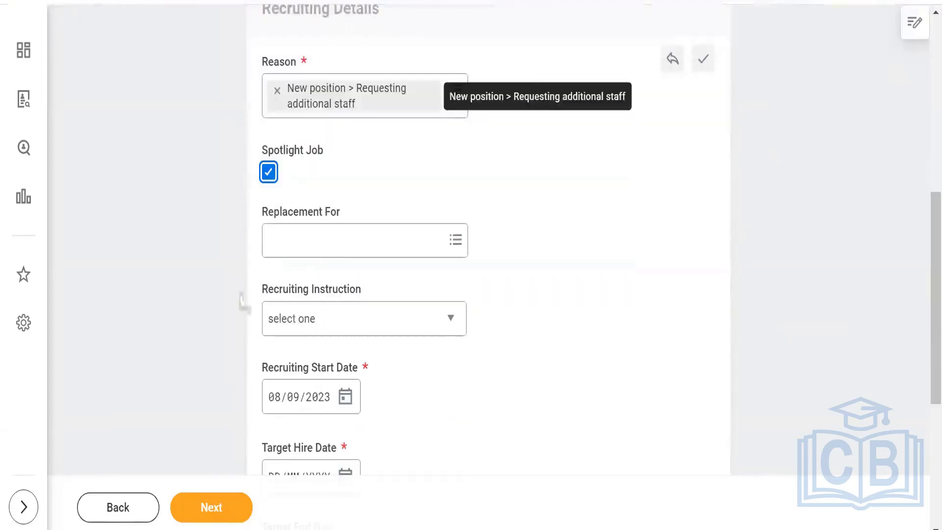
left_click(327, 326)
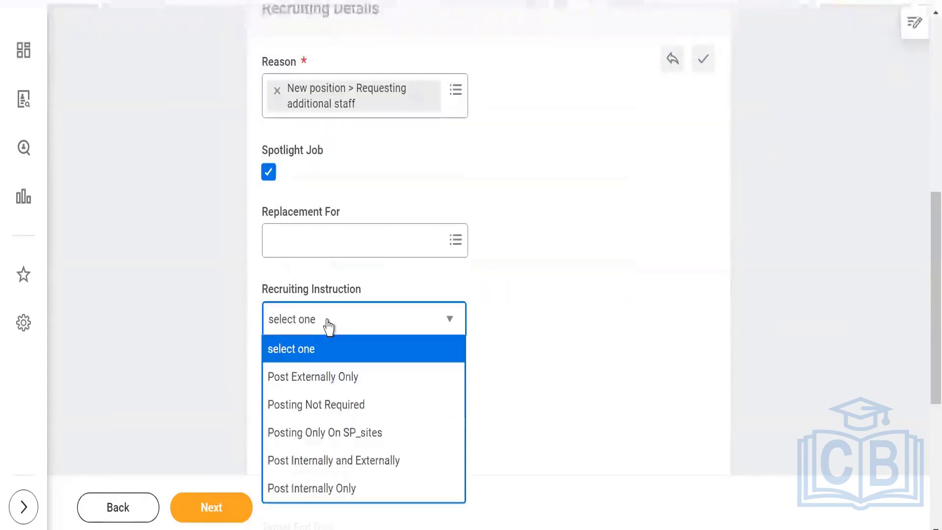
left_click(323, 381)
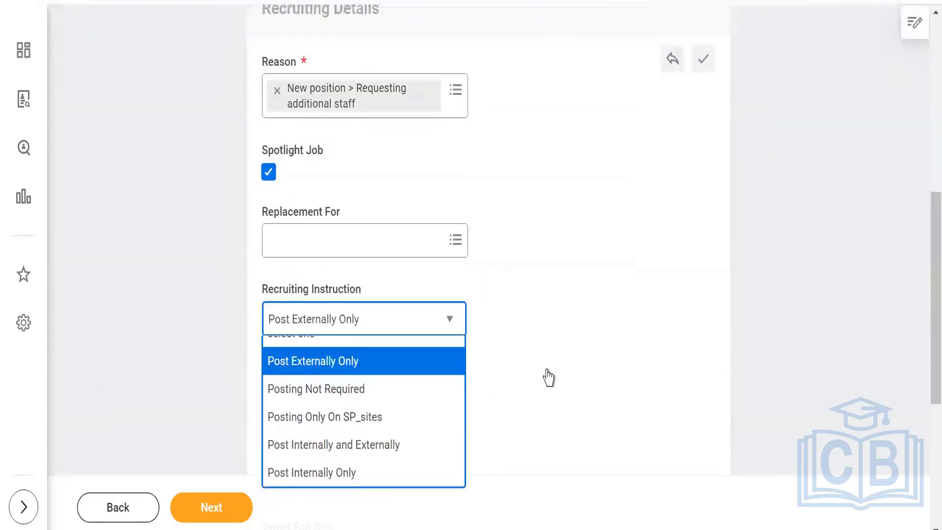
Set Target Hire Date 08/10/2023 and Standard Referral payment plan, then go Next.
scroll(455, 321, "down", 2)
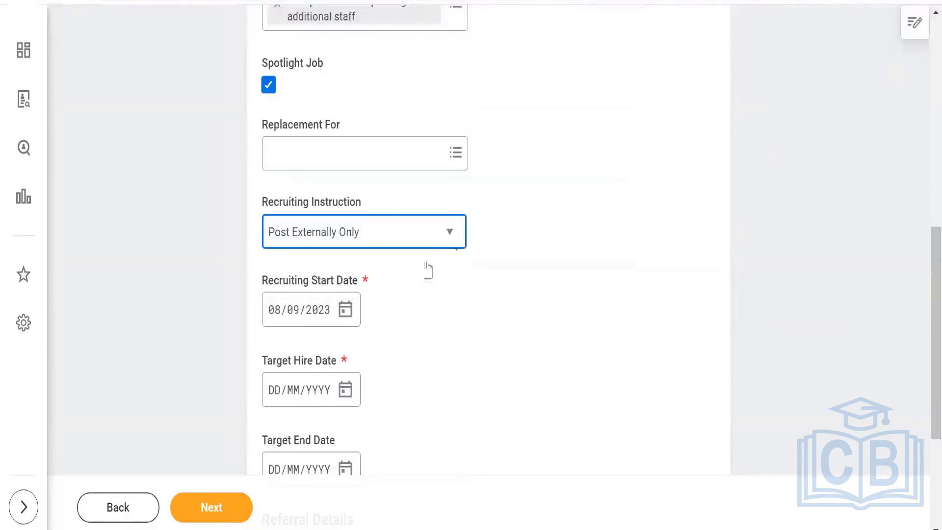
left_click(346, 391)
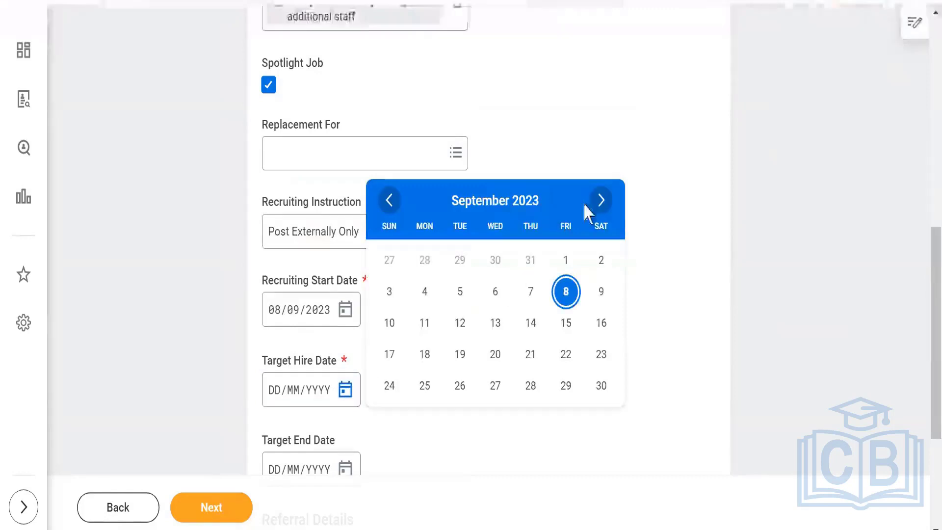
left_click(602, 201)
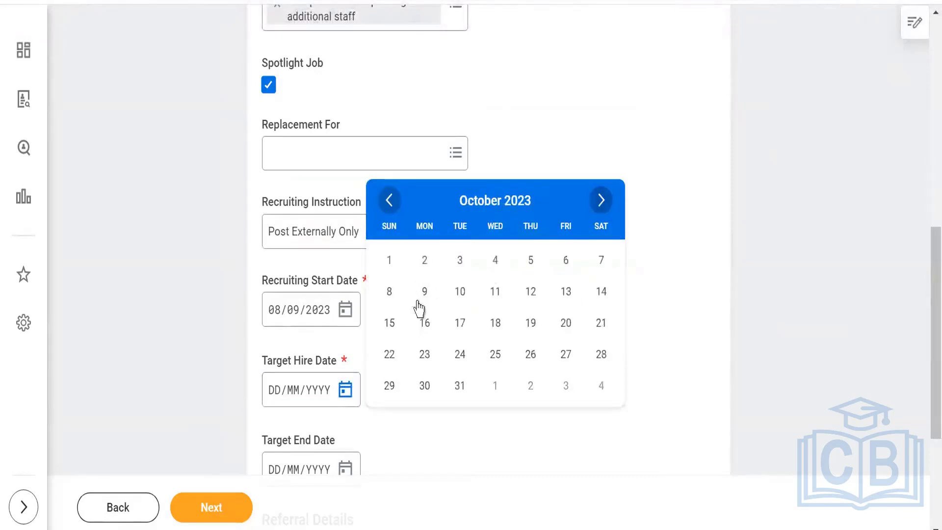
left_click(390, 293)
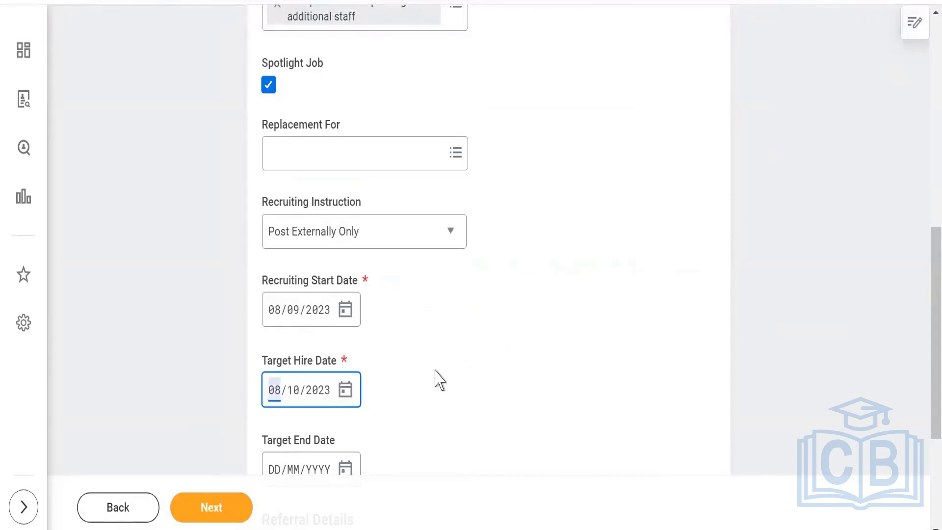
scroll(433, 378, "down", 5)
left_click(398, 380)
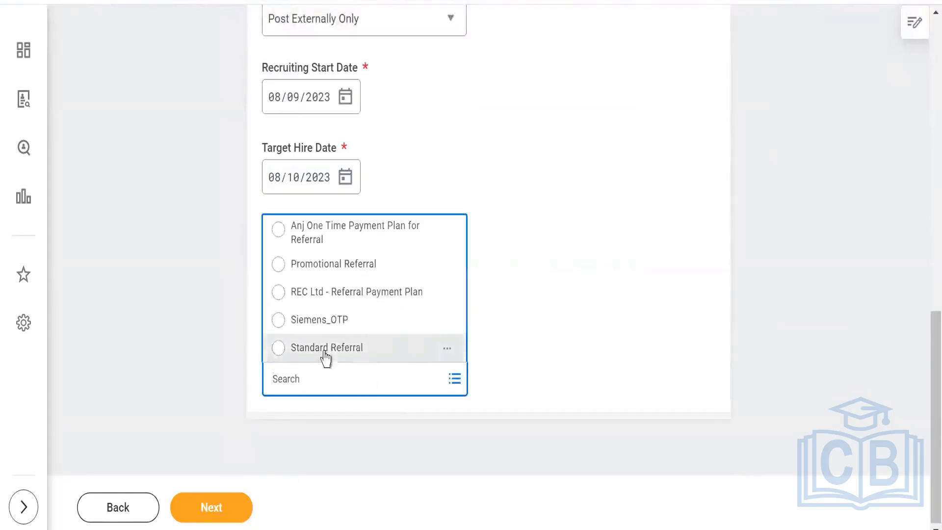
left_click(323, 354)
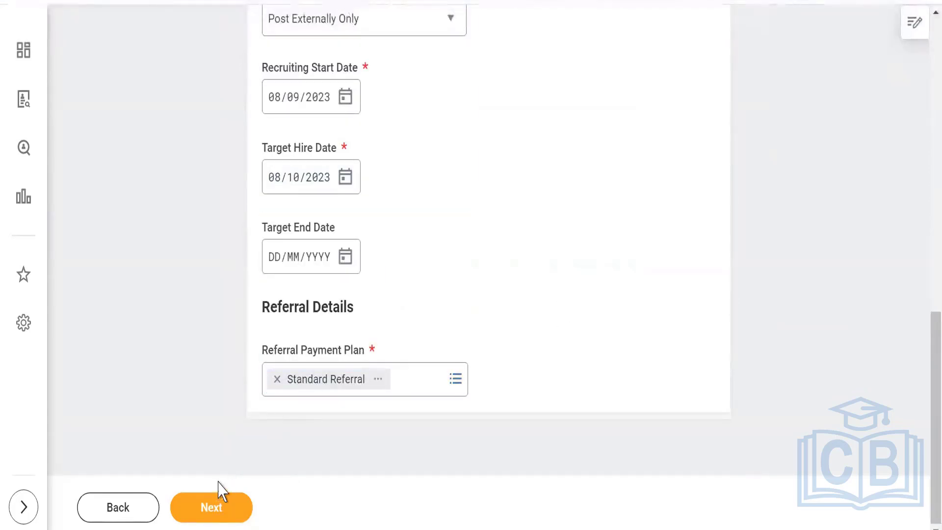
left_click(214, 508)
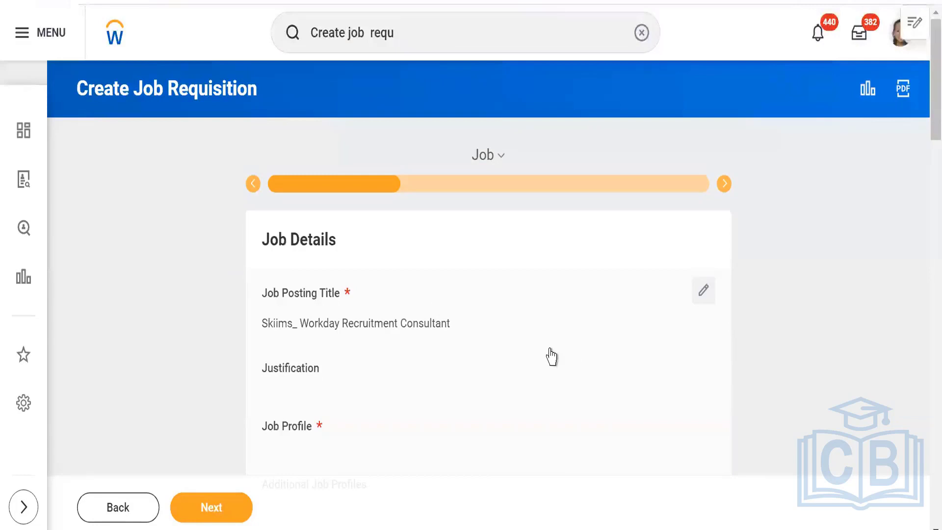
Edit the Job Posting Title 'Skiims_ Workday Recruitment Consultant' on the Job step.
left_click(704, 294)
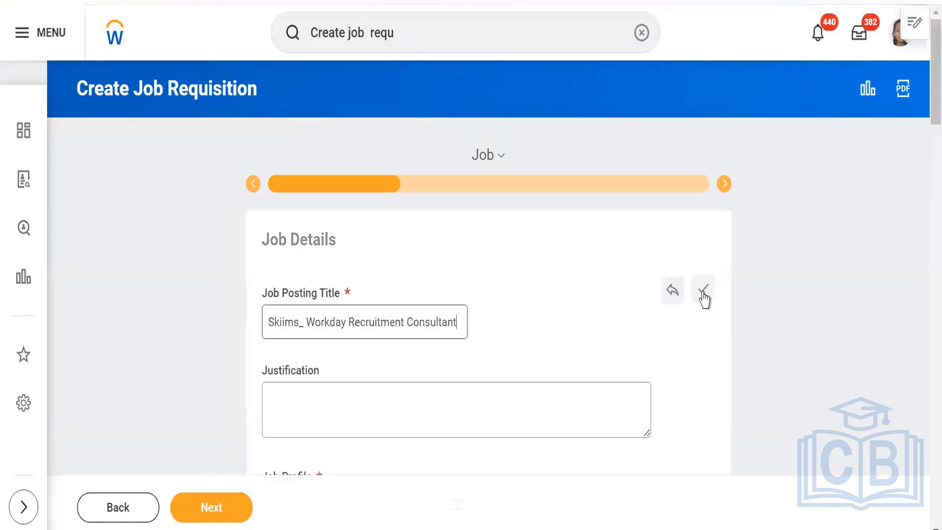
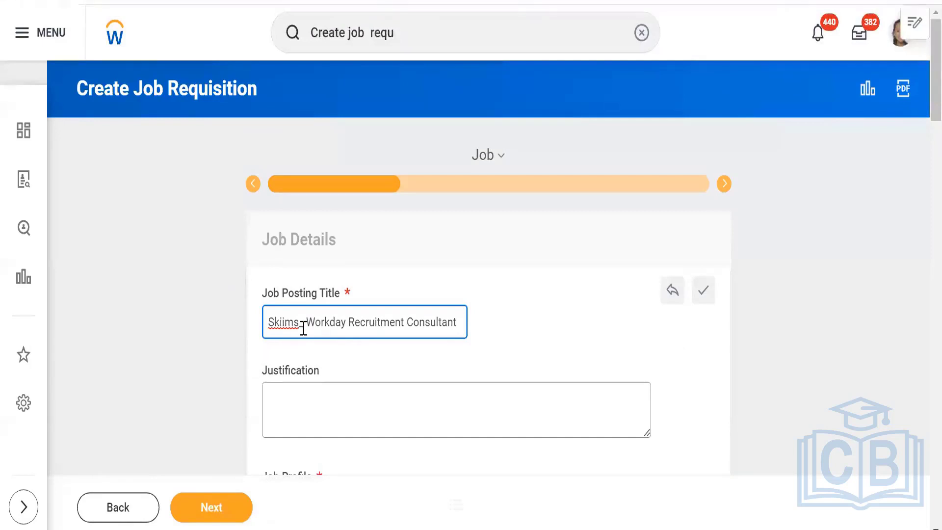
Set the job profile to Skiims_Workday Functional and write the summary 'Its For workday recruitment'.
scroll(549, 338, "down", 5)
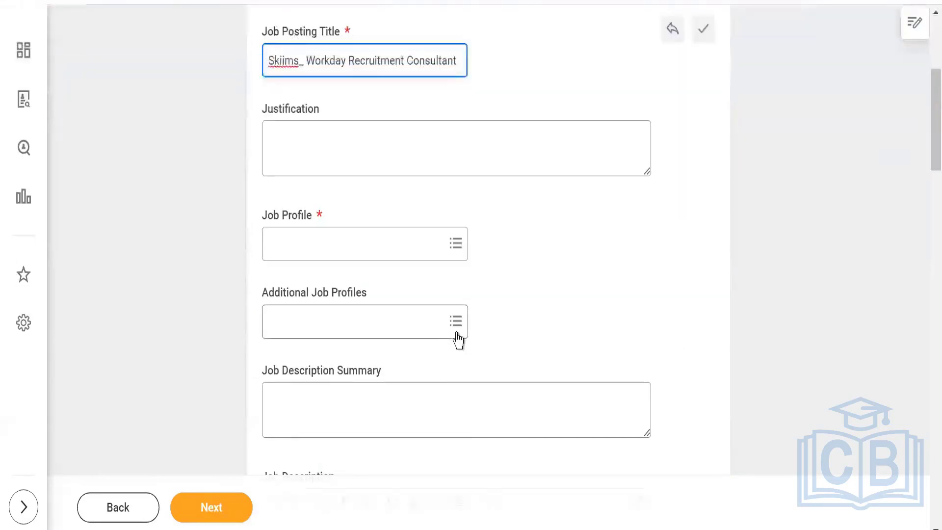
left_click(313, 247)
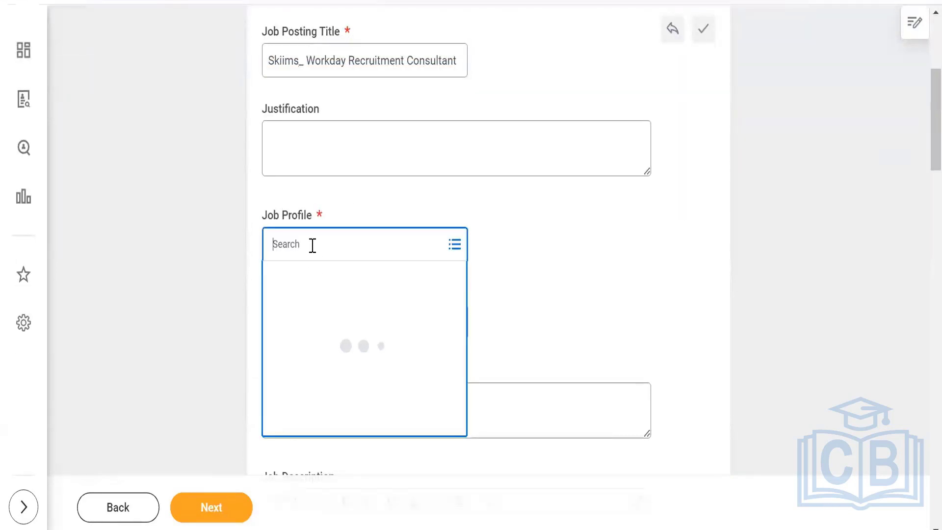
type("skiim")
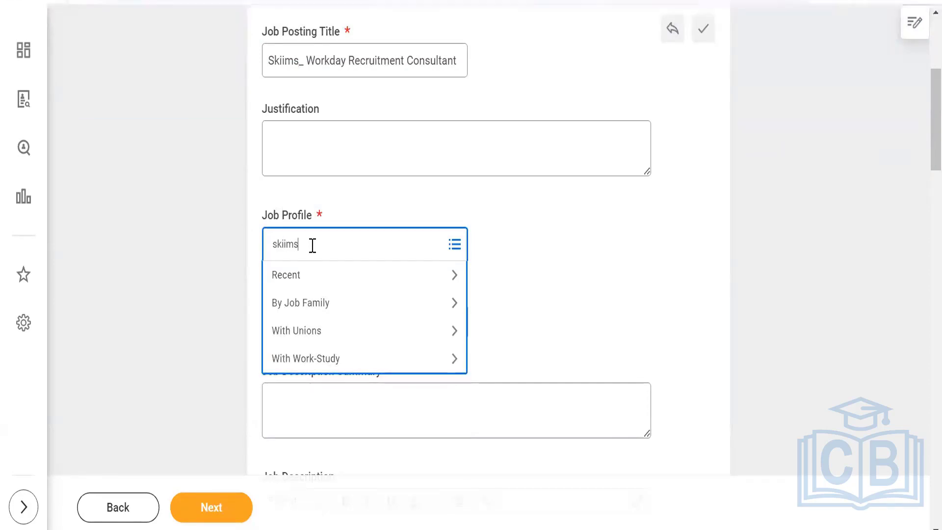
type("s")
key("Return")
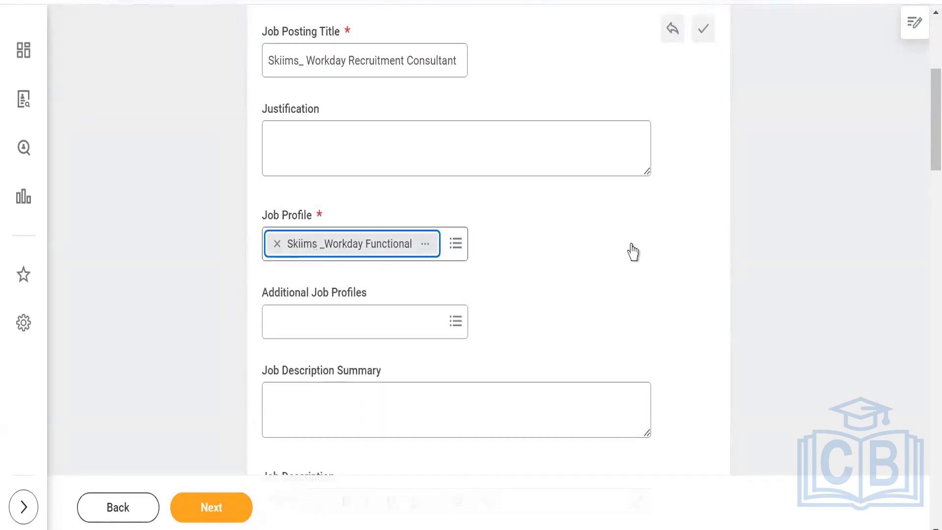
scroll(631, 252, "down", 2)
scroll(339, 310, "down", 4)
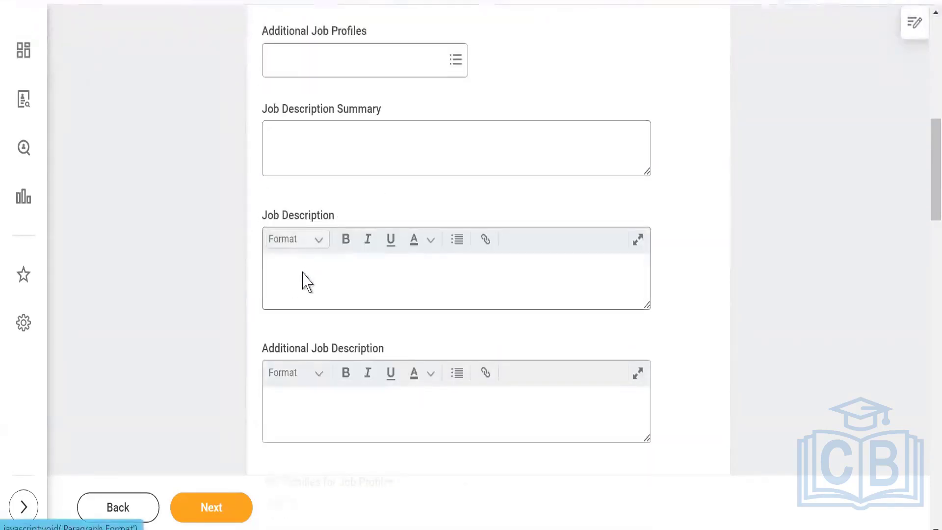
left_click(307, 147)
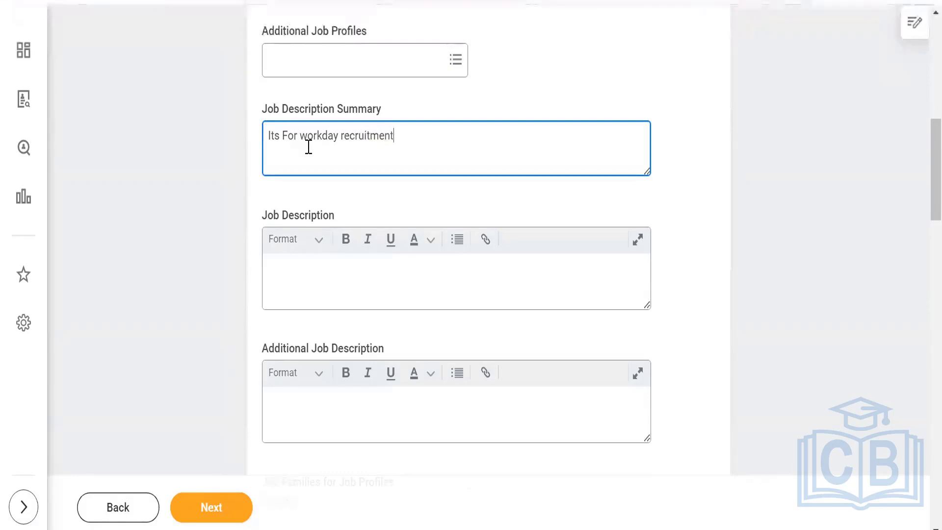
Set Worker Sub-Type to Regular and Time Type to Full time.
scroll(295, 362, "down", 3)
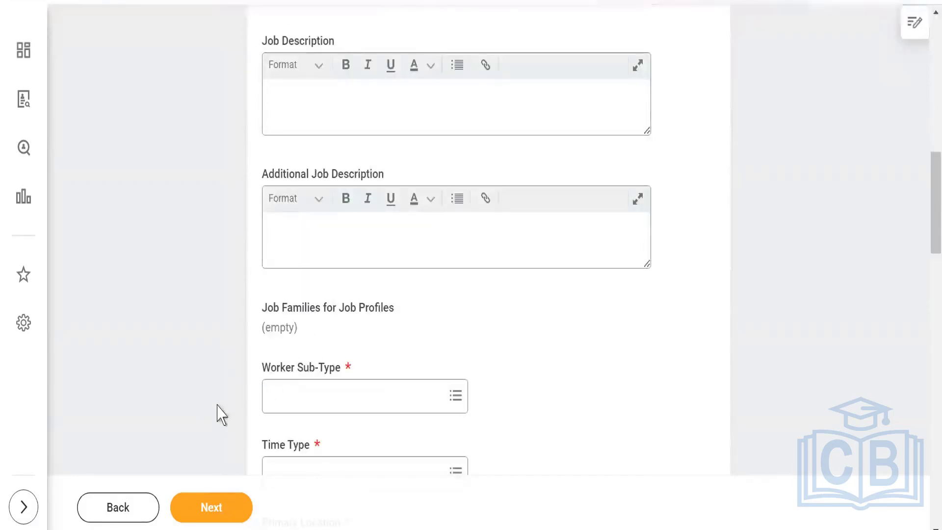
scroll(248, 406, "down", 3)
left_click(341, 220)
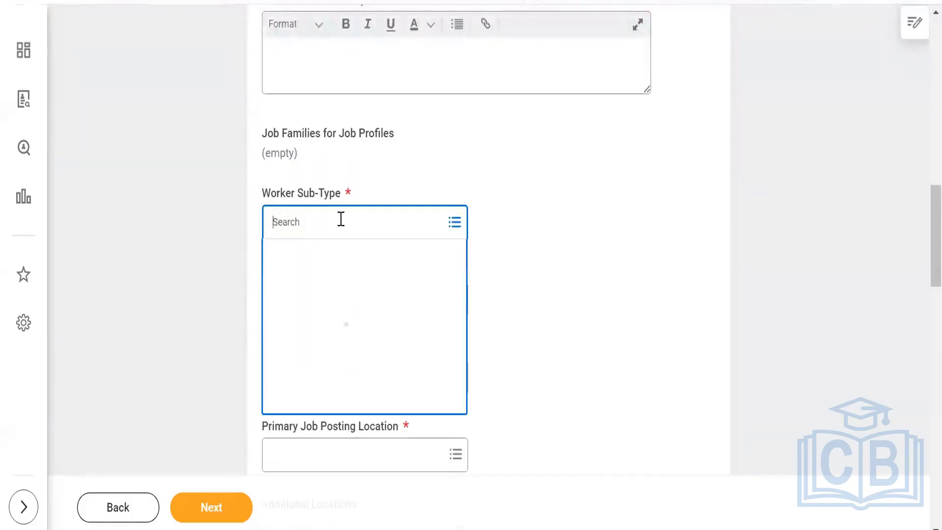
type("reg")
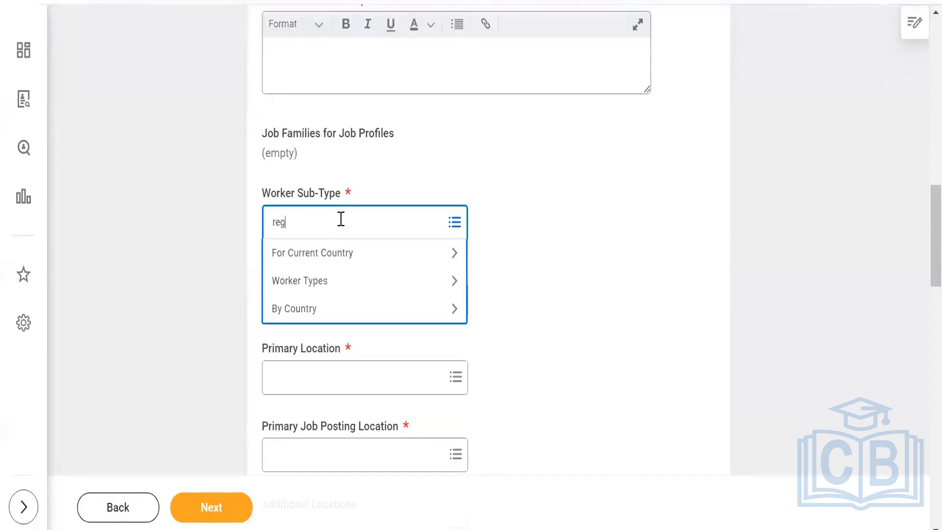
key("Return")
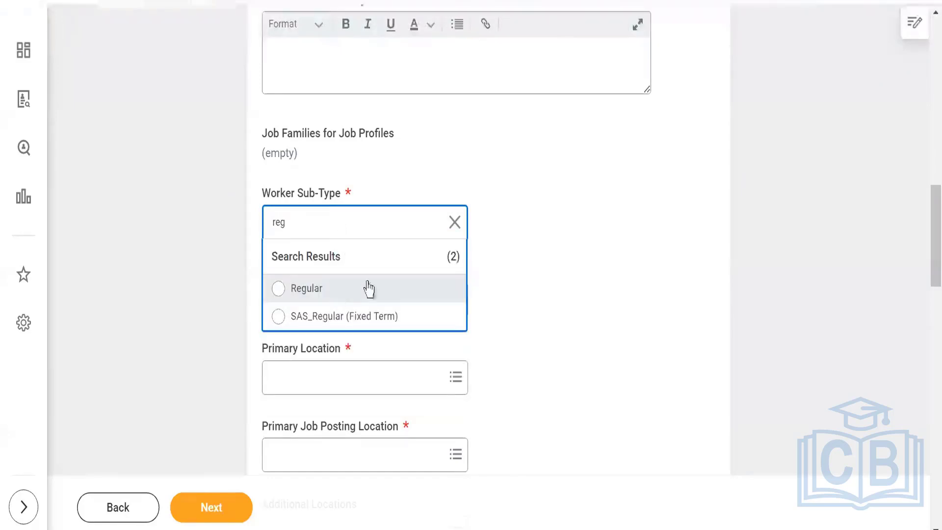
left_click(369, 289)
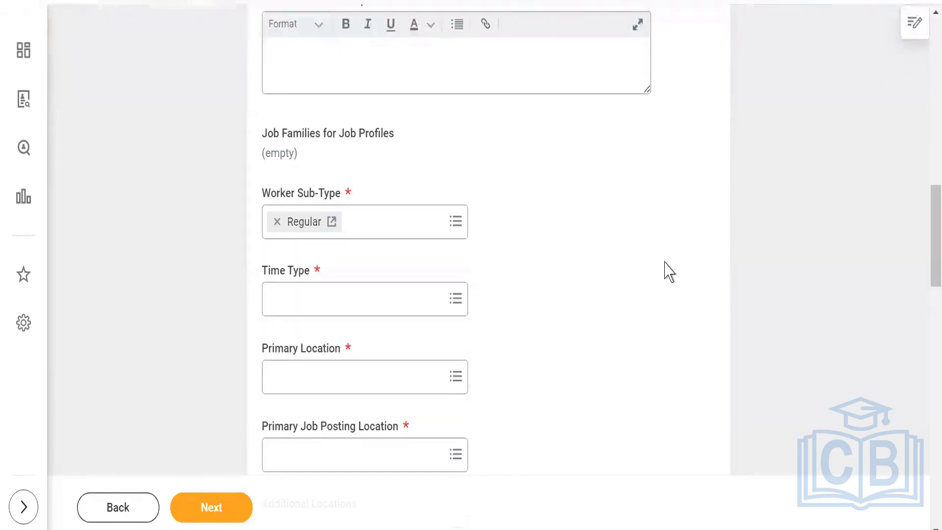
left_click(358, 303)
type("full")
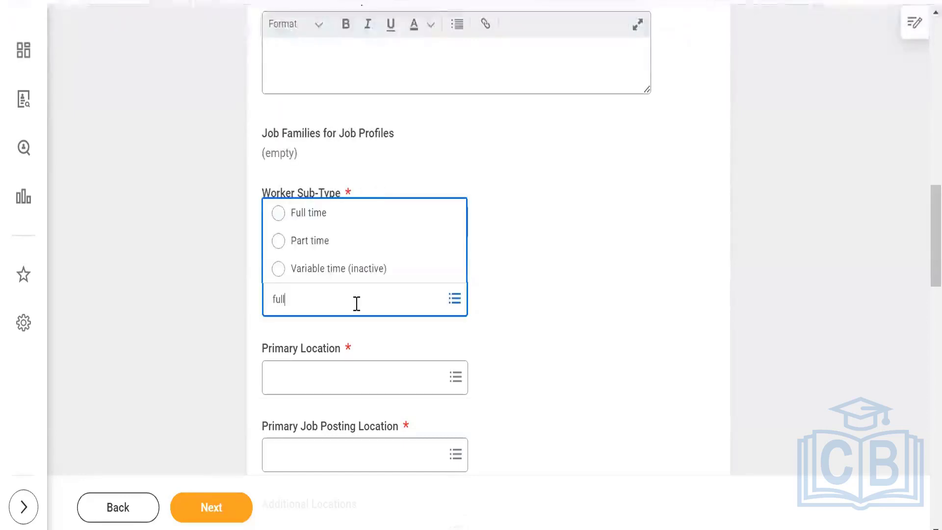
left_click(326, 216)
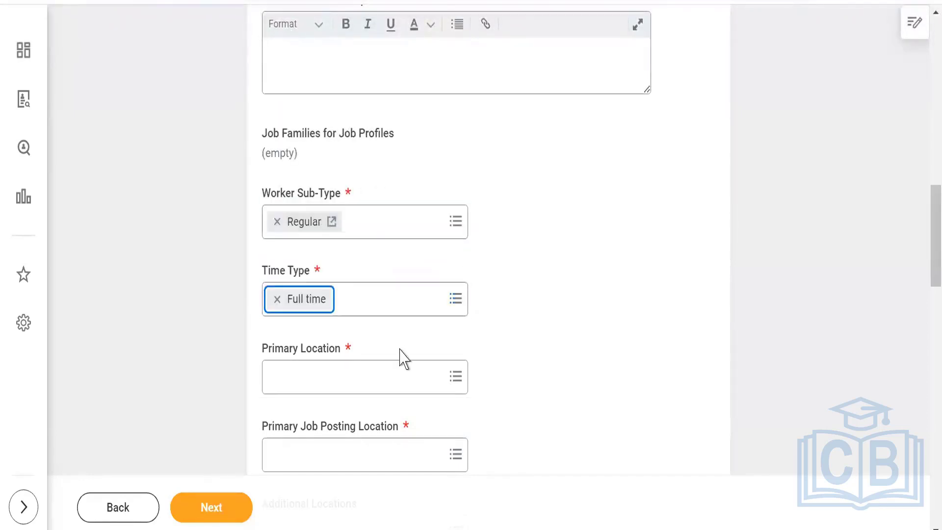
Set the primary location to Skiims_Bangalore.
left_click(369, 382)
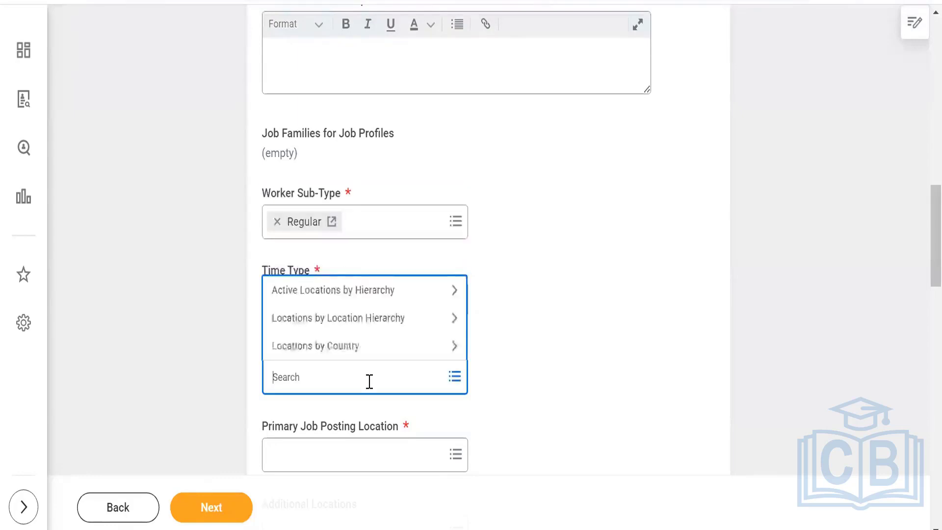
type("skiims")
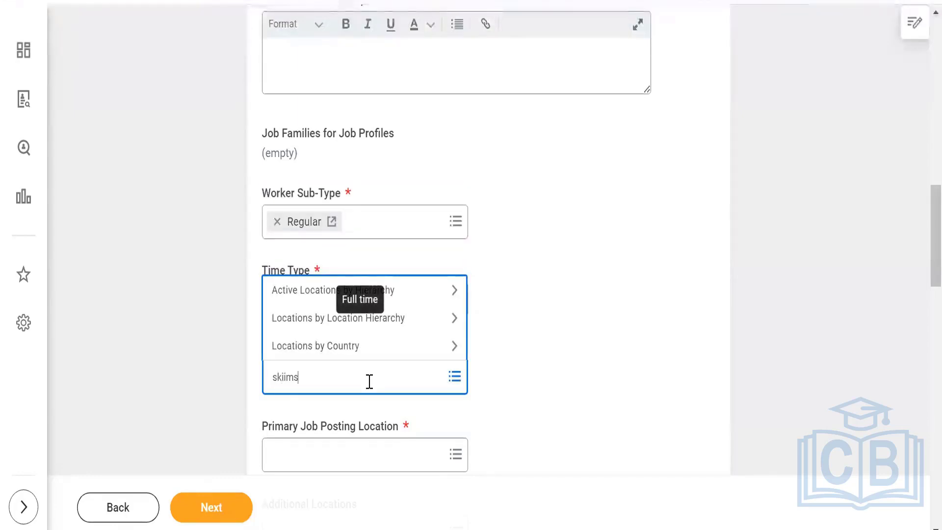
key("Return")
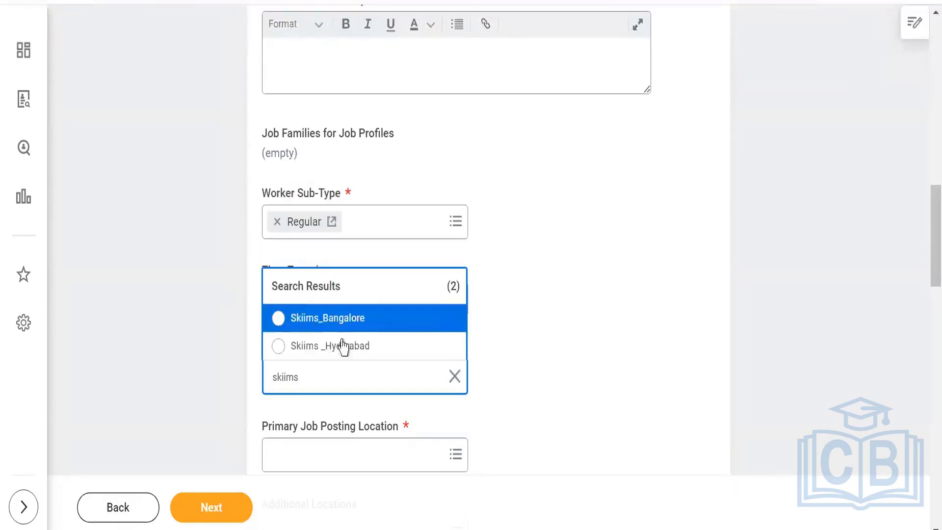
left_click(341, 324)
left_click(521, 289)
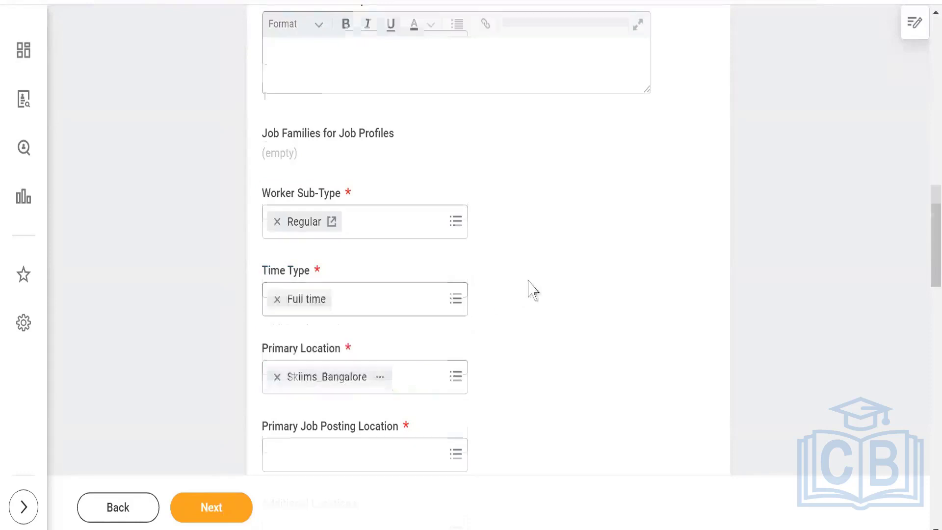
scroll(532, 290, "down", 3)
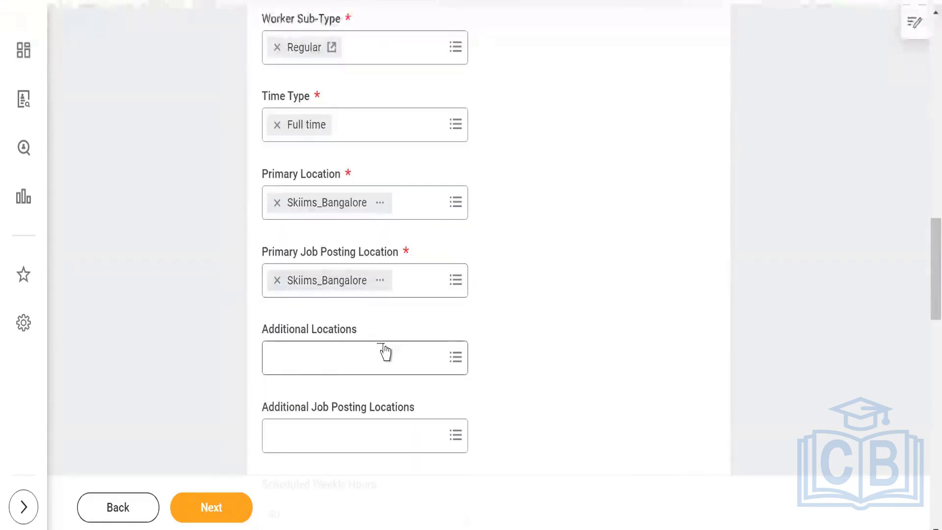
scroll(219, 404, "down", 9)
scroll(241, 348, "down", 3)
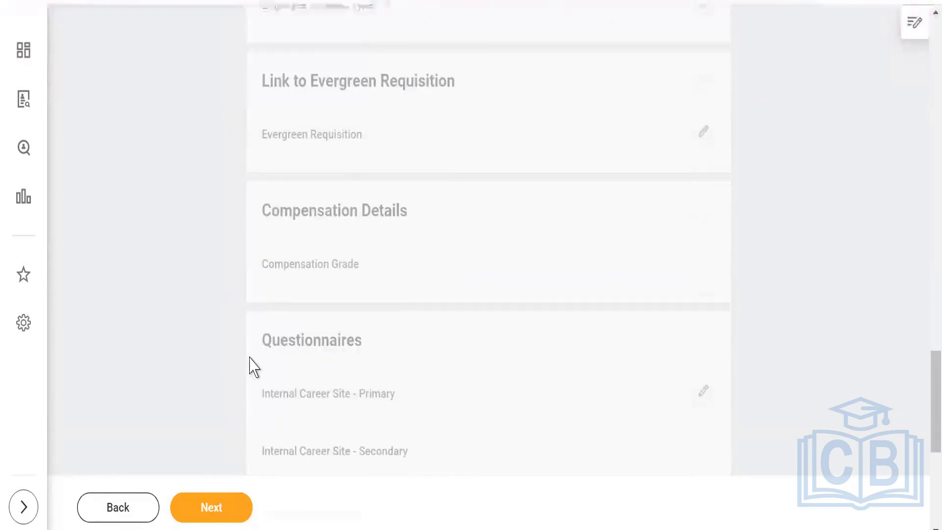
scroll(250, 422, "down", 5)
scroll(216, 403, "down", 2)
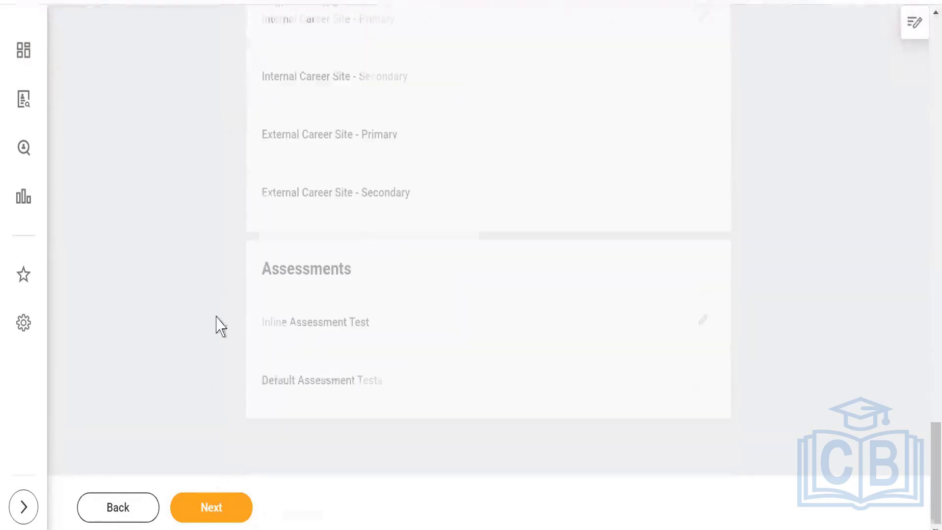
Advance through Skills, Qualifications and Organizations (company Skiims Inc. India) to Attachments.
left_click(227, 503)
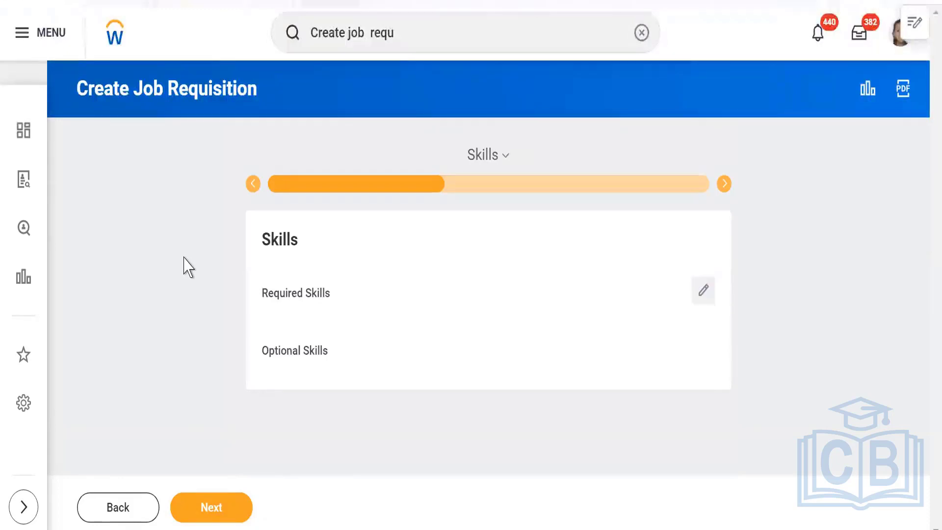
left_click(210, 510)
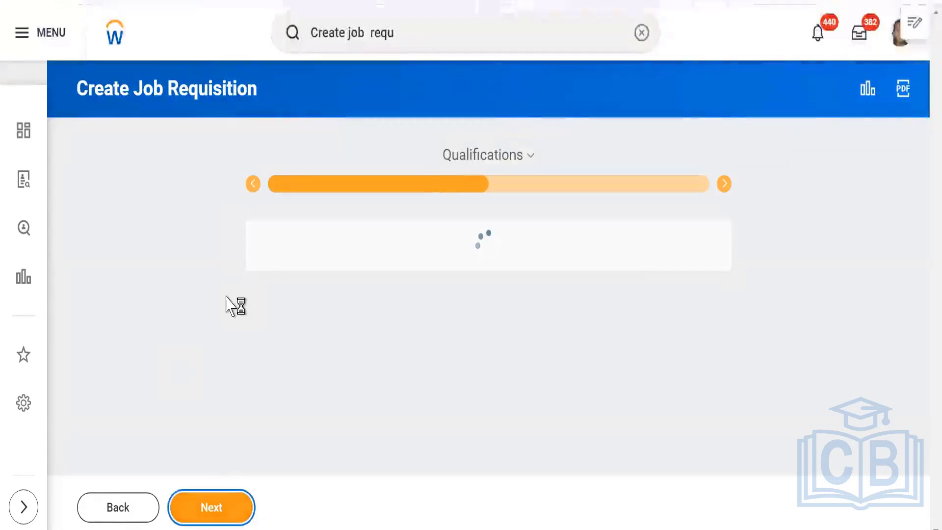
scroll(195, 280, "down", 10)
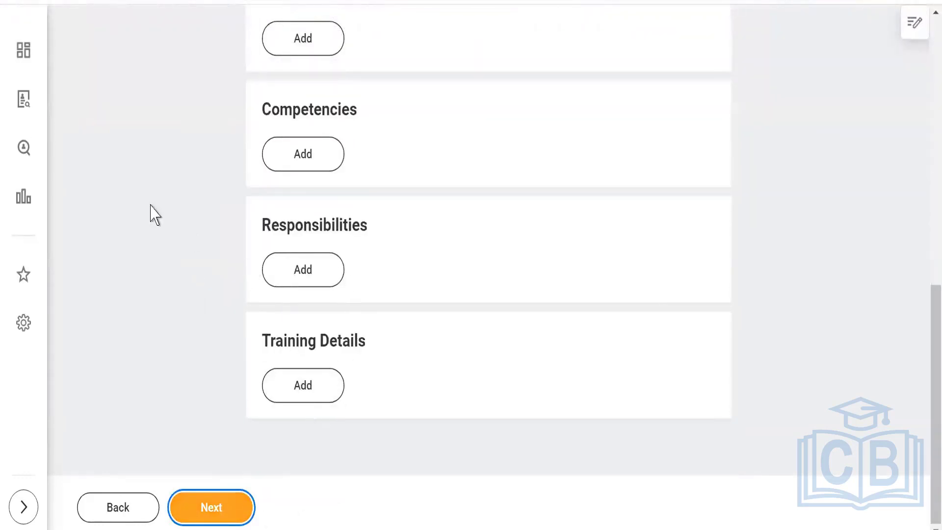
scroll(115, 194, "up", 6)
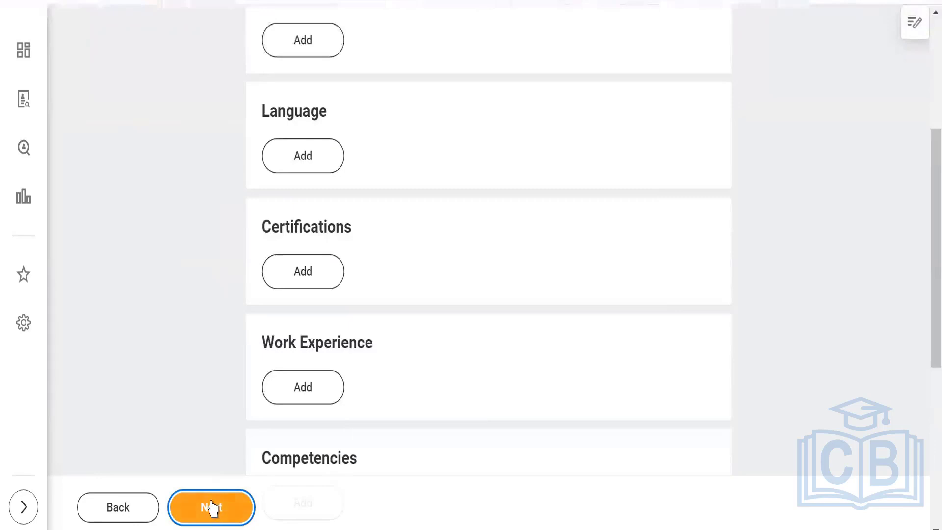
left_click(211, 507)
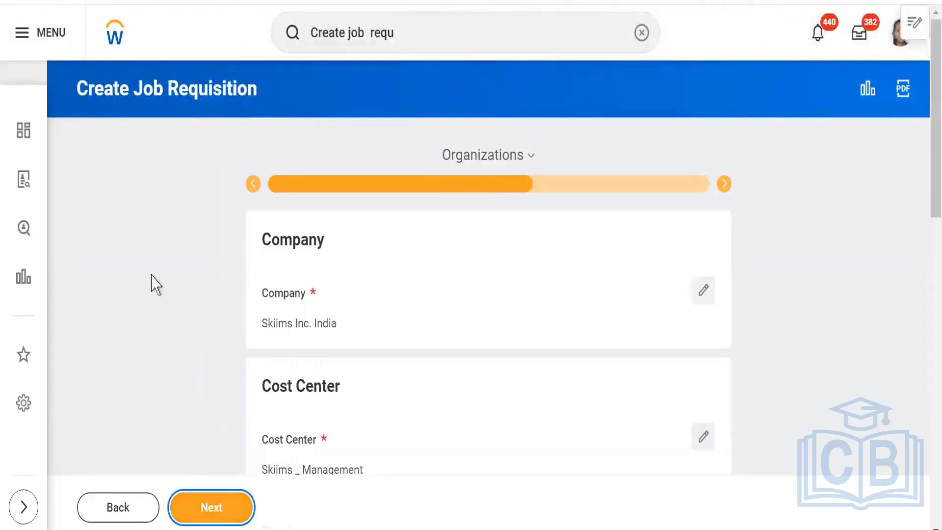
scroll(166, 274, "down", 3)
scroll(275, 255, "down", 3)
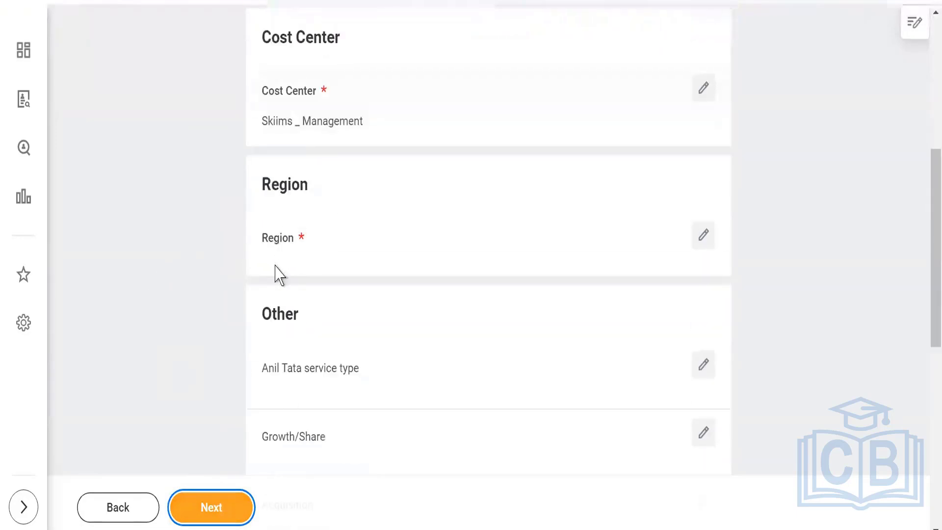
scroll(235, 293, "down", 8)
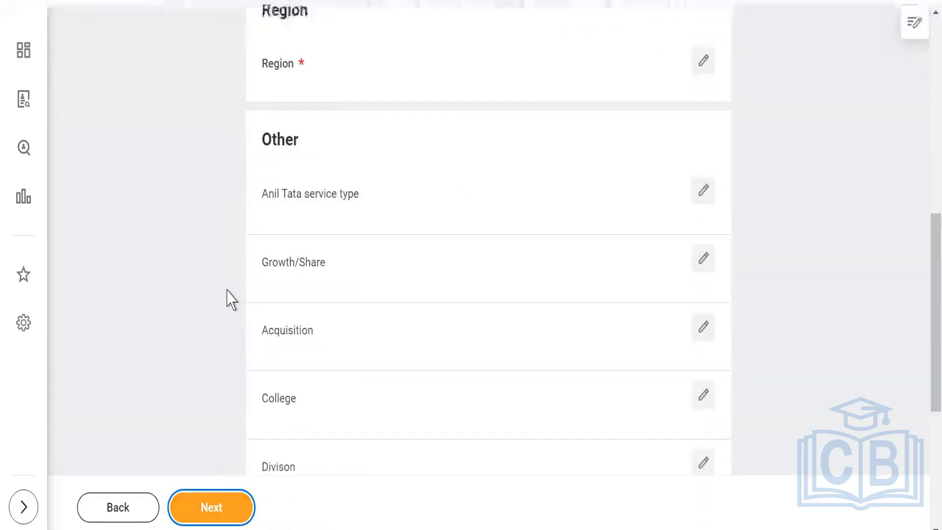
scroll(273, 290, "up", 5)
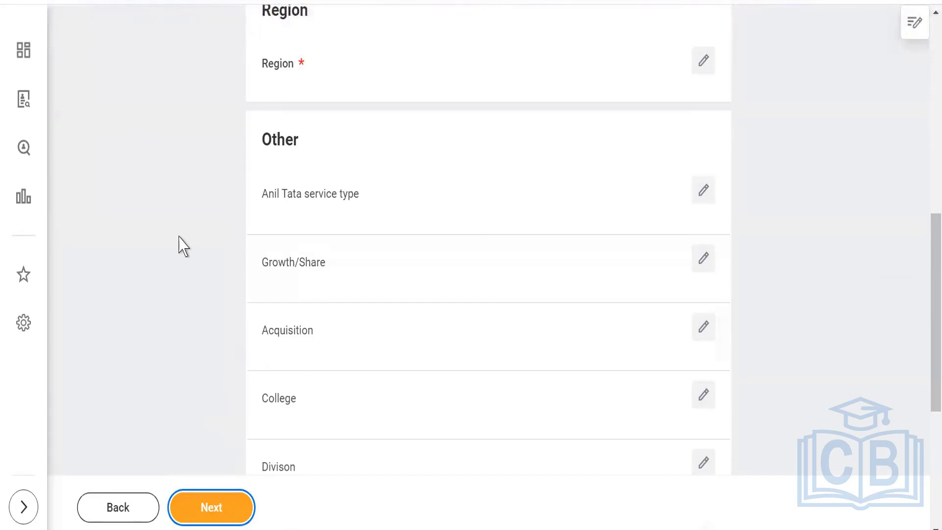
scroll(184, 247, "down", 3)
scroll(190, 255, "down", 2)
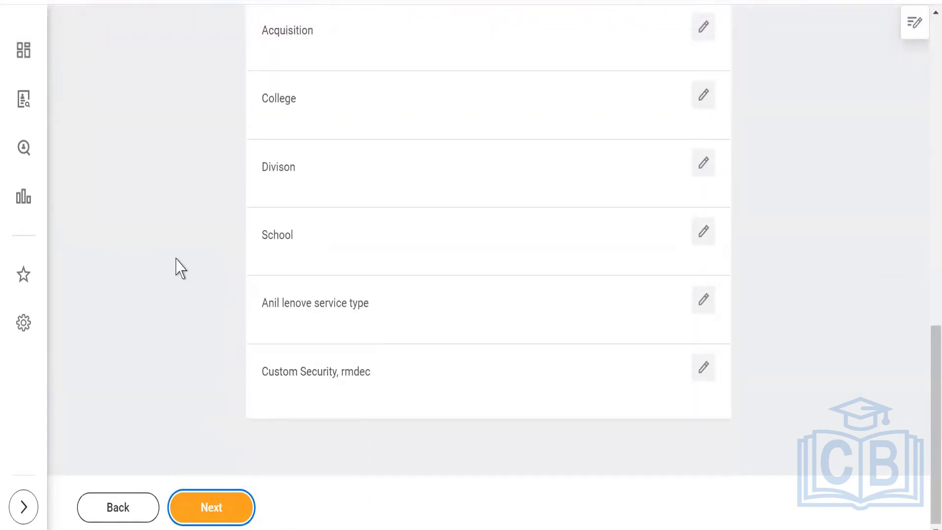
left_click(228, 506)
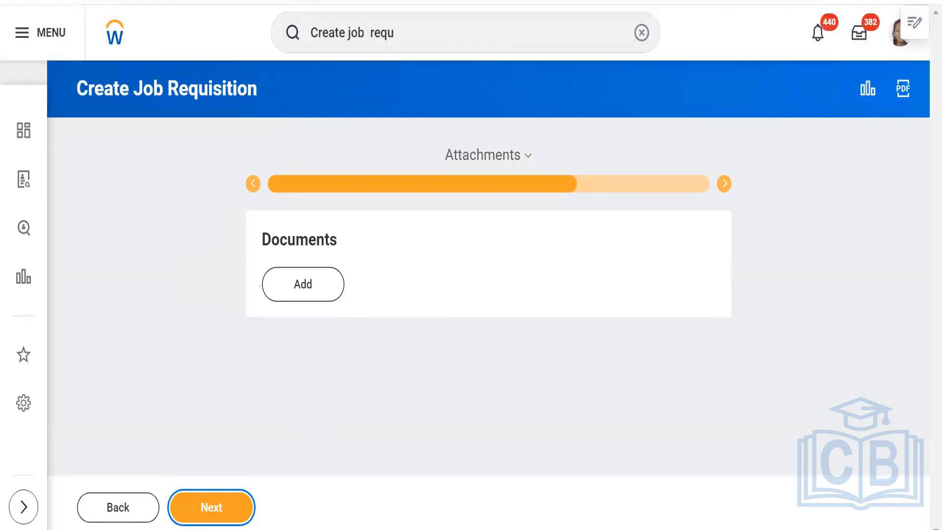
Skip Attachments, review compensation with grade Skiims -Non Management, and reach Assign Roles.
left_click(211, 509)
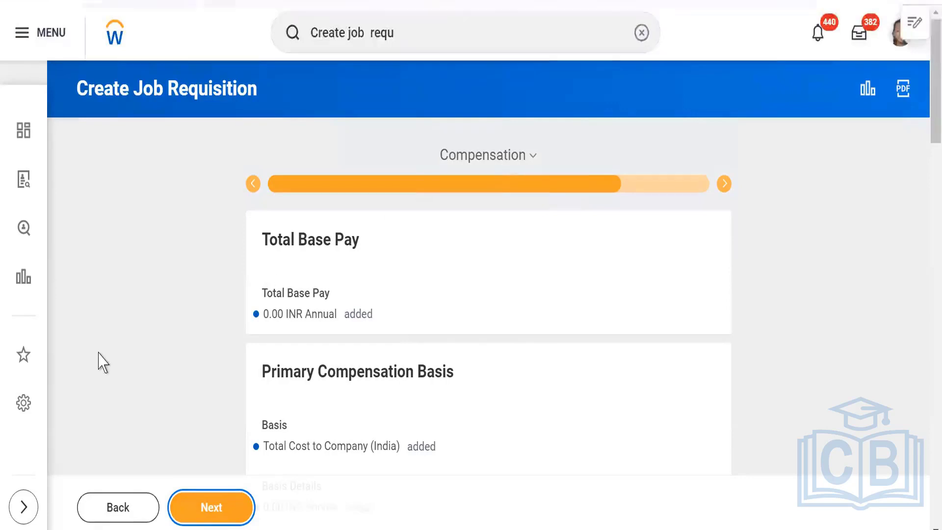
scroll(103, 363, "down", 3)
scroll(103, 363, "up", 3)
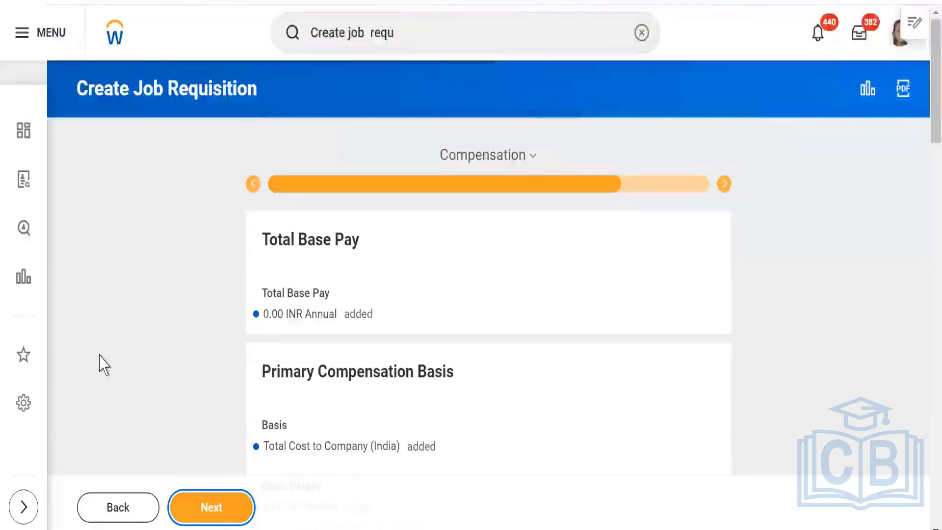
scroll(104, 365, "down", 2)
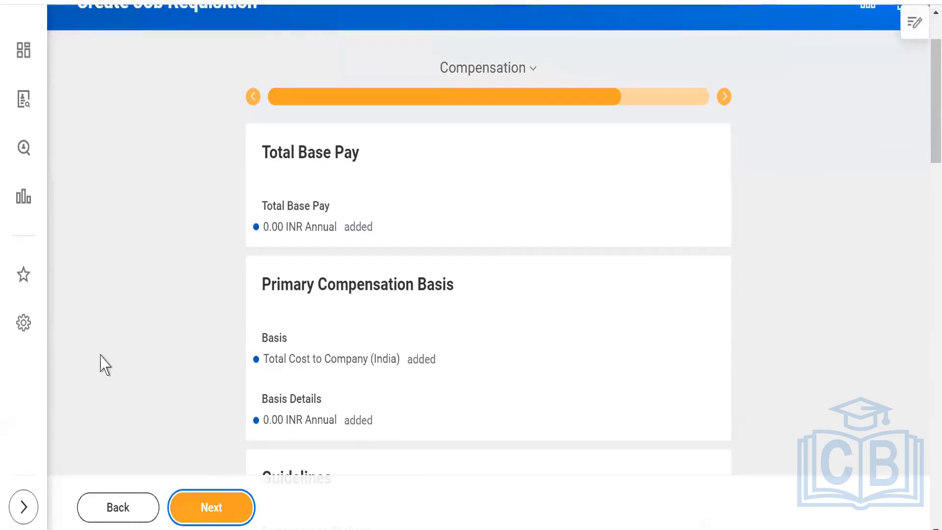
scroll(105, 365, "down", 3)
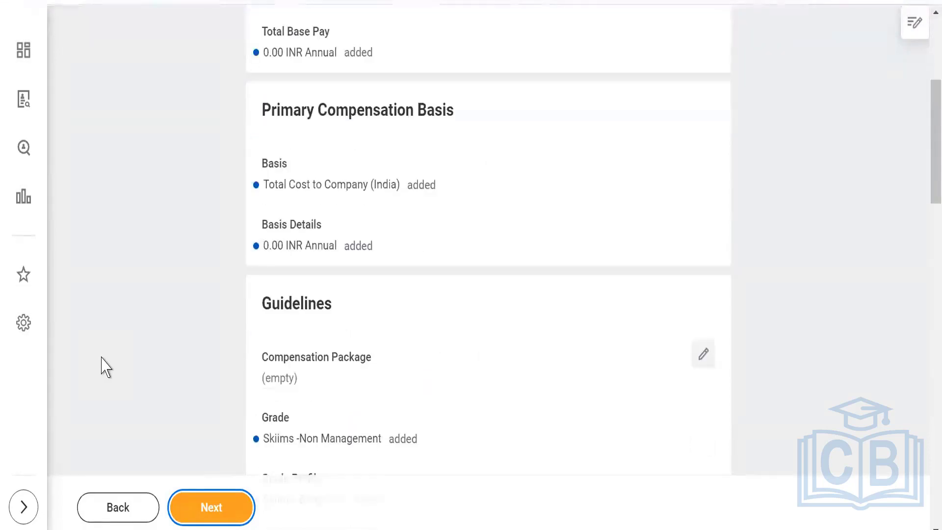
scroll(108, 367, "down", 2)
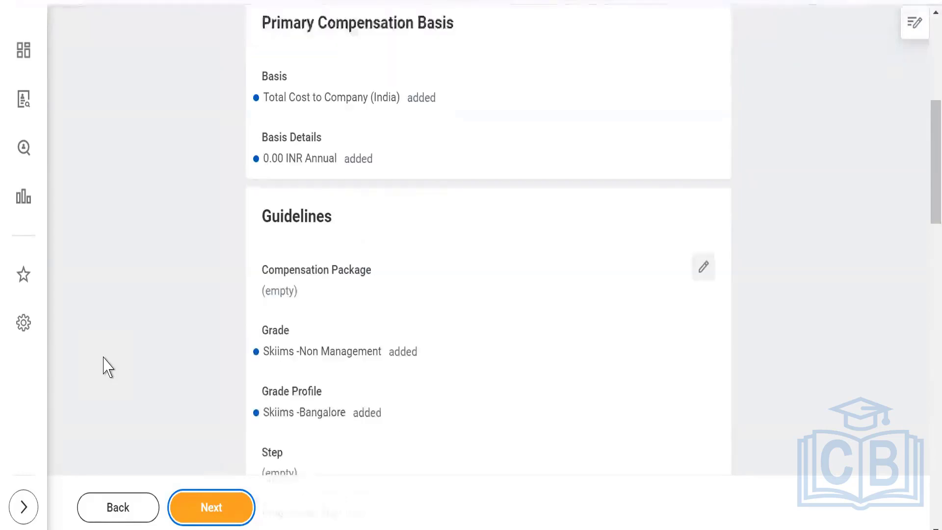
scroll(104, 358, "down", 2)
scroll(156, 295, "down", 2)
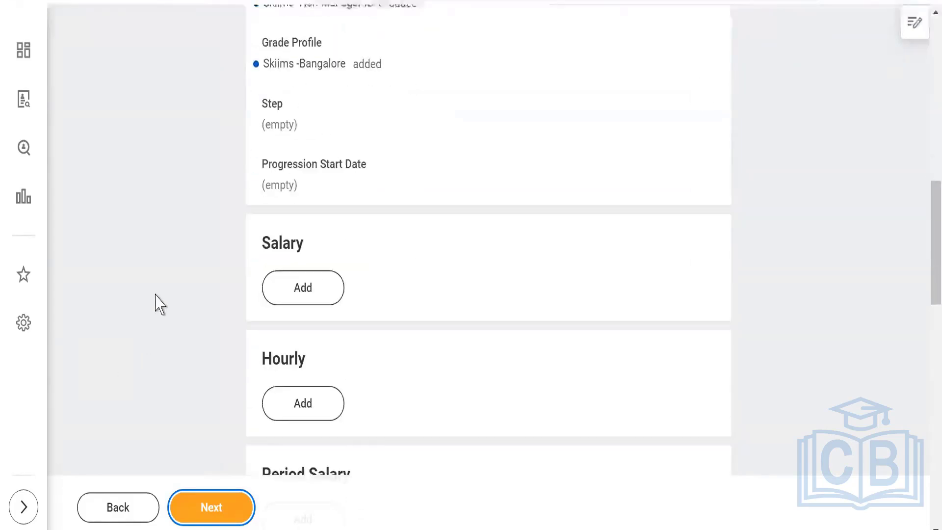
scroll(156, 294, "up", 3)
scroll(155, 295, "up", 5)
scroll(157, 305, "down", 11)
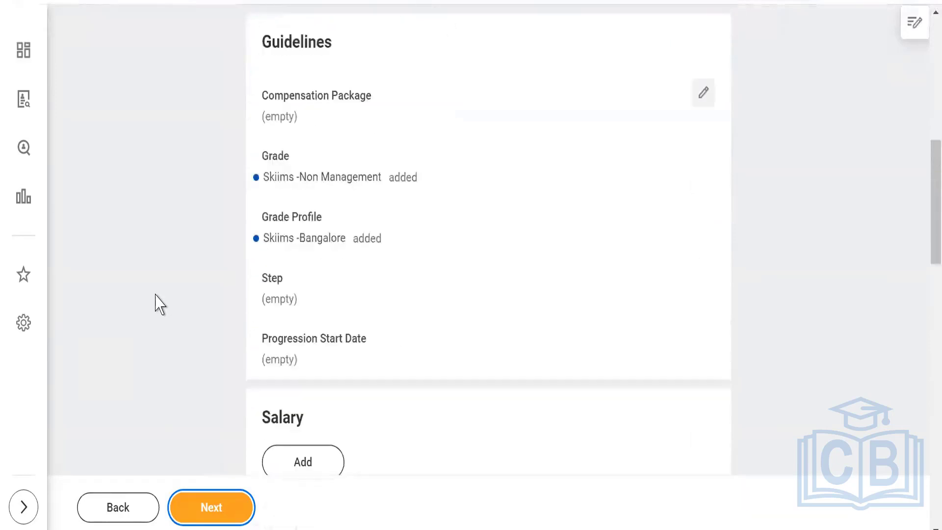
scroll(166, 307, "up", 12)
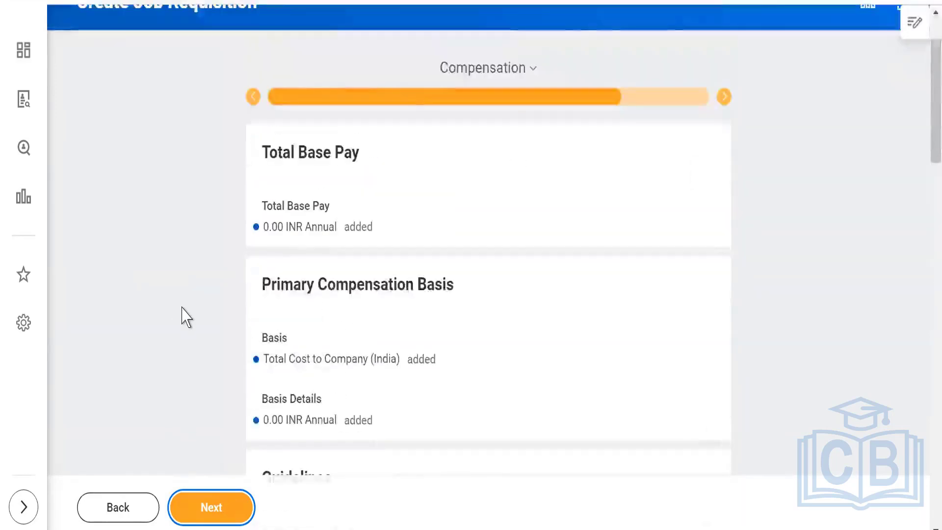
scroll(180, 311, "down", 4)
scroll(186, 318, "down", 12)
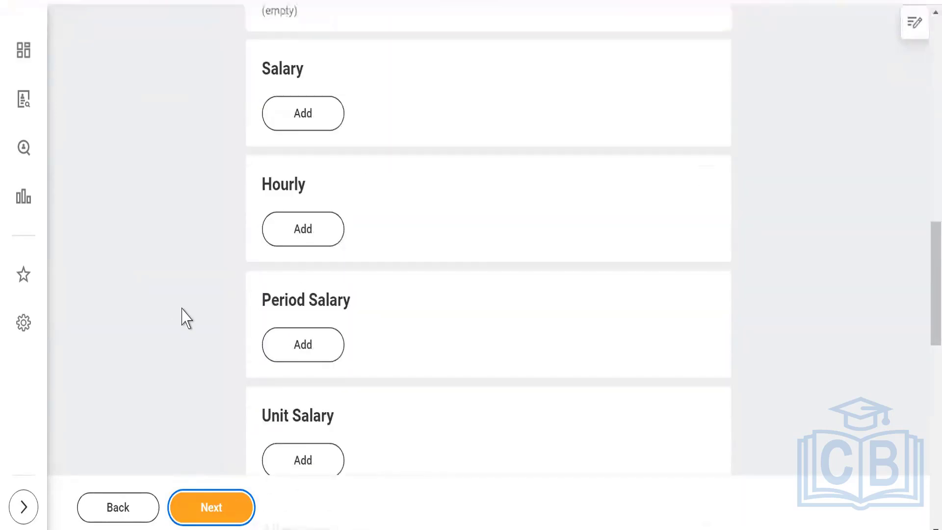
scroll(186, 318, "down", 5)
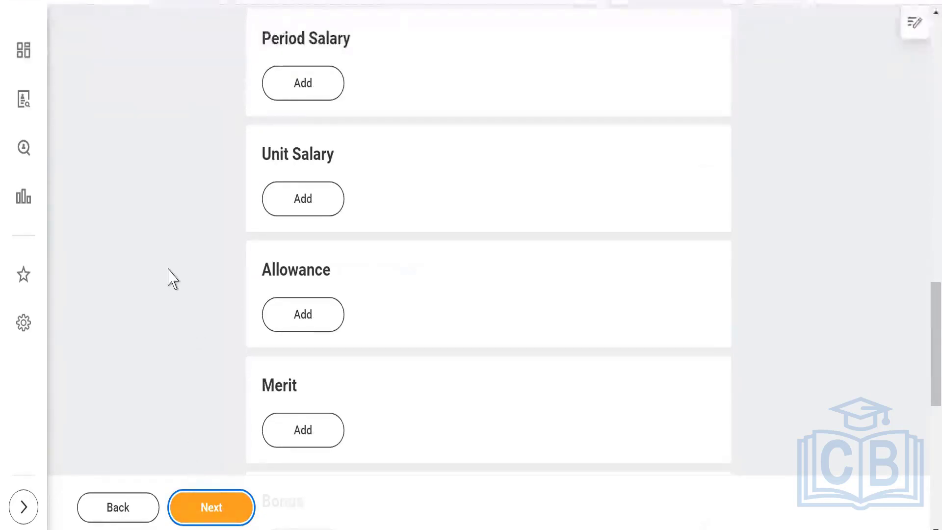
scroll(172, 279, "up", 2)
scroll(173, 279, "up", 2)
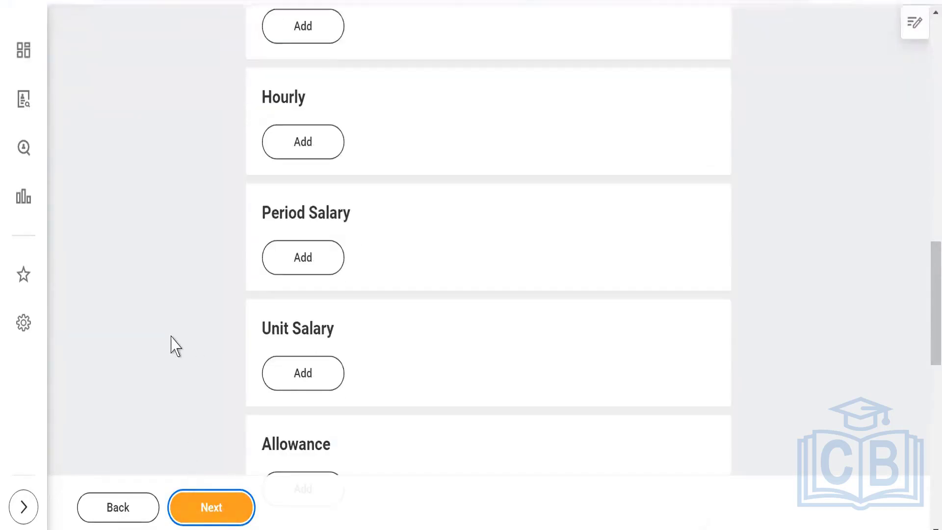
scroll(175, 345, "up", 7)
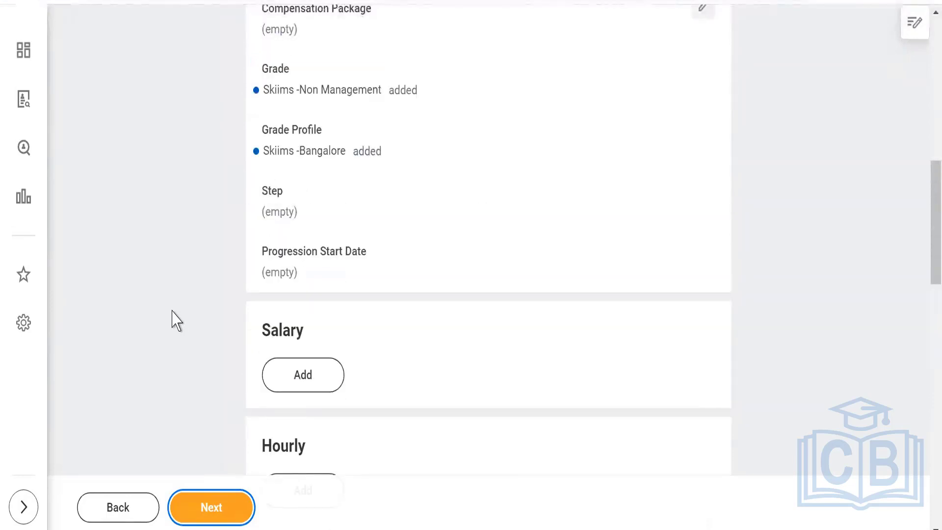
scroll(174, 319, "up", 4)
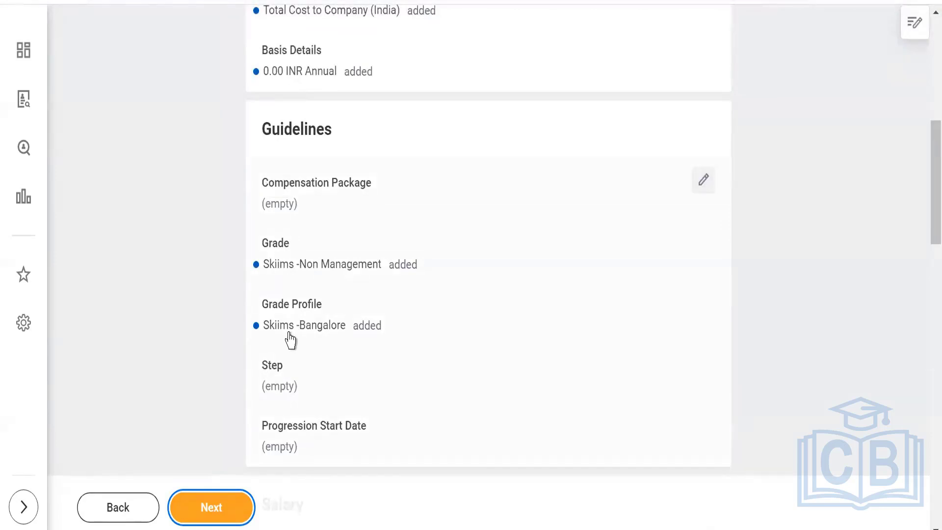
left_click(201, 506)
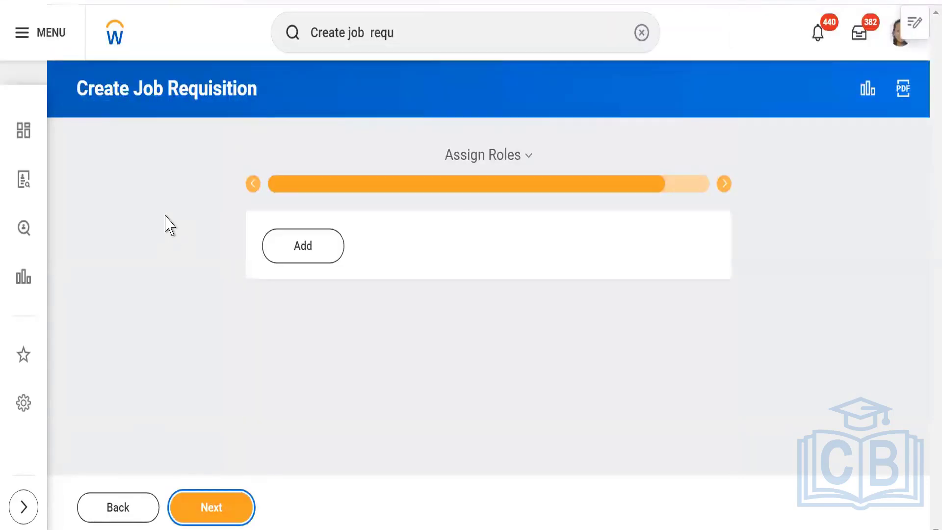
Assign the Primary Recruiter_Skiims role to the recruiter's P-00244 Consultant position.
left_click(288, 255)
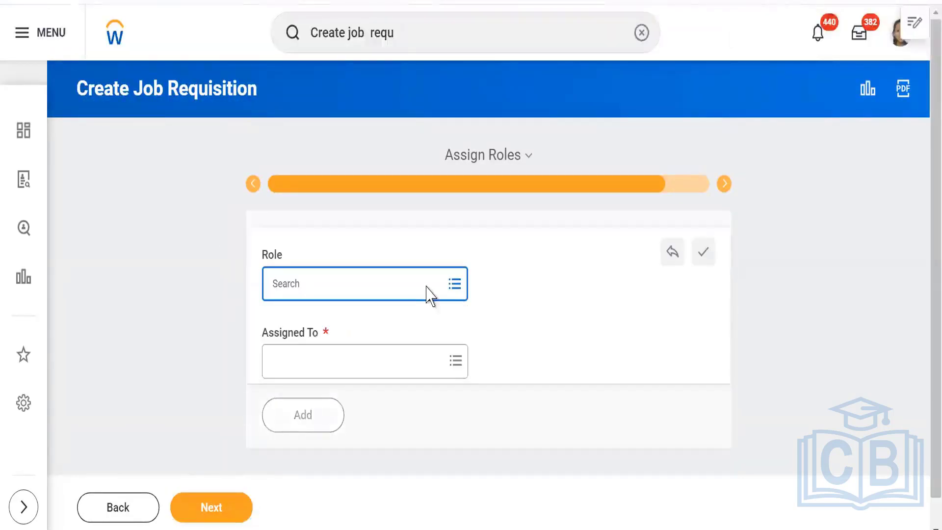
left_click(415, 280)
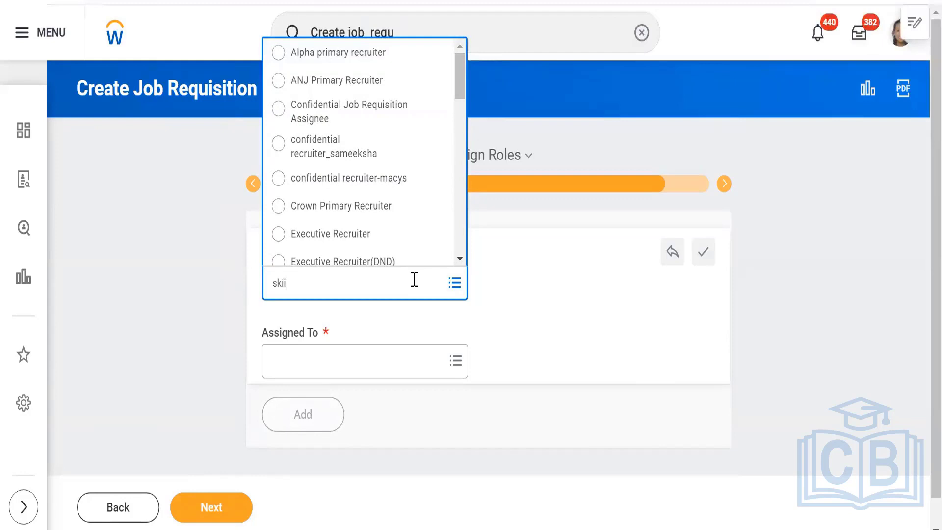
key("Return")
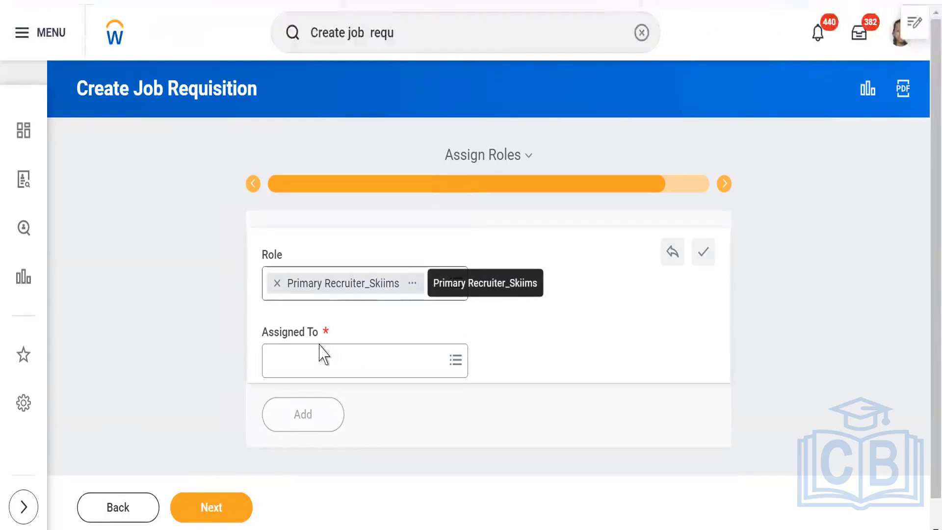
left_click(312, 361)
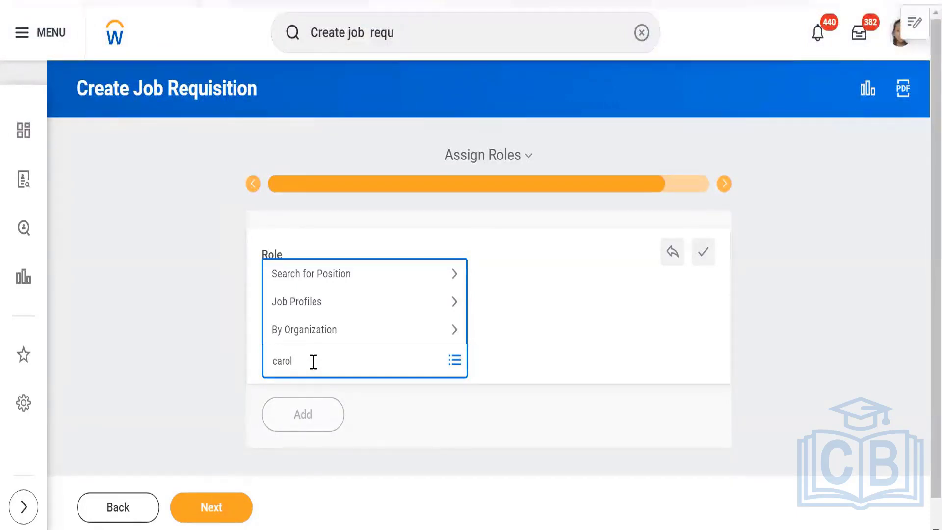
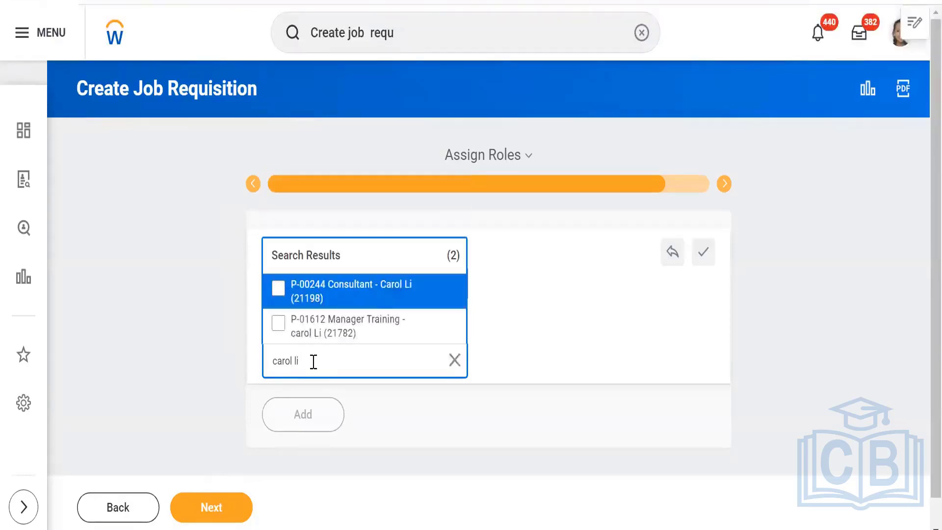
left_click(317, 293)
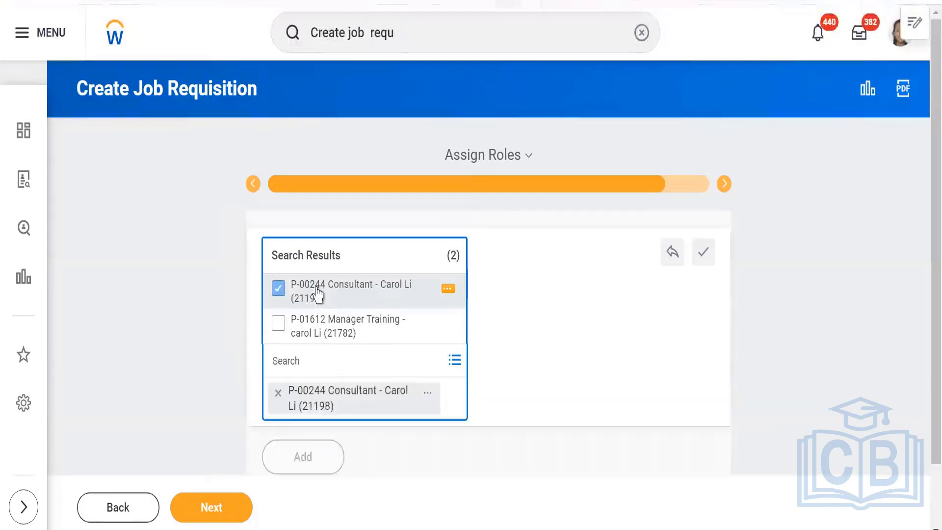
left_click(171, 322)
scroll(171, 322, "down", 1)
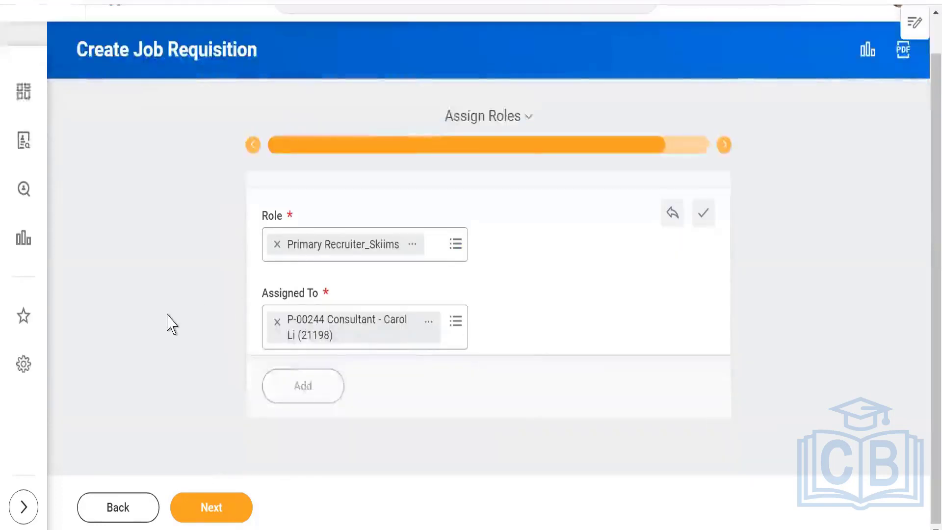
Continue to the review page and submit the job requisition.
left_click(211, 511)
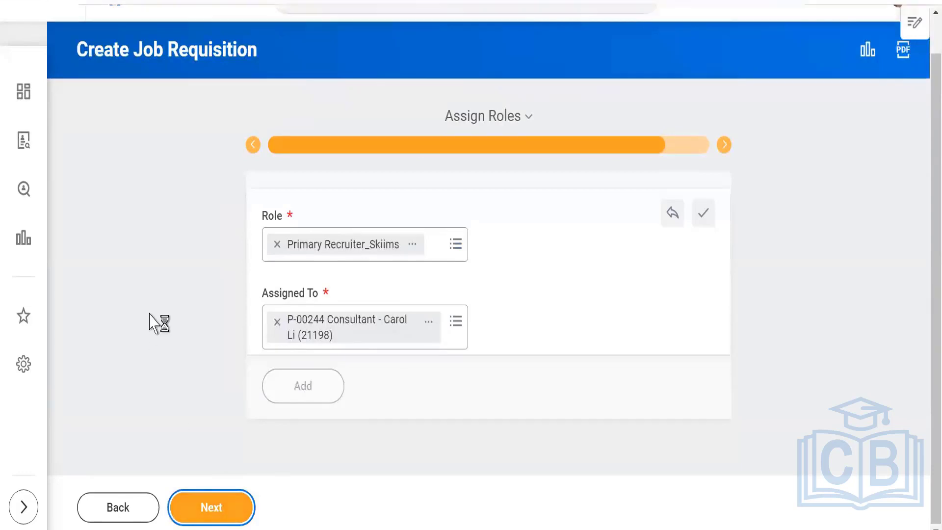
scroll(162, 294, "down", 10)
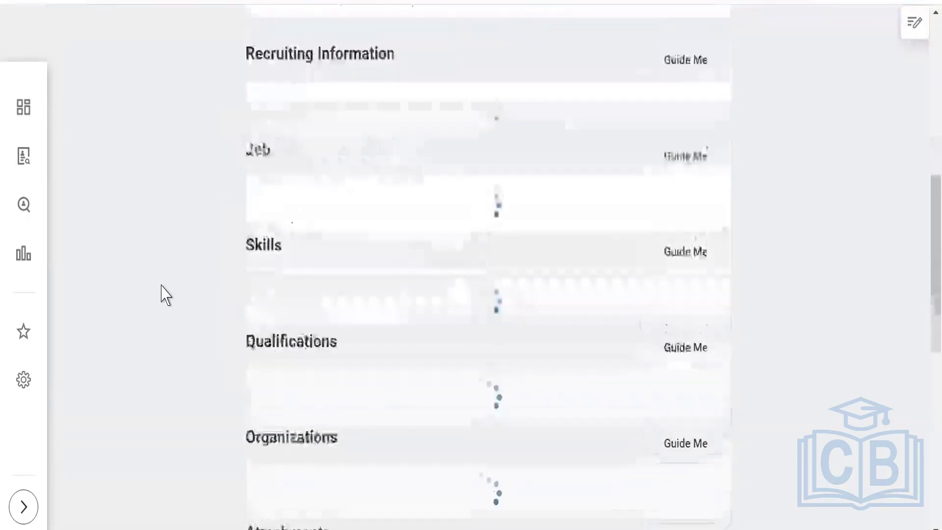
scroll(162, 294, "down", 15)
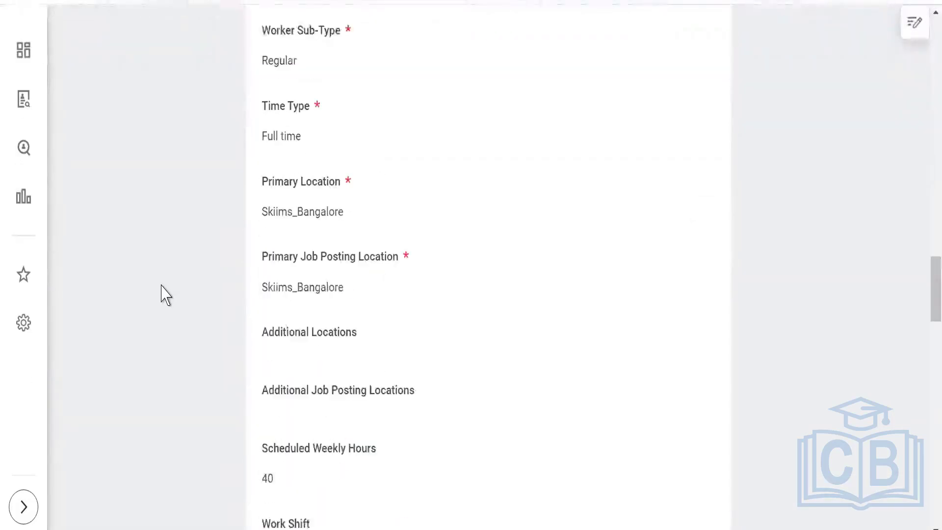
scroll(162, 294, "down", 20)
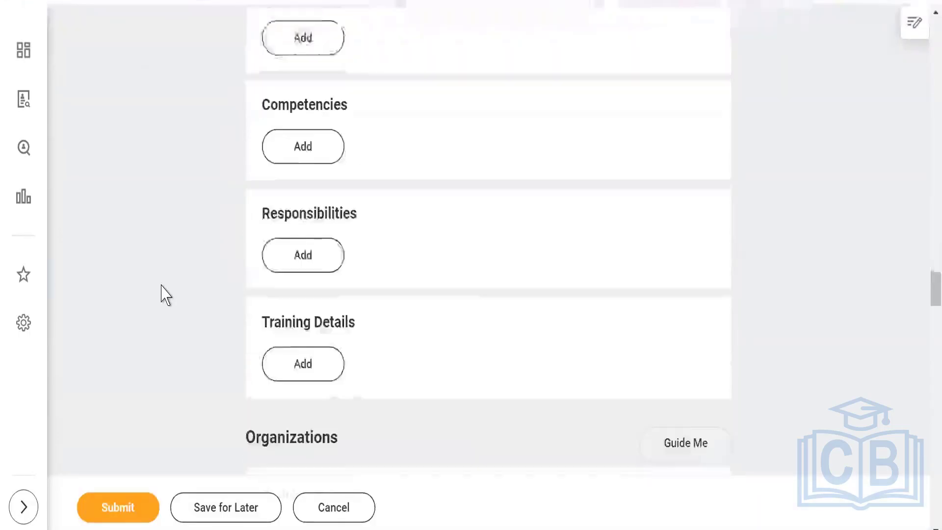
scroll(162, 294, "down", 15)
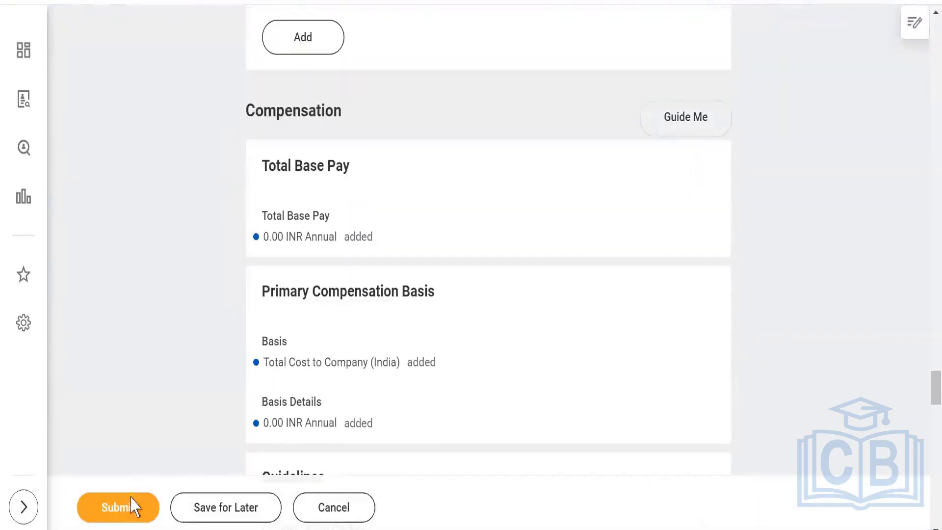
left_click(116, 515)
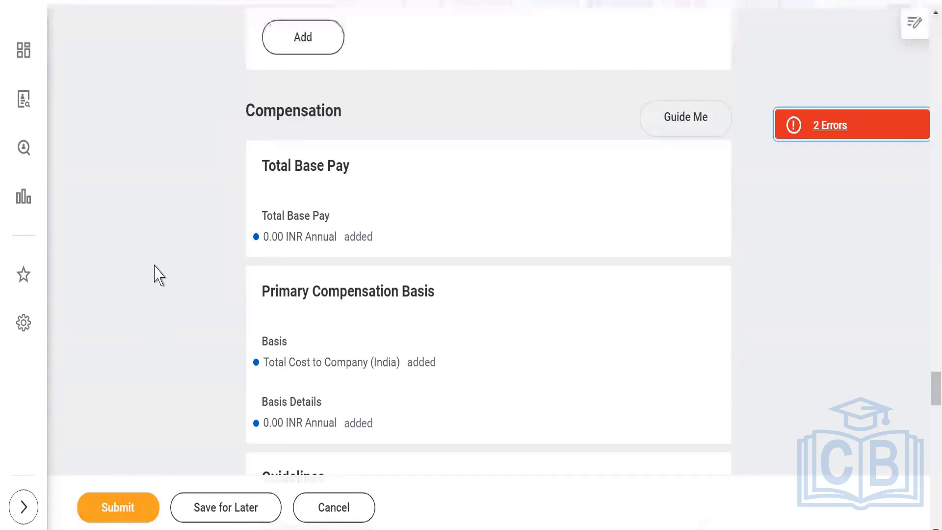
Set the compensation package to Skiims -Compensation Package and resubmit.
scroll(158, 275, "down", 10)
scroll(159, 275, "up", 3)
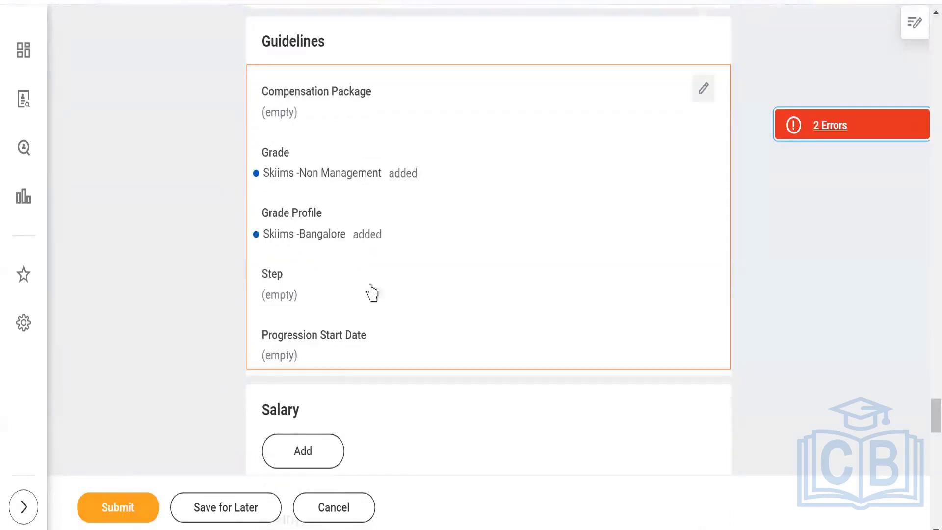
left_click(705, 86)
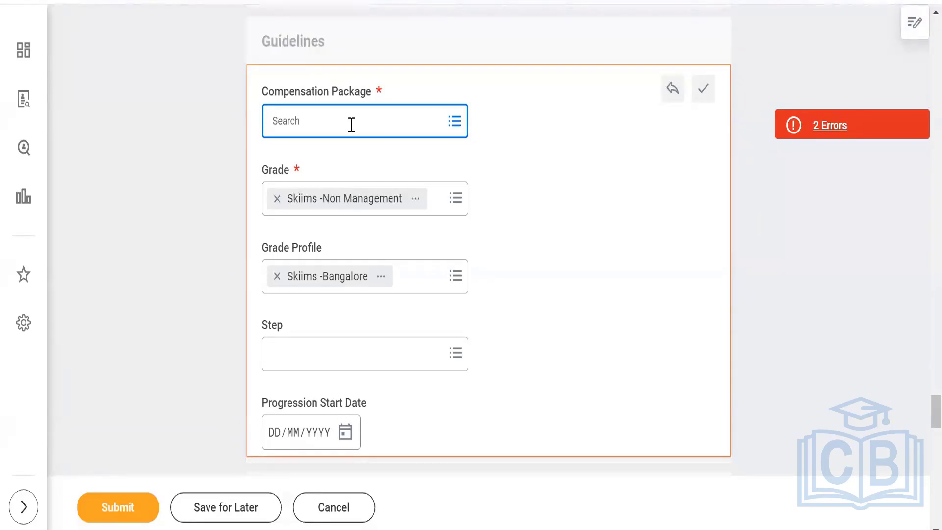
type("skiims")
key("Return")
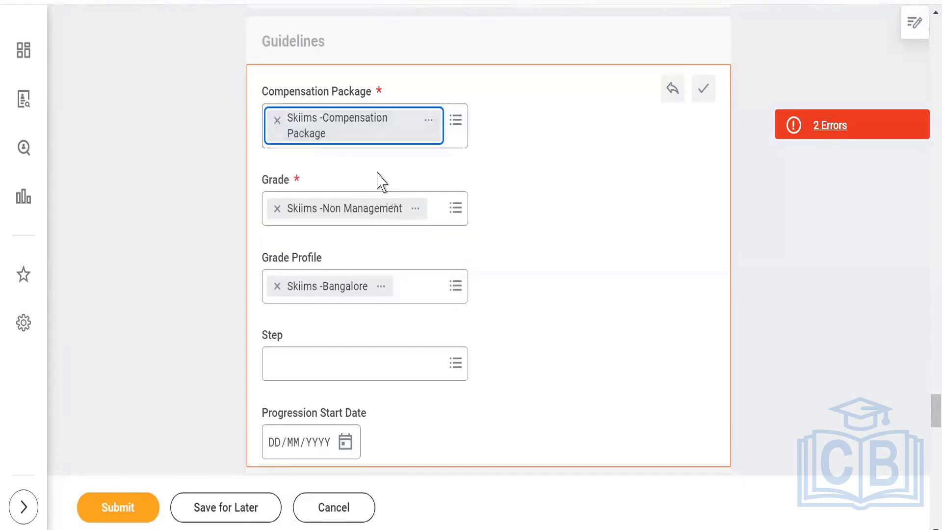
scroll(368, 348, "down", 5)
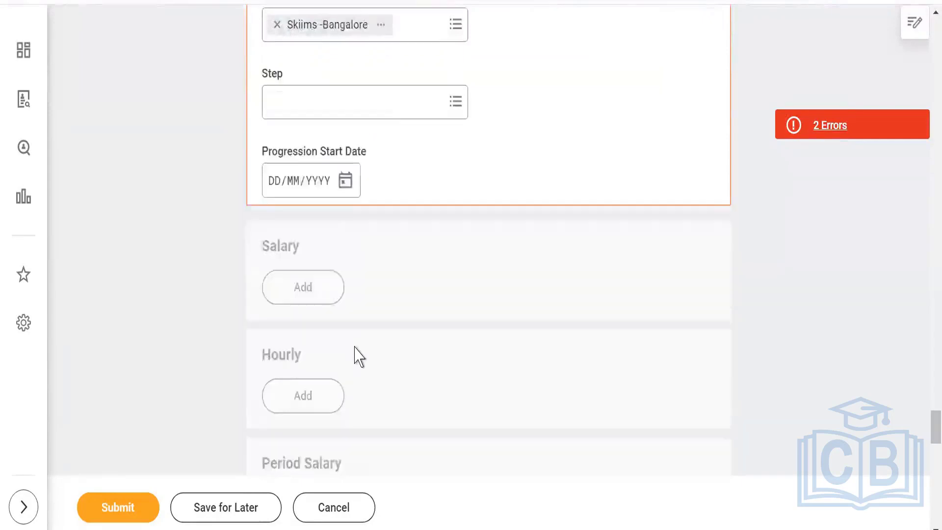
scroll(360, 356, "down", 3)
left_click(120, 509)
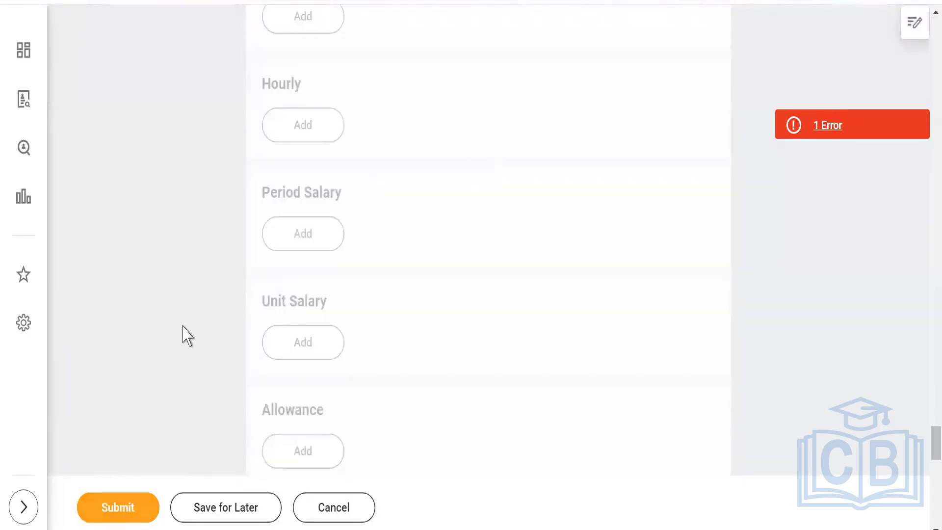
Check the error blocking submission and locate the Region field.
left_click(829, 125)
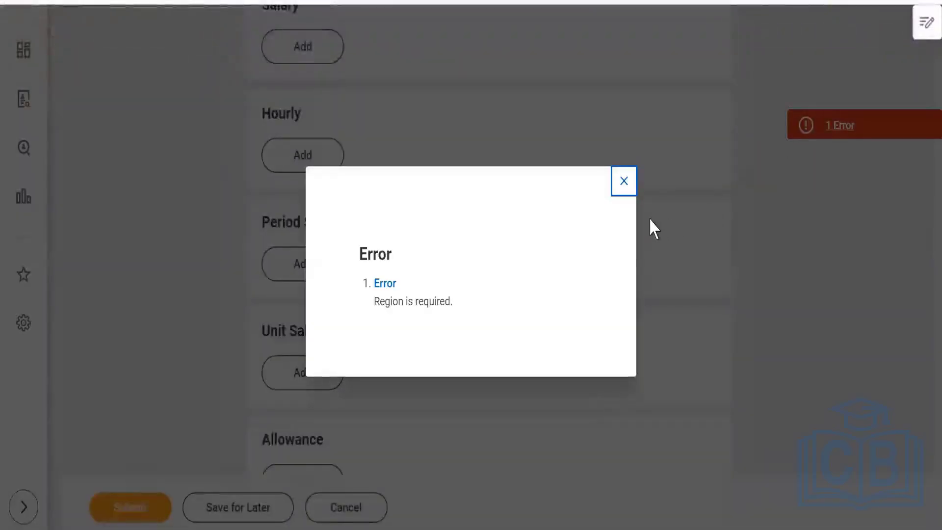
left_click(619, 181)
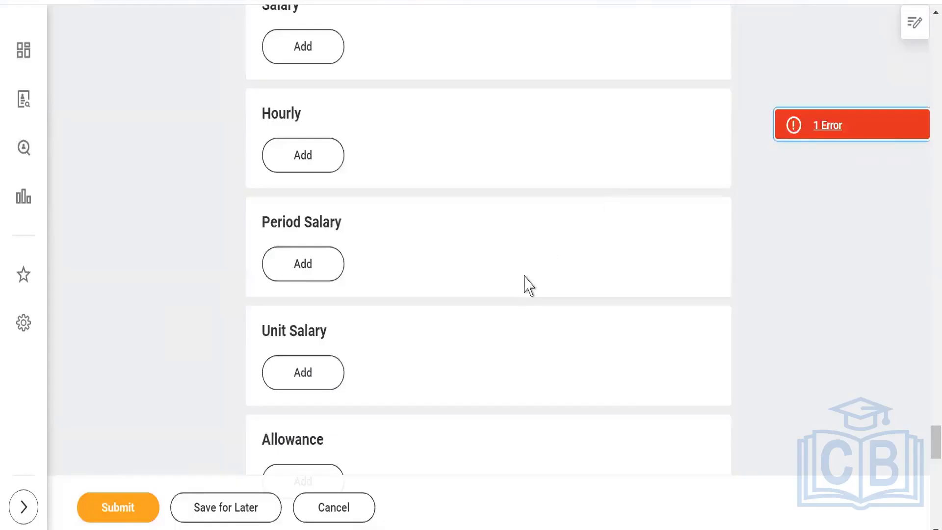
scroll(526, 284, "down", 7)
scroll(527, 284, "down", 10)
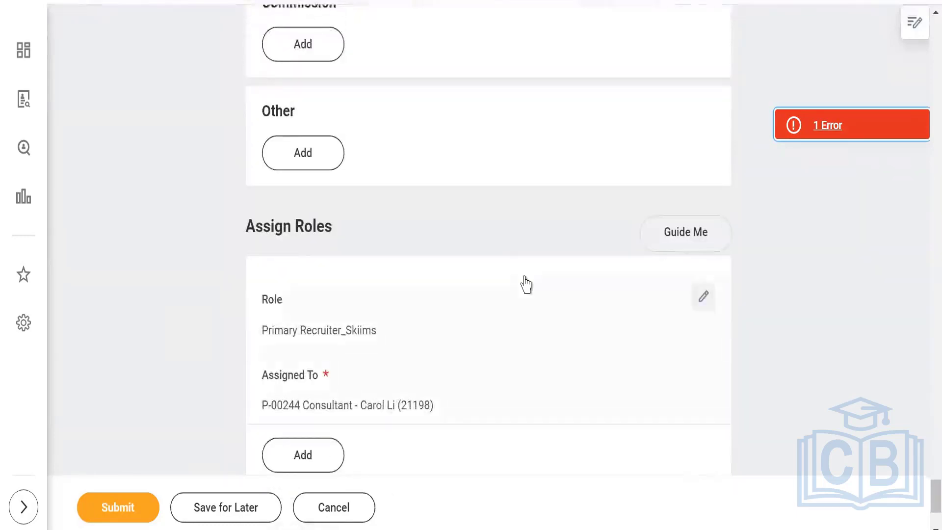
scroll(527, 285, "down", 3)
scroll(526, 284, "up", 8)
scroll(526, 285, "up", 20)
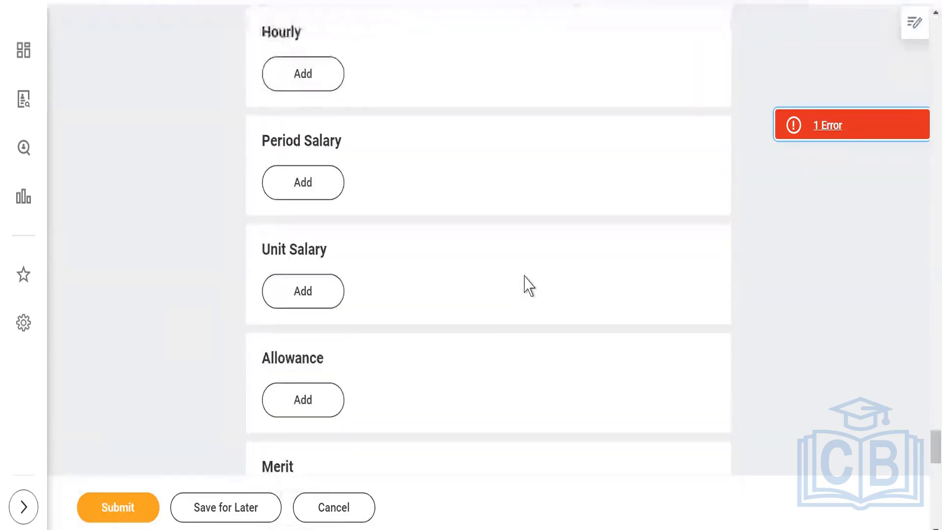
scroll(540, 284, "up", 15)
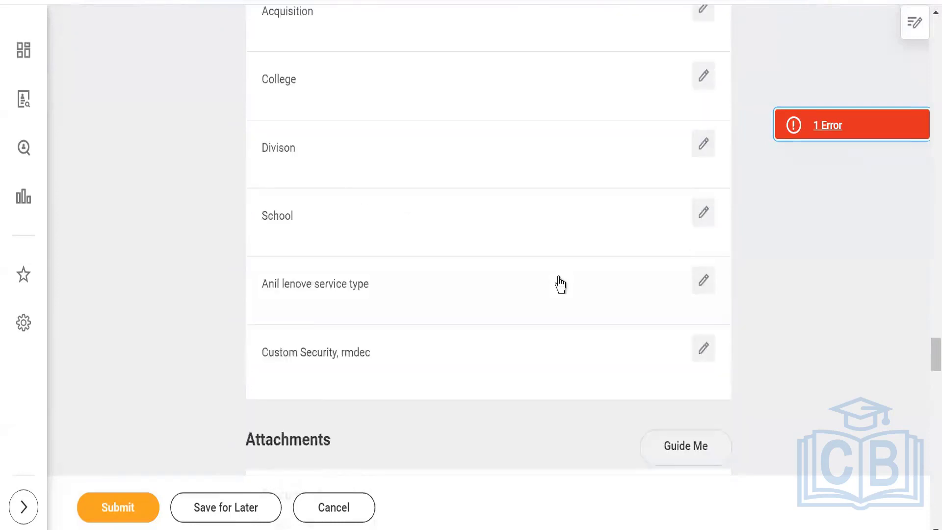
Set Region to 007 Binny Region under Organization and resubmit the requisition.
left_click(707, 99)
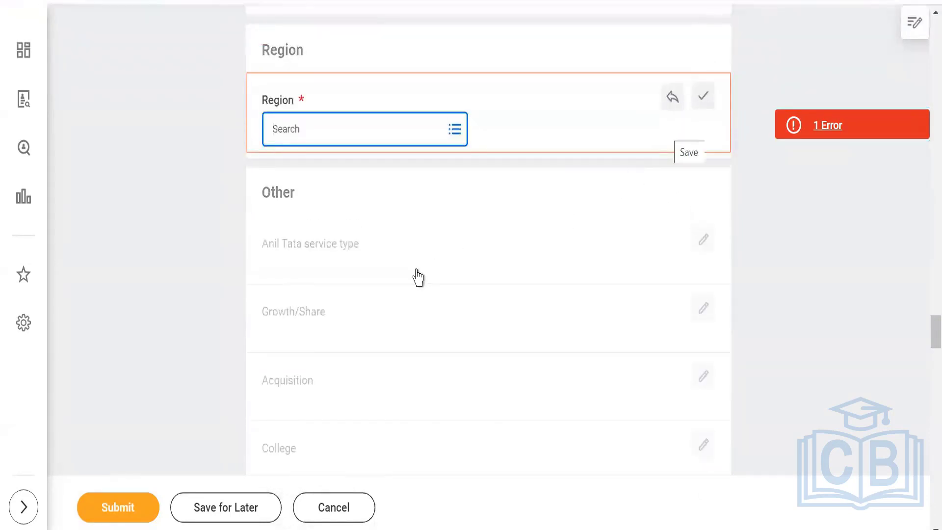
scroll(418, 277, "up", 5)
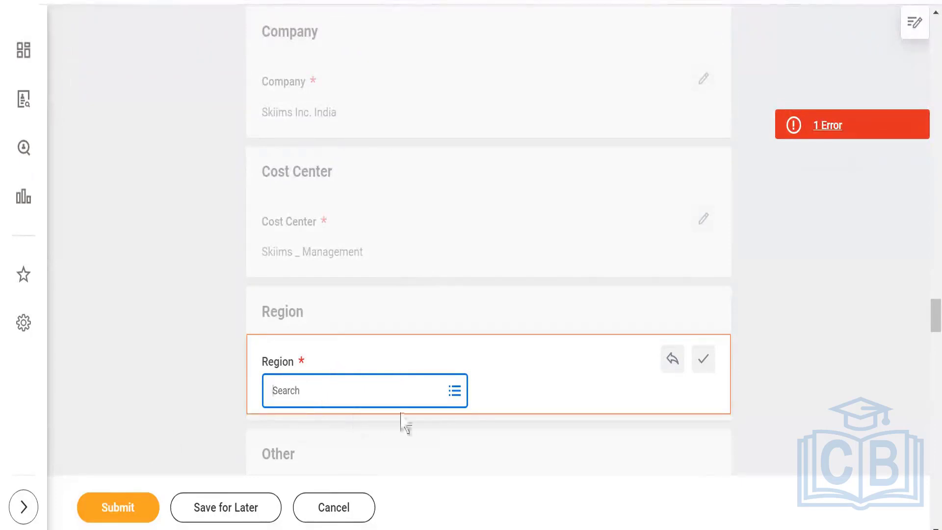
scroll(510, 263, "down", 2)
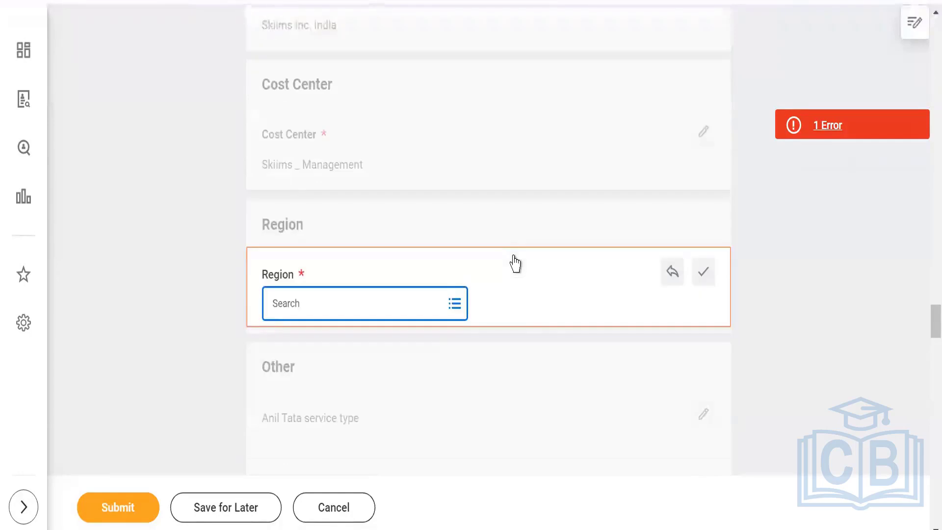
left_click(454, 304)
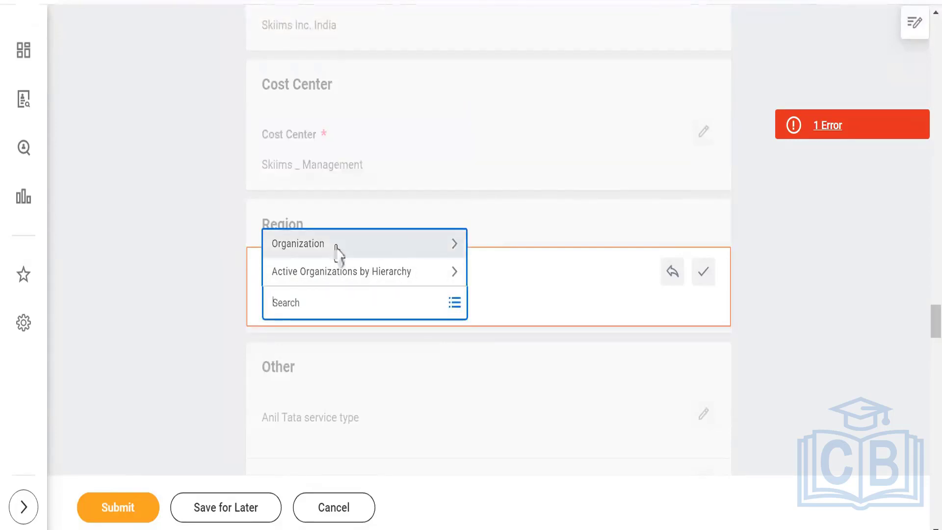
left_click(336, 246)
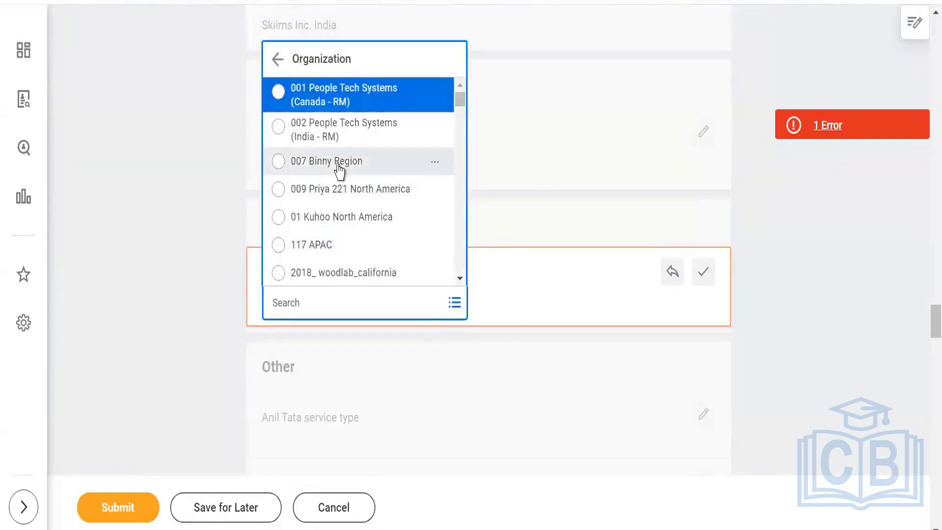
left_click(339, 167)
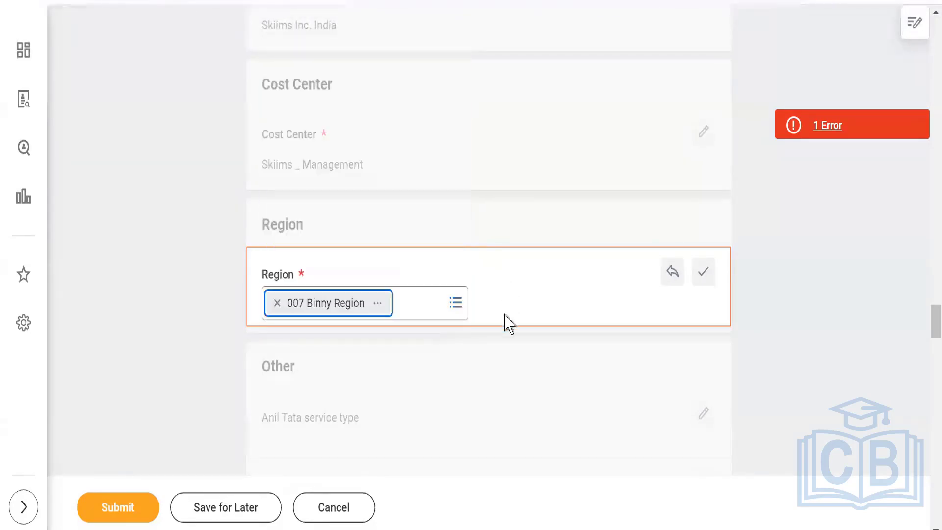
left_click(119, 510)
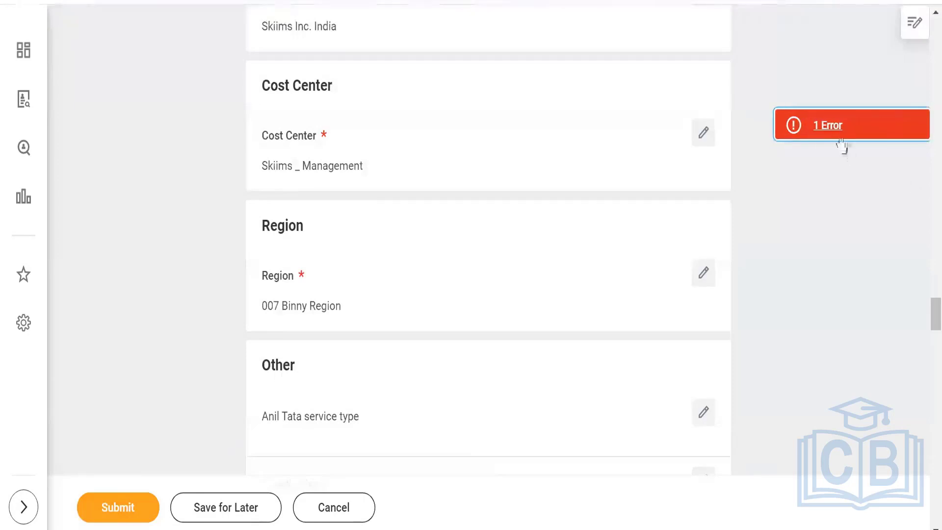
Enter a salary amount of 100,000.00 INR and submit the requisition successfully.
left_click(822, 129)
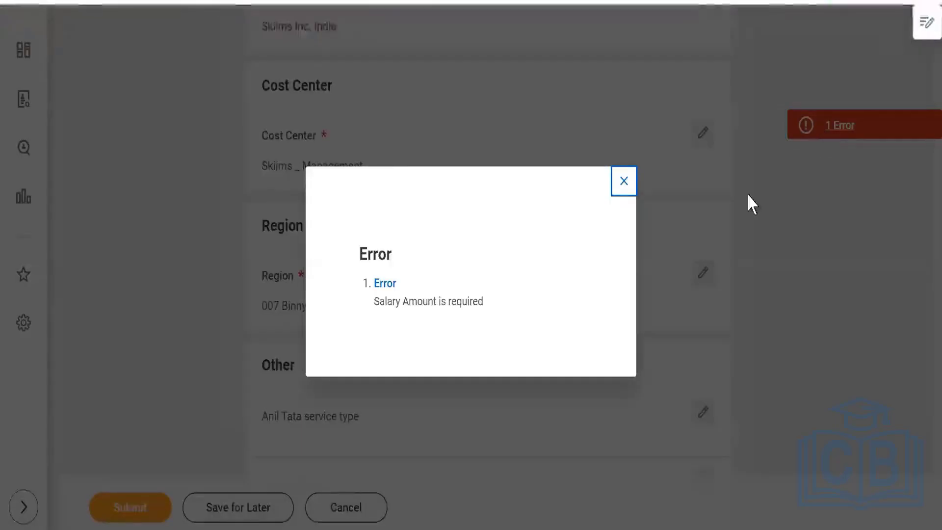
left_click(622, 181)
scroll(442, 290, "down", 12)
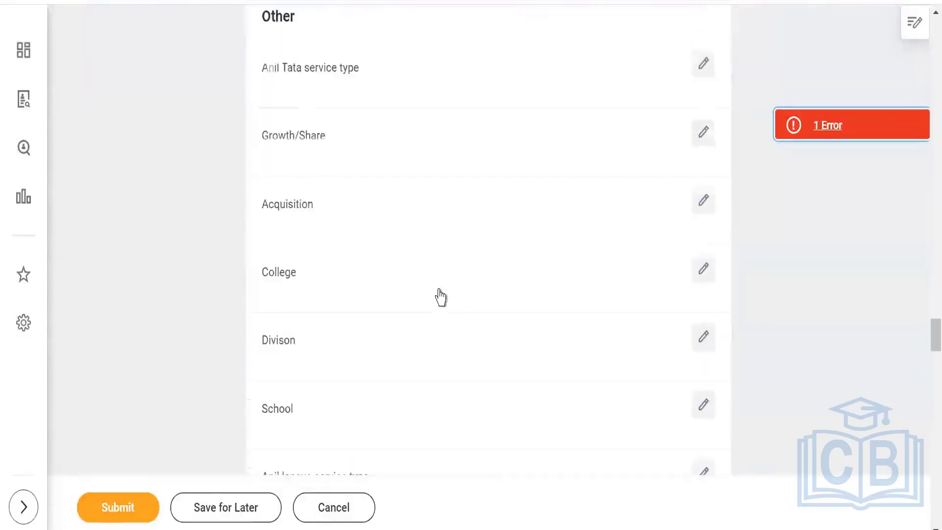
scroll(443, 298, "down", 20)
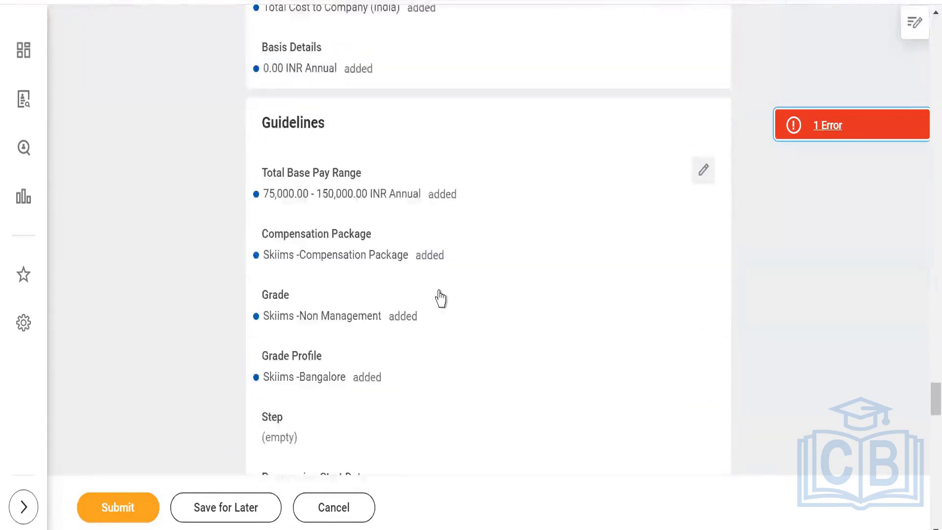
left_click(705, 167)
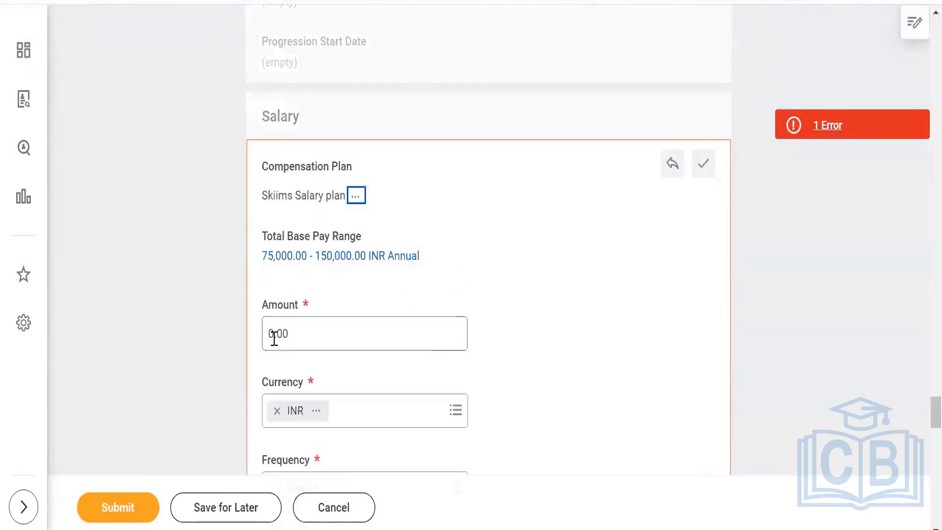
left_click(270, 336)
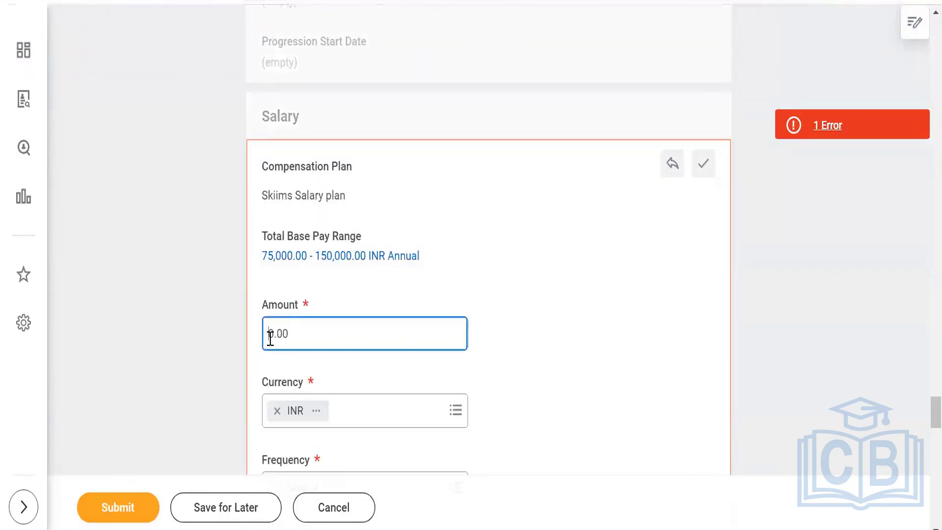
type("10000")
left_click(119, 505)
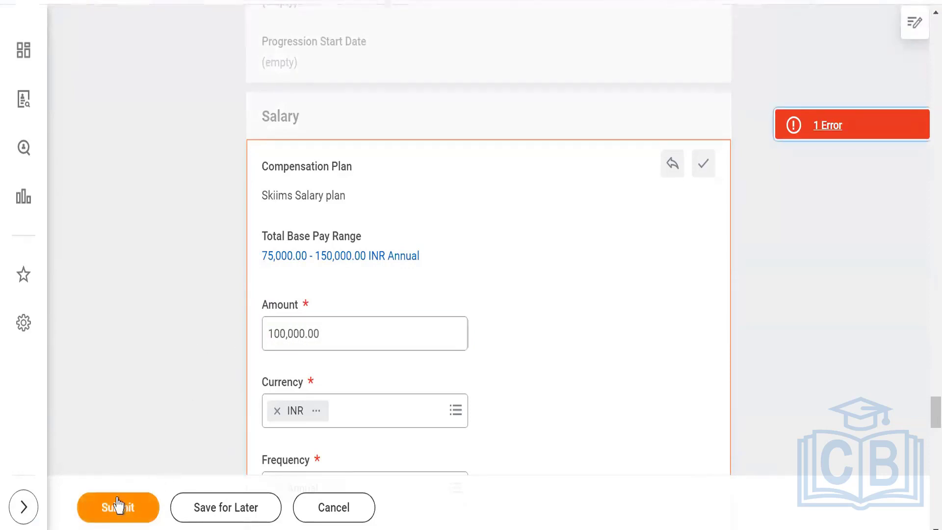
left_click(118, 506)
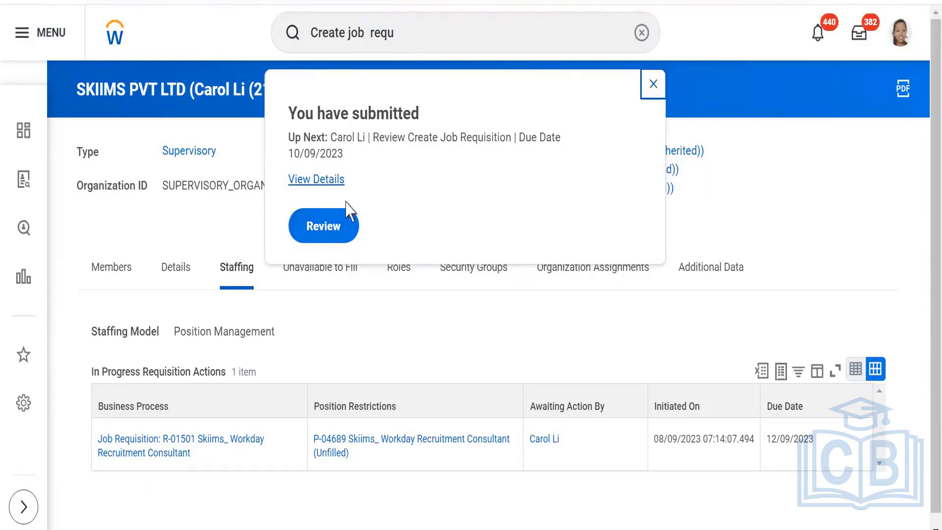
Review and approve requisition R-01501, then check the approval details.
left_click(320, 228)
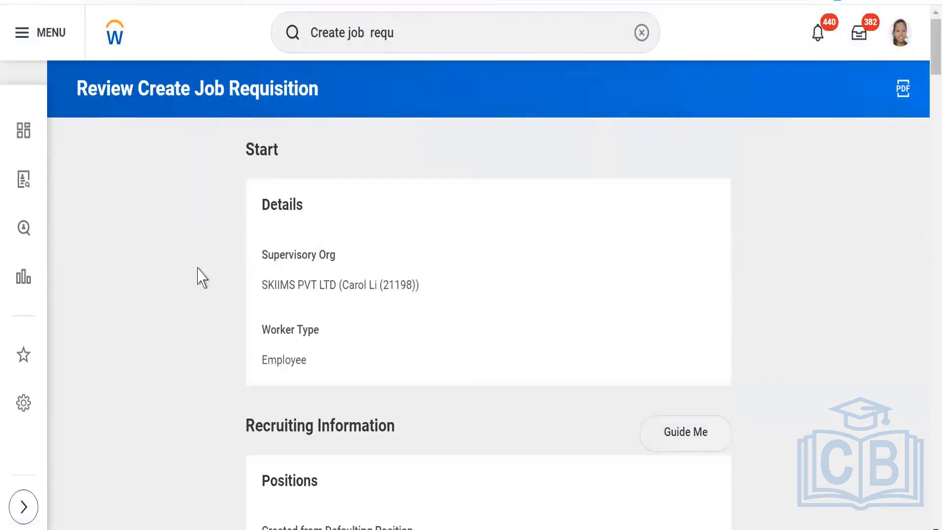
scroll(200, 301, "down", 15)
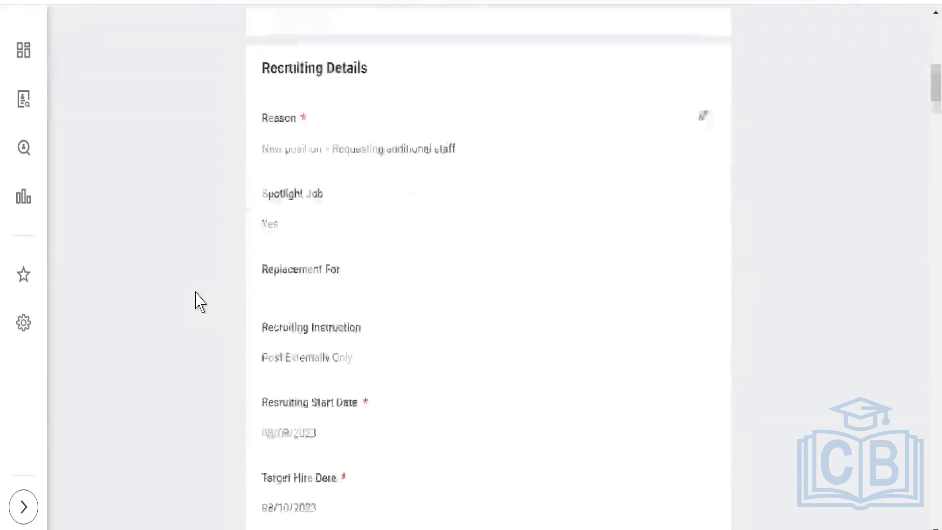
scroll(200, 305, "down", 20)
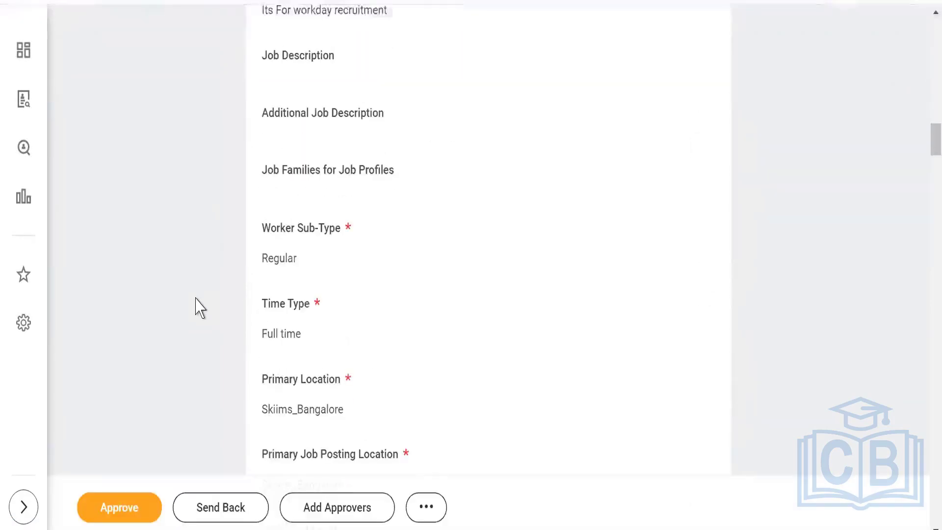
scroll(200, 311, "down", 13)
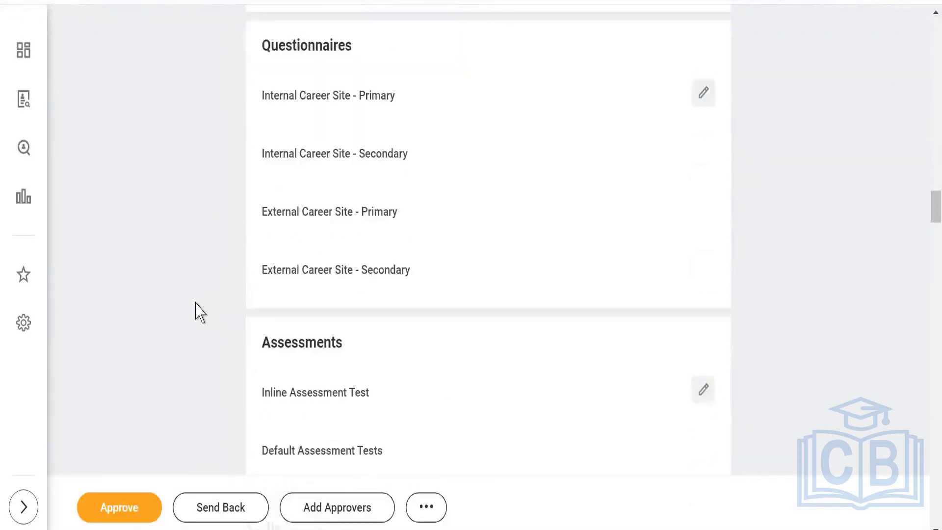
scroll(200, 312, "down", 7)
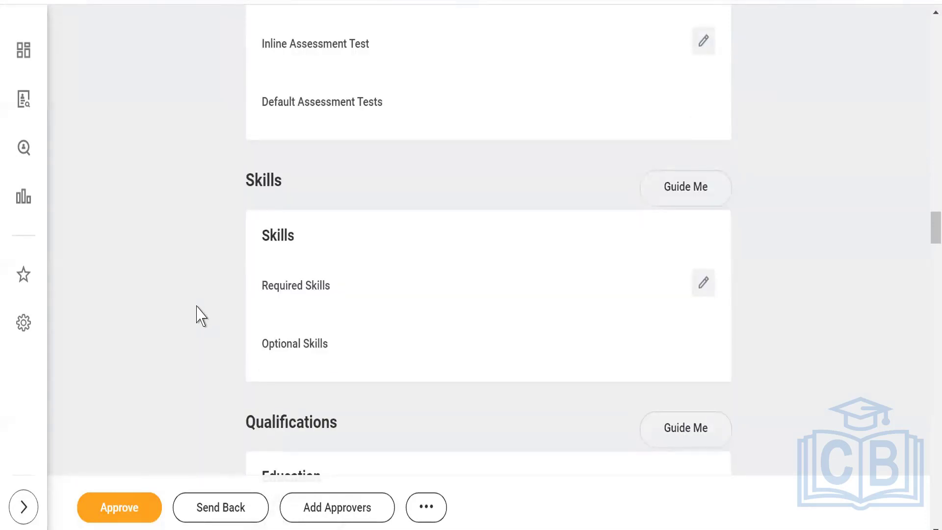
left_click(127, 508)
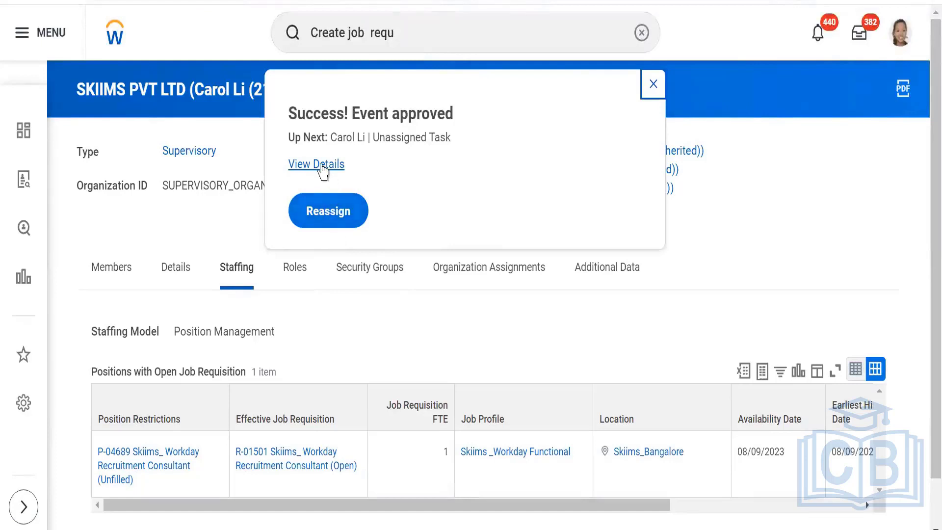
left_click(324, 166)
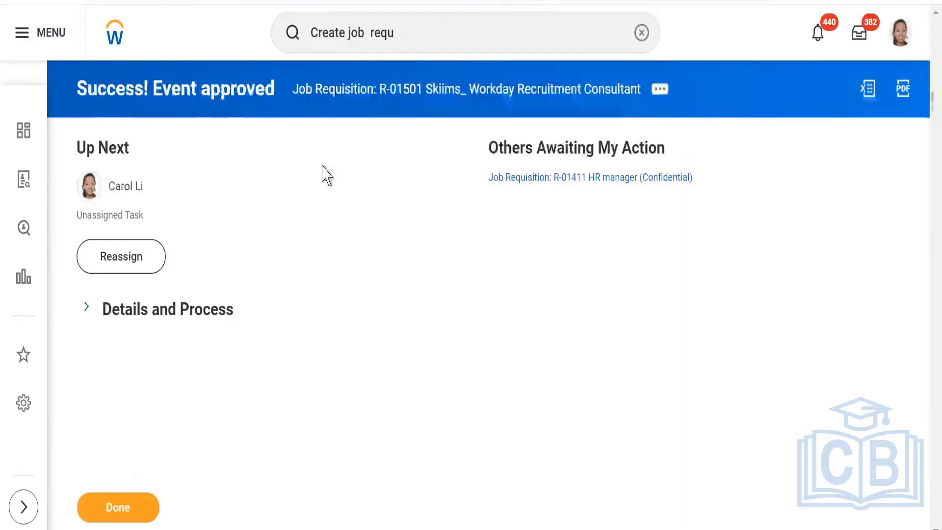
left_click(158, 253)
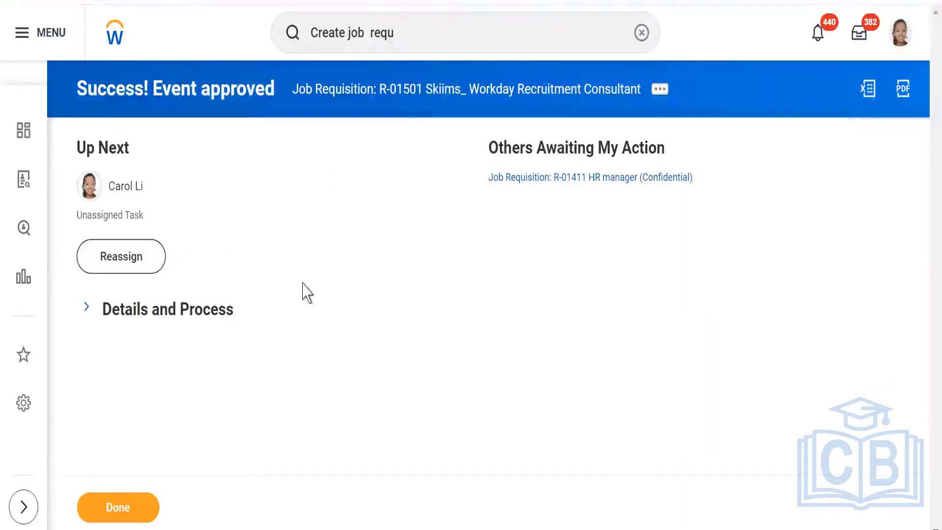
left_click(125, 507)
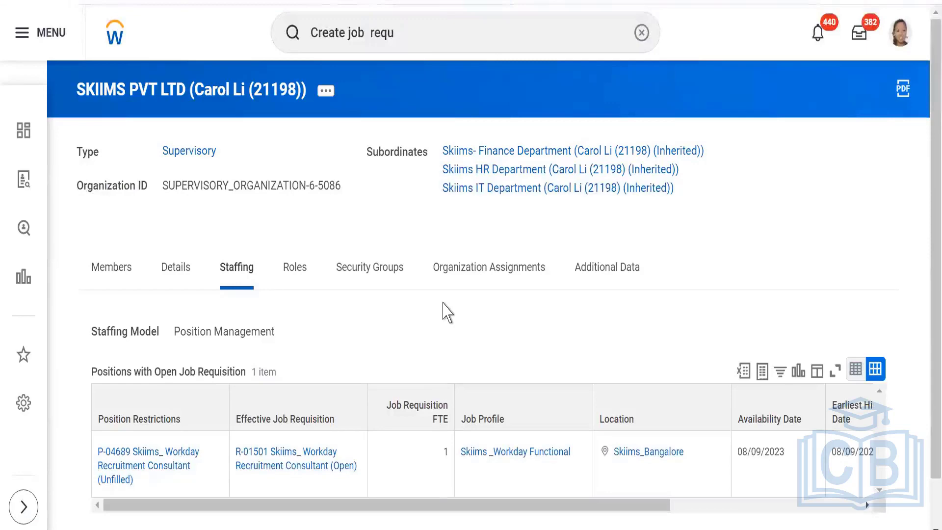
Scroll down the SKIIMS PVT LTD staffing page.
scroll(202, 479, "down", 1)
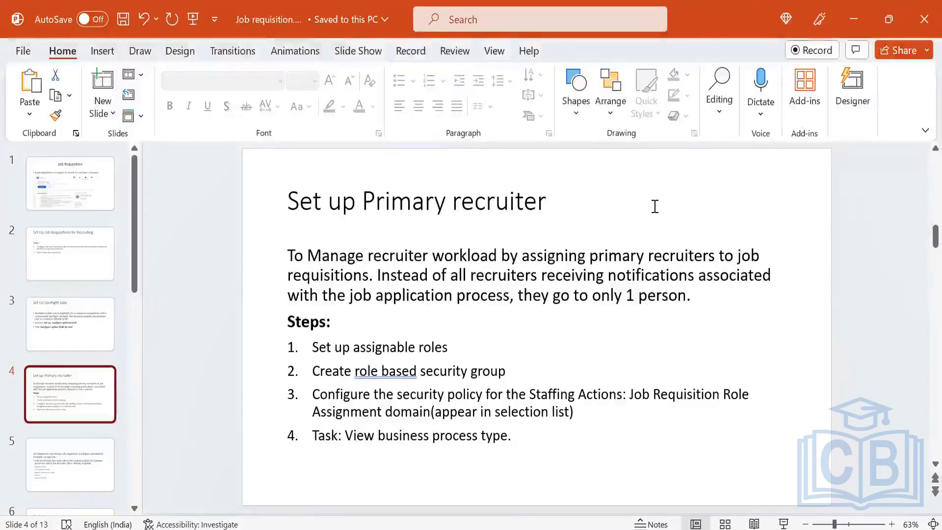
Go to the Set Up Spotlight Jobs slide and select its 'Configure option field' task name.
left_click(76, 248)
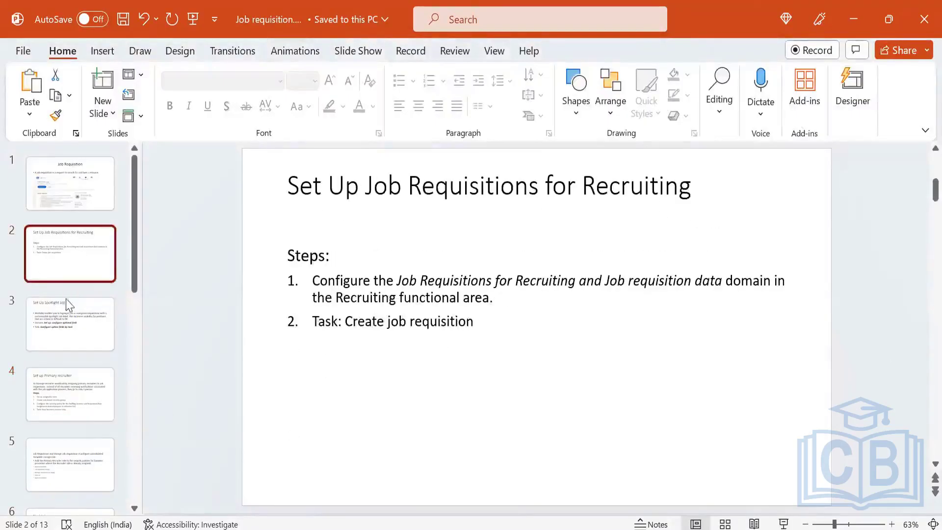
left_click(68, 324)
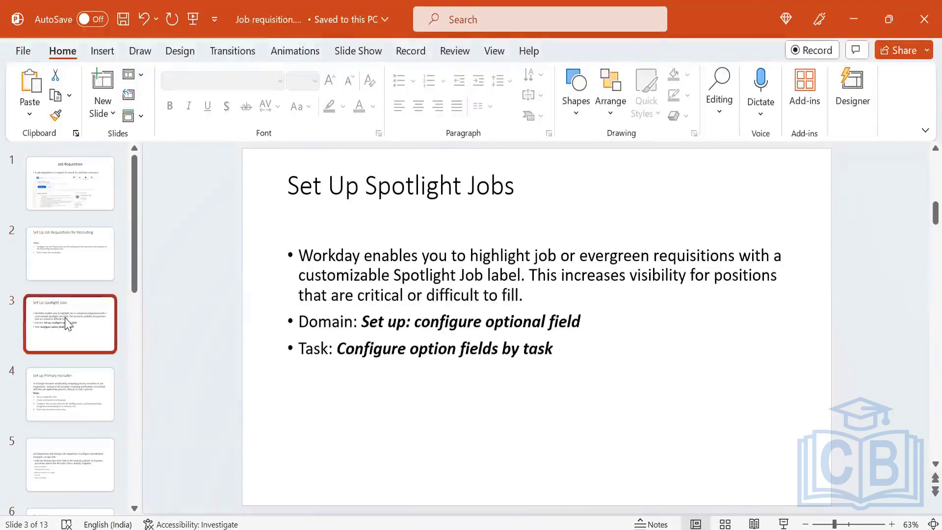
left_click(334, 346)
left_click_drag(339, 346, 492, 351)
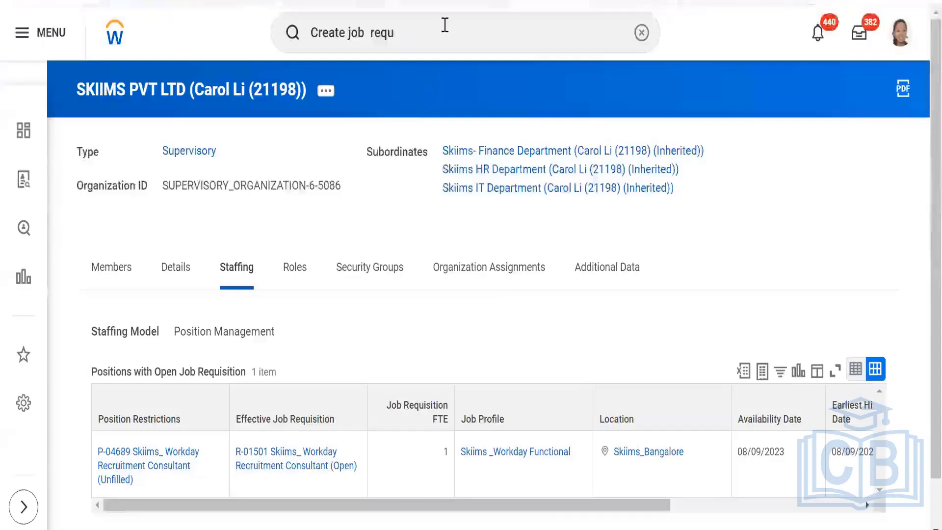
Paste the task name into search and open Configure Optional Fields for the Job Requisition functional area.
left_click_drag(444, 25, 260, 34)
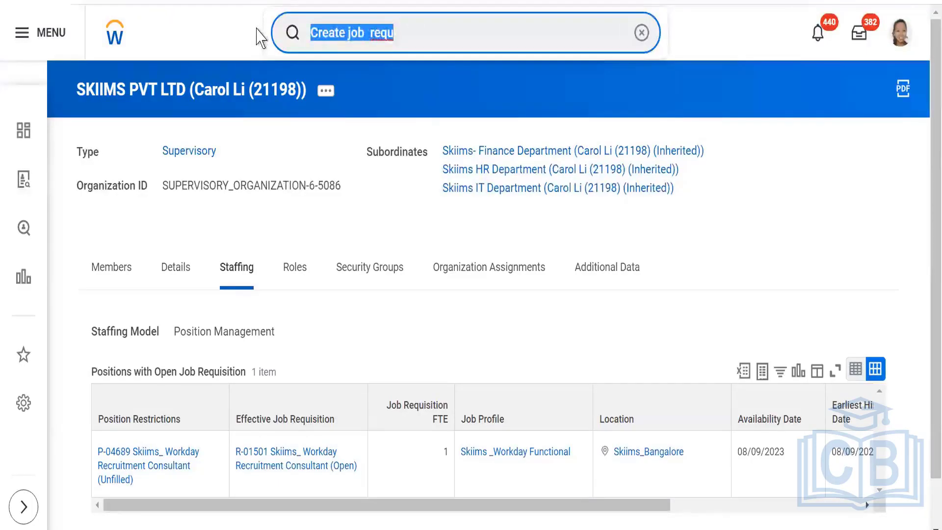
type("Configure option fields")
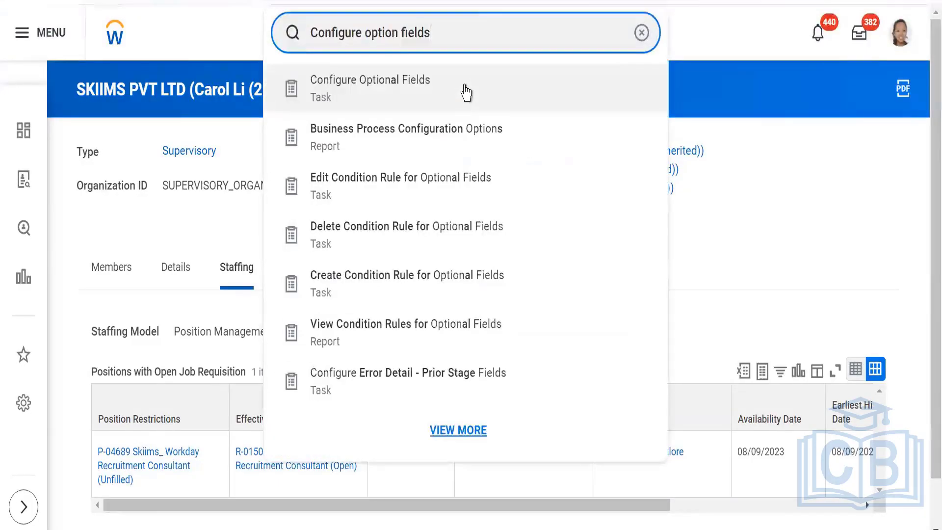
left_click(414, 84)
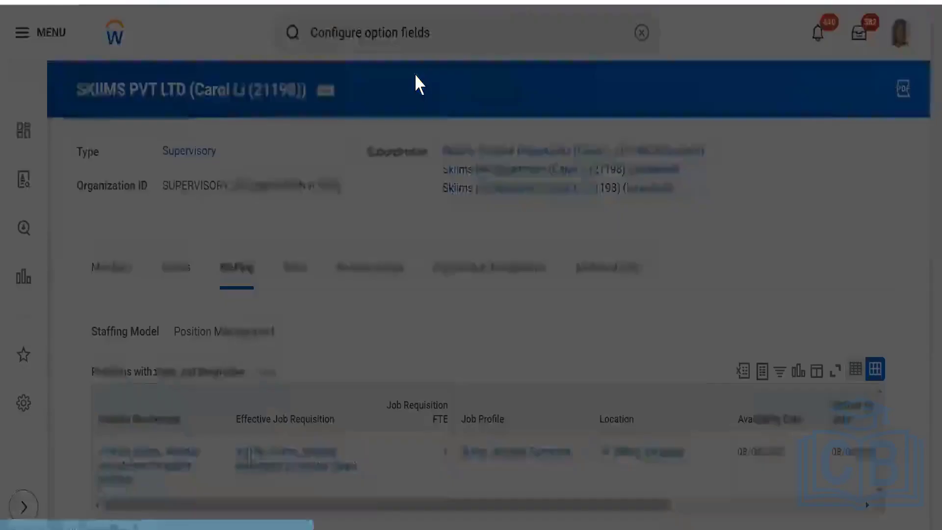
left_click(413, 226)
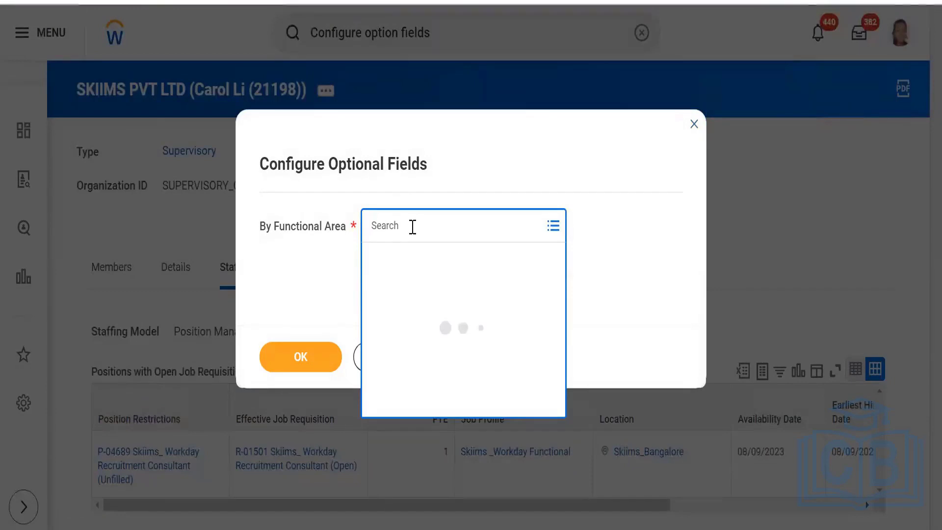
type("job")
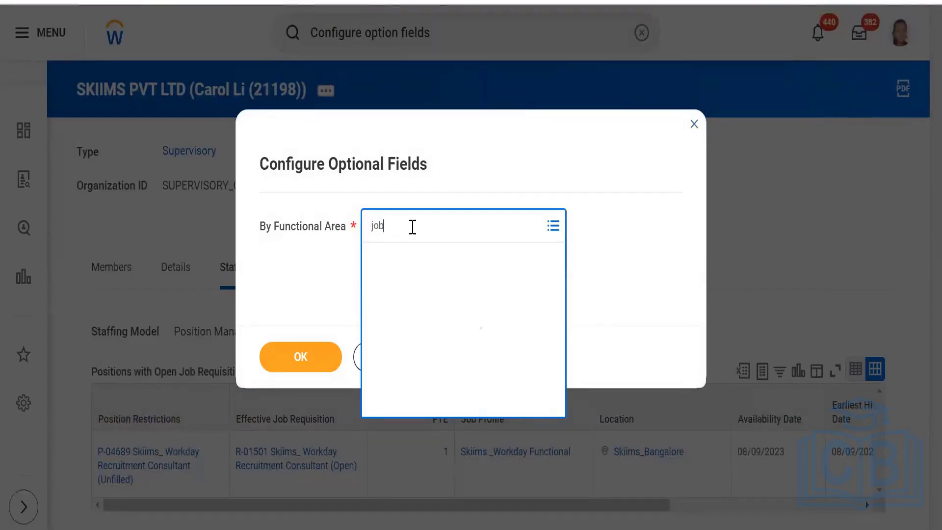
type(" requi")
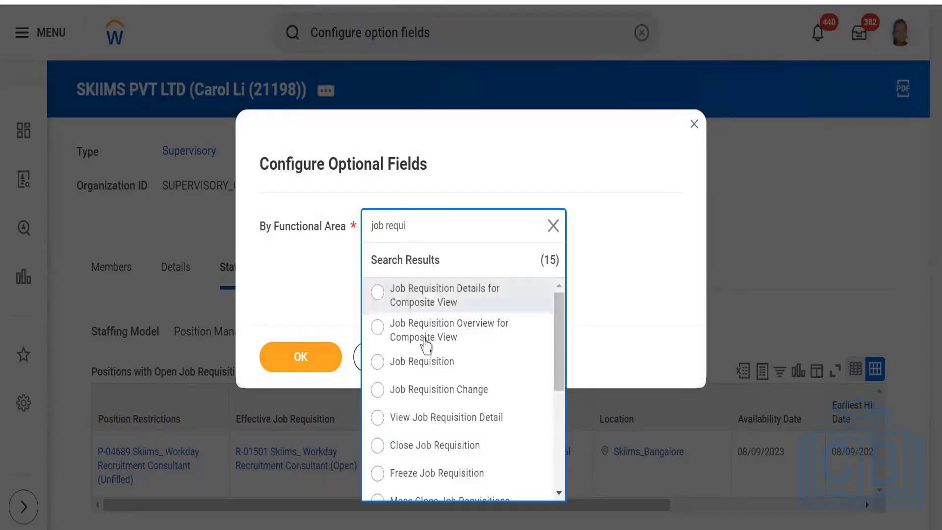
left_click(425, 366)
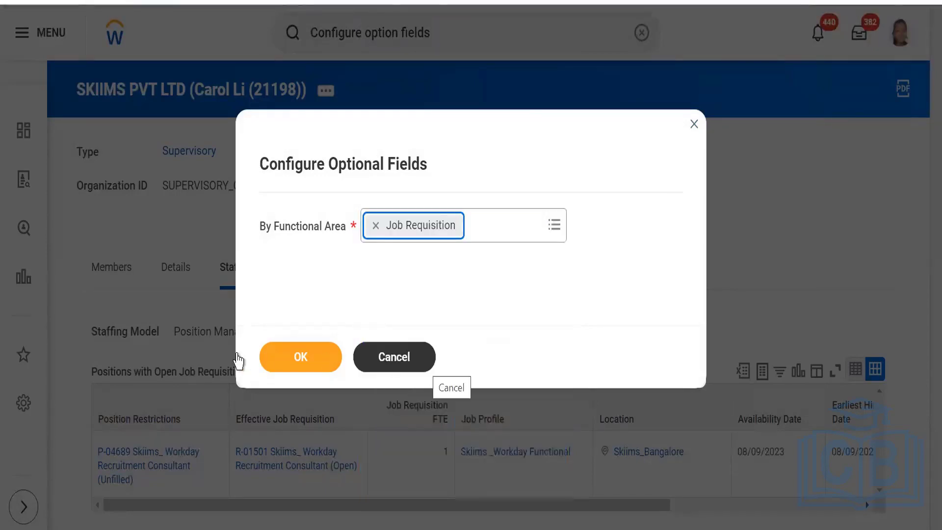
left_click(284, 368)
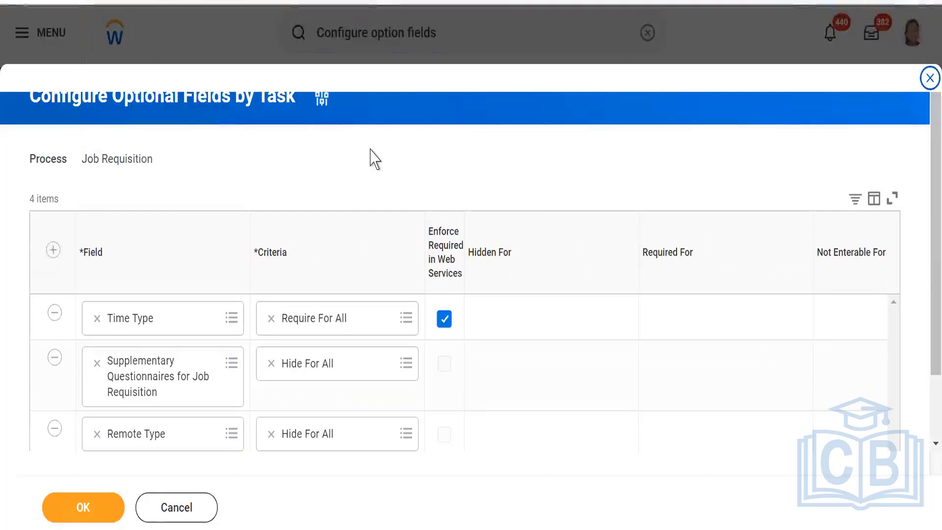
Add a Spotlight Job row to the Job Requisition optional fields with Hide For All criteria.
scroll(240, 383, "down", 2)
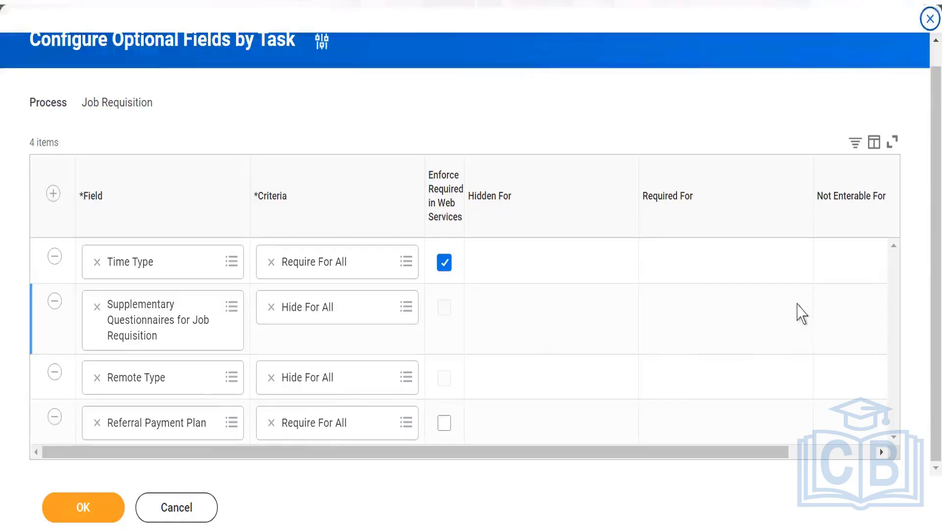
left_click(53, 195)
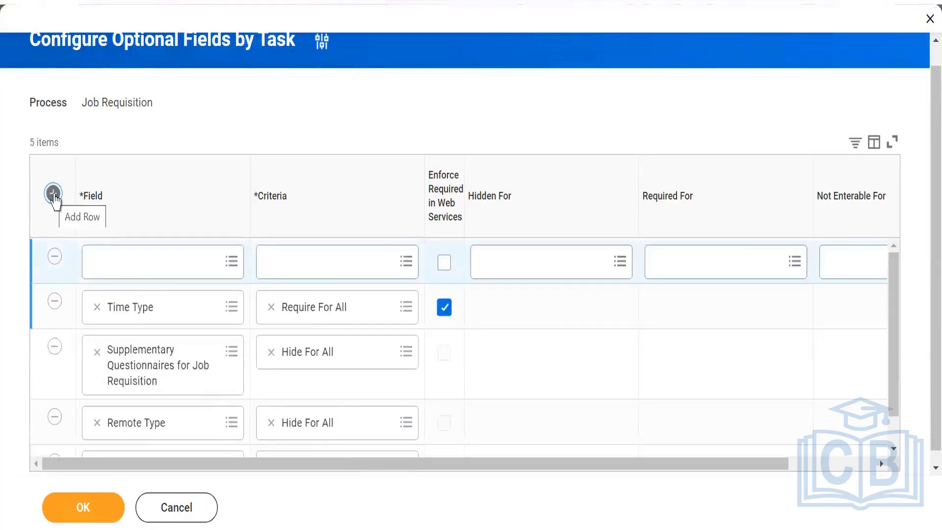
left_click(135, 261)
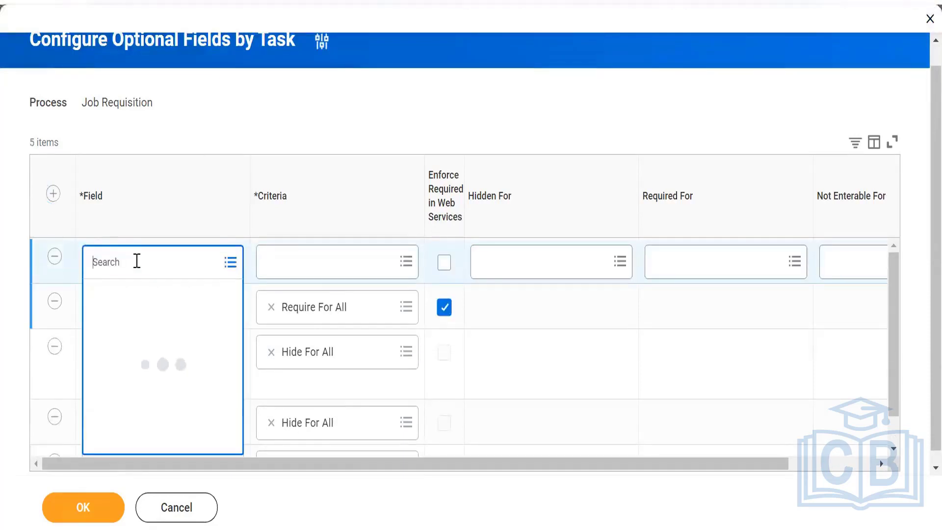
type("s")
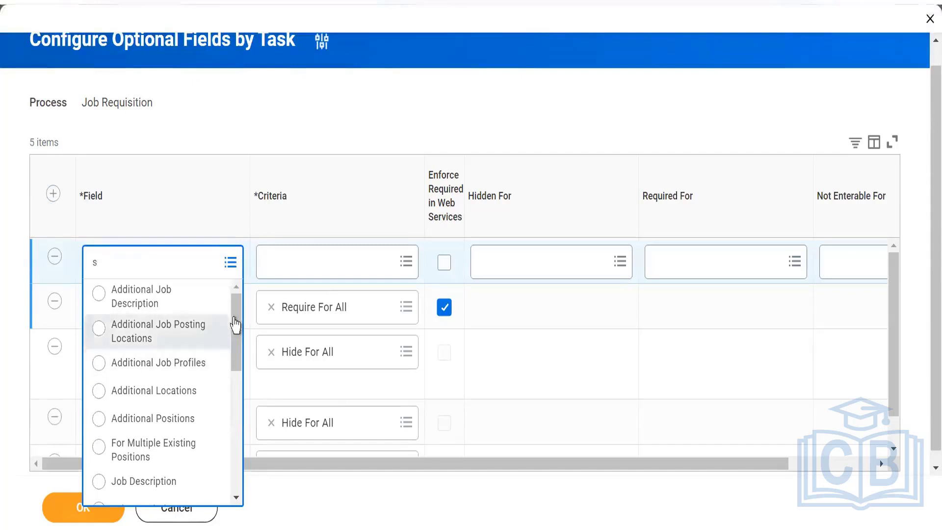
left_click_drag(238, 361, 237, 464)
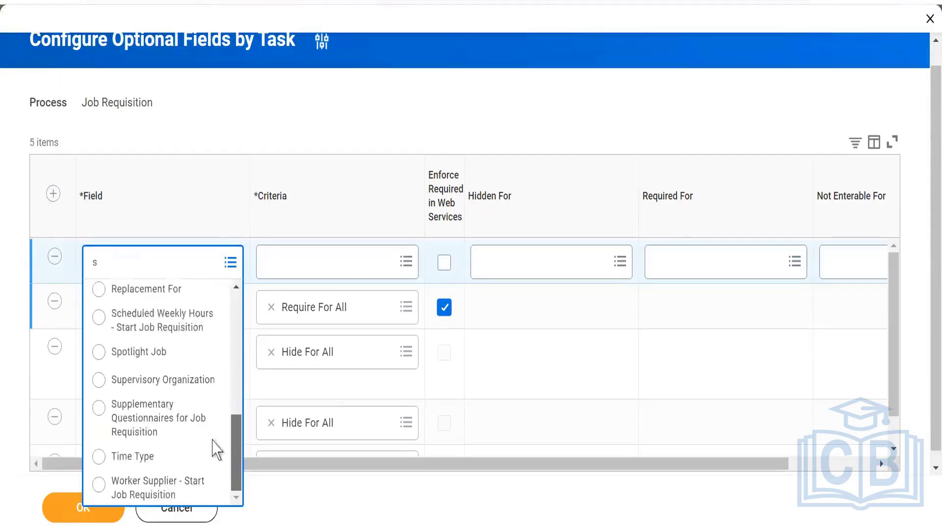
left_click(126, 352)
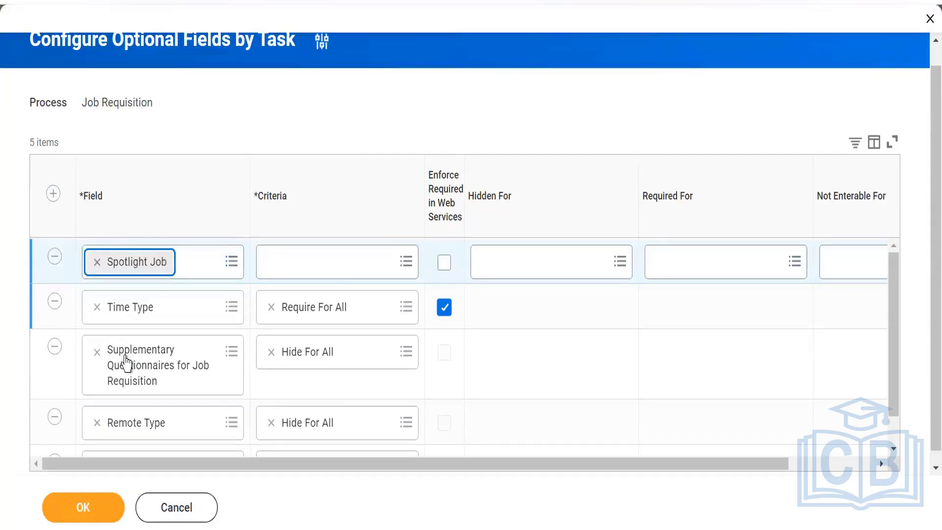
left_click(349, 264)
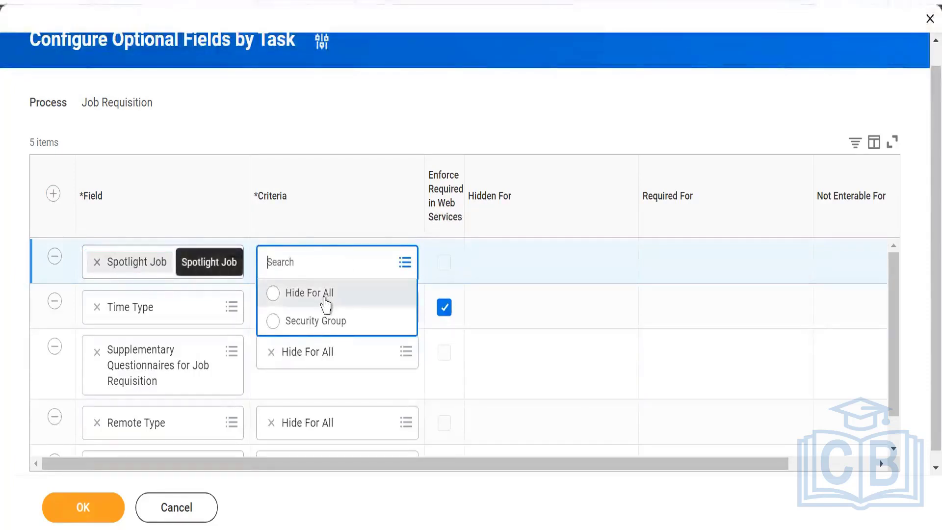
left_click(324, 300)
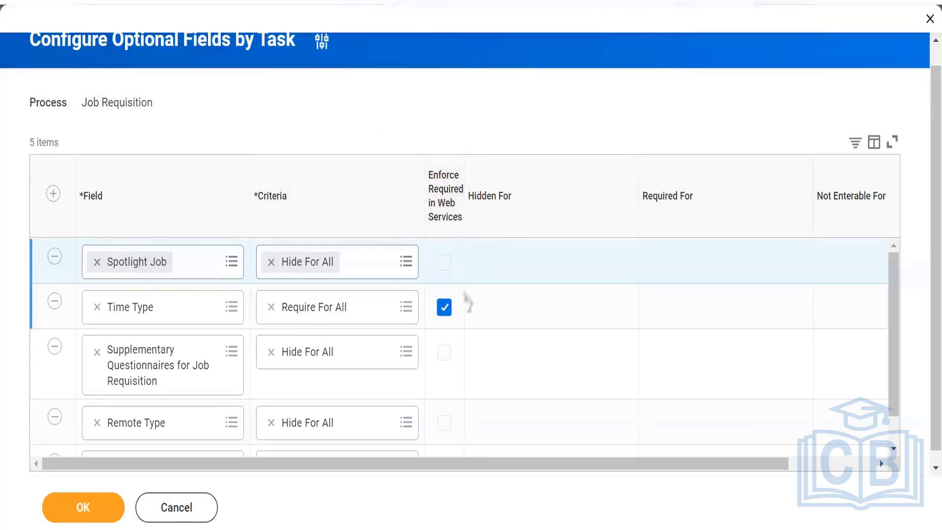
Try restricting Spotlight Job to the AMEX HR Partner security group, then revert to Hide For All.
left_click(271, 262)
left_click(390, 263)
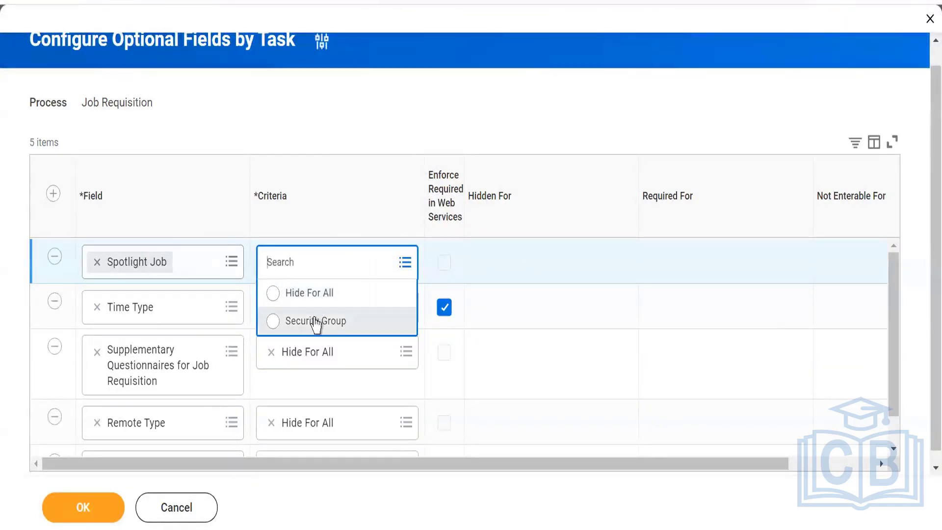
left_click(316, 322)
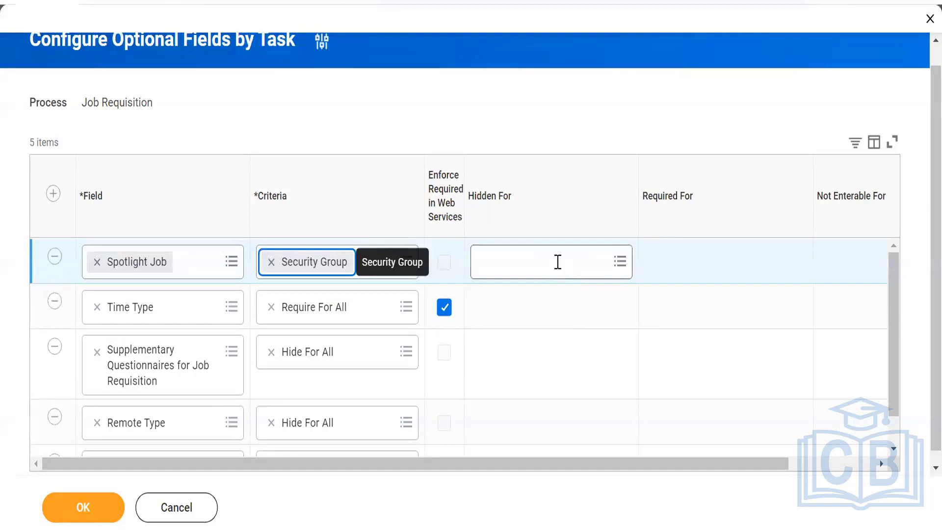
left_click(558, 262)
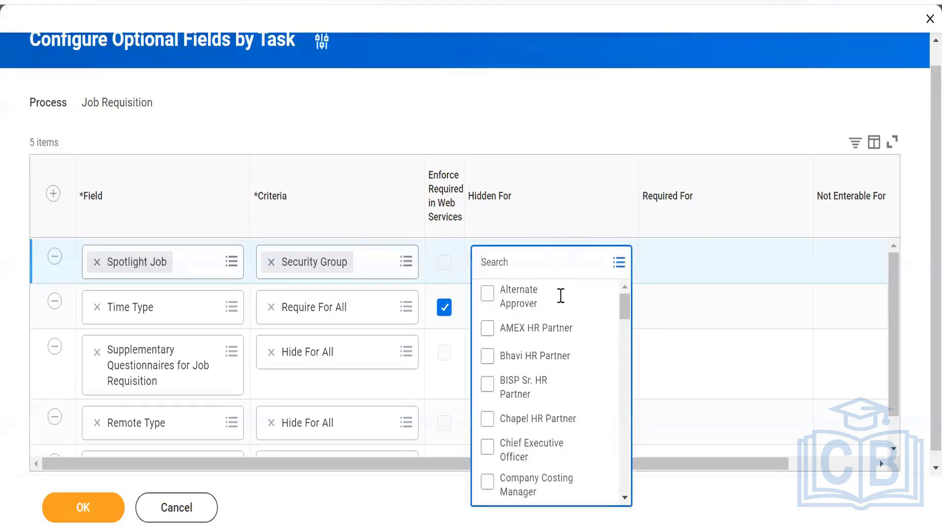
left_click(556, 328)
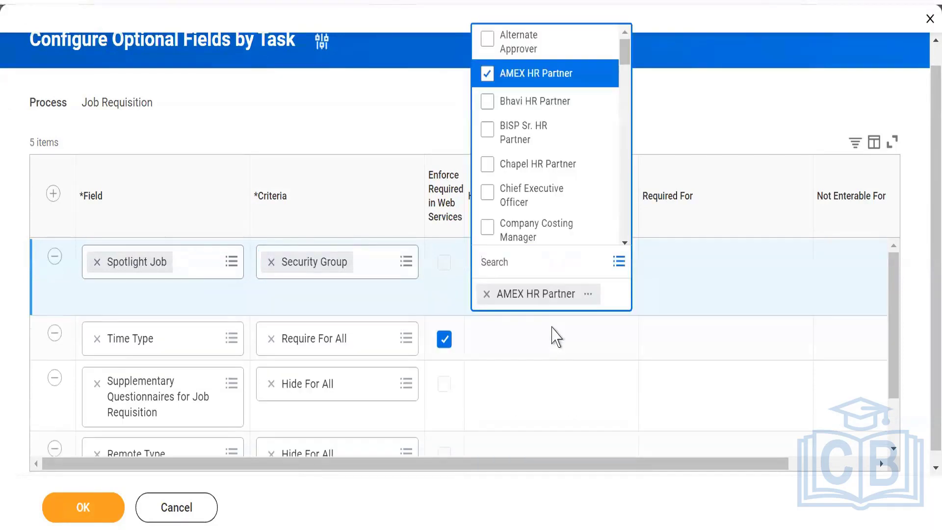
left_click(643, 513)
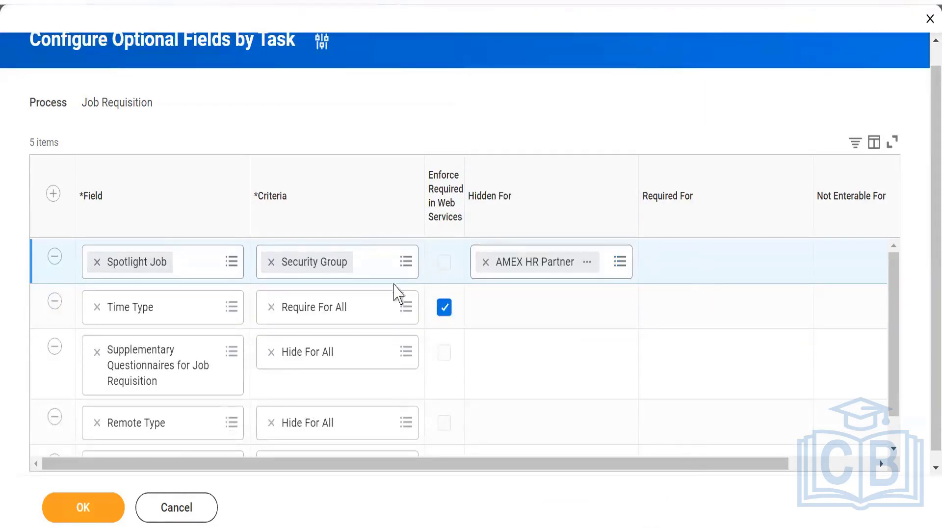
left_click(408, 263)
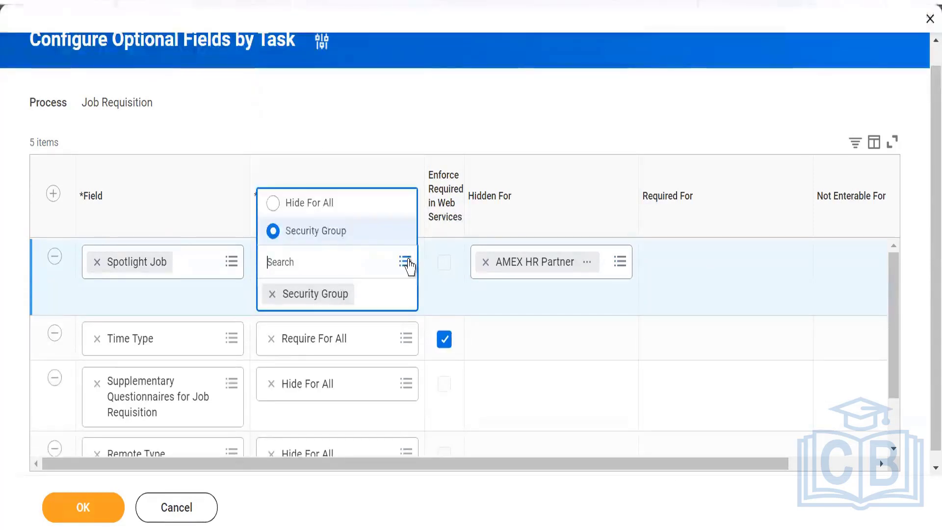
left_click(318, 209)
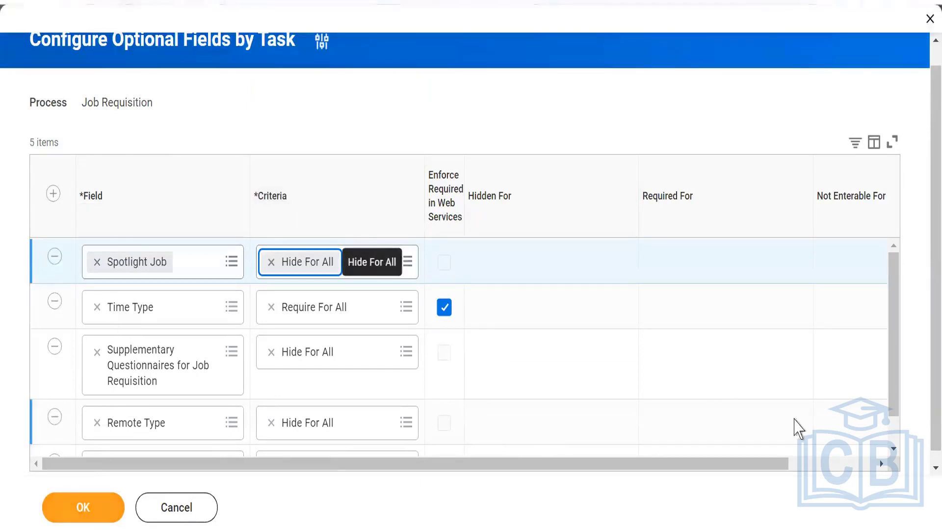
Save and submit the Job Requisition optional field configuration.
left_click(893, 449)
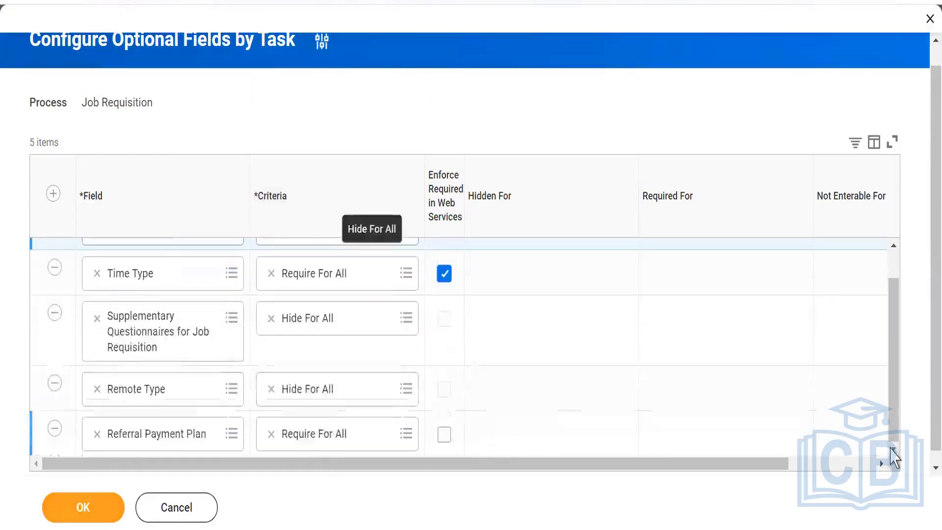
left_click_drag(896, 385, 896, 332)
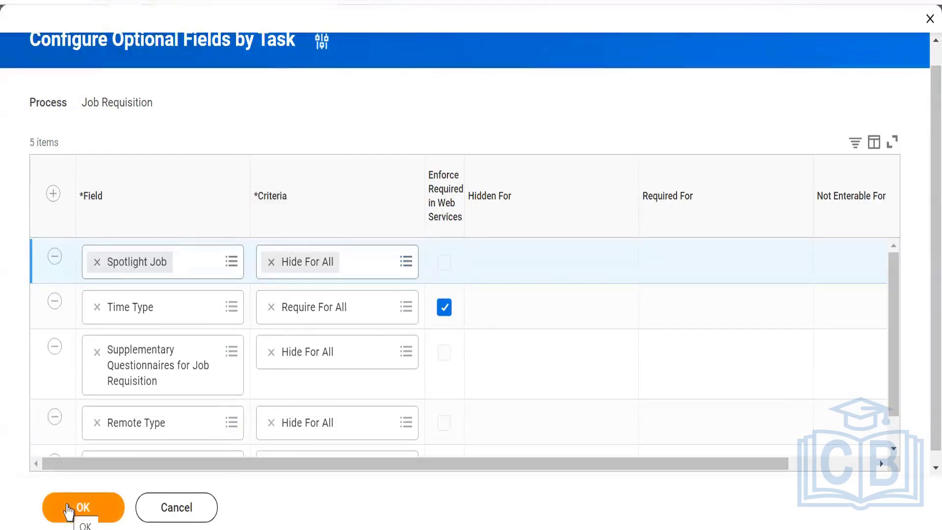
left_click(69, 511)
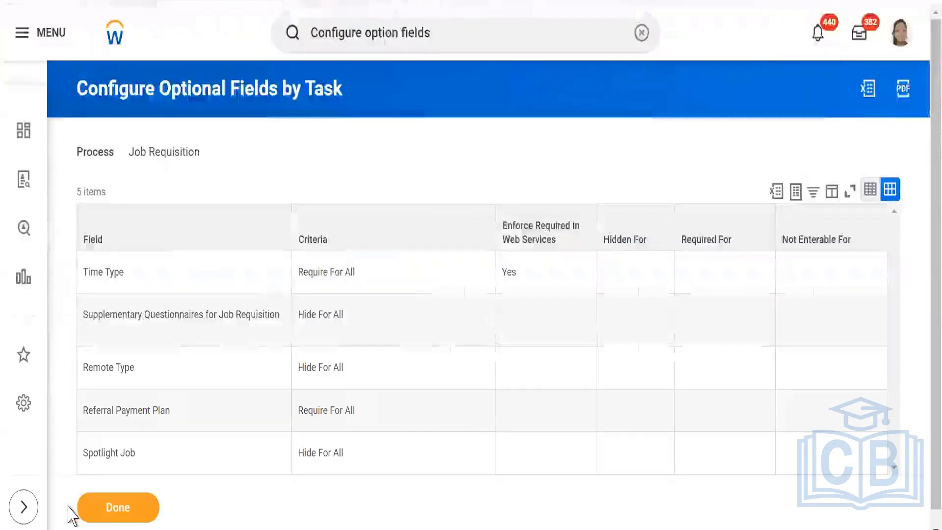
left_click(129, 511)
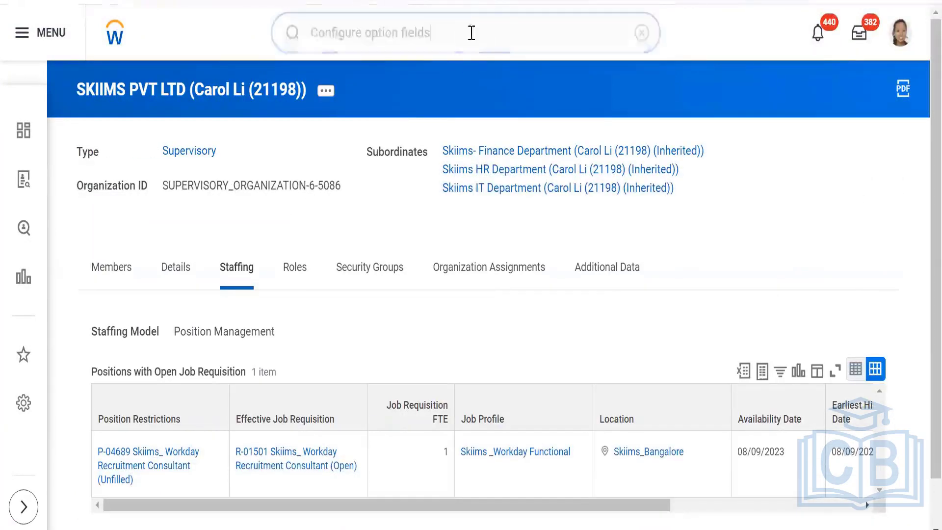
Search 'create job requisition' and open the Create Job Requisition task.
left_click(491, 31)
left_click_drag(498, 32, 289, 34)
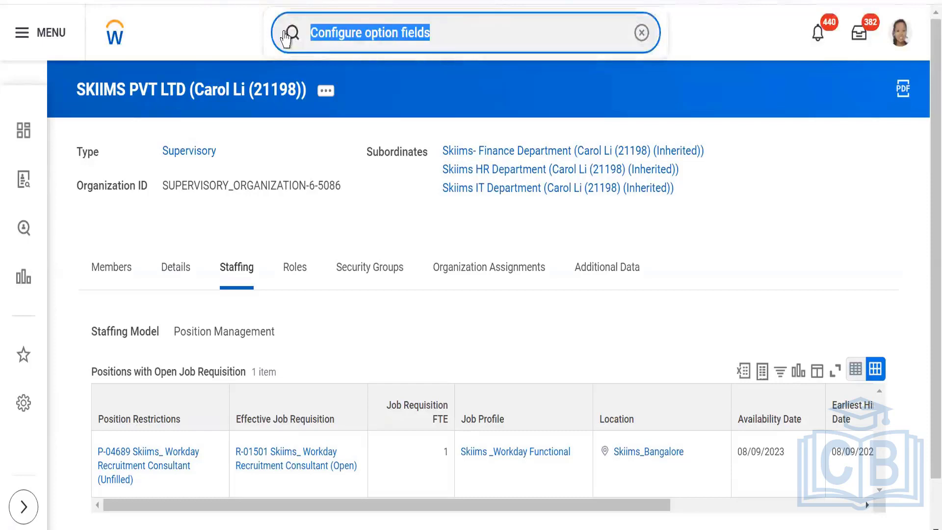
type("create")
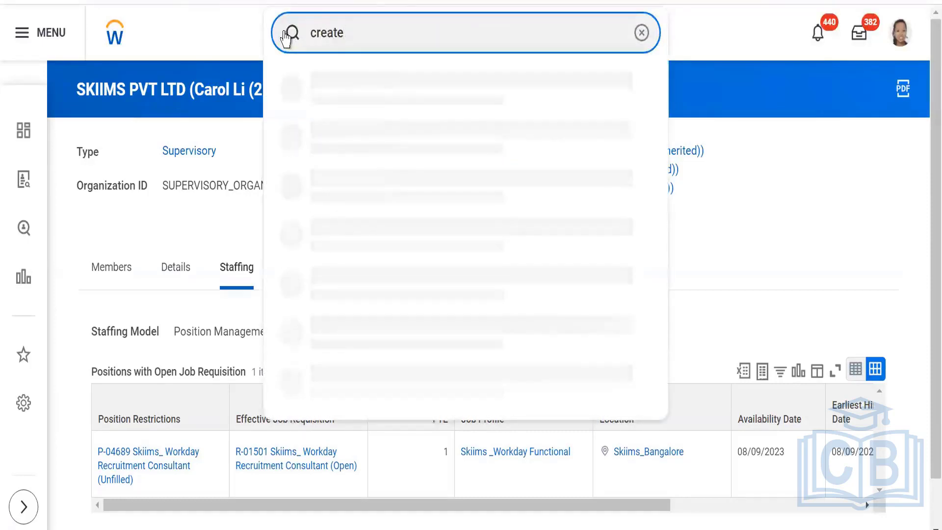
type(" job requ")
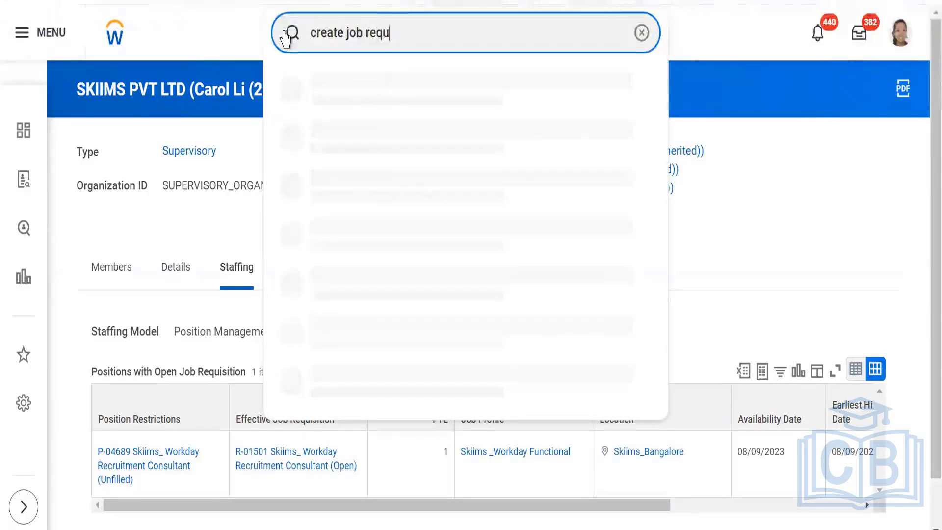
type("isition")
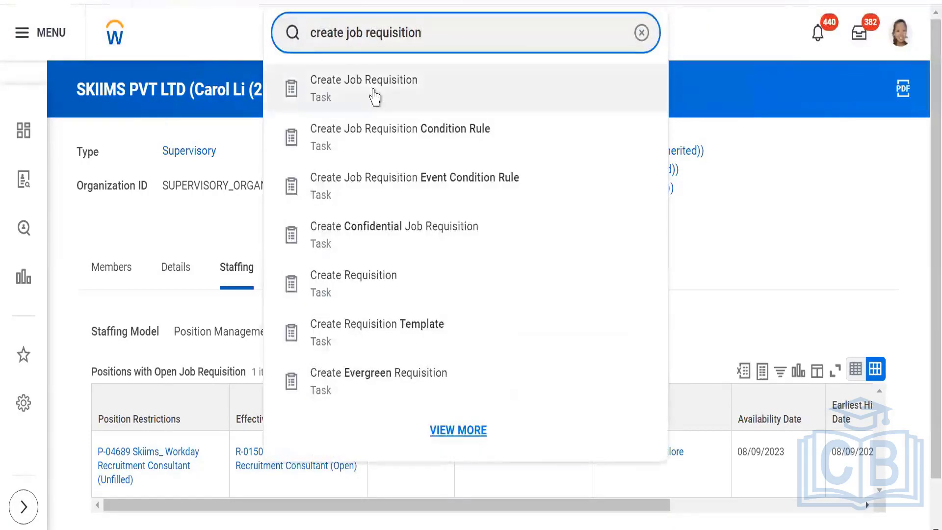
left_click(373, 97)
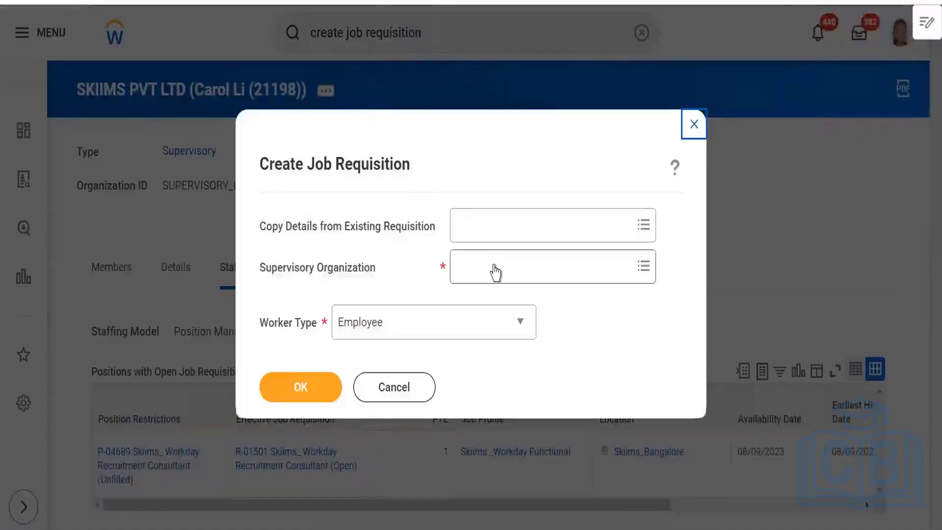
Choose SKIIMS PVT LTD as supervisory organization, select Create New Position, and confirm.
left_click(495, 272)
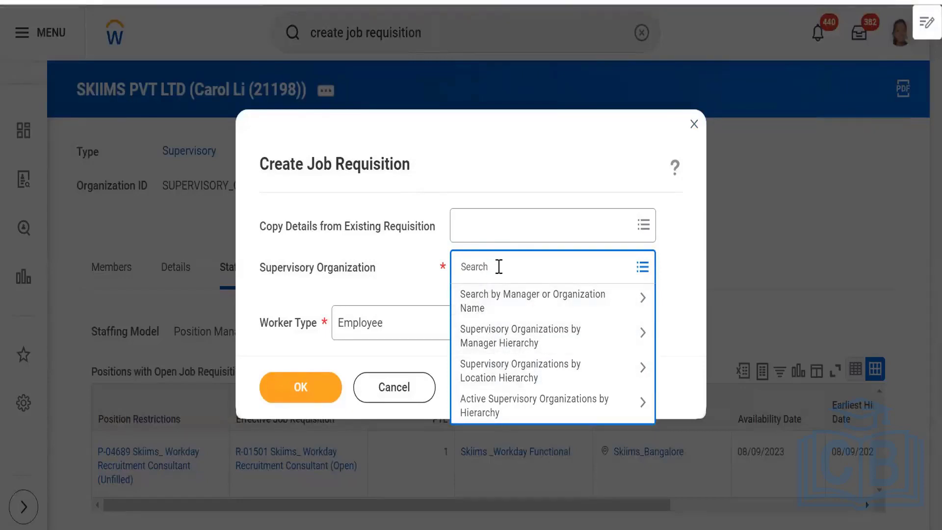
type("skiims")
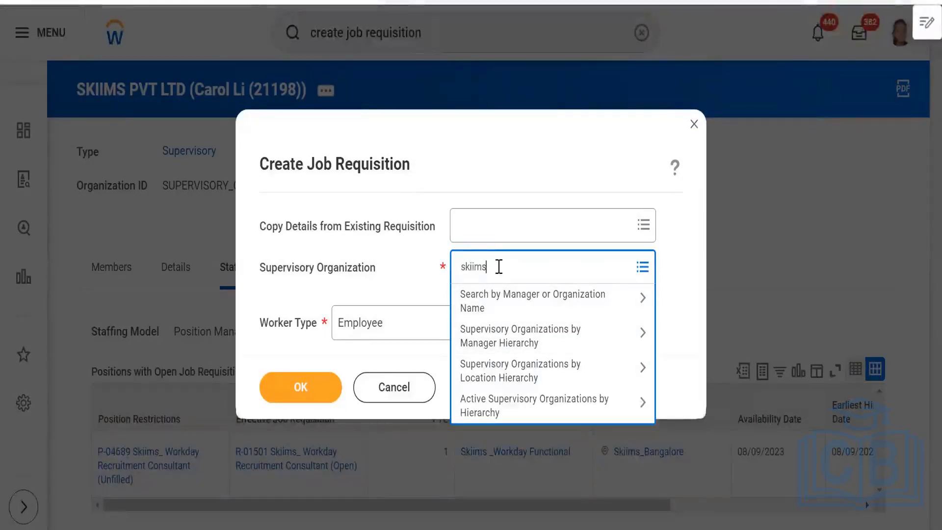
key("Return")
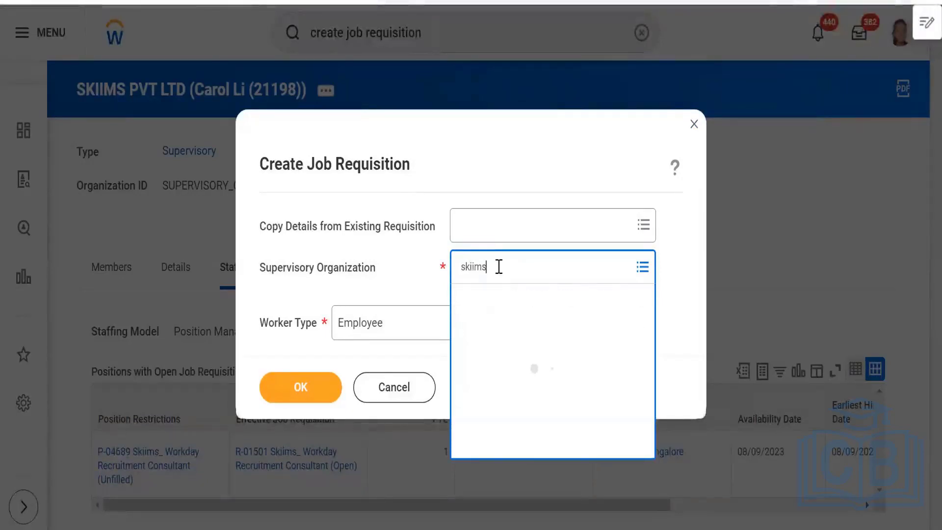
left_click(515, 339)
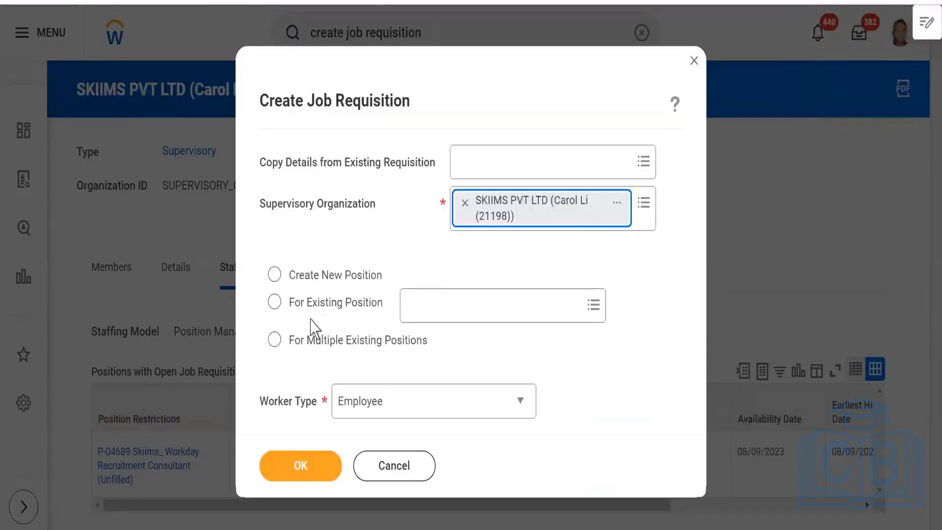
left_click(473, 310)
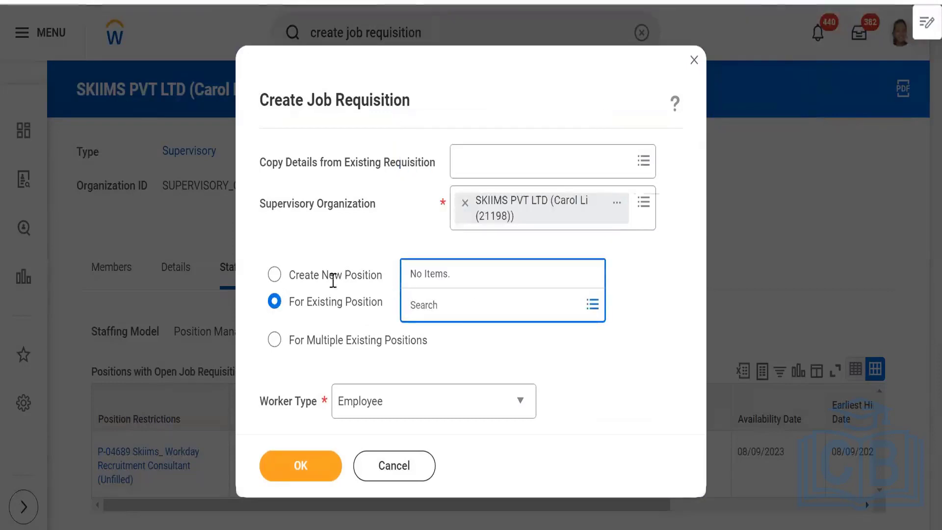
left_click(313, 280)
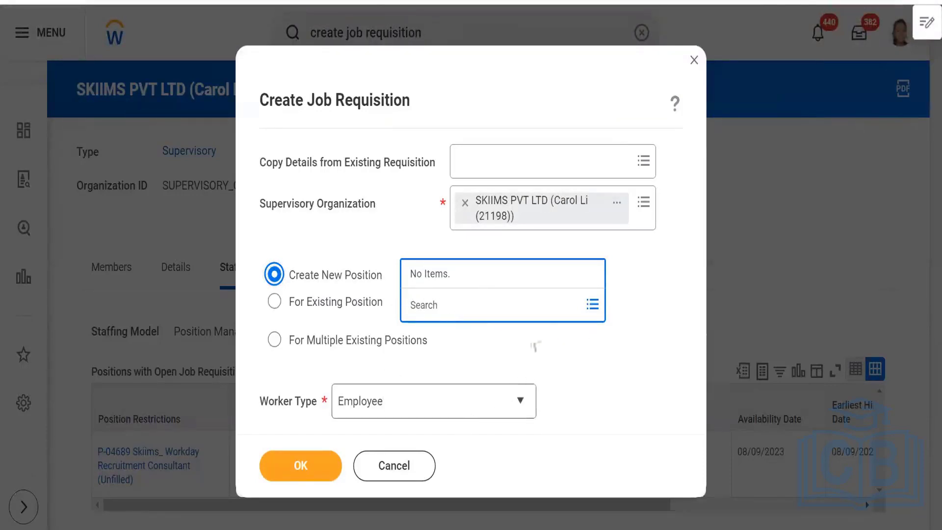
left_click(589, 352)
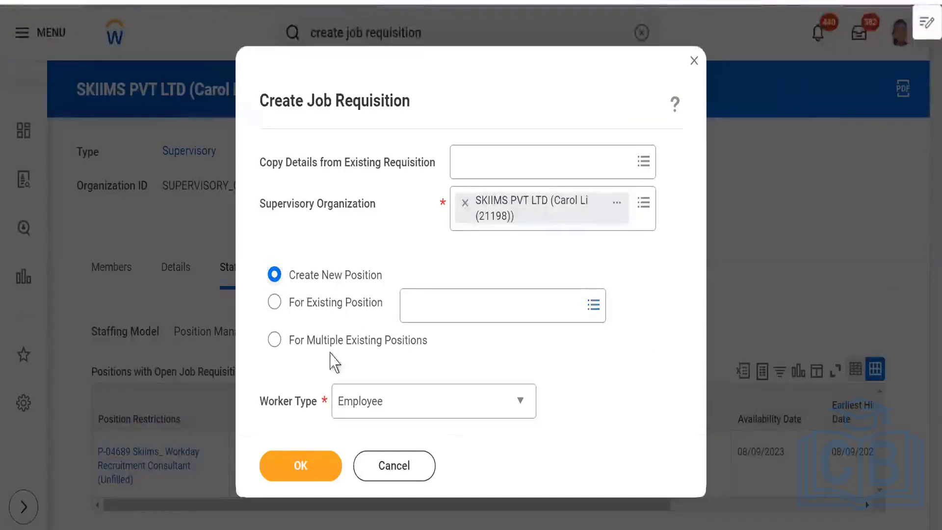
left_click(294, 471)
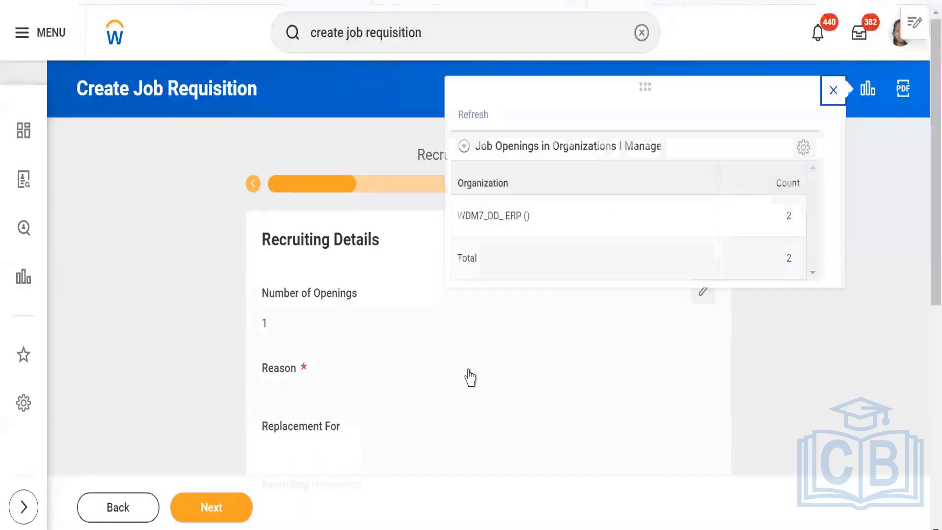
Close the job openings panel and review the Recruiting Information step.
left_click(833, 92)
scroll(495, 320, "down", 3)
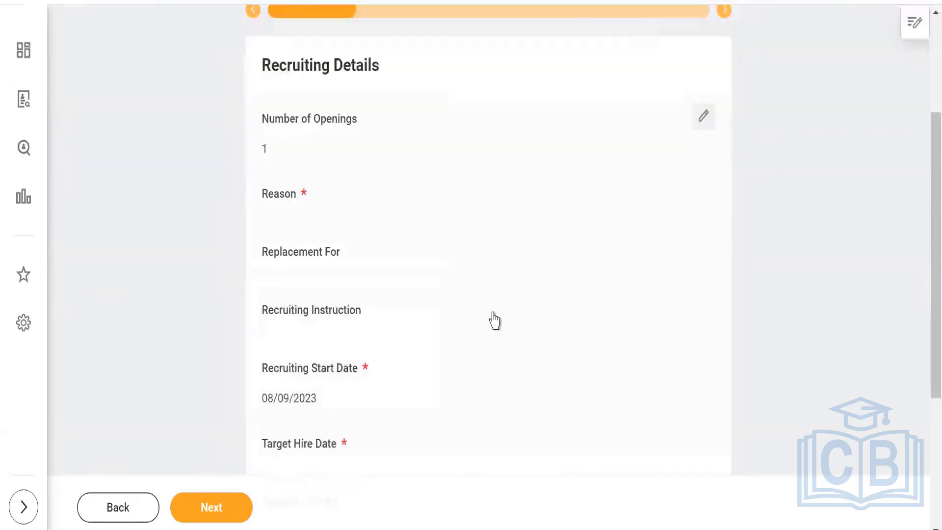
scroll(494, 319, "down", 2)
scroll(495, 319, "up", 3)
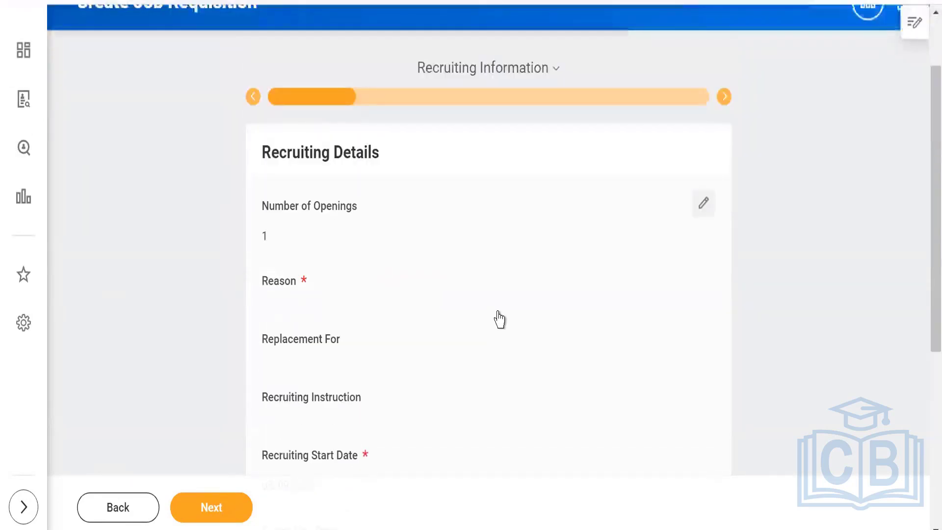
scroll(515, 317, "down", 3)
scroll(516, 318, "down", 3)
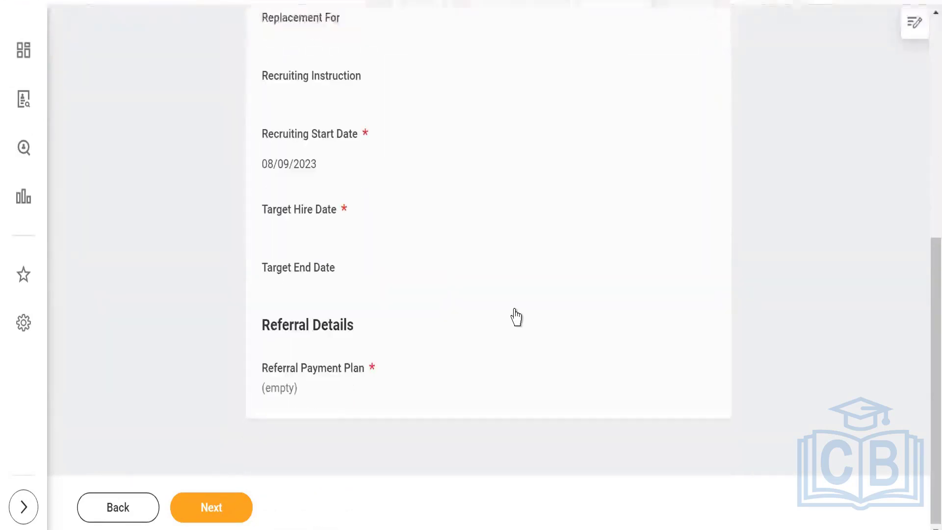
scroll(516, 317, "up", 6)
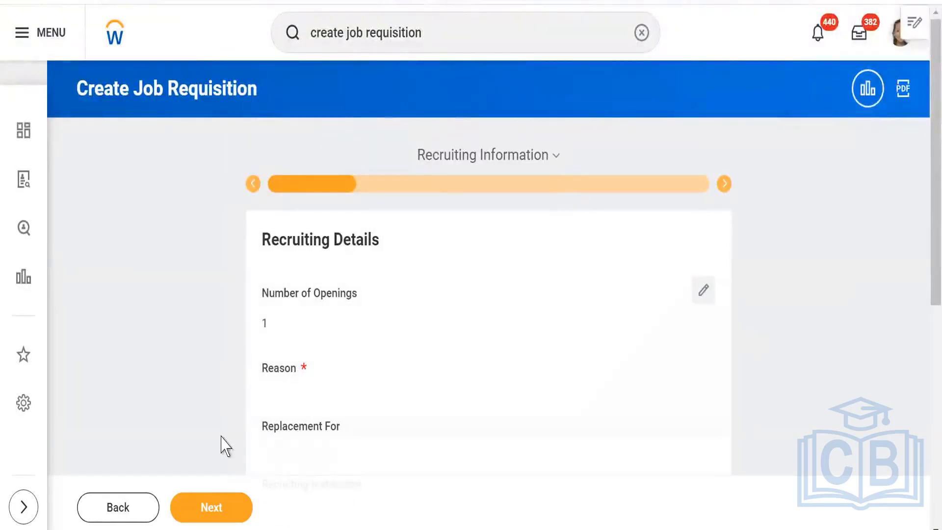
Advance the requisition to Job Details, review it, then return to the Workday home page.
left_click(203, 508)
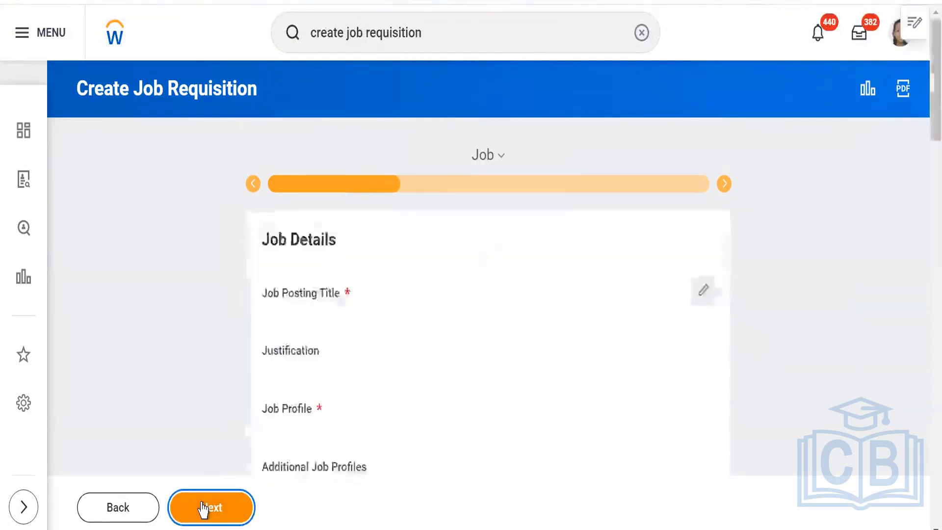
scroll(156, 354, "down", 3)
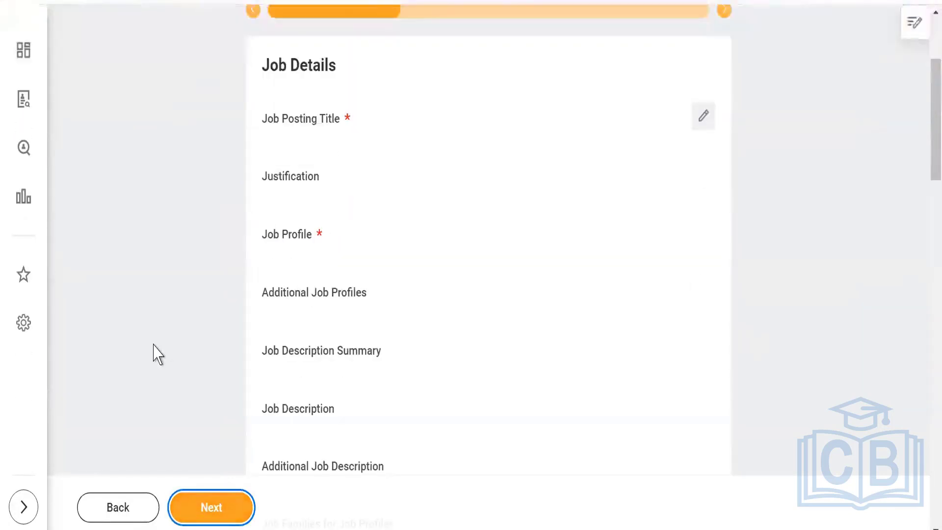
scroll(156, 354, "up", 3)
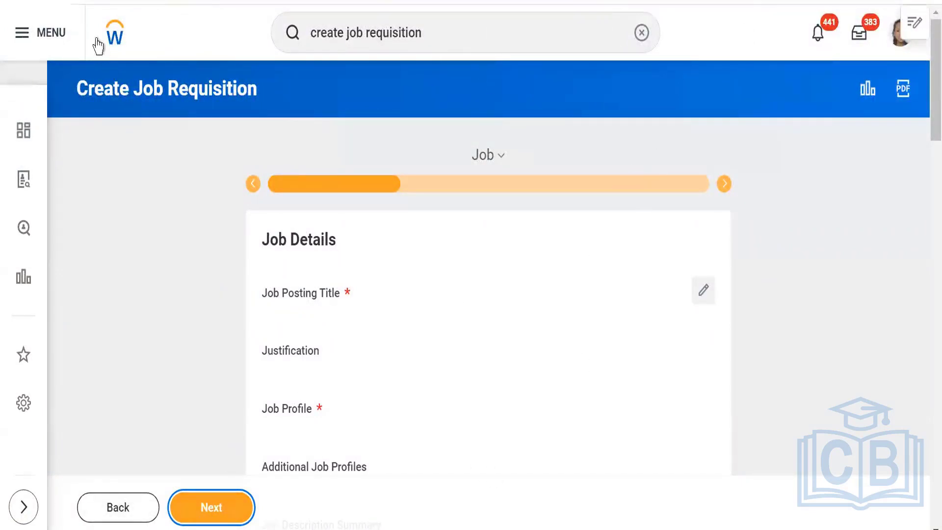
left_click(112, 37)
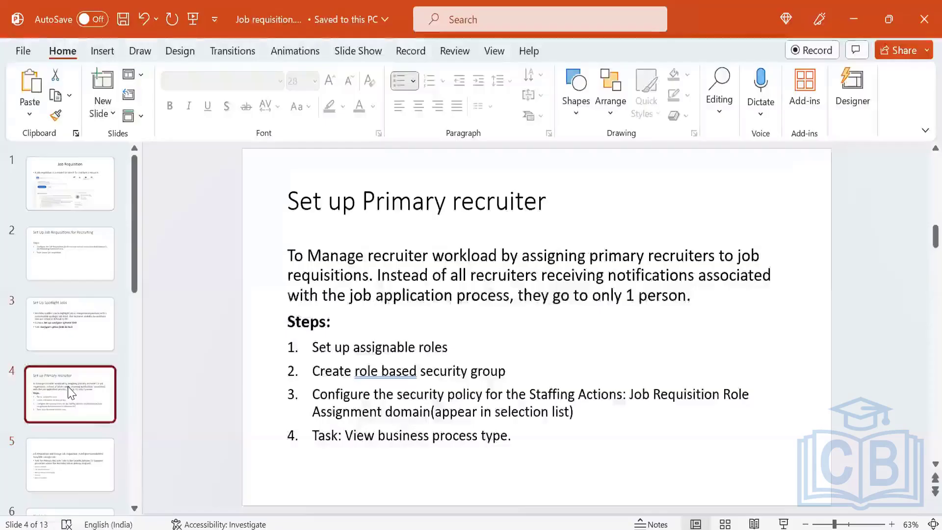
key("Up")
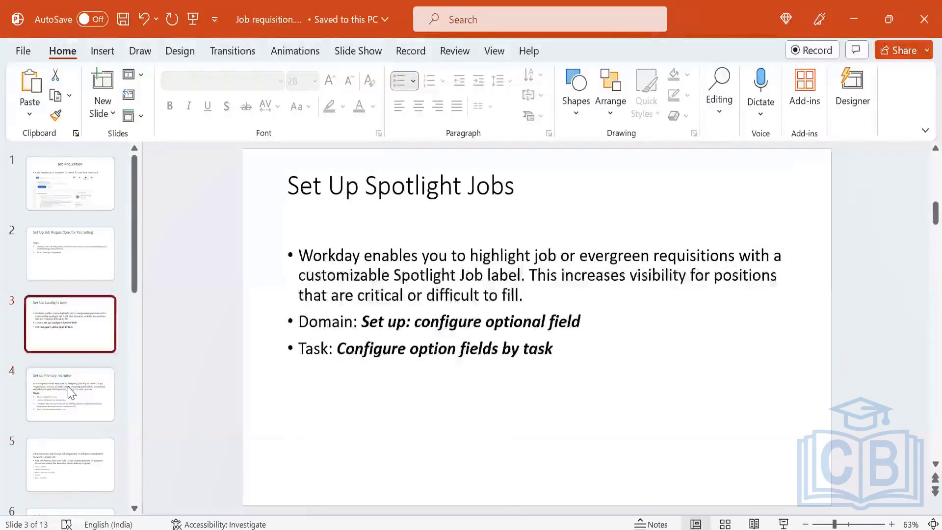
left_click(71, 392)
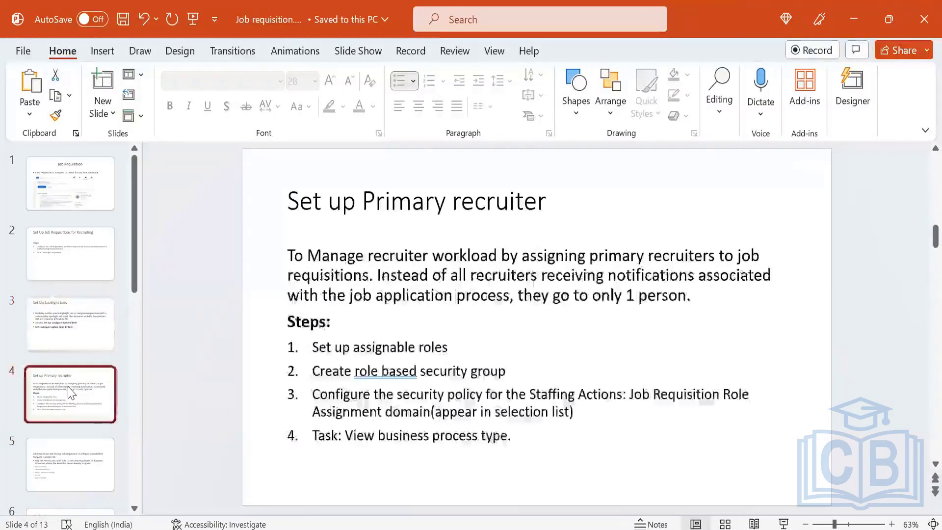
key("Up")
key("Up")
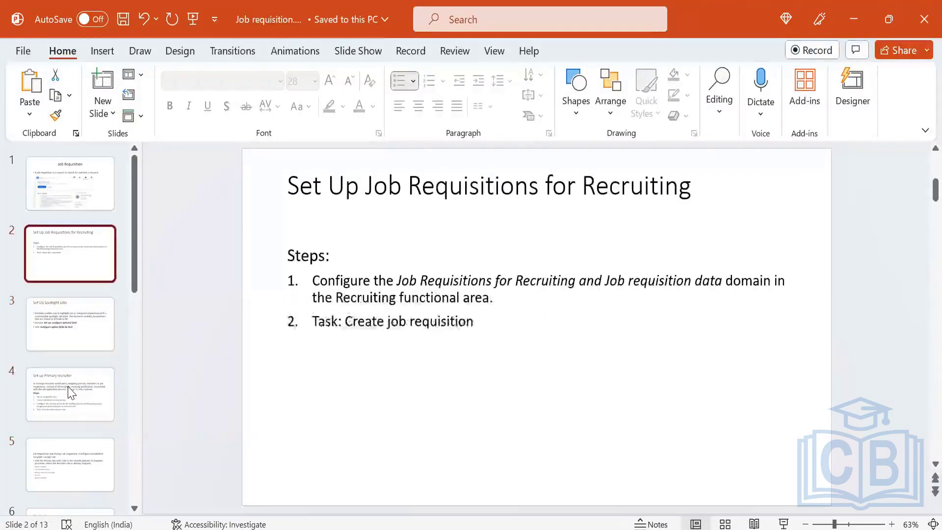
key("Up")
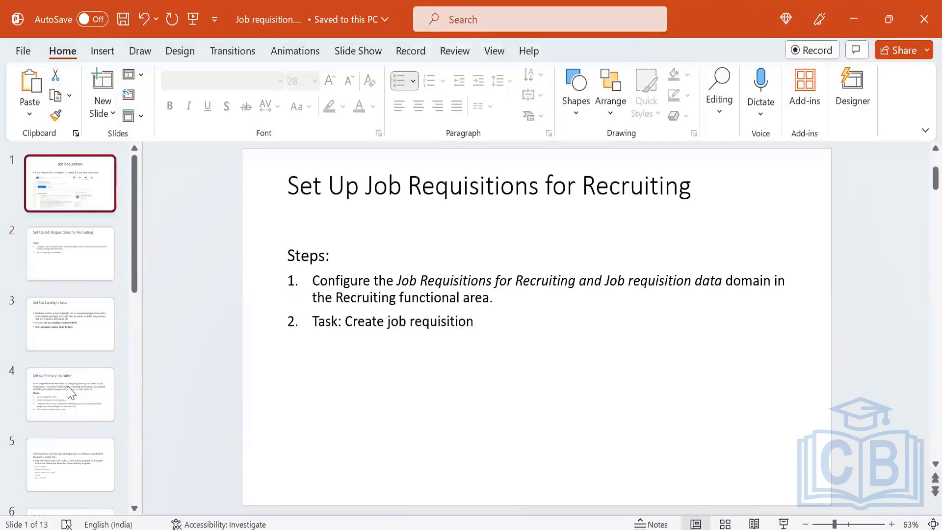
key("Down")
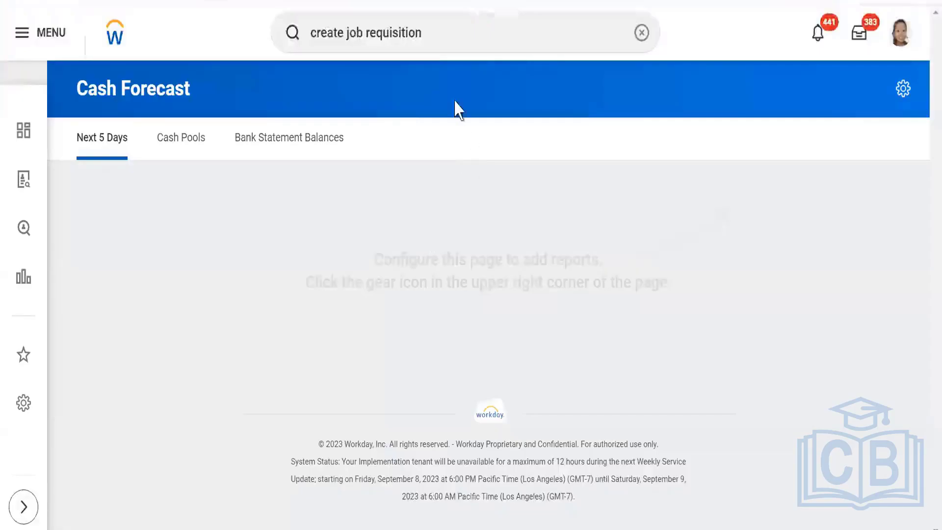
Reopen the Create Job Requisition task, then close the unfinished form.
left_click(452, 34)
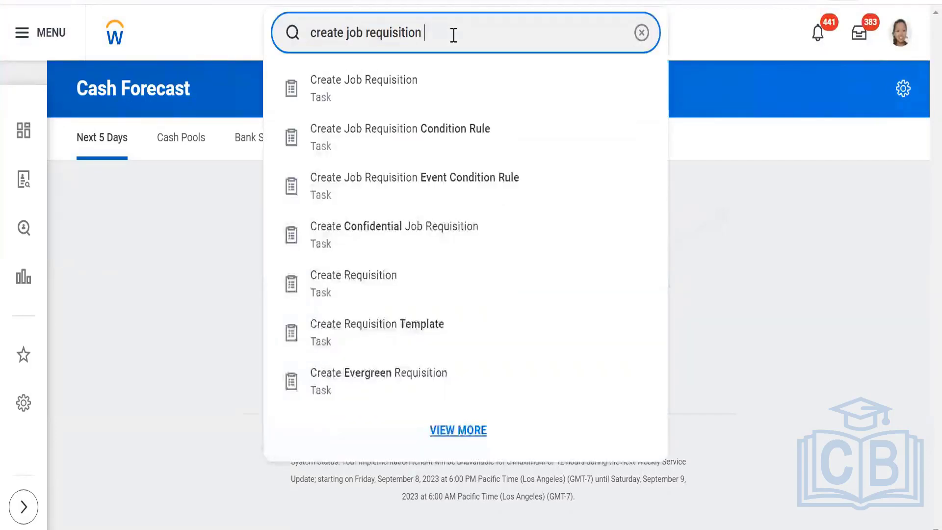
left_click(404, 86)
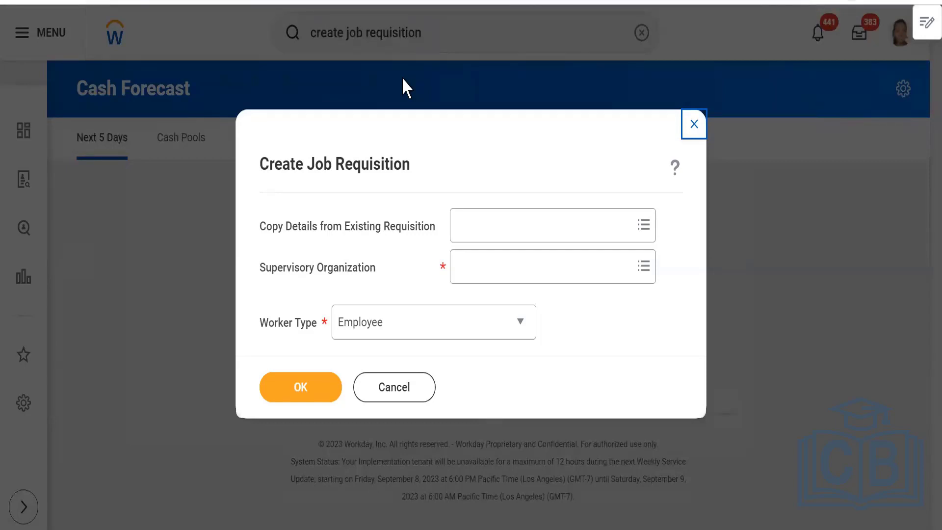
left_click(692, 132)
left_click(444, 33)
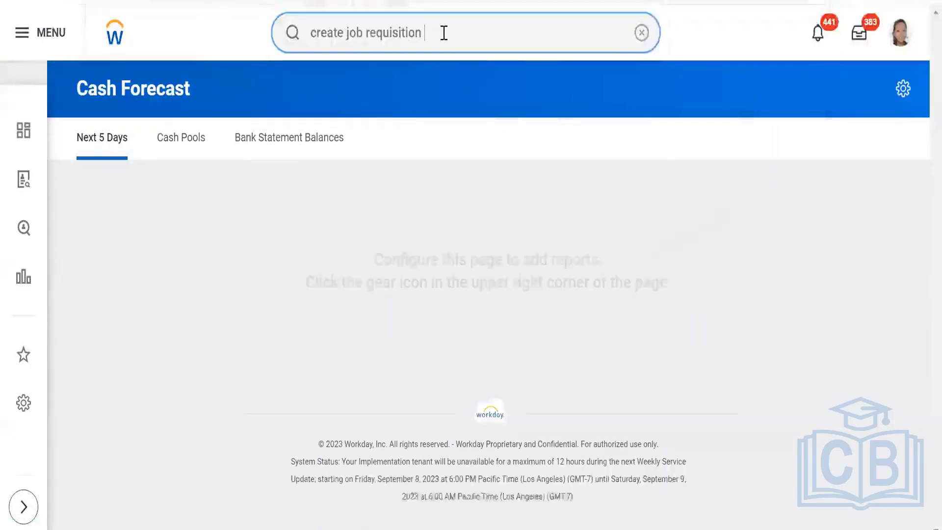
Search 'view business process template' and open the View Business Process Template report.
key("BackSpace")
key("BackSpace")
key("BackSpace")
key("BackSpace")
key("BackSpace")
key("BackSpace")
key("BackSpace")
key("BackSpace")
key("BackSpace")
key("BackSpace")
key("BackSpace")
key("BackSpace")
key("BackSpace")
key("BackSpace")
key("BackSpace")
key("BackSpace")
key("BackSpace")
key("BackSpace")
key("BackSpace")
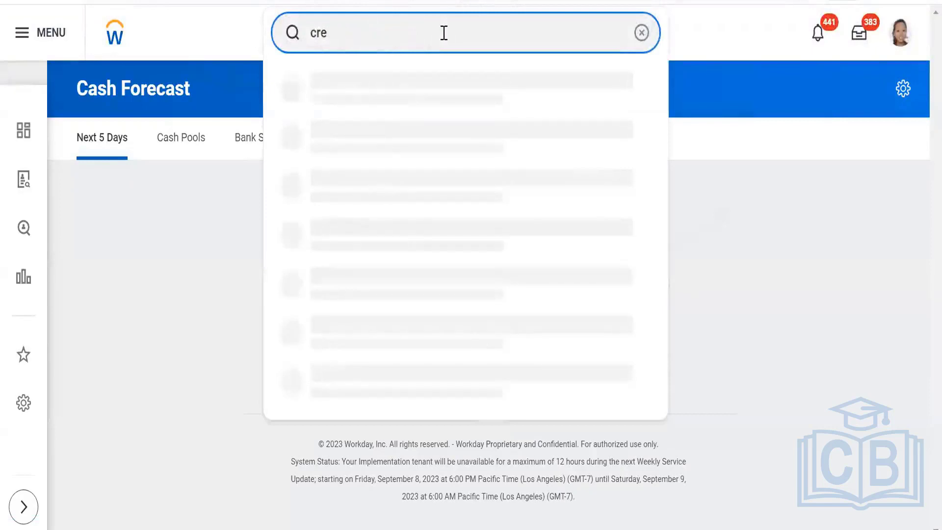
key("BackSpace")
key("BackSpace")
key("BackSpace")
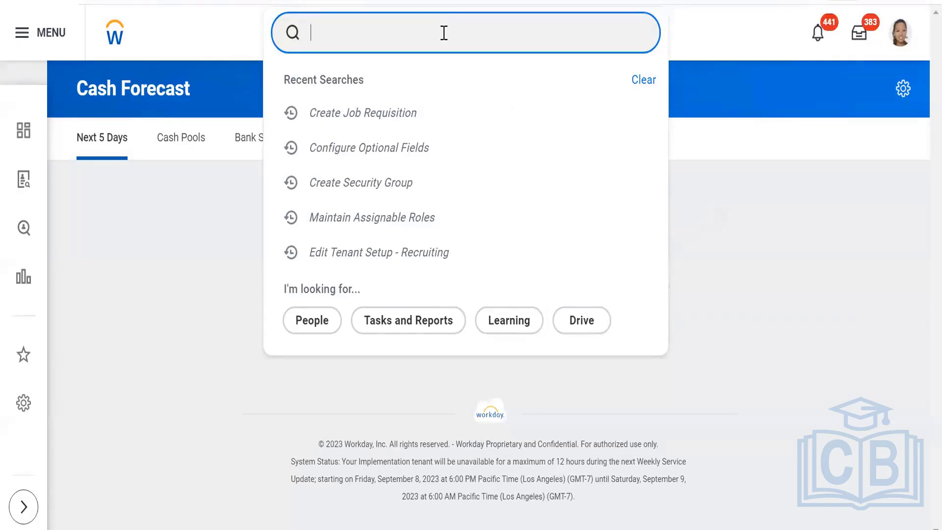
type("view")
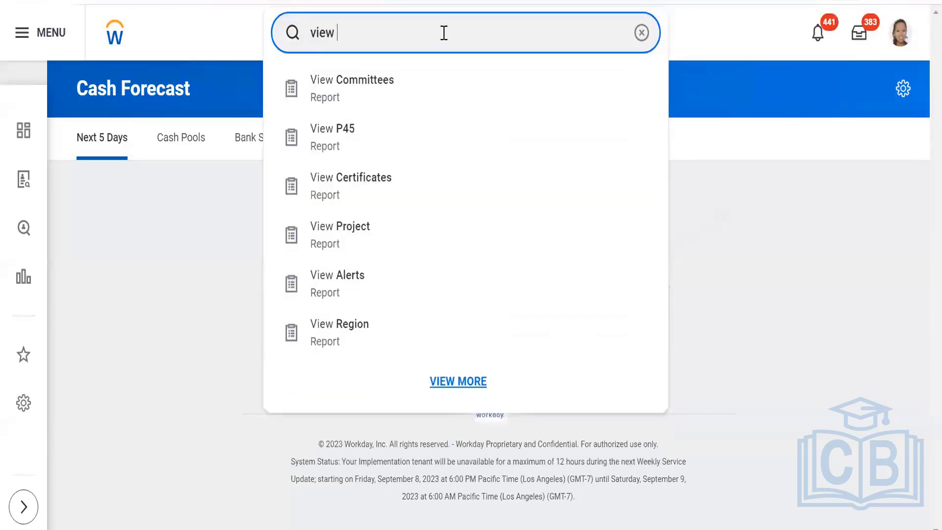
type(" business")
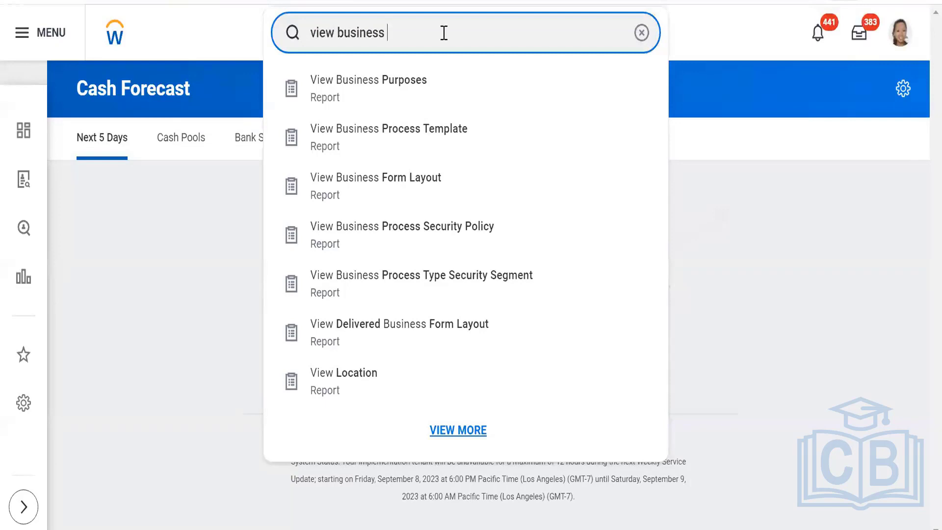
type("process")
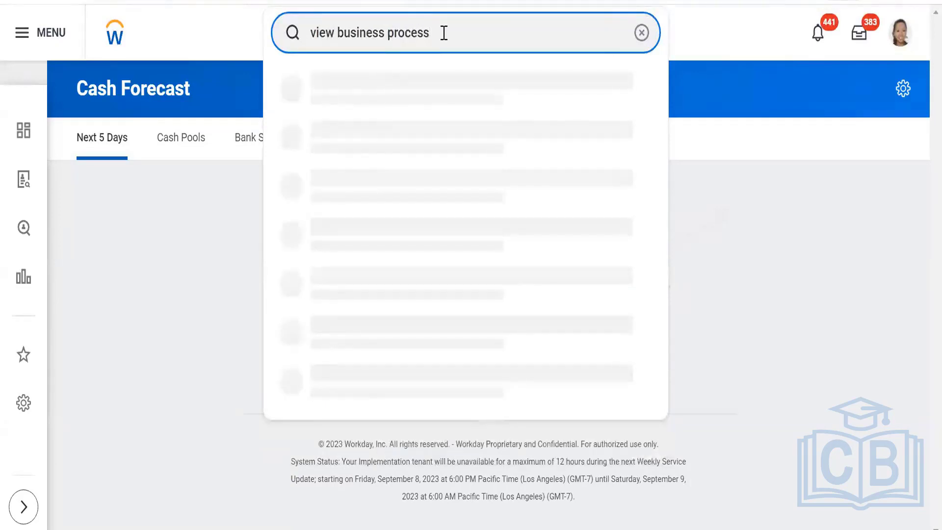
type(" template")
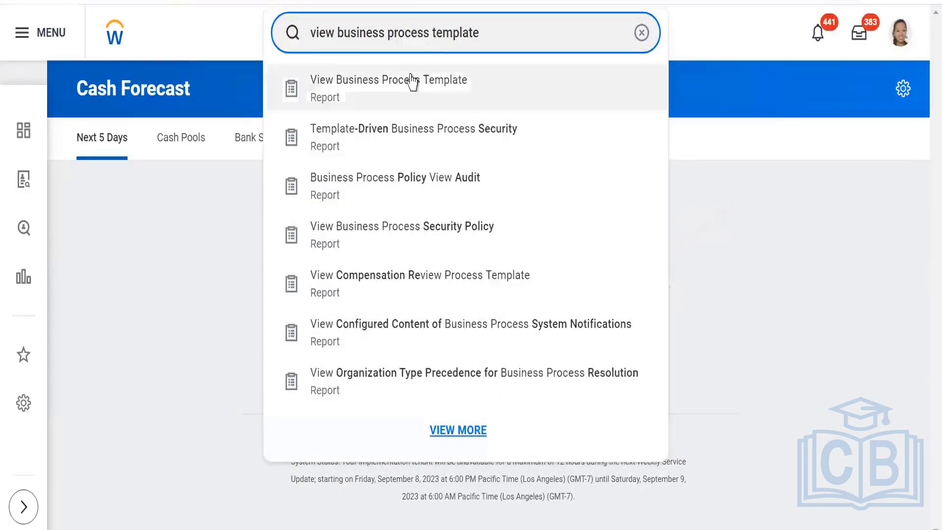
left_click(413, 79)
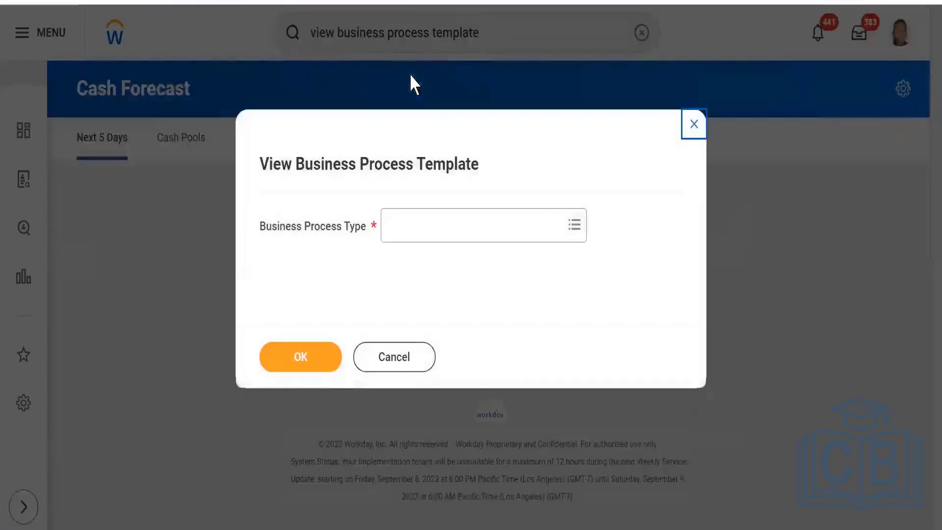
Run View Business Process Template with Job Requisition as the business process type.
left_click(447, 229)
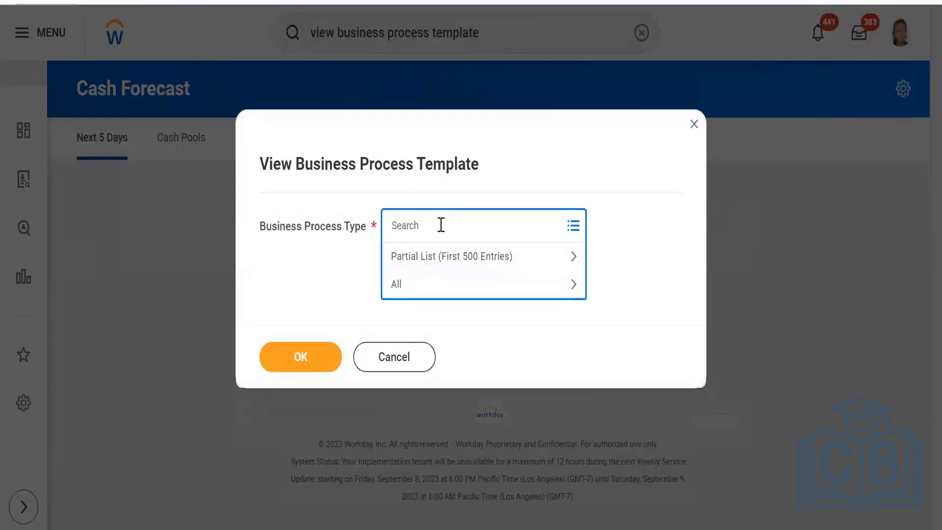
type("requi")
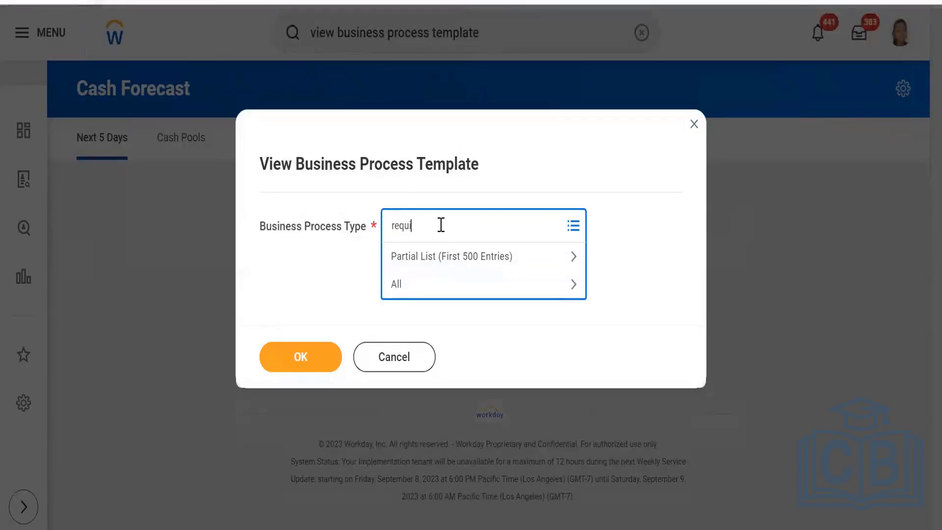
key("Return")
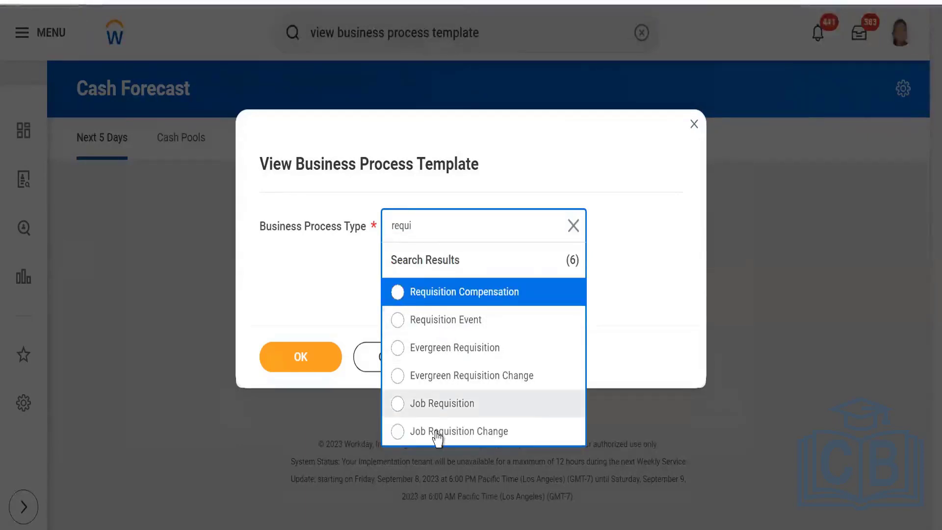
left_click(441, 401)
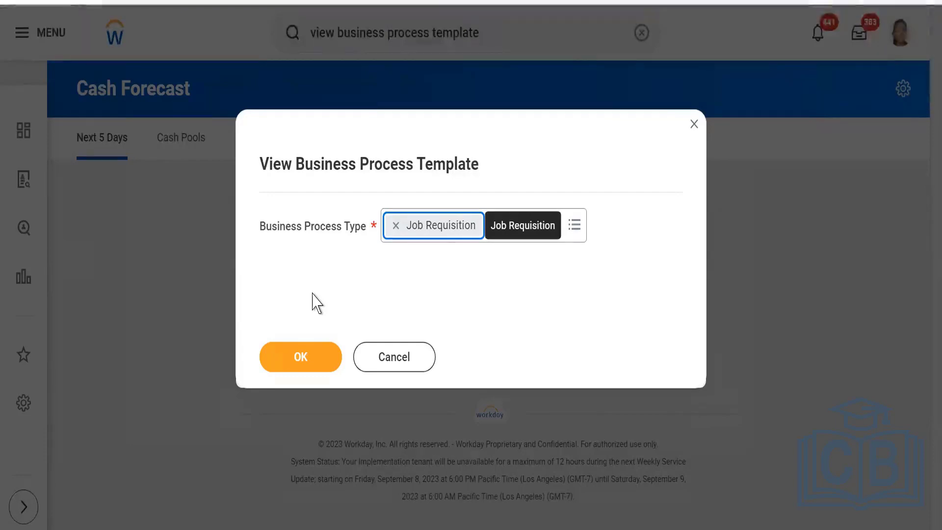
left_click(303, 361)
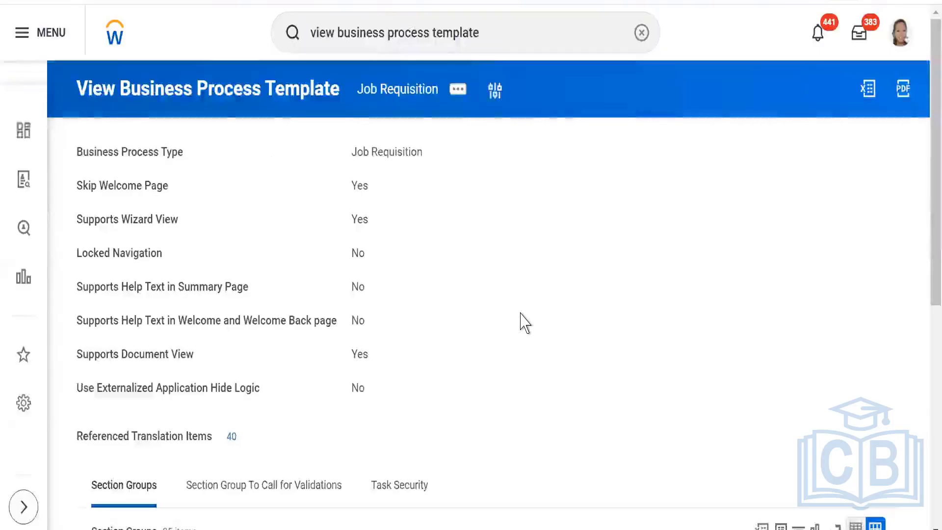
Configure the Job Requisition consolidated template, deleting the Assign Roles row, and save it.
mouse_move(434, 154)
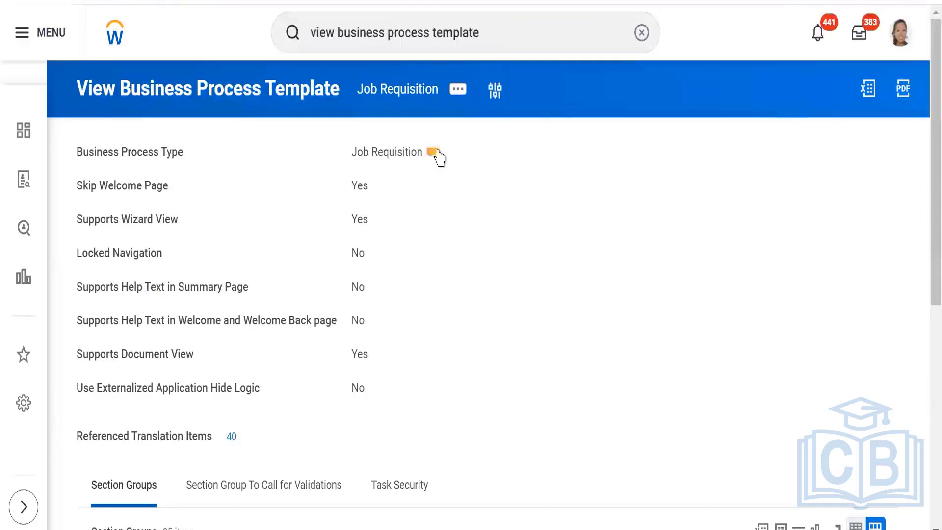
left_click(434, 152)
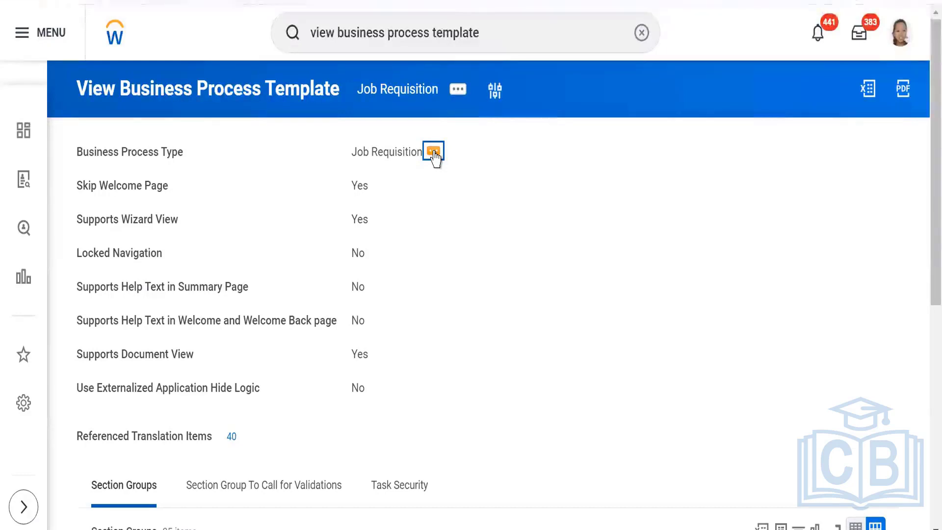
mouse_move(501, 257)
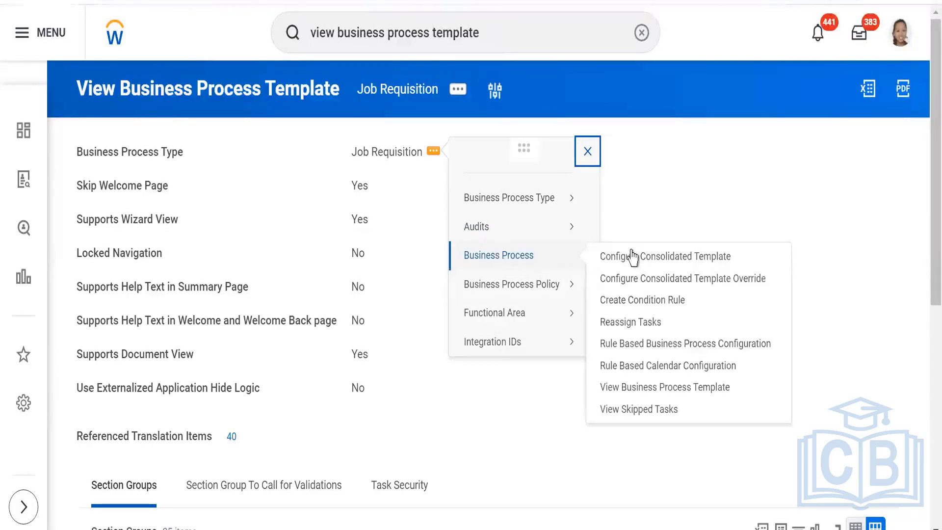
left_click(634, 257)
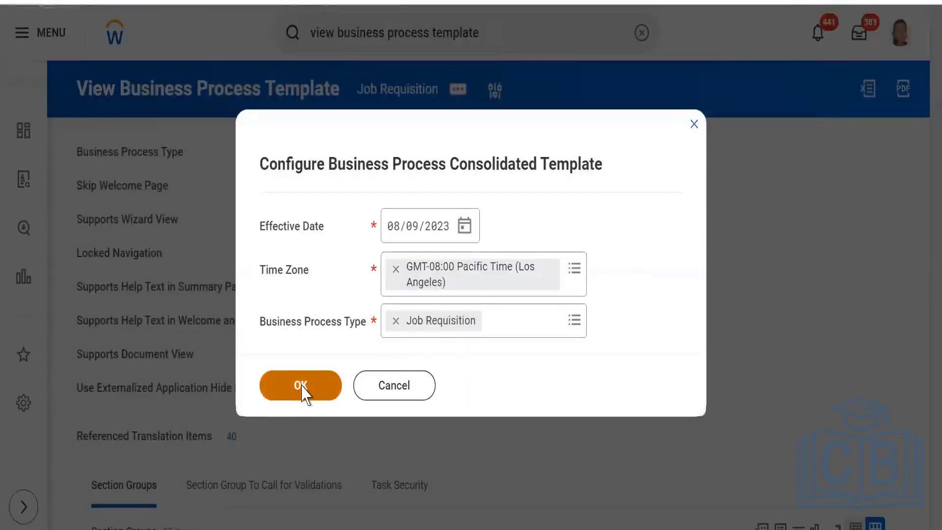
left_click(302, 391)
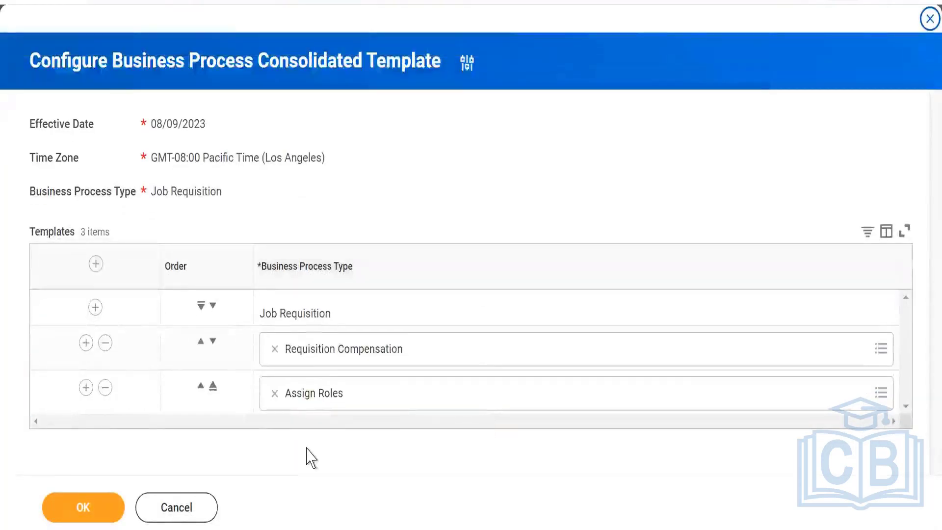
left_click(275, 394)
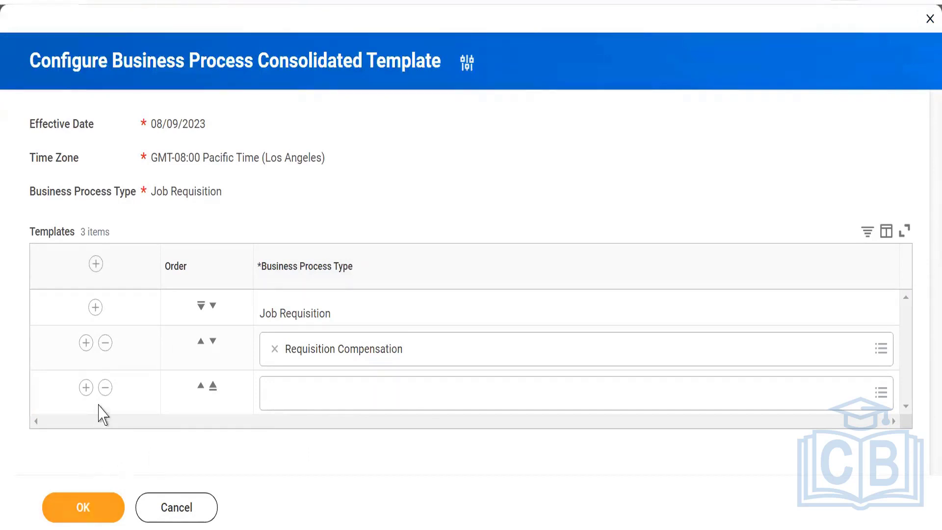
left_click(105, 388)
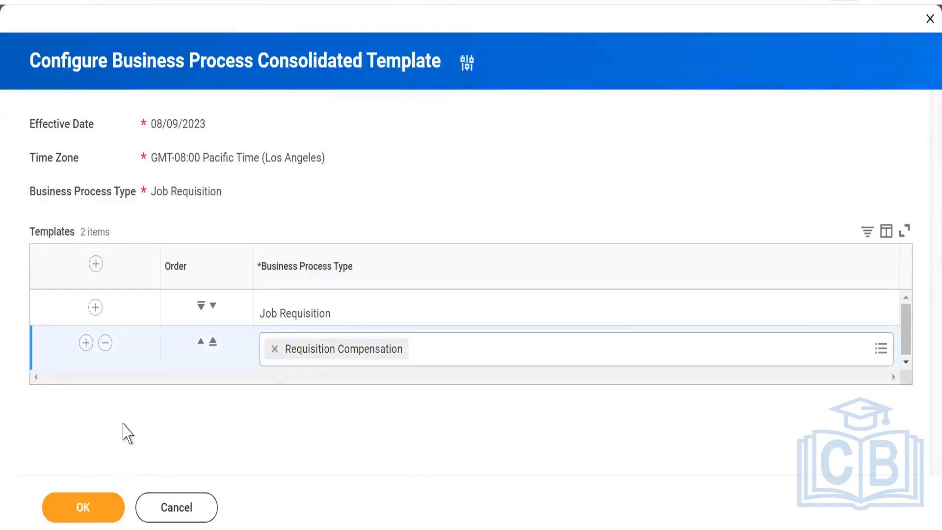
left_click(85, 508)
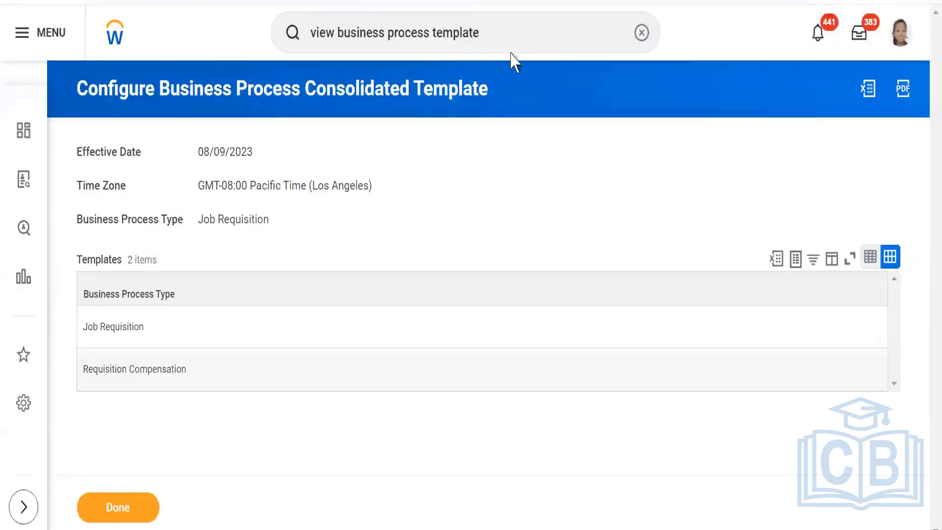
Clear the search and reopen the Create Job Requisition task.
left_click(520, 34)
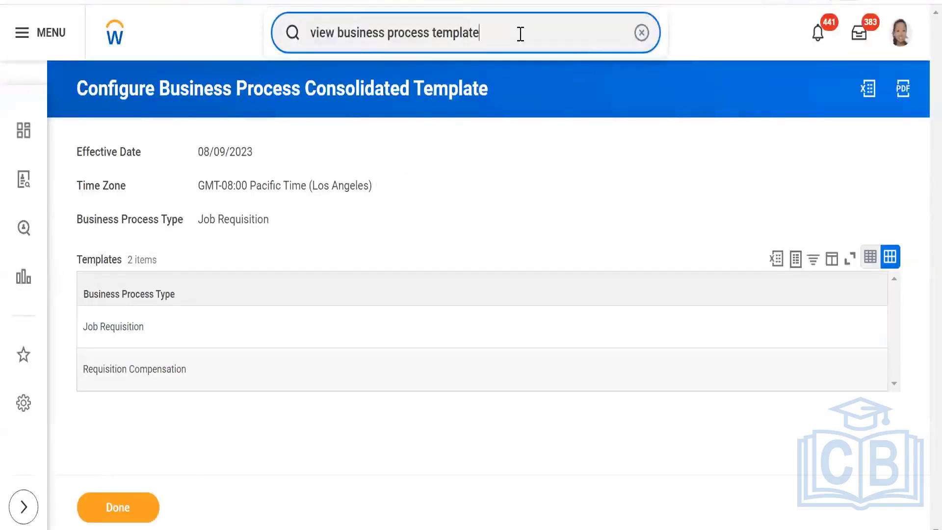
key("BackSpace")
key("BackSpace")
key("BackSpace")
key("BackSpace")
key("BackSpace")
key("BackSpace")
key("BackSpace")
key("BackSpace")
key("BackSpace")
key("BackSpace")
key("BackSpace")
key("BackSpace")
key("BackSpace")
key("BackSpace")
key("BackSpace")
key("BackSpace")
key("BackSpace")
key("BackSpace")
key("BackSpace")
key("BackSpace")
key("BackSpace")
key("BackSpace")
key("BackSpace")
key("BackSpace")
key("BackSpace")
key("BackSpace")
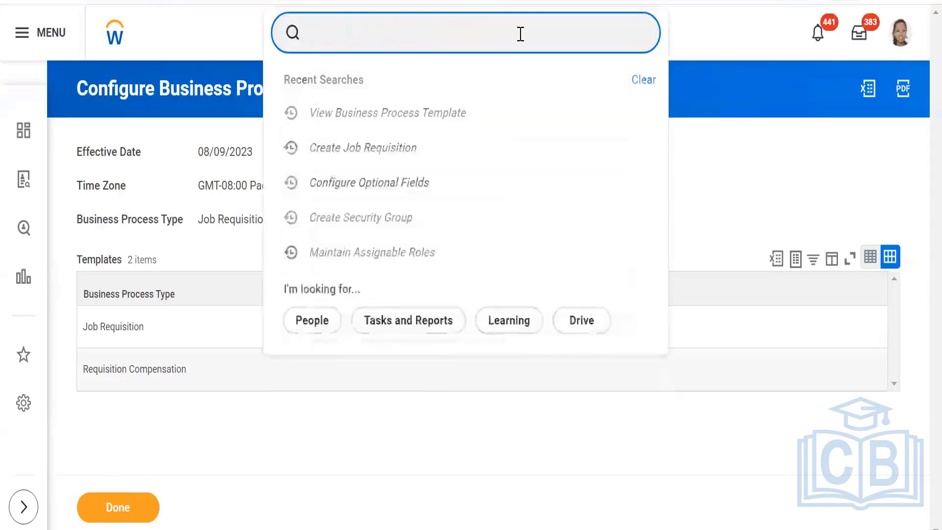
left_click(362, 147)
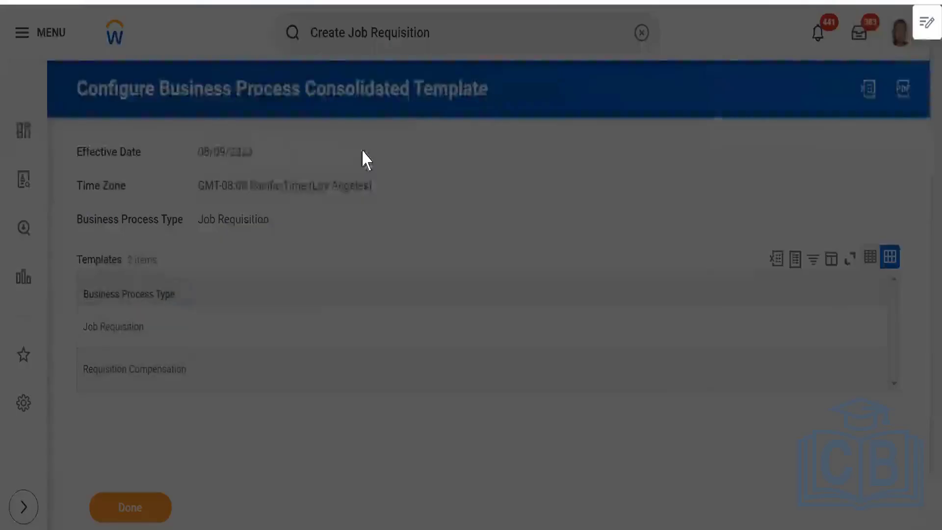
Set SKIIMS PVT LTD as supervisory organization and select Create New Position.
left_click(481, 263)
type("skiin")
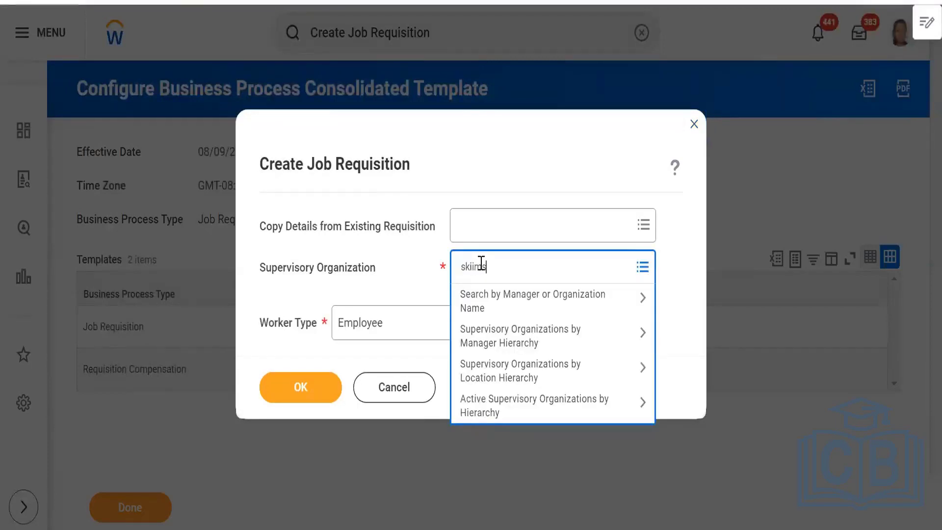
type("s")
key("Return")
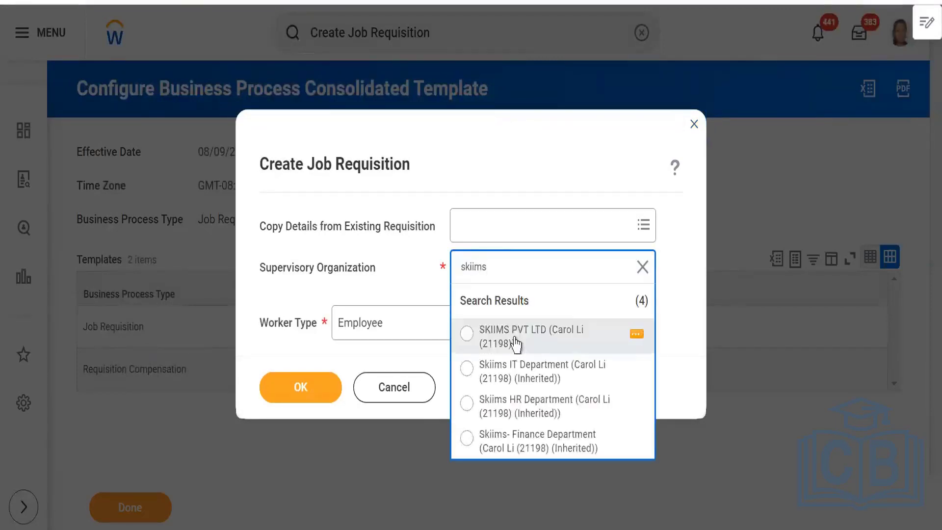
left_click(515, 343)
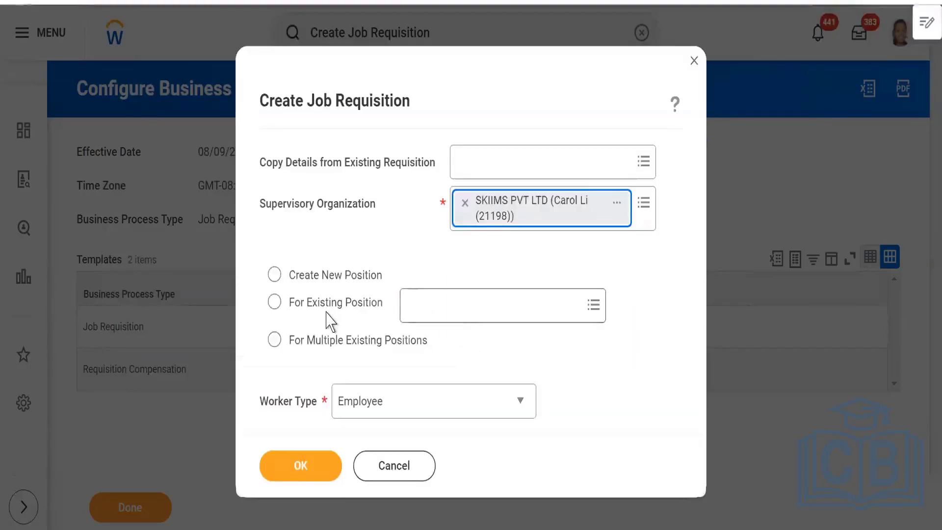
left_click(289, 277)
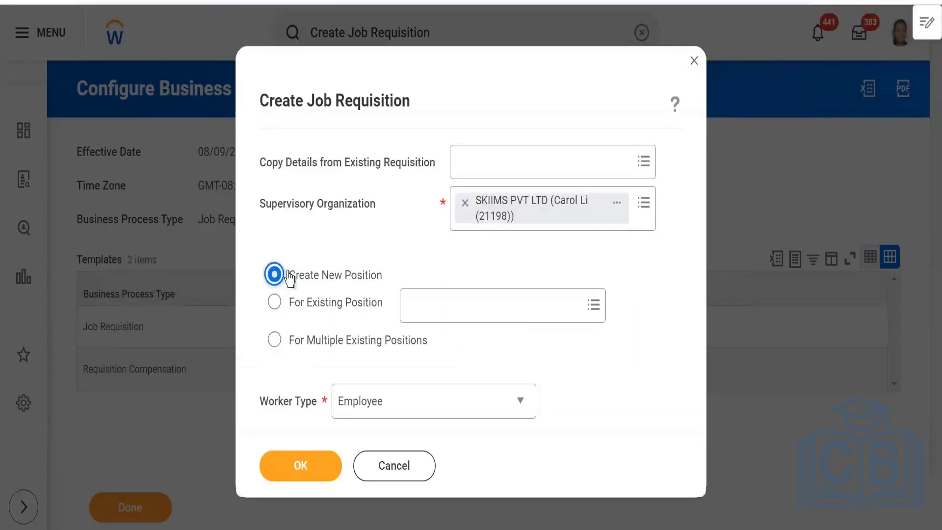
left_click(489, 310)
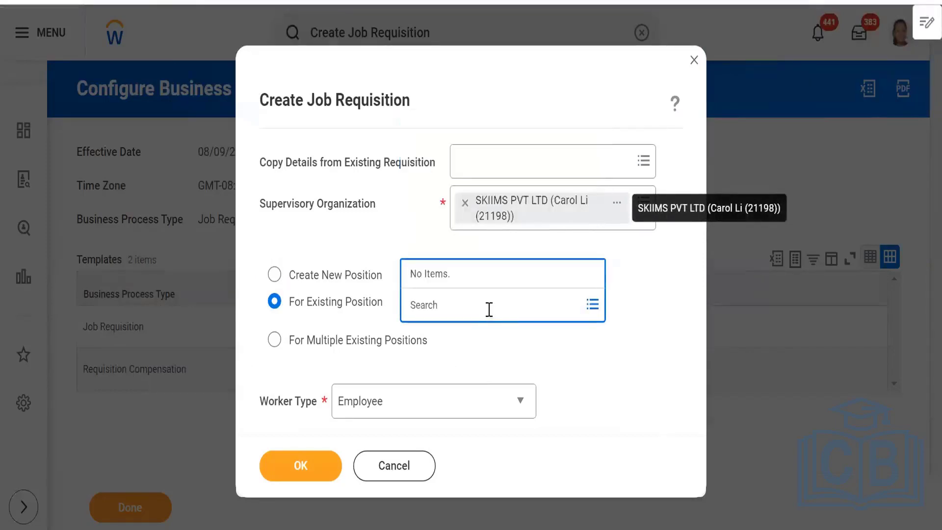
type("s")
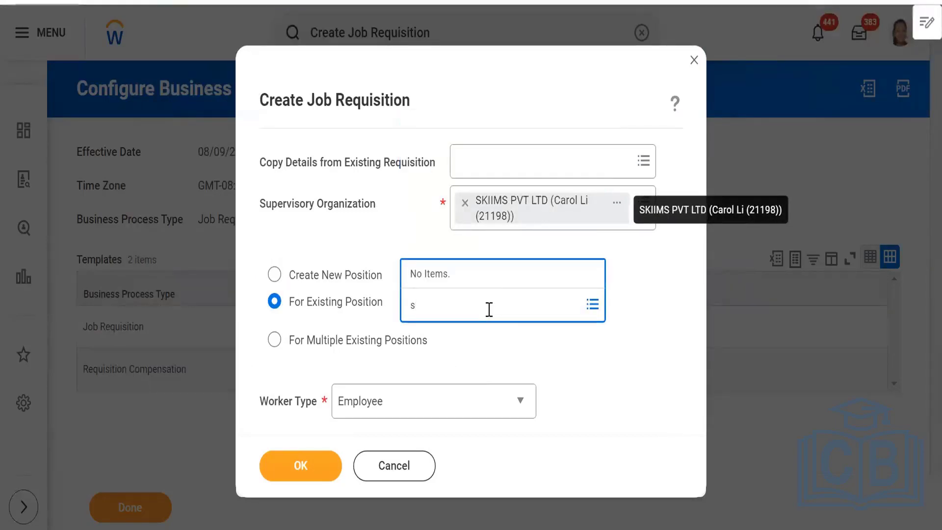
left_click(276, 276)
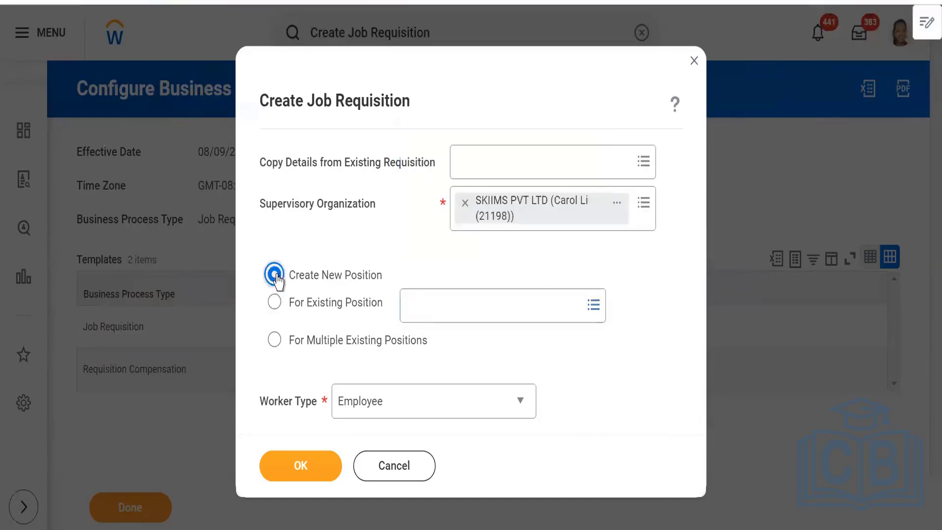
Start the job requisition as a new position and view its step list at Recruiting Information.
left_click(474, 301)
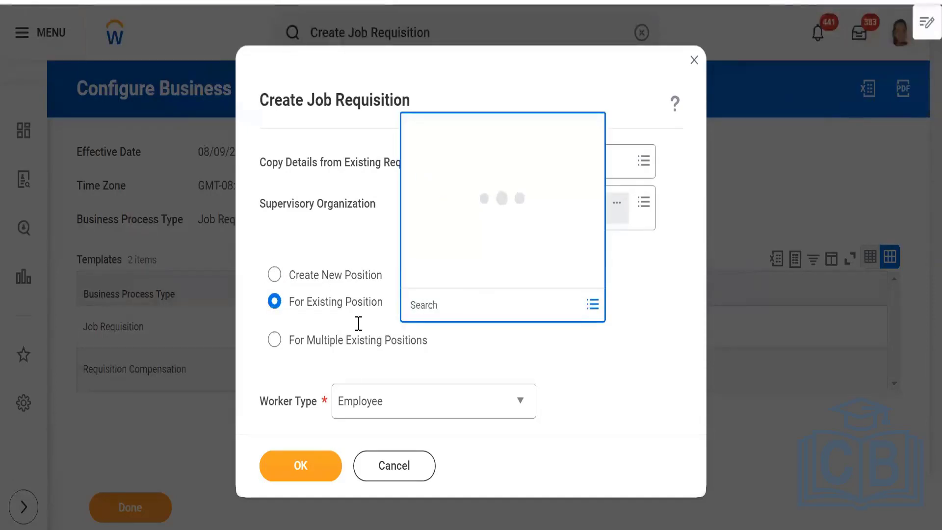
left_click(275, 275)
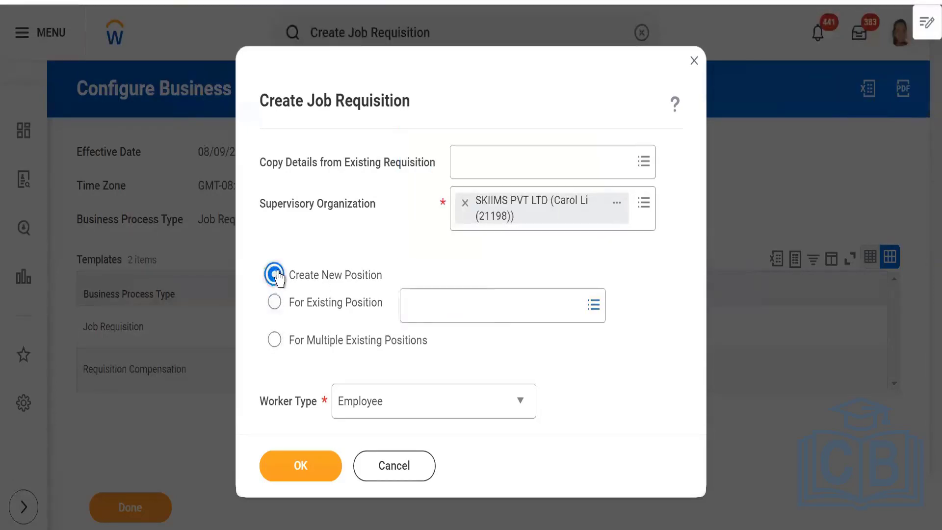
left_click(294, 473)
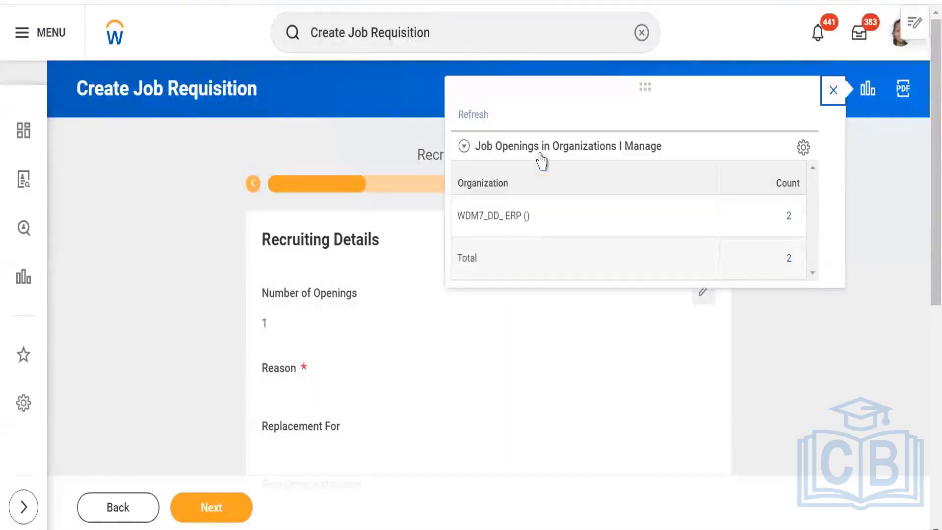
left_click(834, 94)
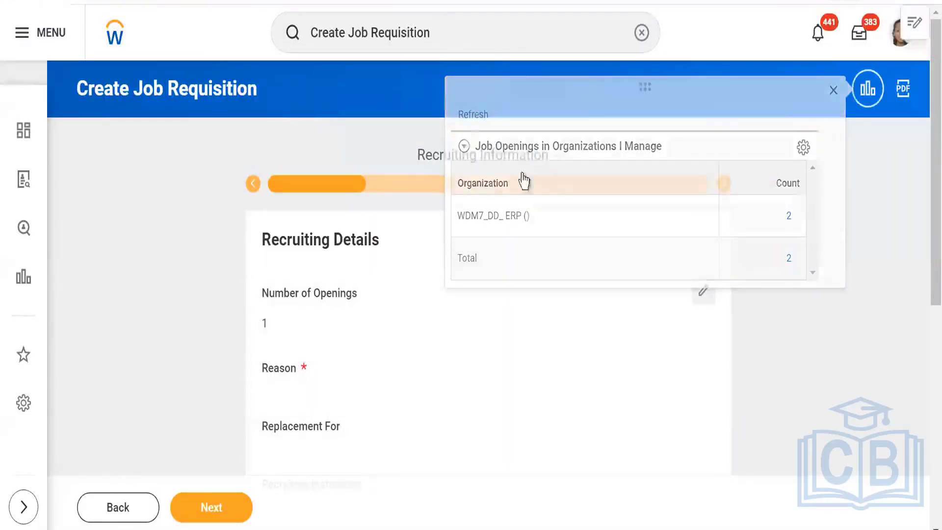
left_click(519, 156)
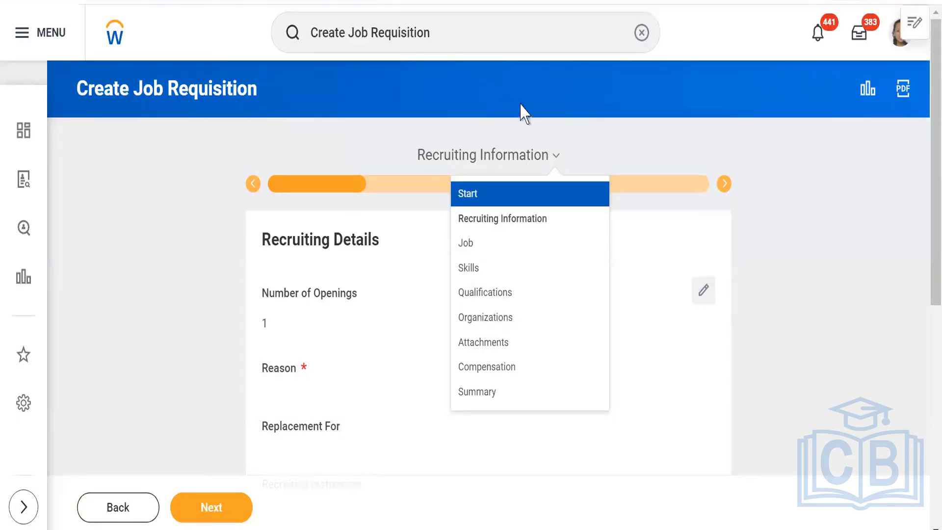
left_click(642, 33)
View the business process template for the Job Requisition process type.
left_click(385, 32)
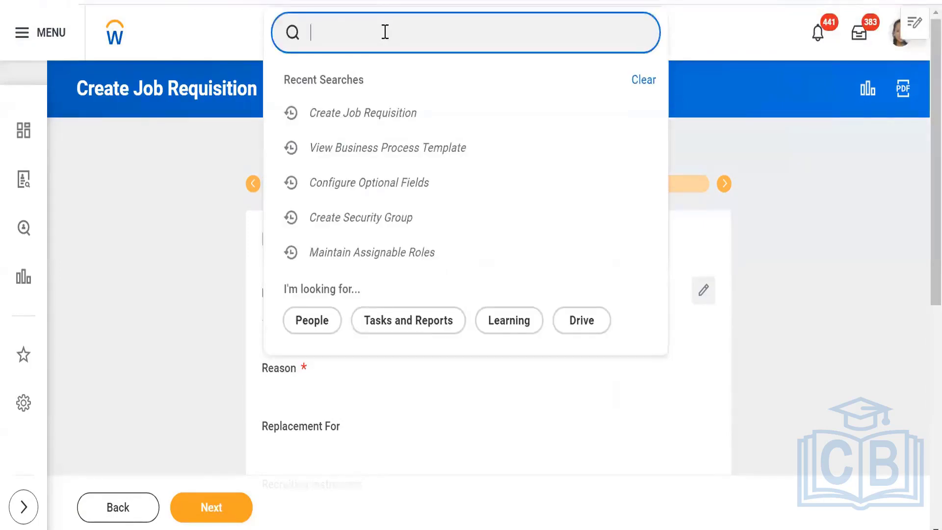
left_click(381, 149)
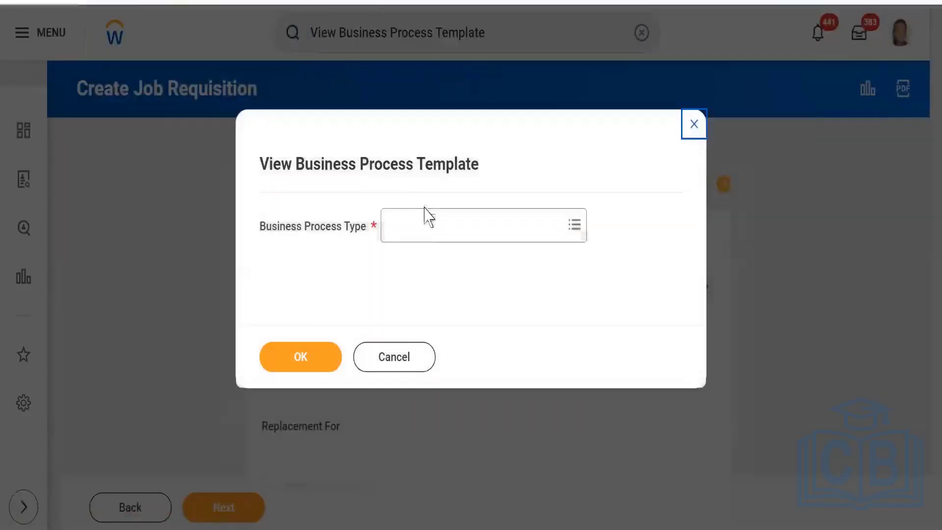
left_click(435, 221)
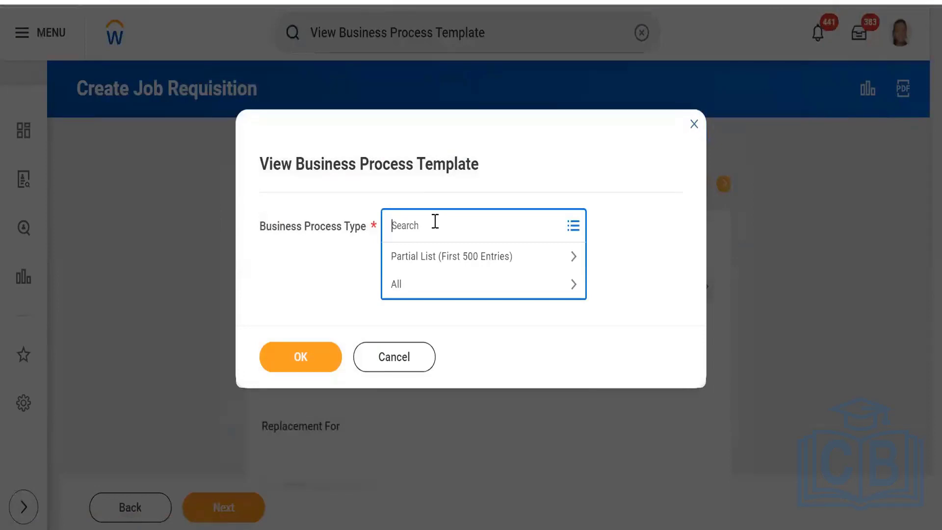
type("job requi")
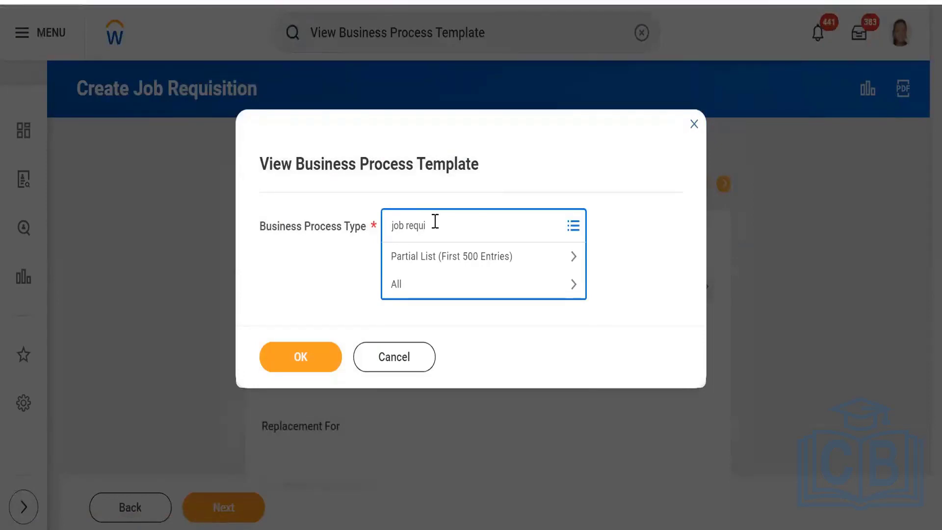
key("Return")
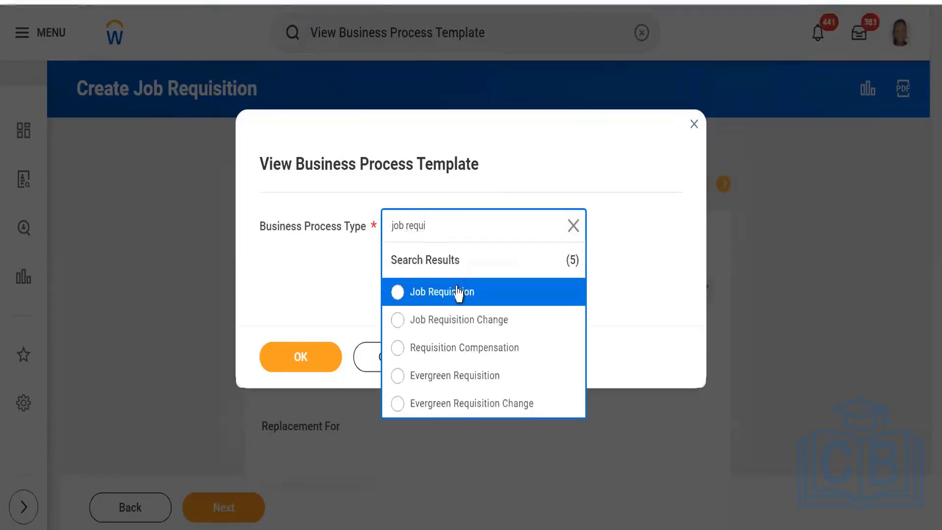
left_click(458, 293)
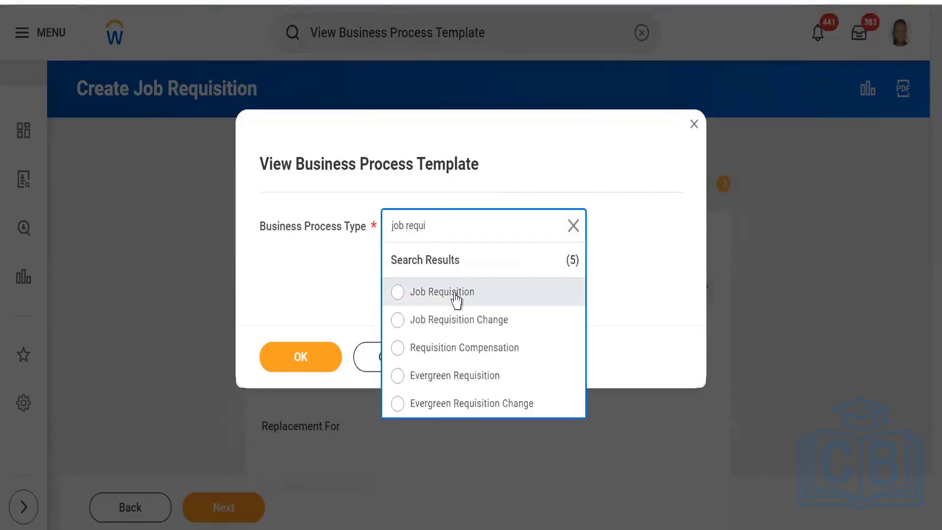
left_click(288, 365)
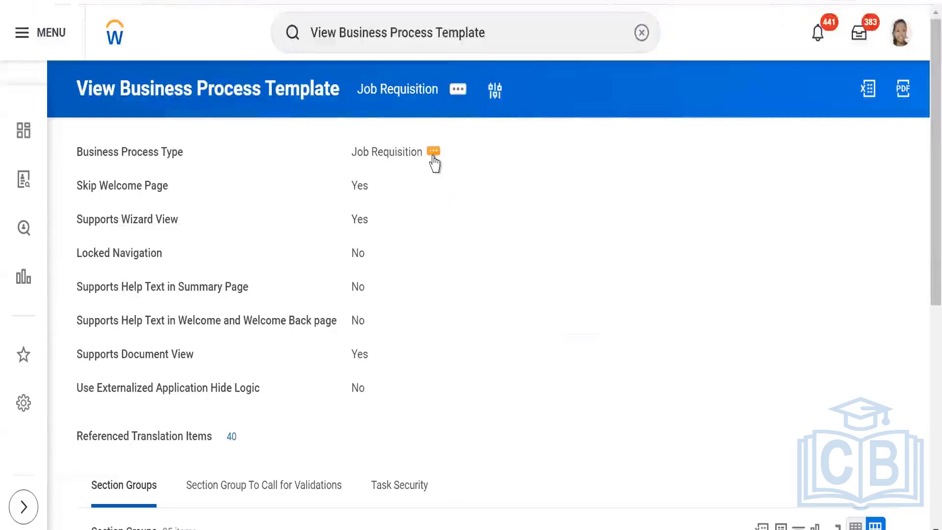
Remove Requisition Compensation from the Job Requisition consolidated template and save.
left_click(432, 156)
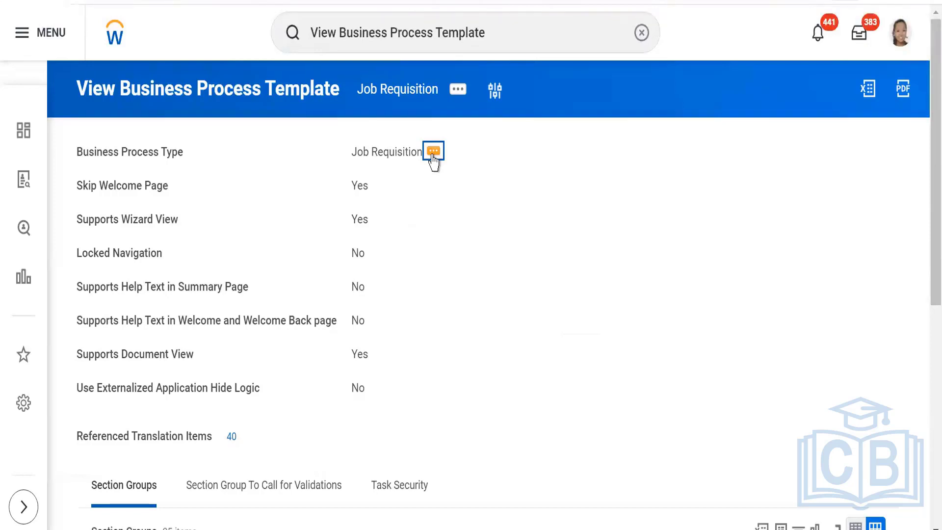
left_click(433, 156)
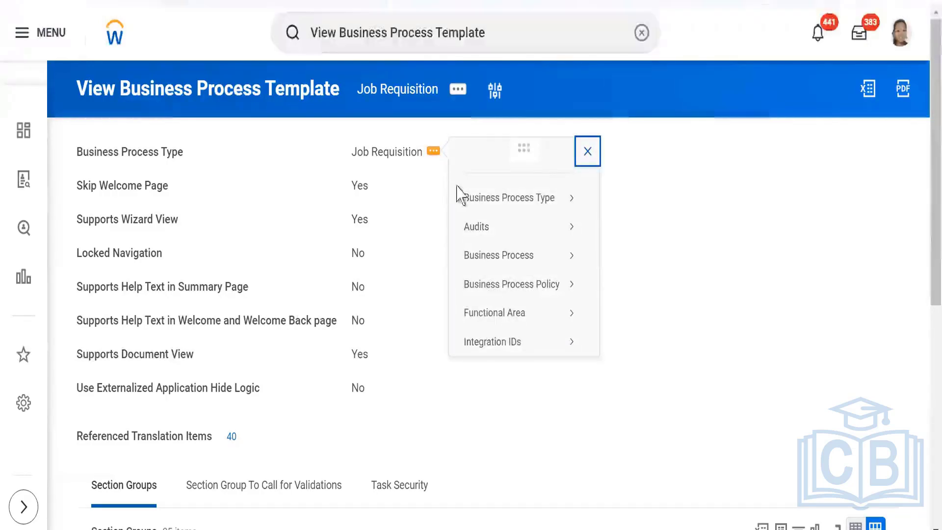
mouse_move(460, 195)
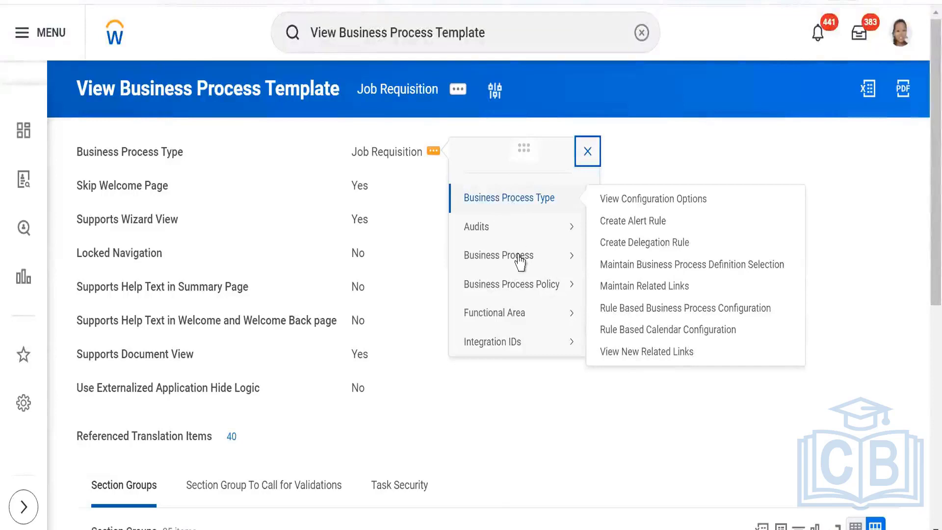
mouse_move(519, 264)
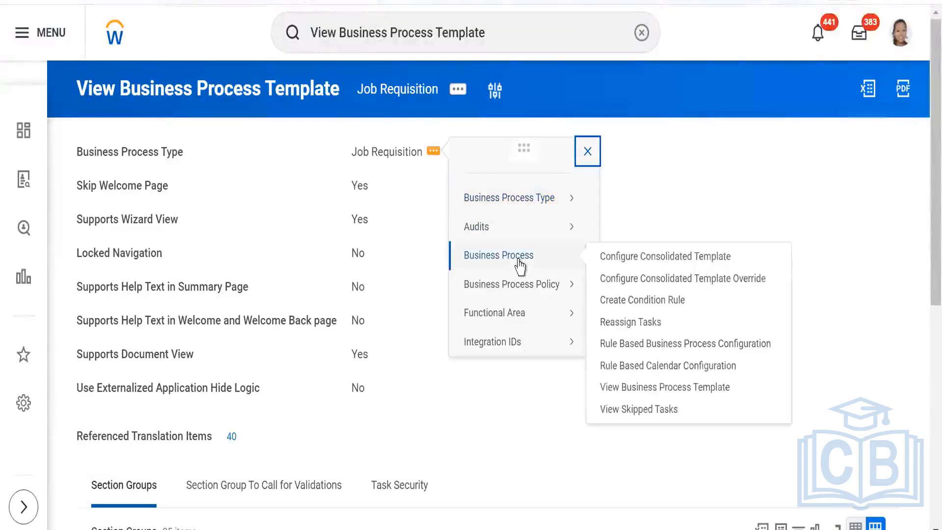
left_click(634, 259)
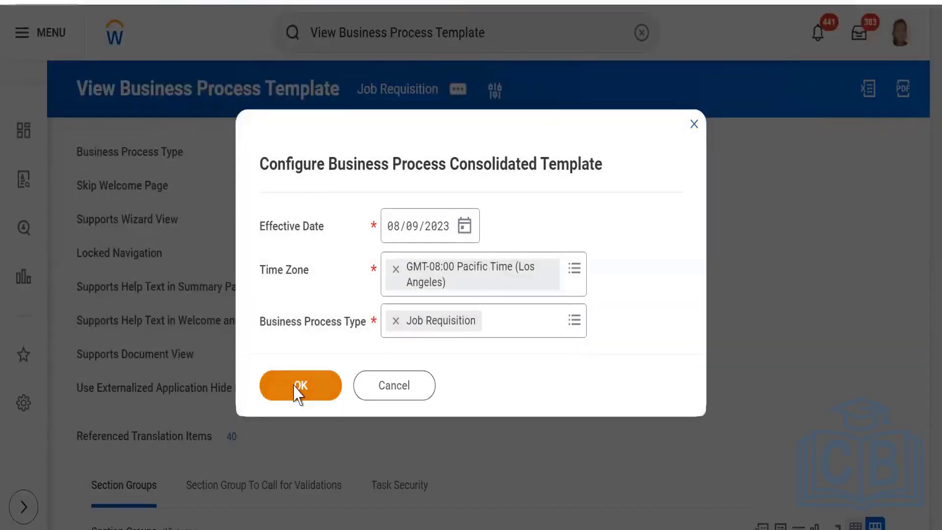
left_click(299, 387)
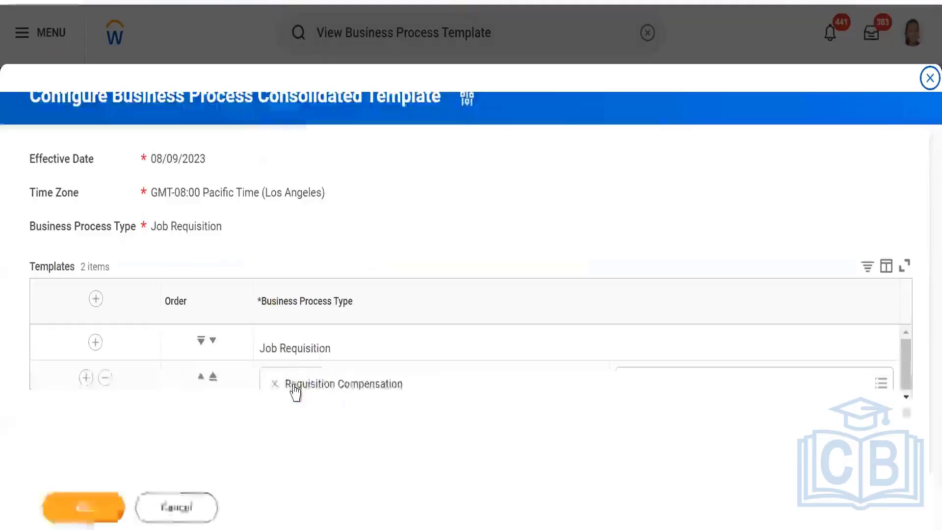
left_click(105, 378)
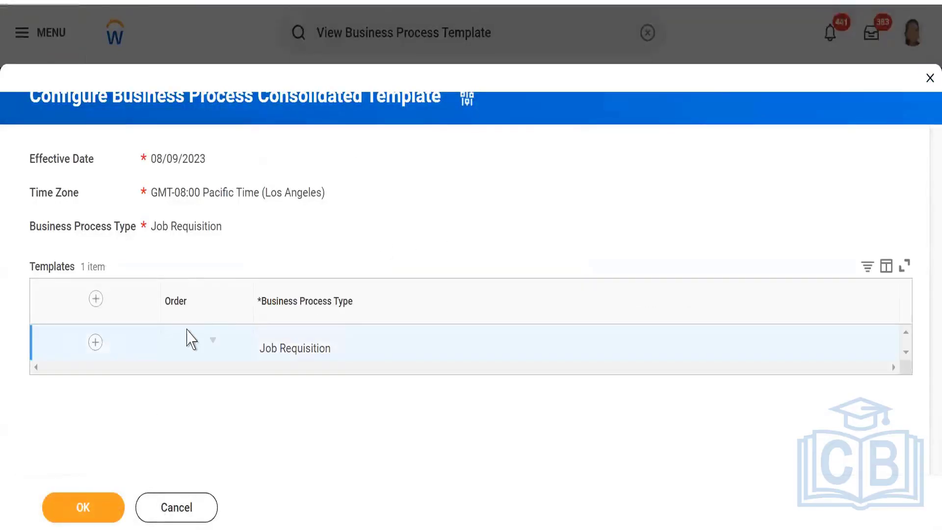
left_click(86, 516)
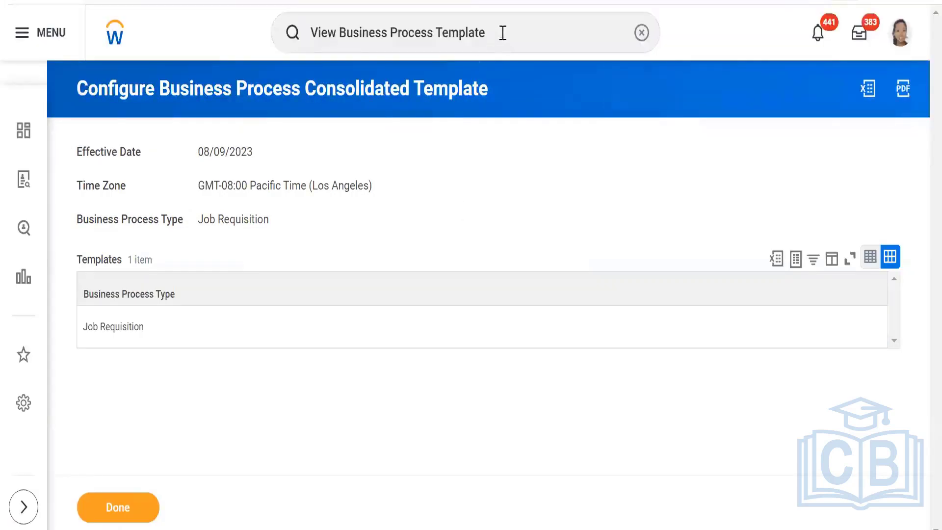
left_click(641, 33)
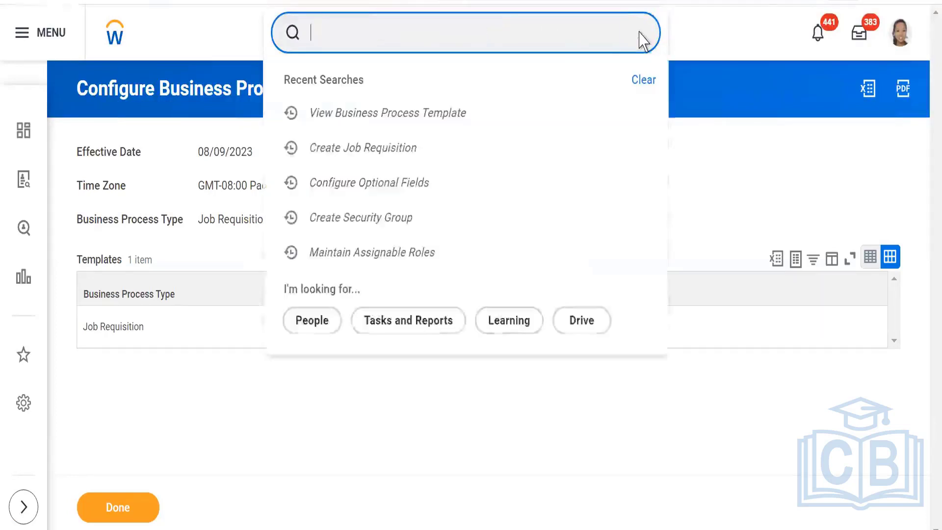
Start a new-position job requisition for supervisory organization SKIIMS PVT LTD.
left_click(369, 152)
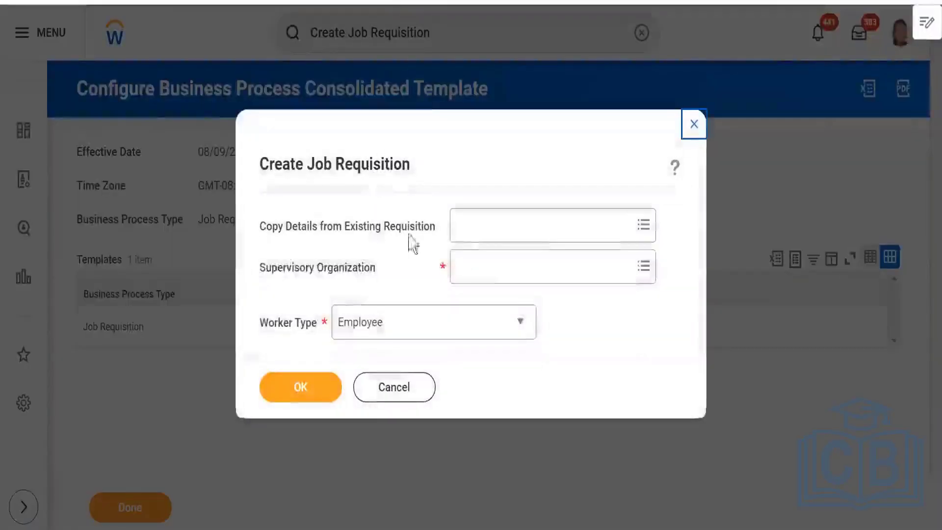
left_click(490, 266)
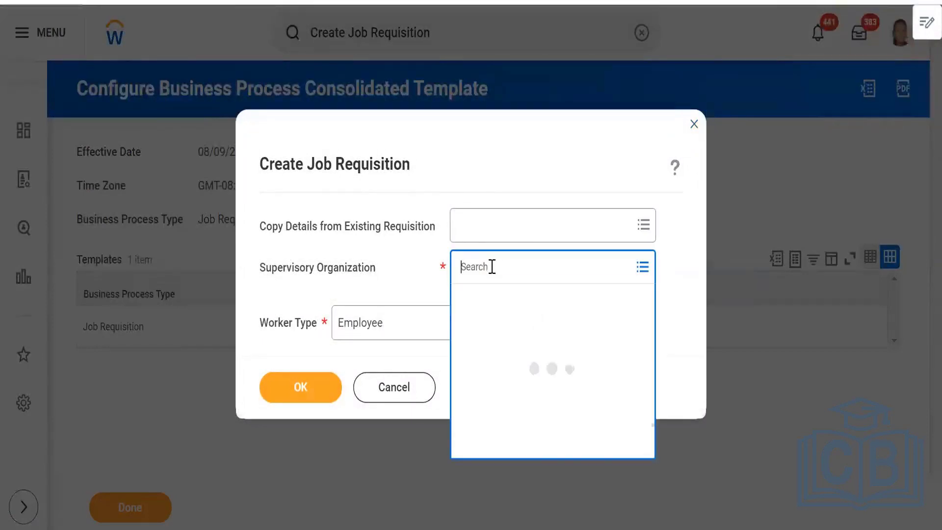
type("skiim")
key("Return")
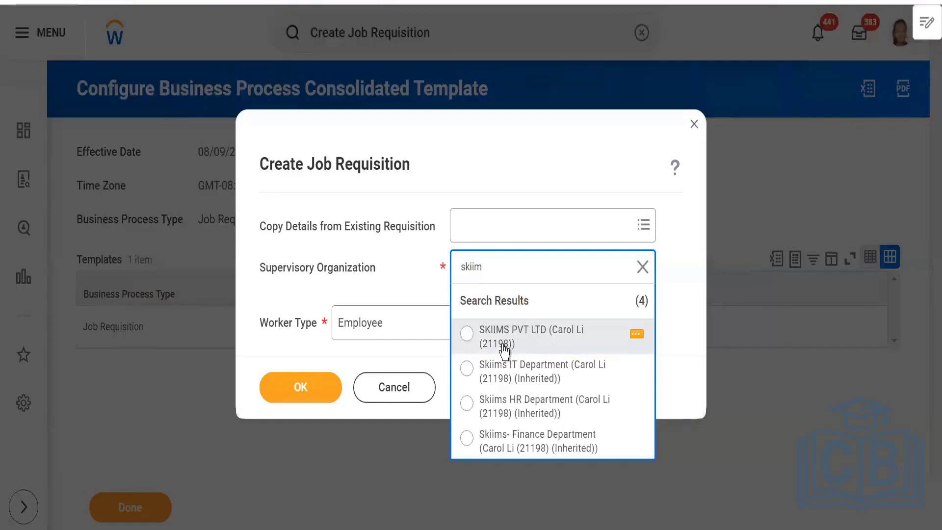
left_click(504, 345)
left_click(309, 411)
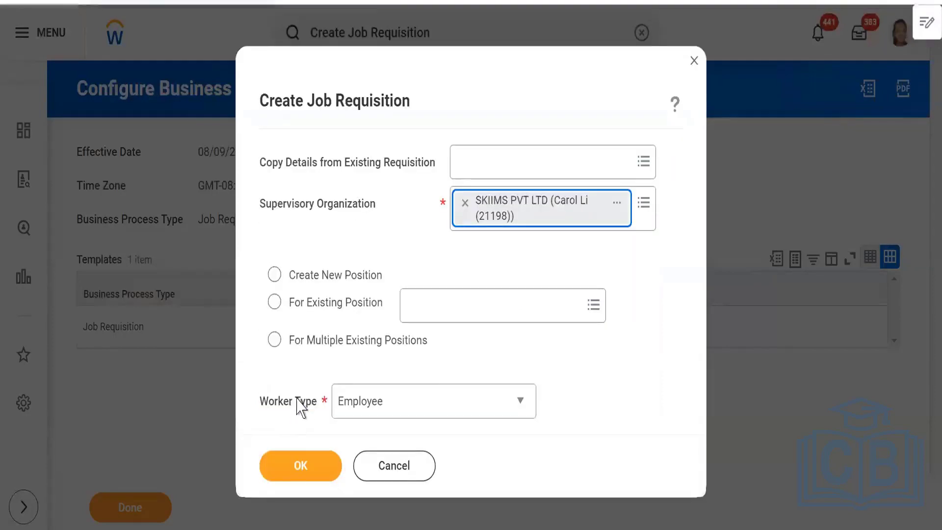
left_click(300, 468)
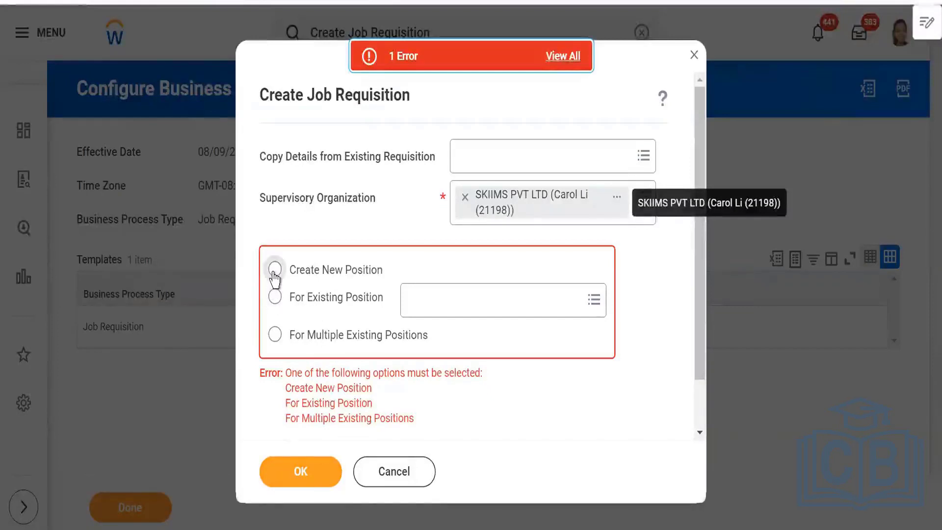
left_click(274, 272)
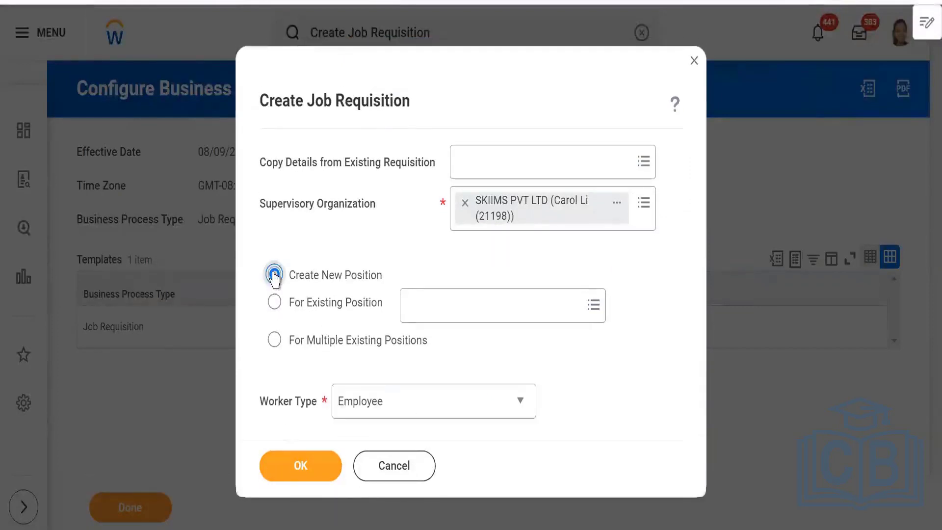
left_click(300, 466)
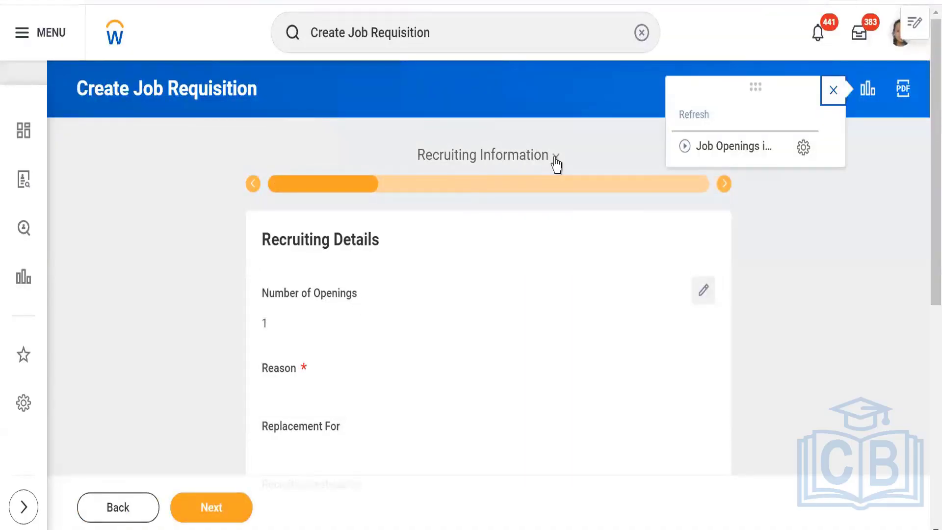
Jump to the Summary step, then cancel the requisition and the template dialog.
left_click(555, 157)
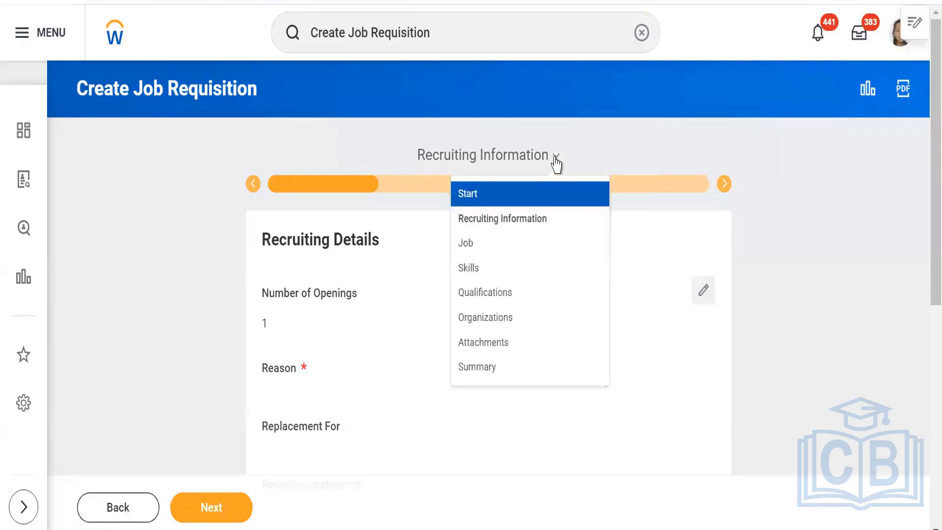
left_click(505, 366)
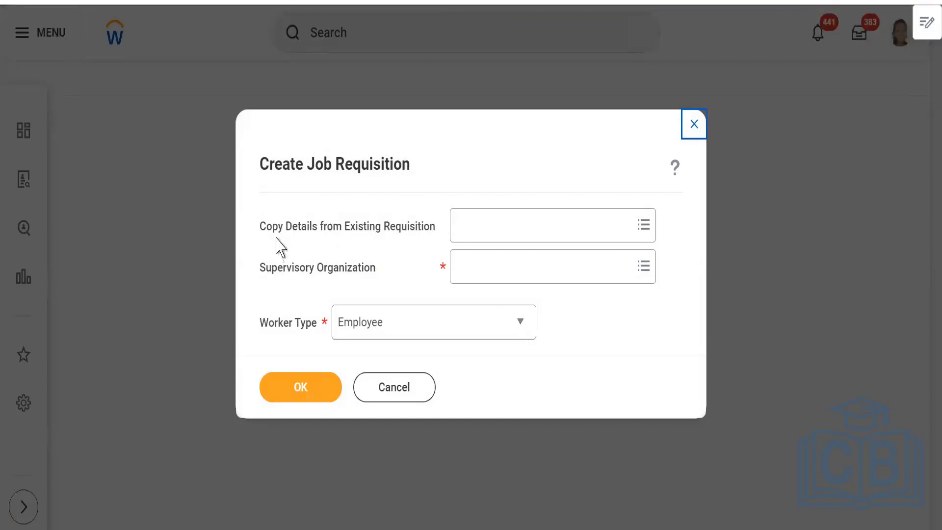
left_click(381, 391)
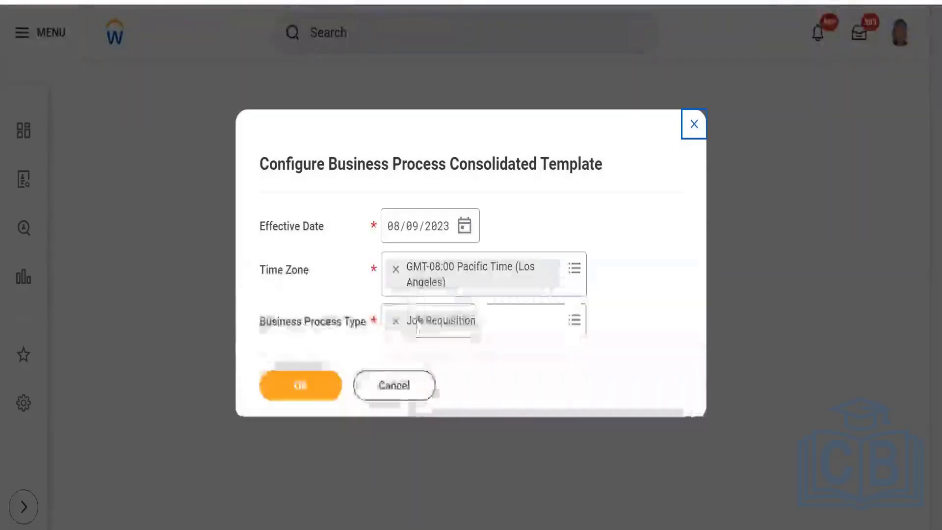
left_click(399, 390)
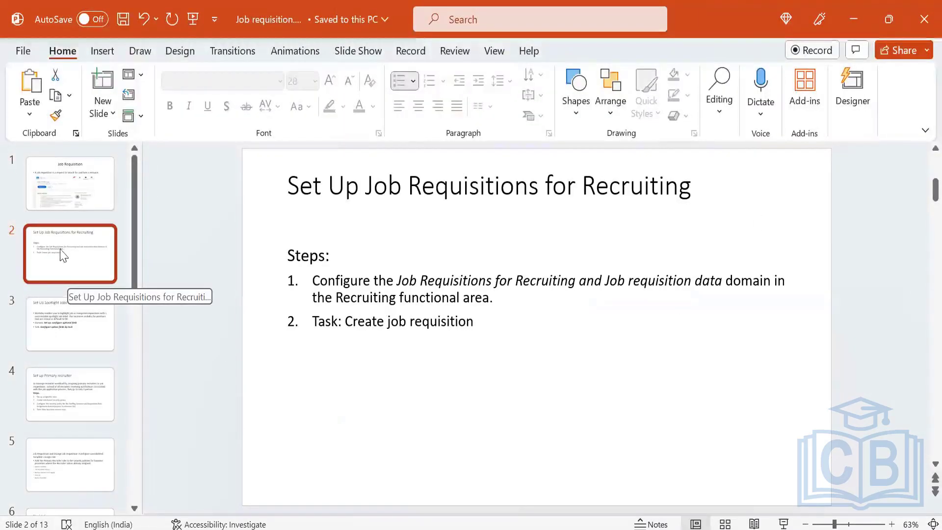
Open the SKIIMS PVT LTD organization via a 'skiims' search, then change the search to 'BP:skiims'.
left_click(66, 316)
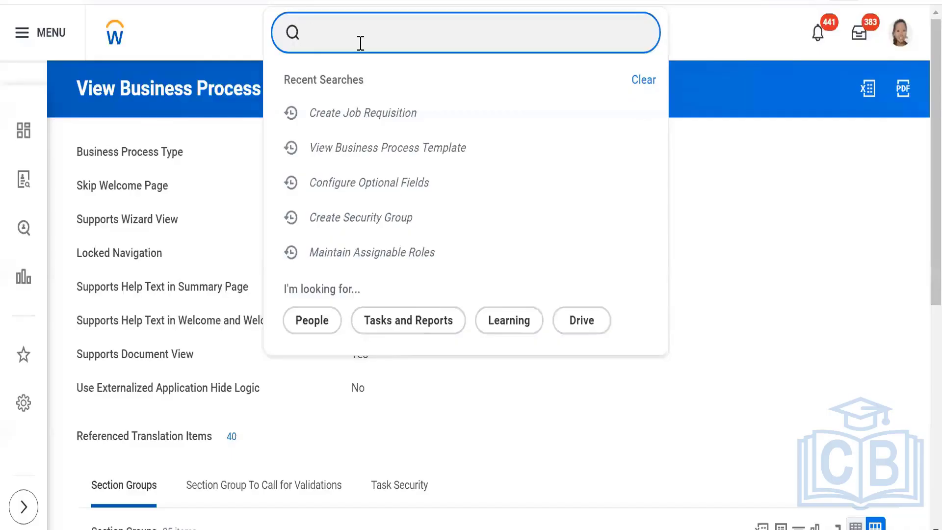
type("skiims")
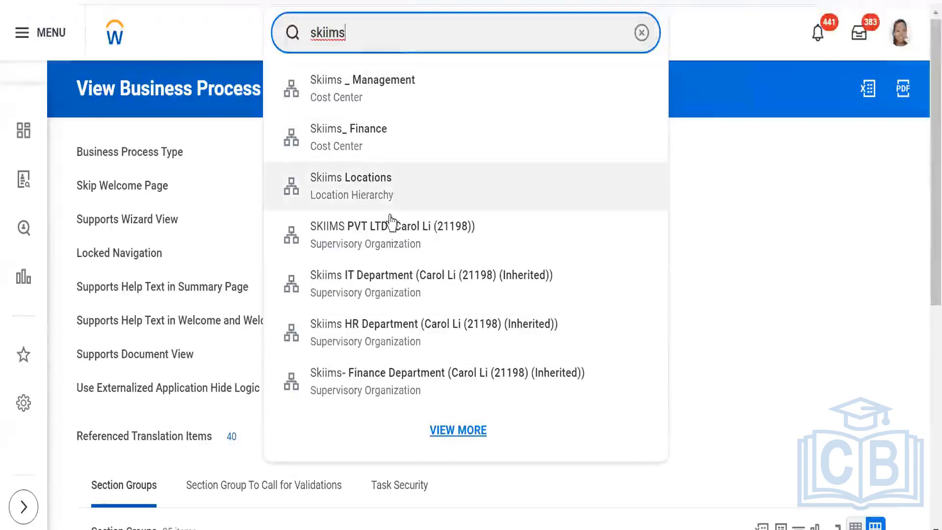
left_click(386, 241)
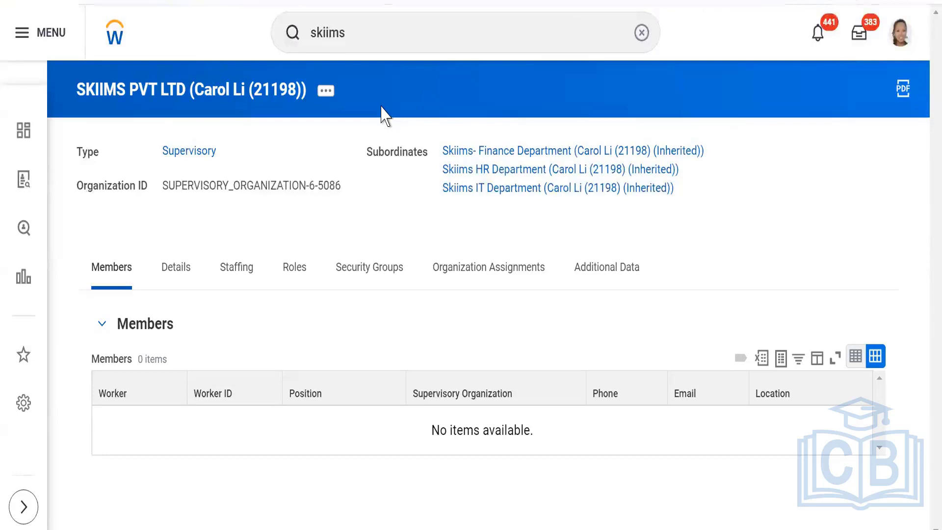
left_click(368, 37)
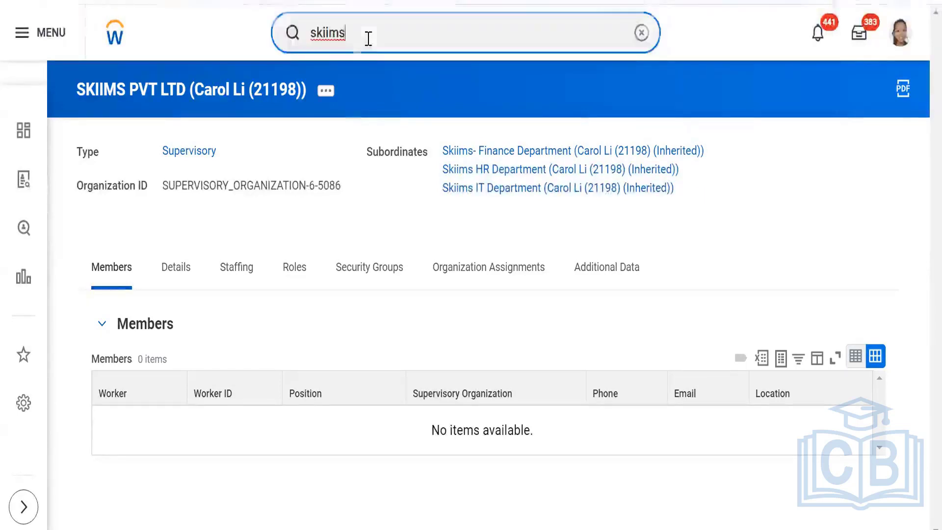
key("Left")
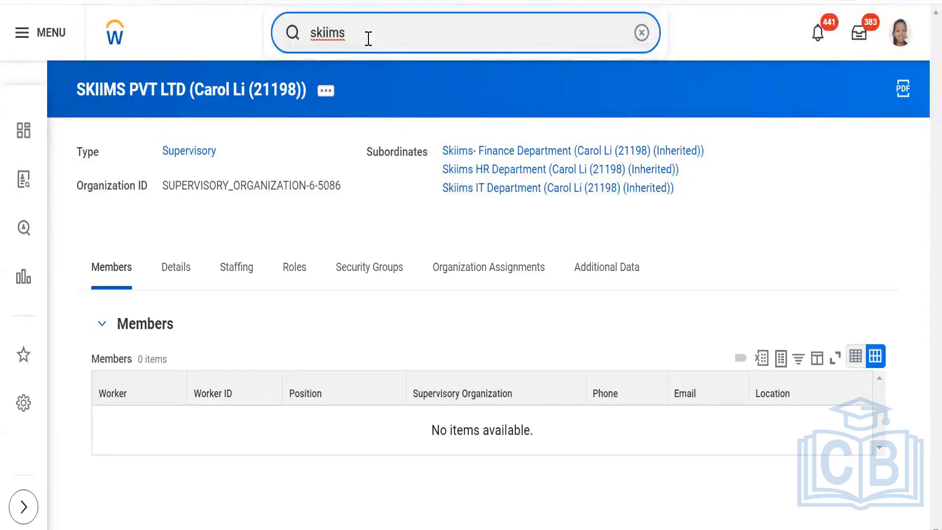
key("Home")
type("BP:")
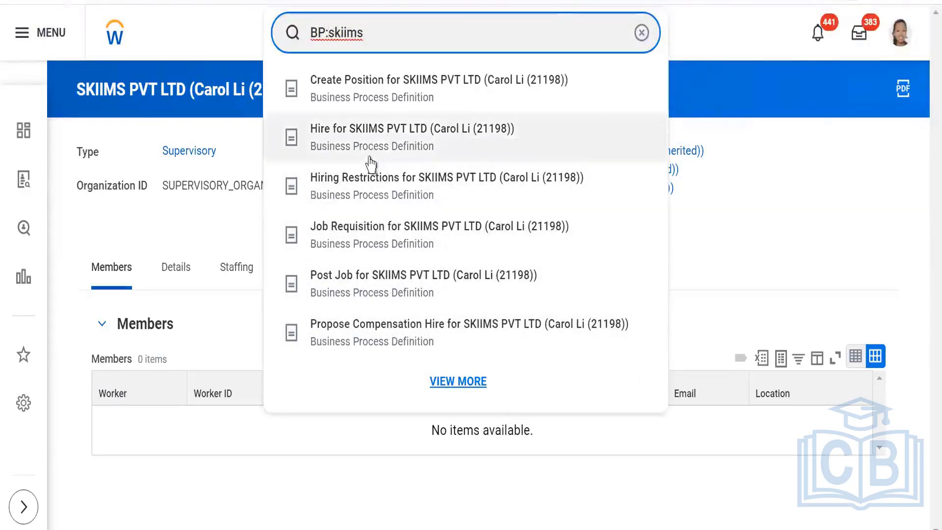
Review the SKIIMS PVT LTD Job Requisition definition's steps and choose Business Process Policy > Edit.
left_click(361, 237)
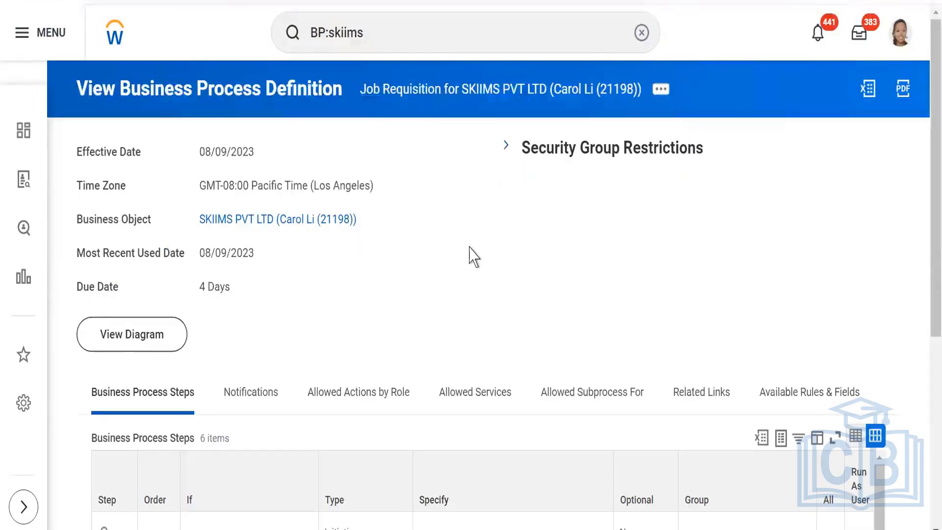
scroll(474, 256, "down", 6)
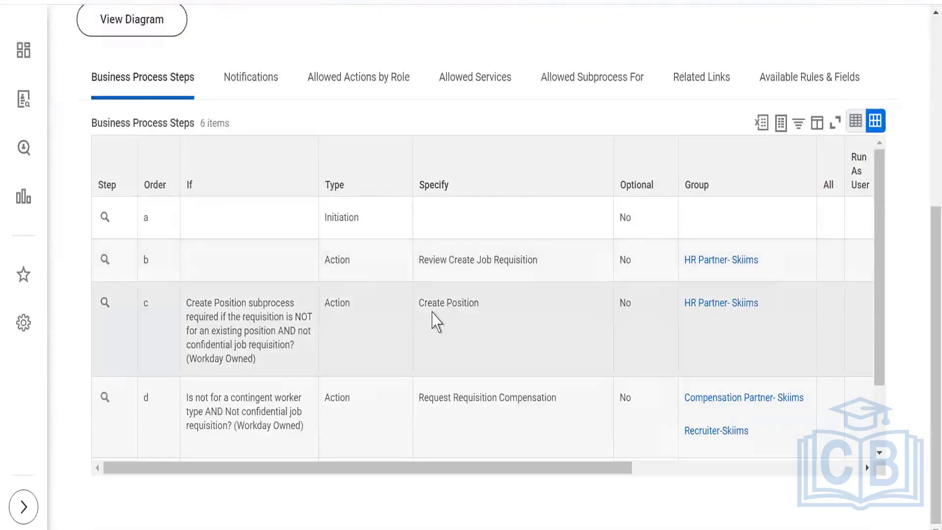
scroll(490, 373, "down", 2)
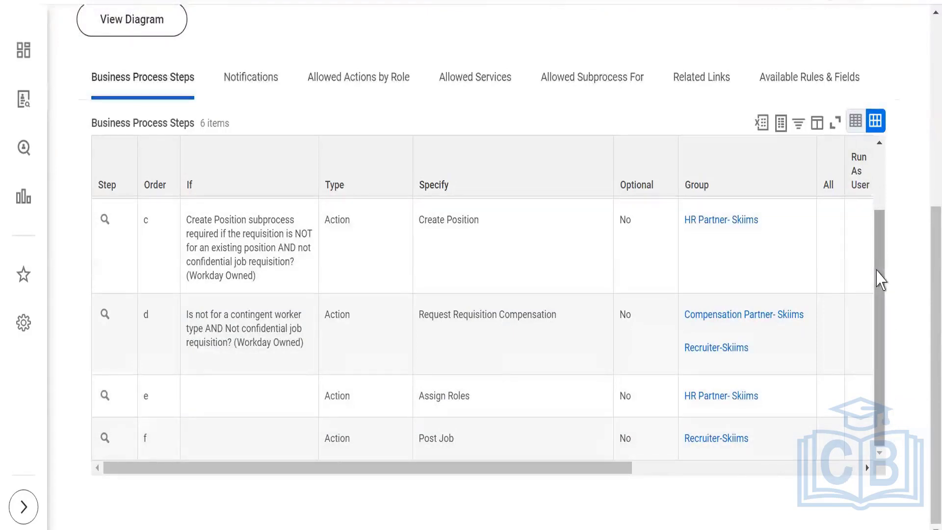
scroll(824, 268, "up", 6)
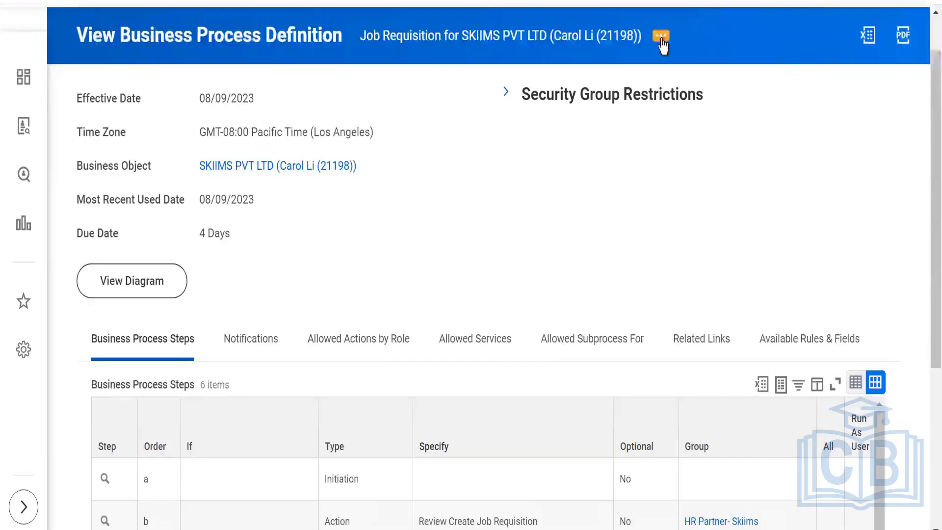
left_click(658, 44)
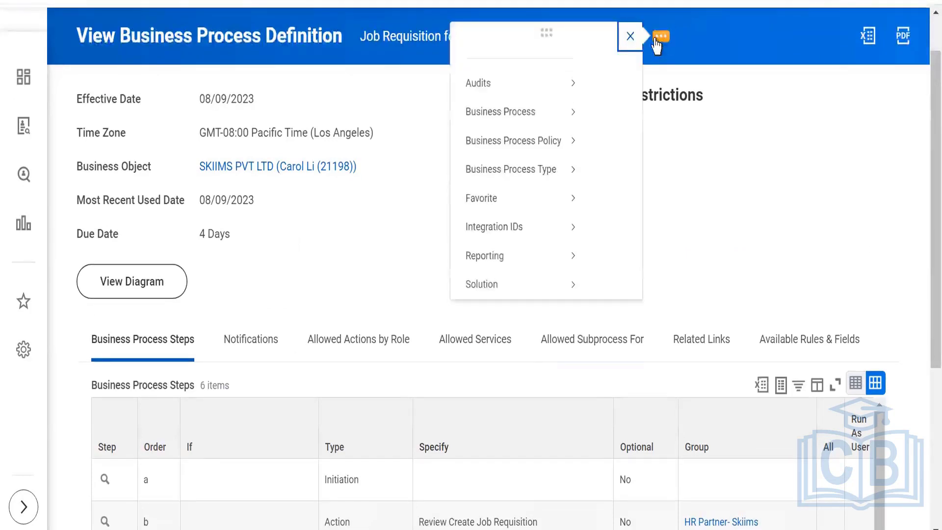
mouse_move(152, 163)
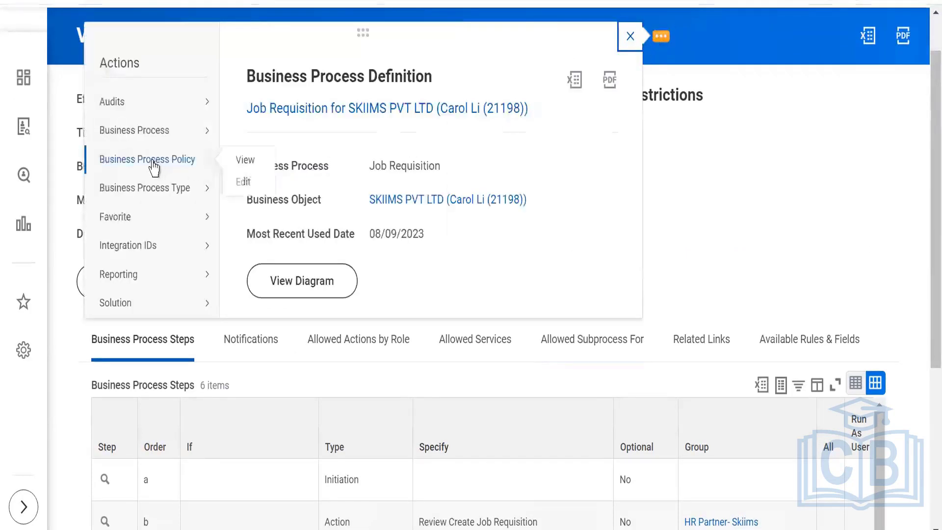
left_click(243, 183)
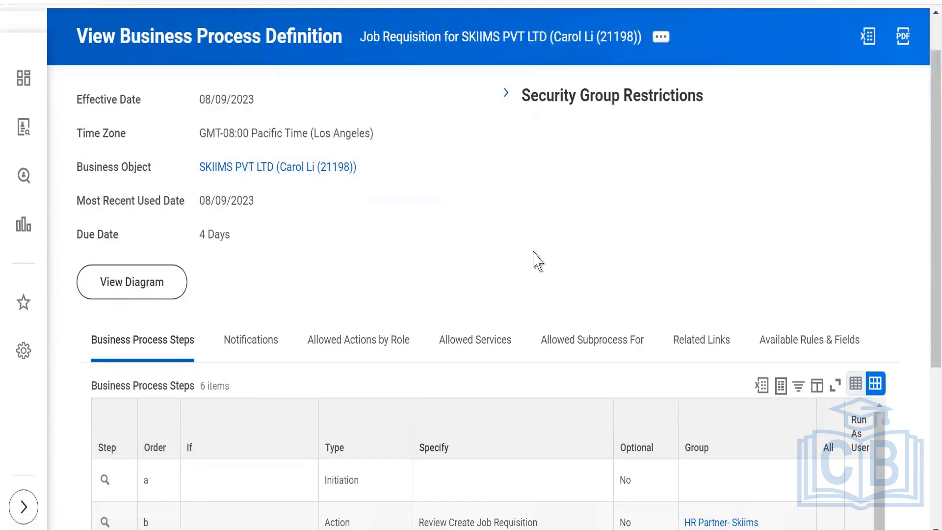
Search 'ski' in the Create Job Requisition Security Groups prompt, then scroll toward Web Service.
scroll(509, 254, "down", 3)
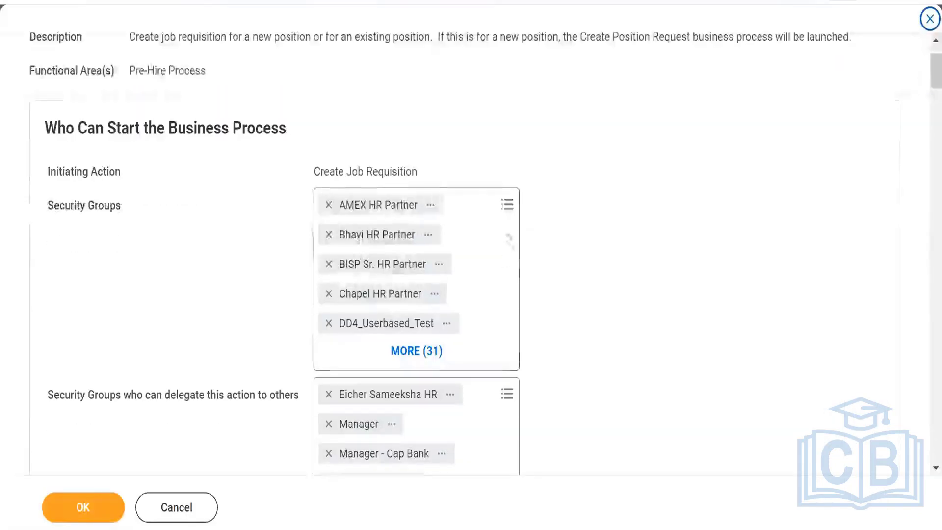
left_click(507, 206)
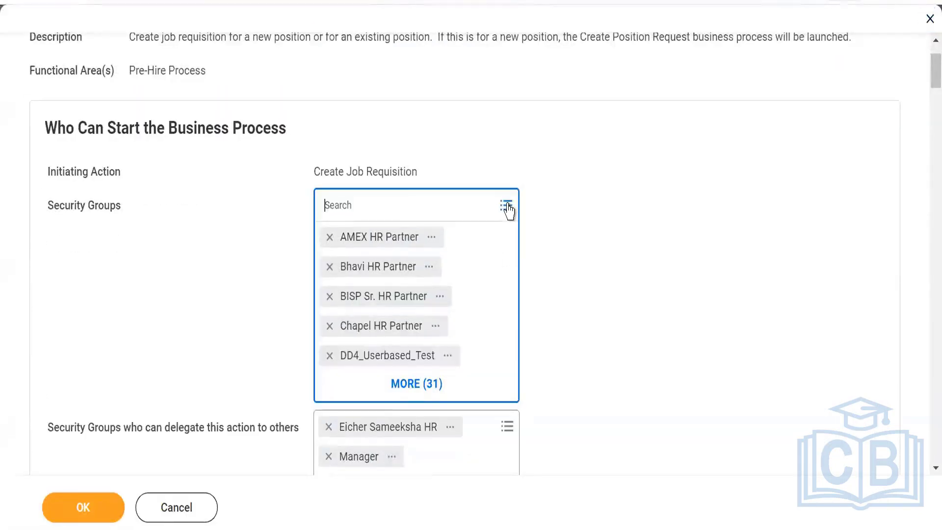
type("skiims")
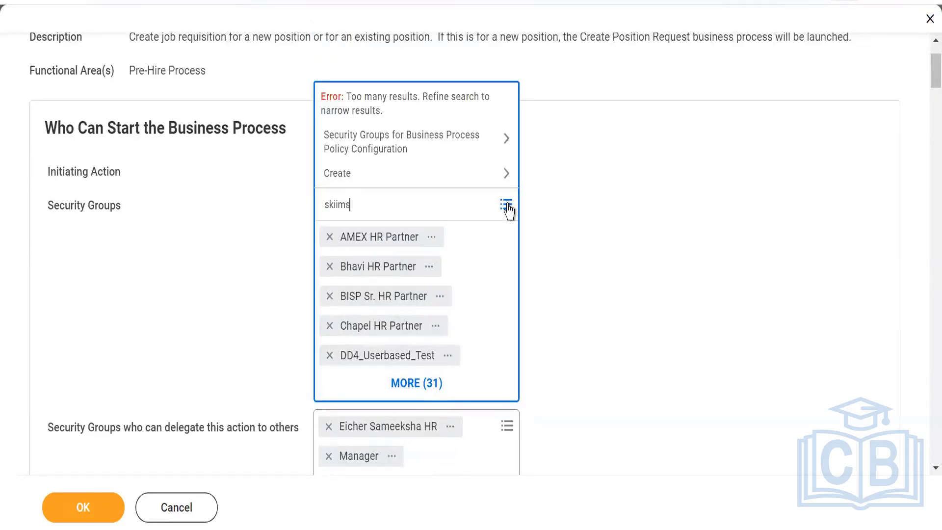
key("Return")
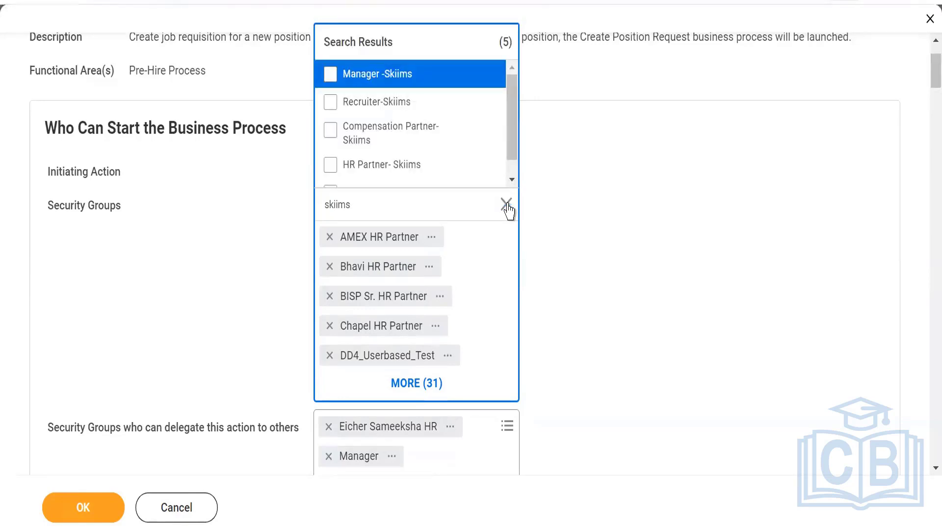
left_click(511, 179)
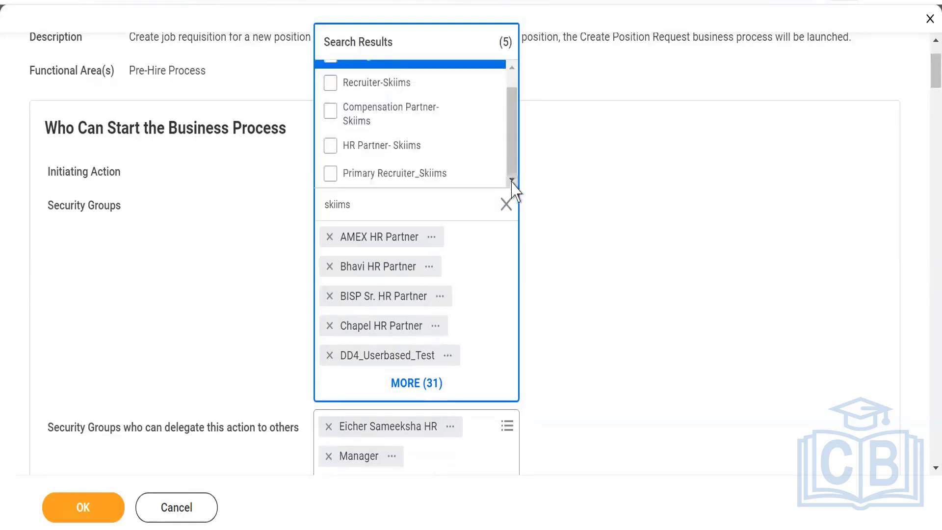
left_click_drag(510, 162, 515, 135)
left_click(662, 199)
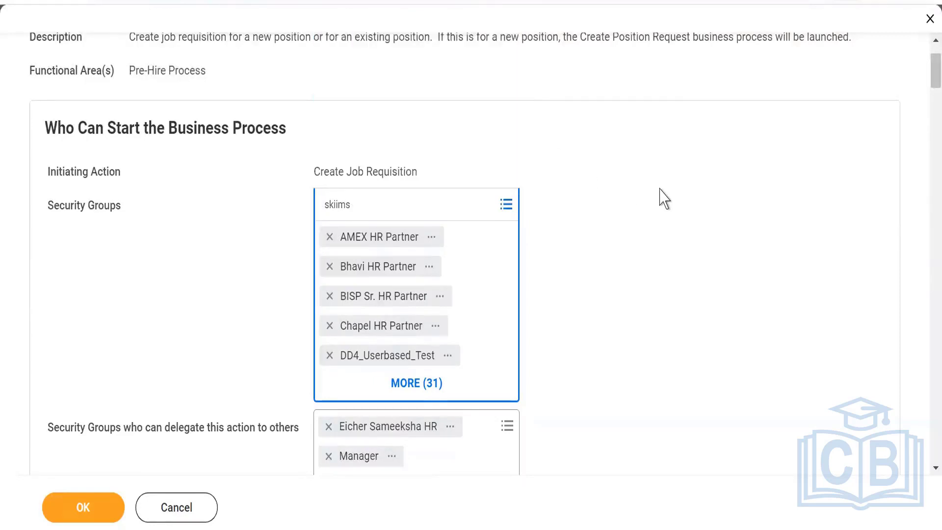
scroll(595, 269, "down", 6)
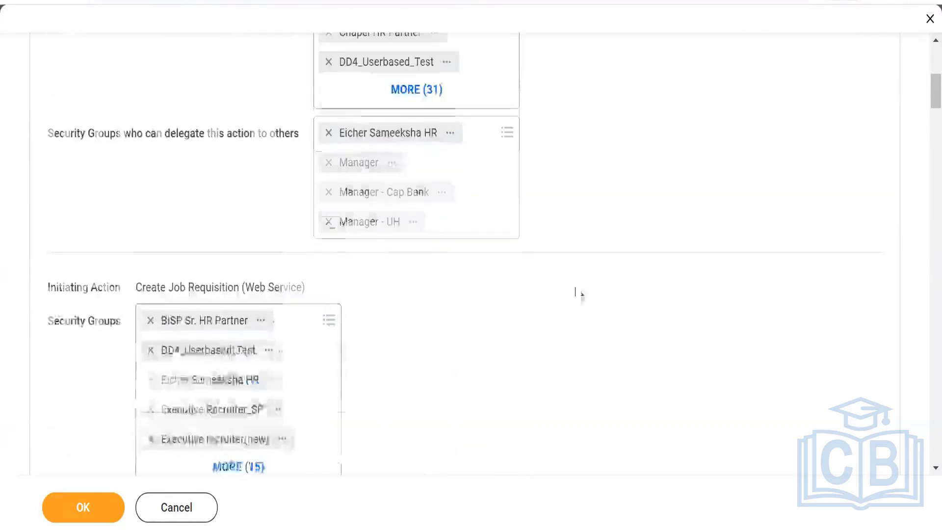
scroll(578, 294, "down", 2)
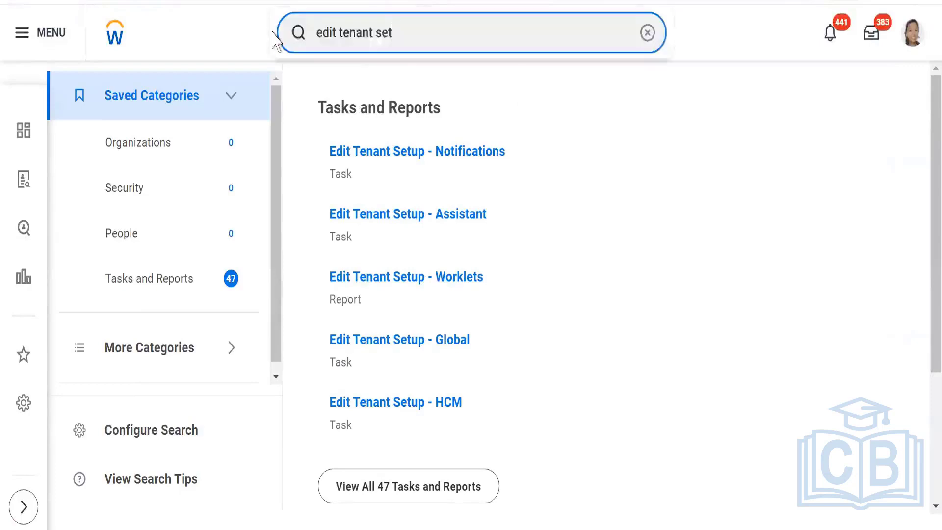
Search 'BP:Skiim' and reopen the Job Requisition for SKIIMS PVT LTD definition.
key("ctrl+a")
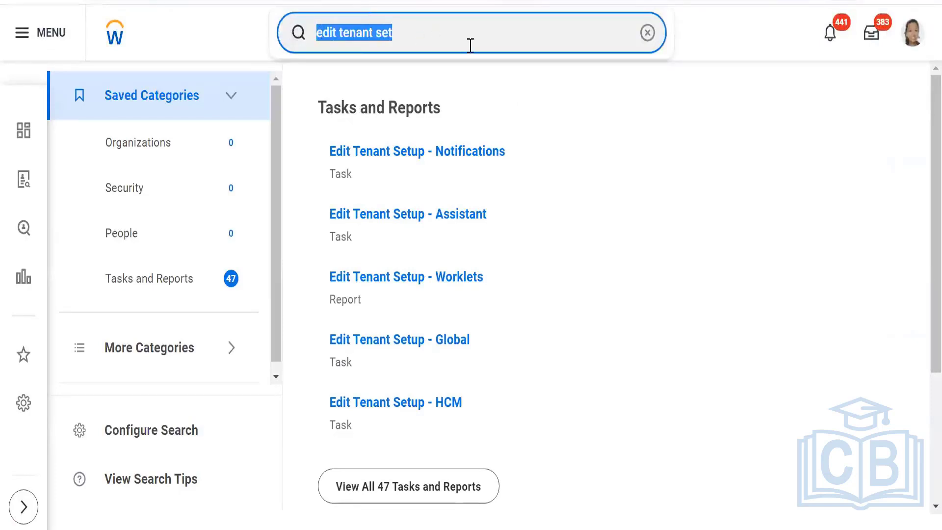
key("BackSpace")
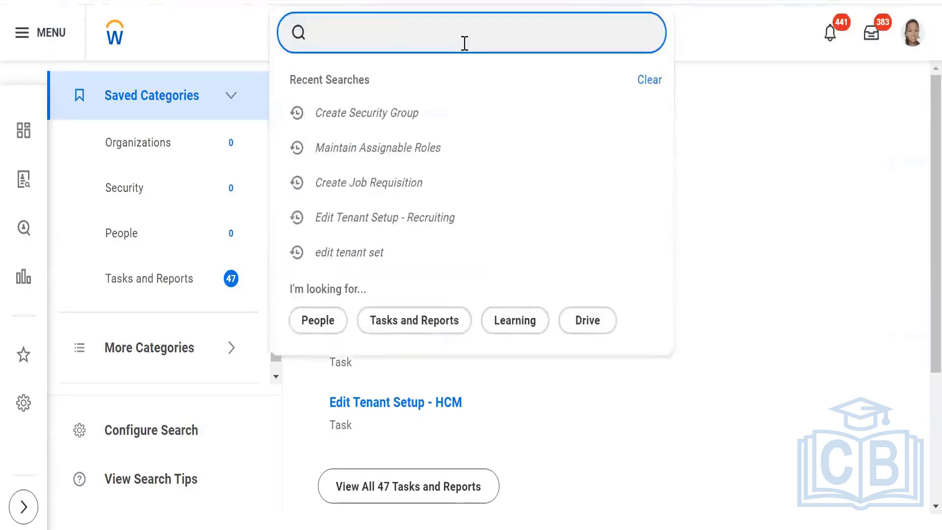
type("BP:")
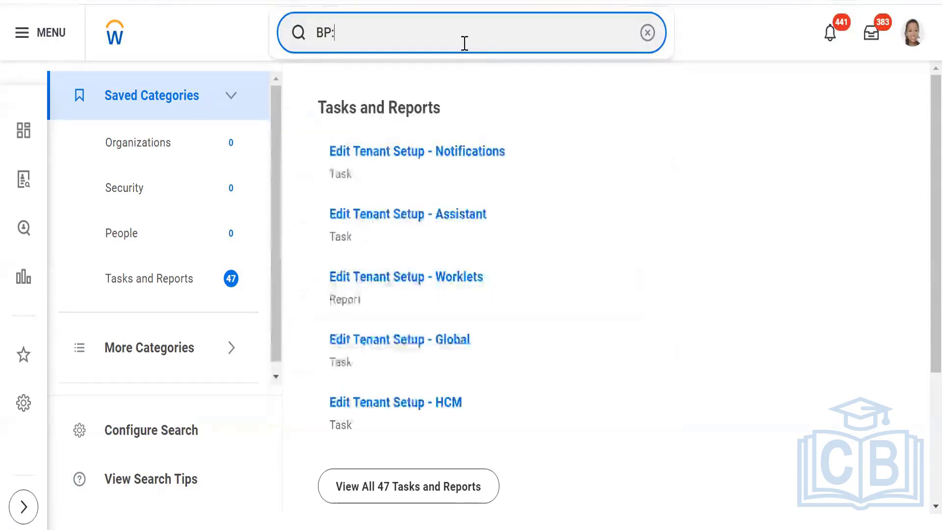
type("Sk")
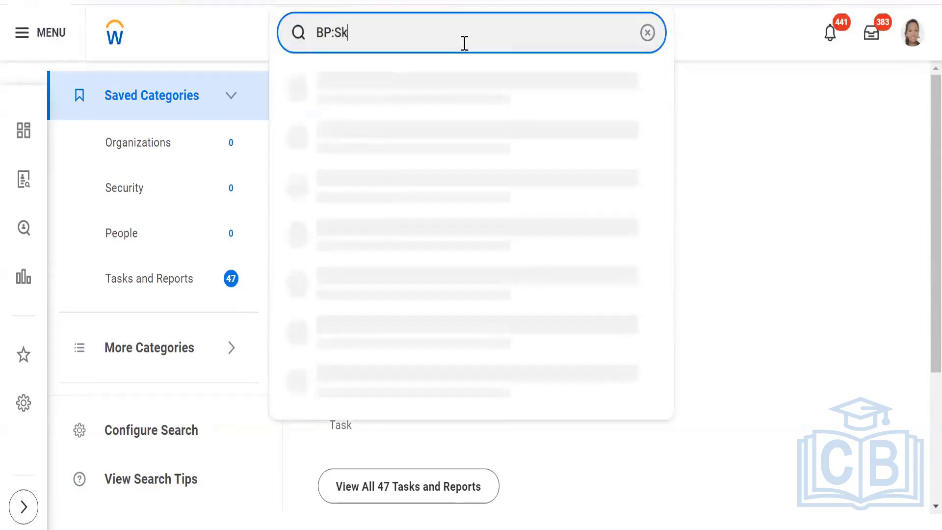
type("iim")
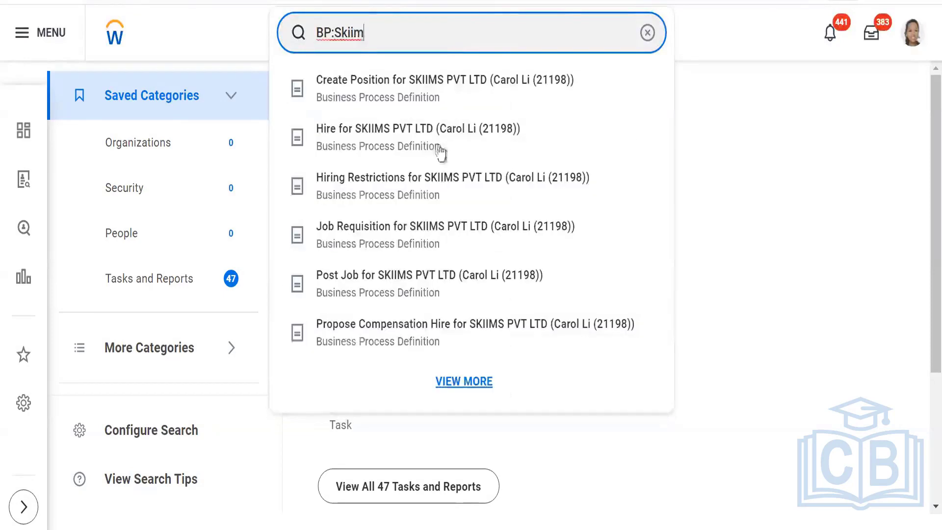
left_click(395, 239)
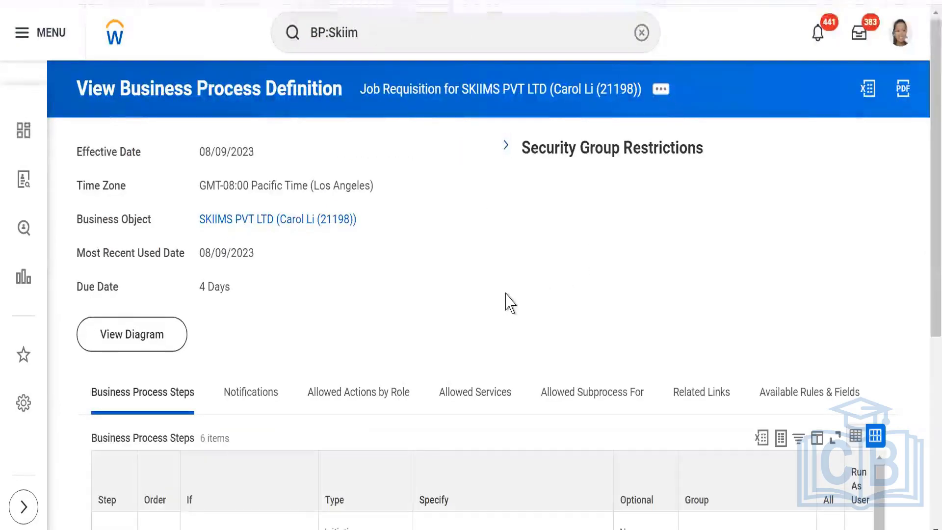
scroll(507, 301, "down", 2)
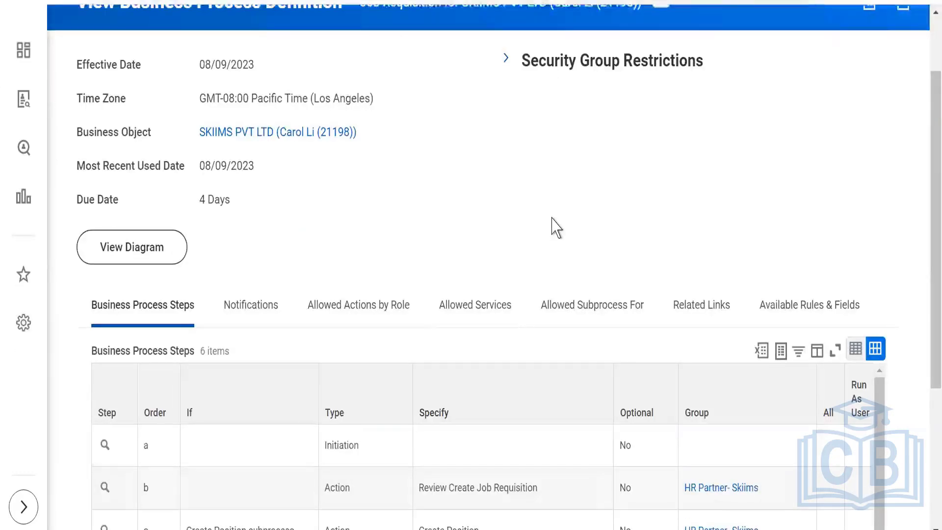
scroll(556, 226, "down", 3)
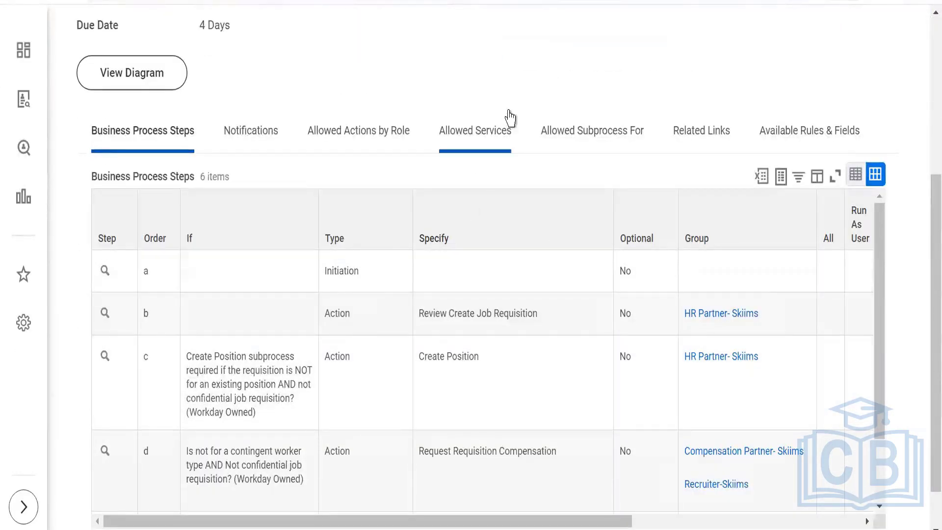
mouse_move(714, 326)
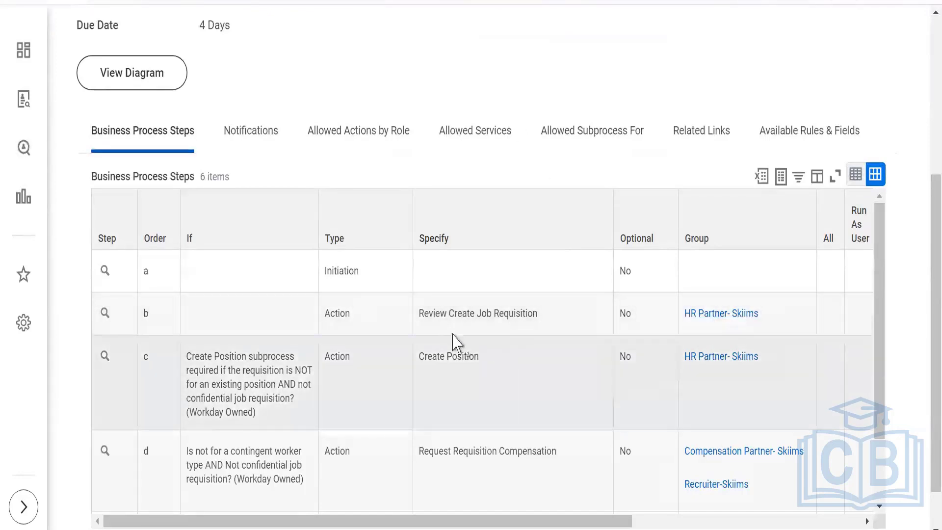
mouse_move(452, 314)
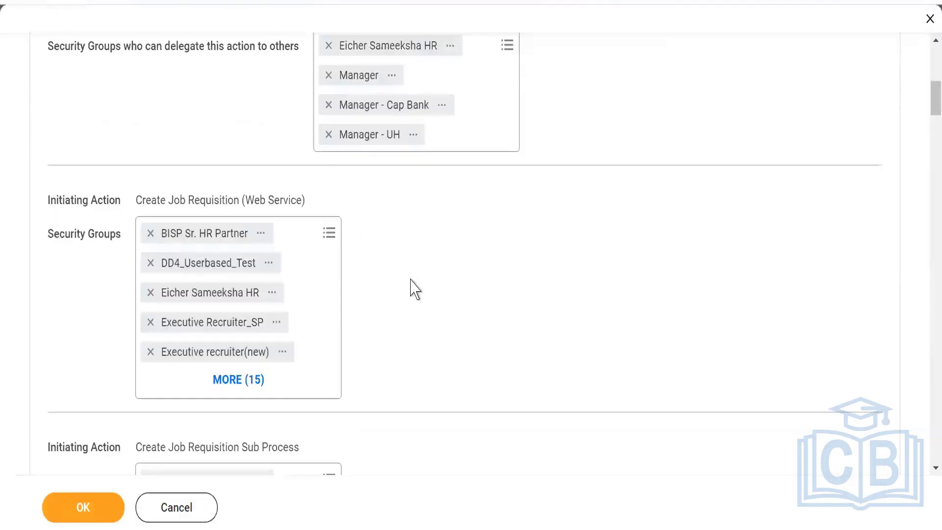
scroll(415, 288, "up", 5)
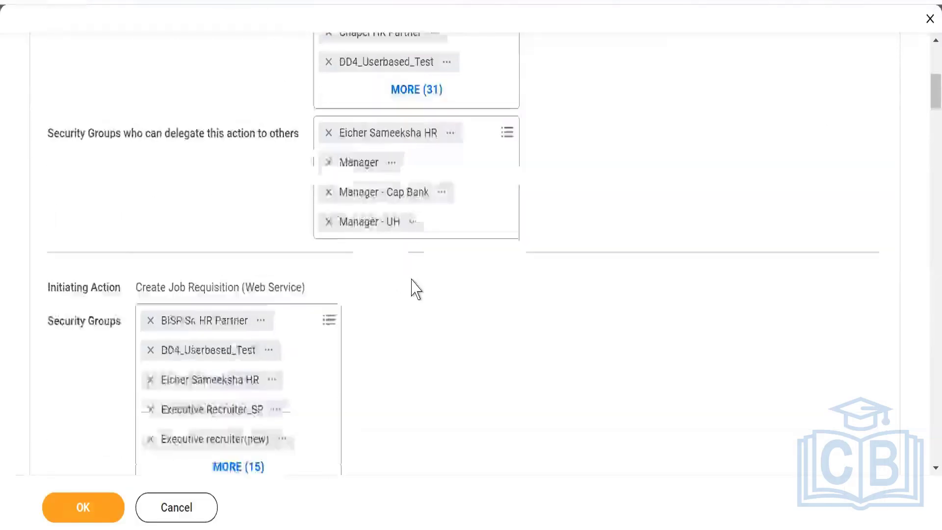
Search 'sk' security groups for Review Create Job Requisition, then cancel the policy edits unsaved.
scroll(586, 304, "down", 10)
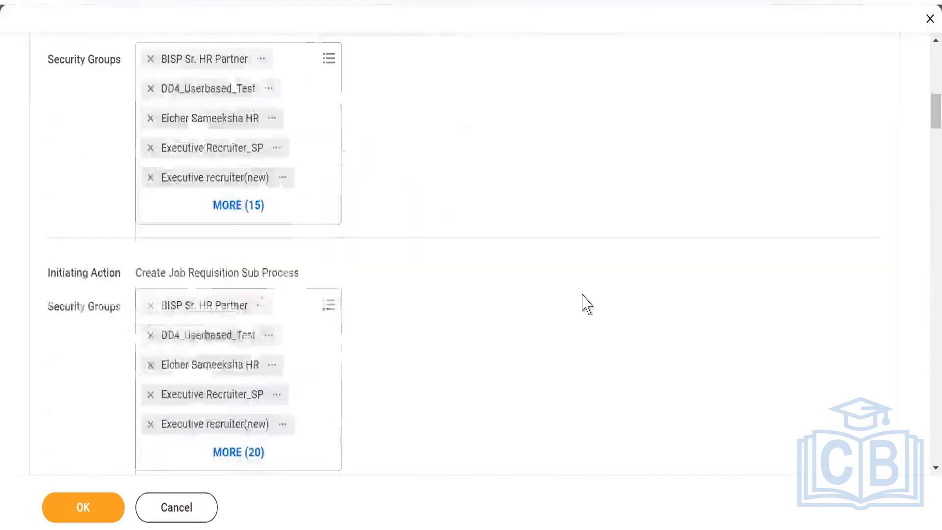
scroll(577, 303, "down", 10)
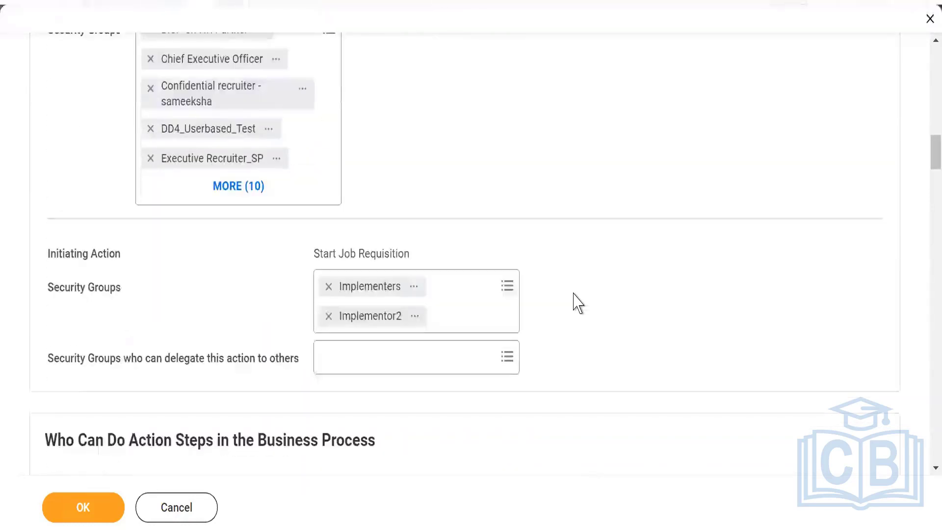
scroll(578, 303, "down", 2)
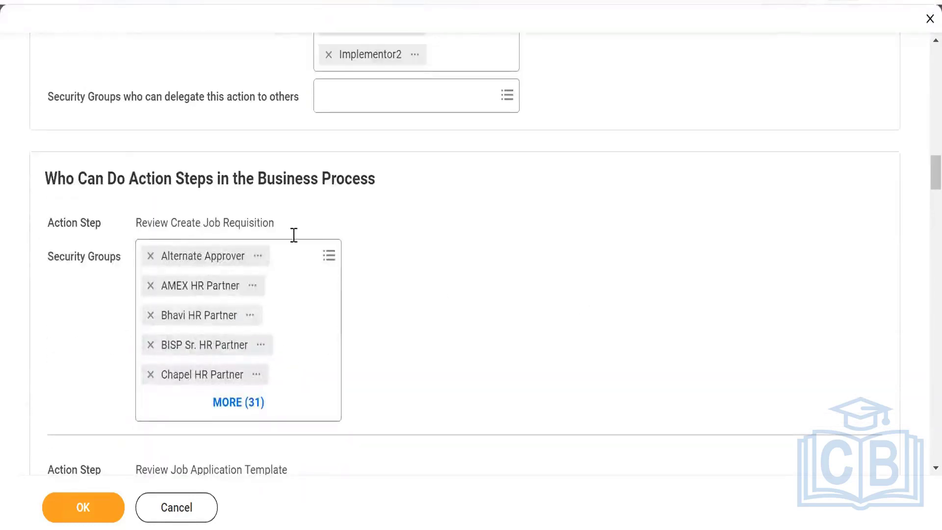
left_click(329, 256)
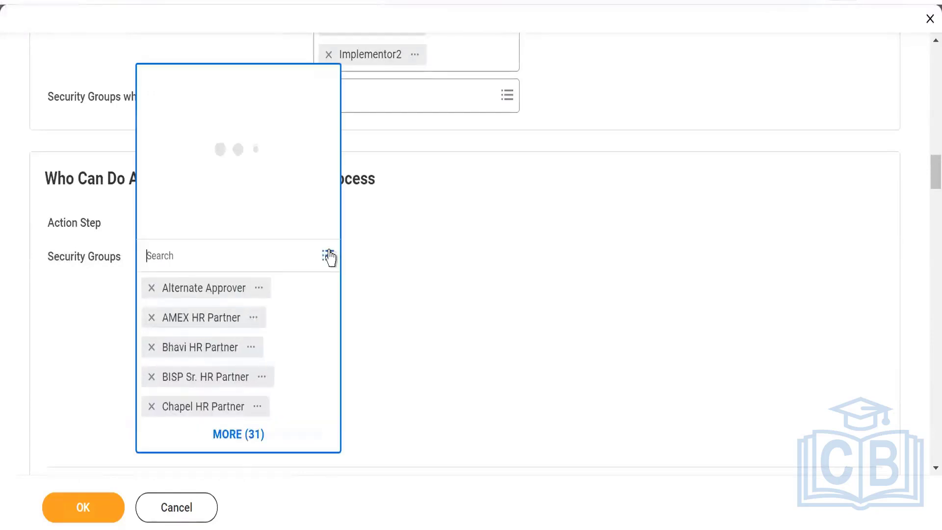
type("skiims")
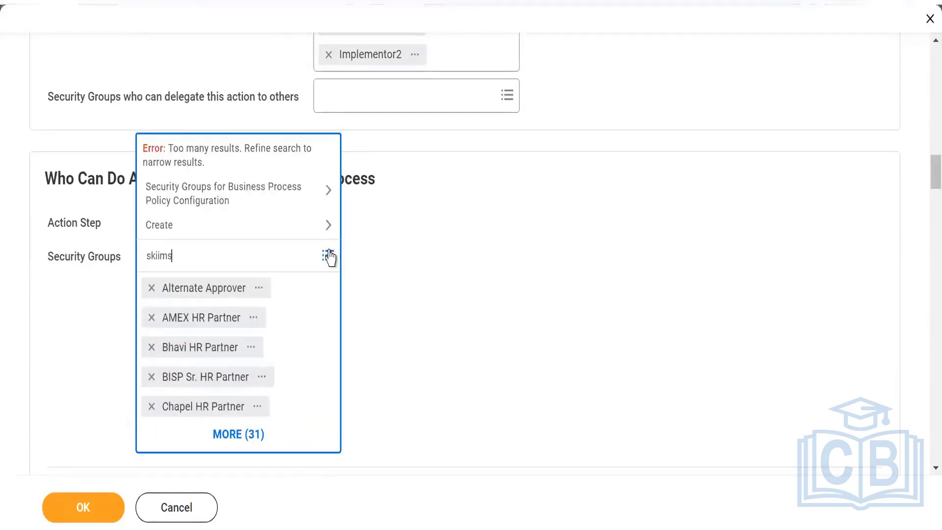
key("Return")
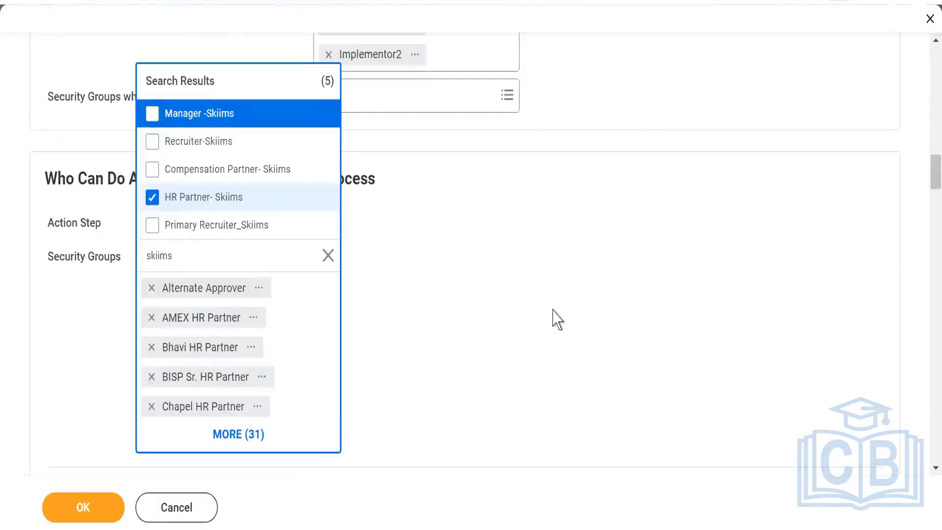
left_click(558, 320)
scroll(558, 319, "up", 8)
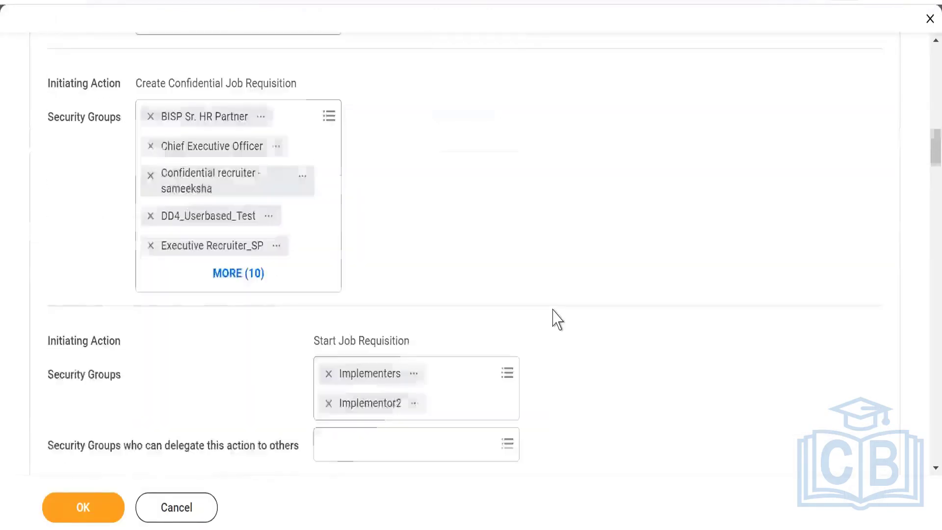
scroll(554, 319, "up", 10)
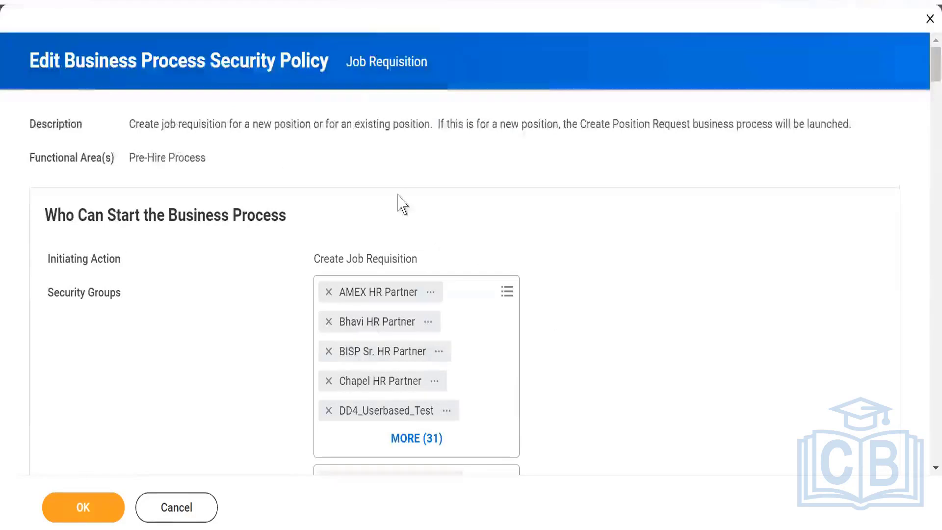
left_click(174, 507)
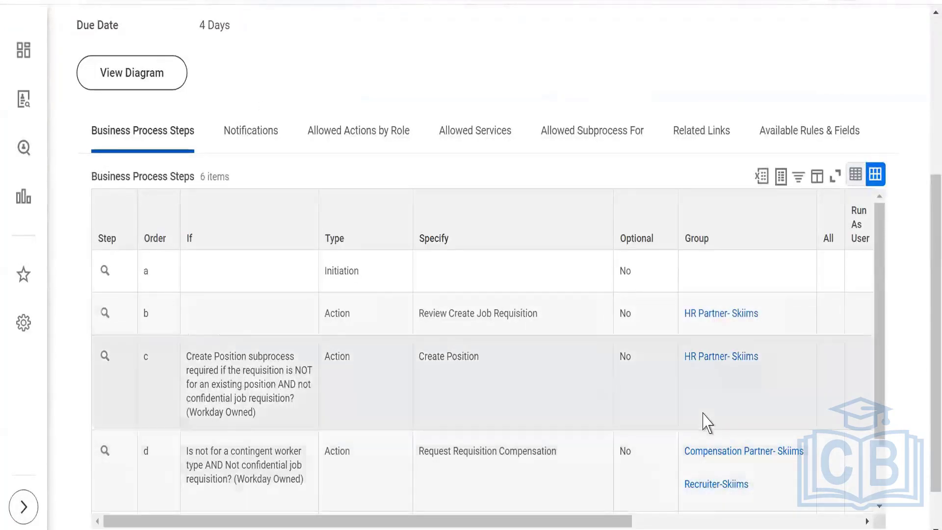
Replace the BP:Skiim search with 'Business process sec pol fo'.
scroll(706, 456, "down", 2)
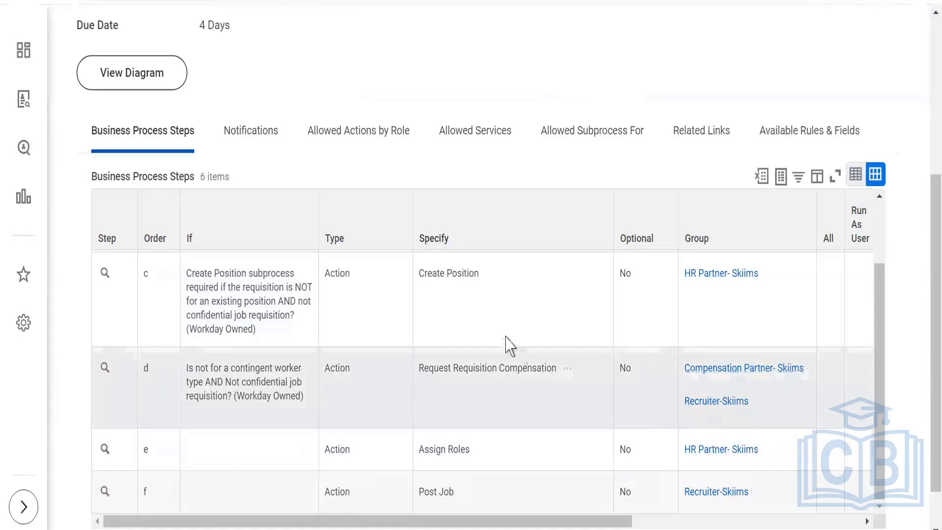
scroll(508, 343, "up", 2)
scroll(488, 414, "up", 6)
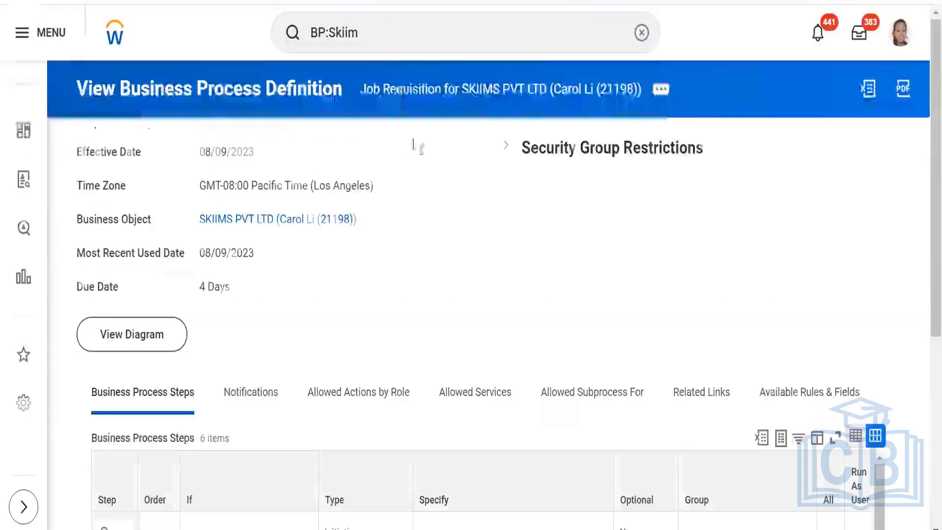
left_click(391, 40)
key("BackSpace")
key("BackSpace")
key("BackSpace")
key("BackSpace")
key("BackSpace")
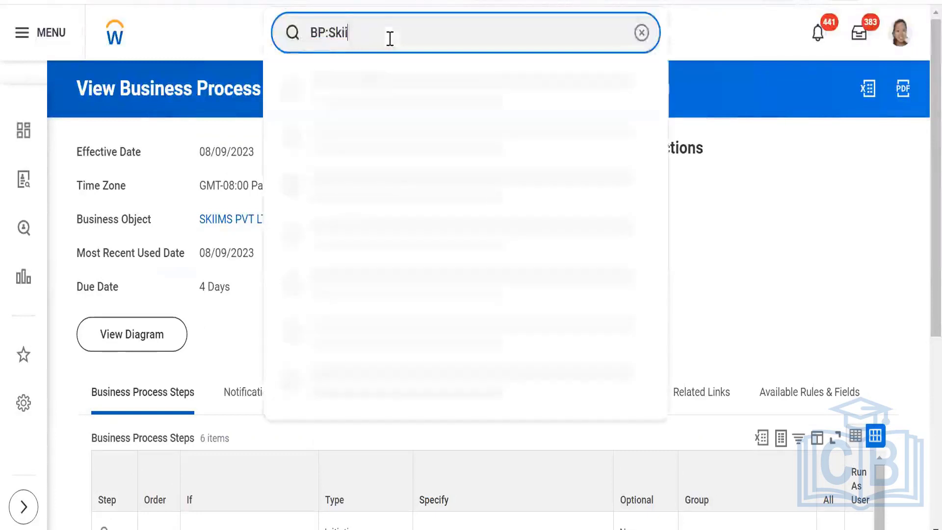
key("BackSpace")
key("BackSpace")
key("BackSpace")
type("B")
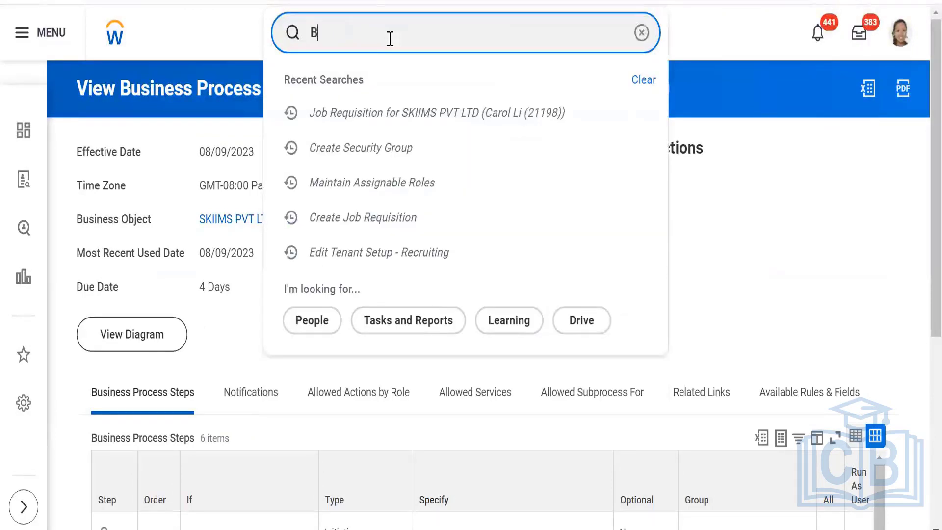
type("usiness ")
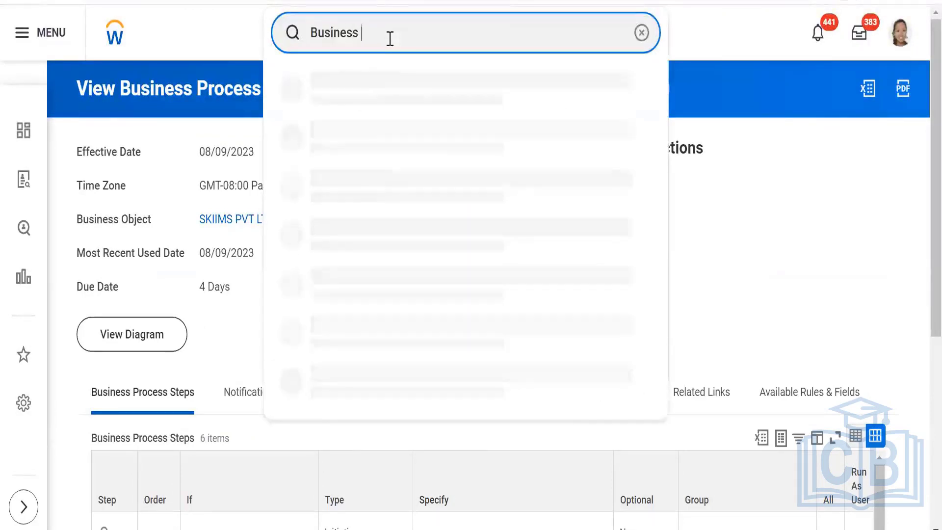
type("proces")
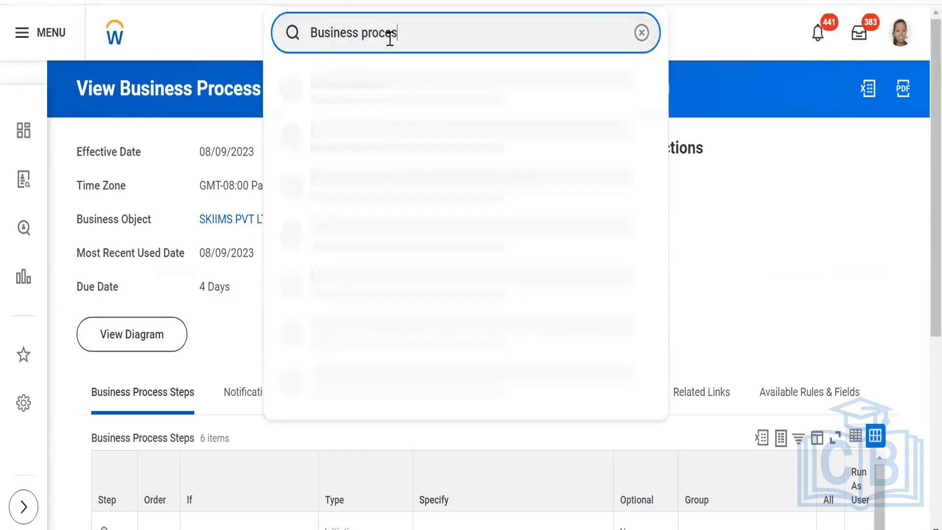
type("s sec ")
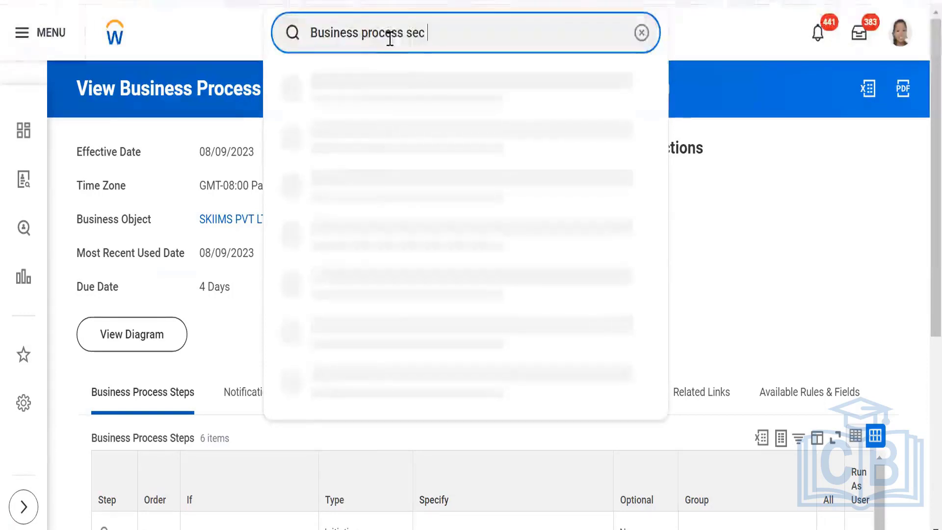
type("pol ")
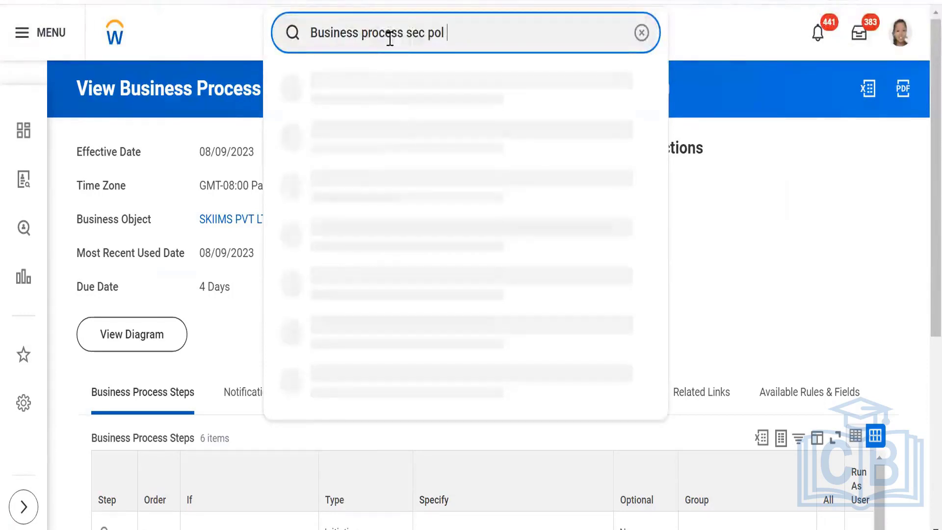
type("for fun")
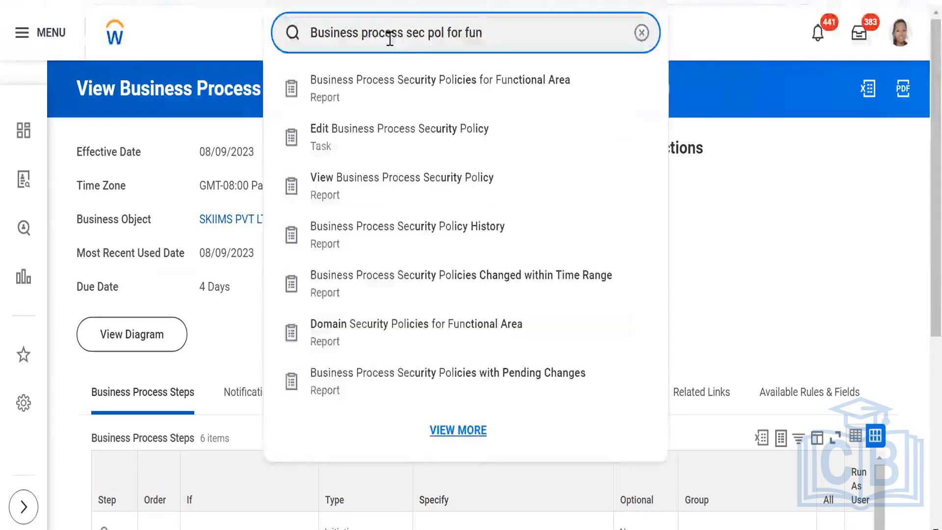
Open Business Process Security Policies for Functional Area and pick Recruiting as the functional area.
left_click(400, 89)
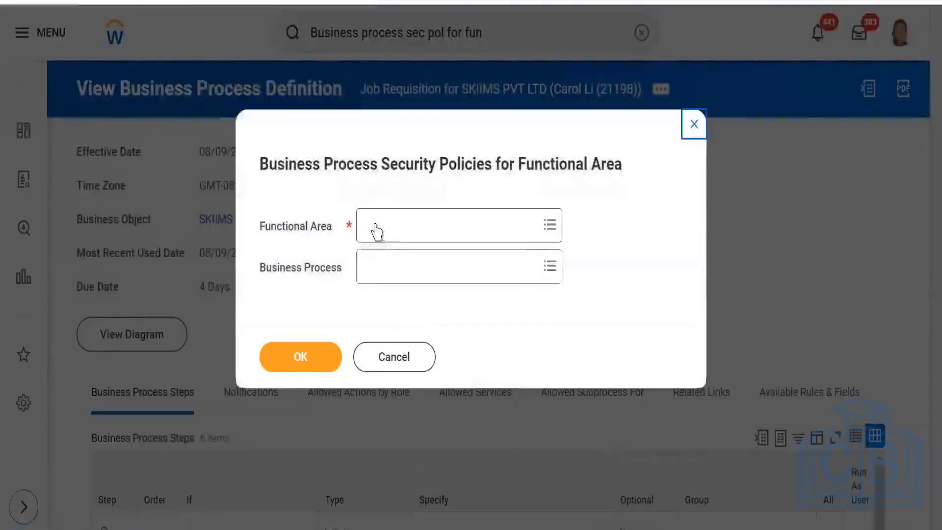
left_click(375, 225)
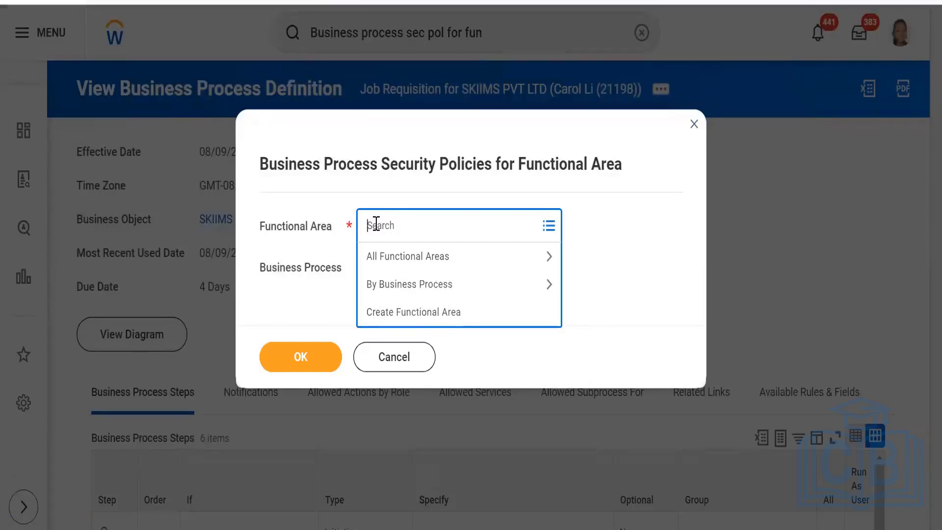
type("Rec")
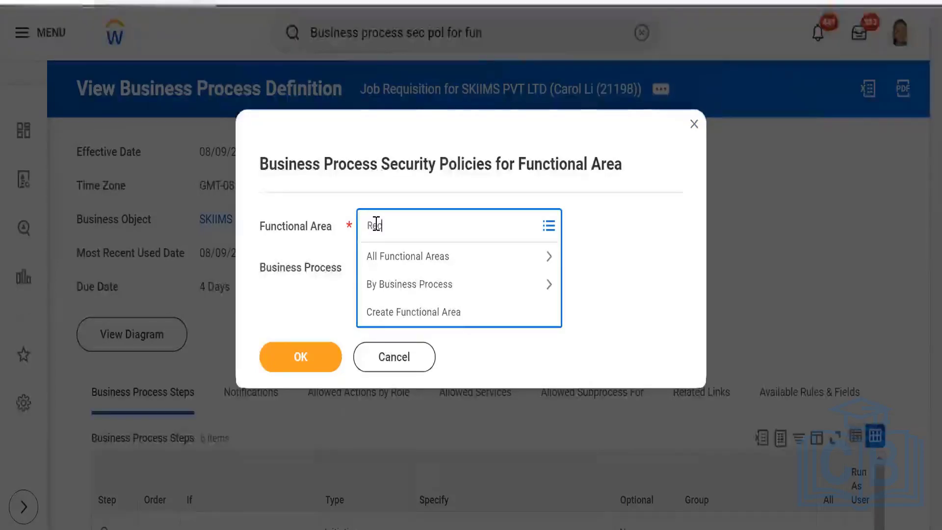
type("ruiting")
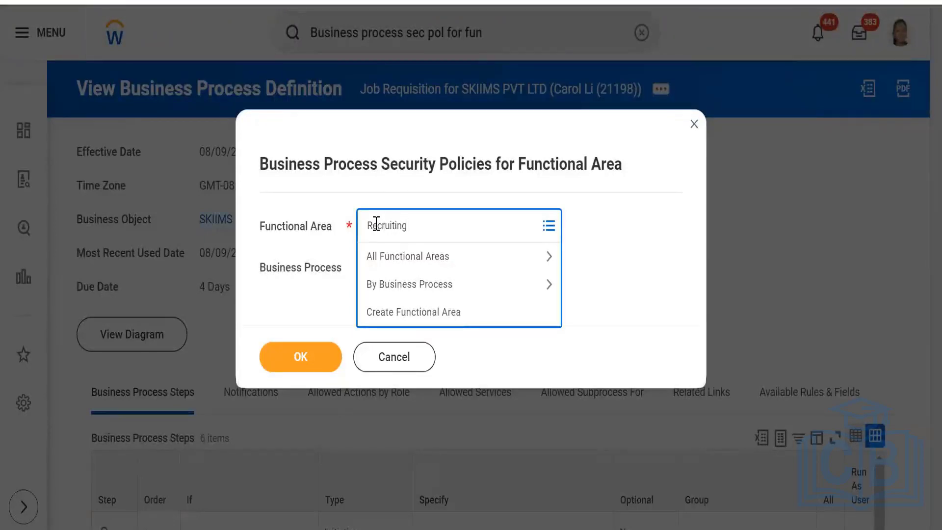
key("Return")
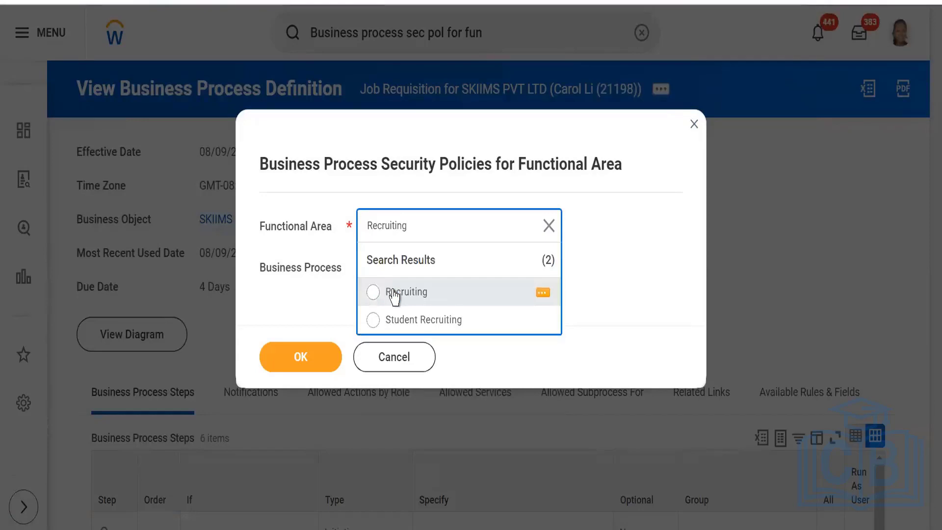
left_click(396, 294)
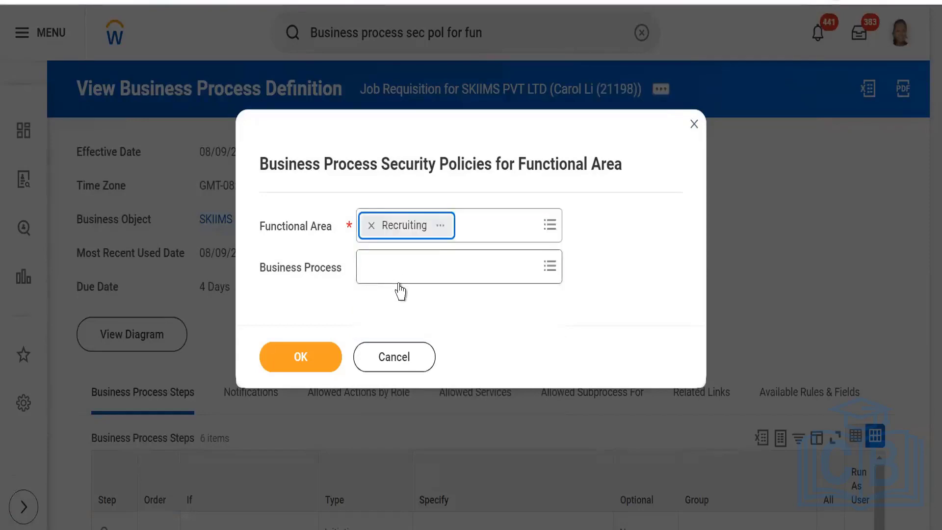
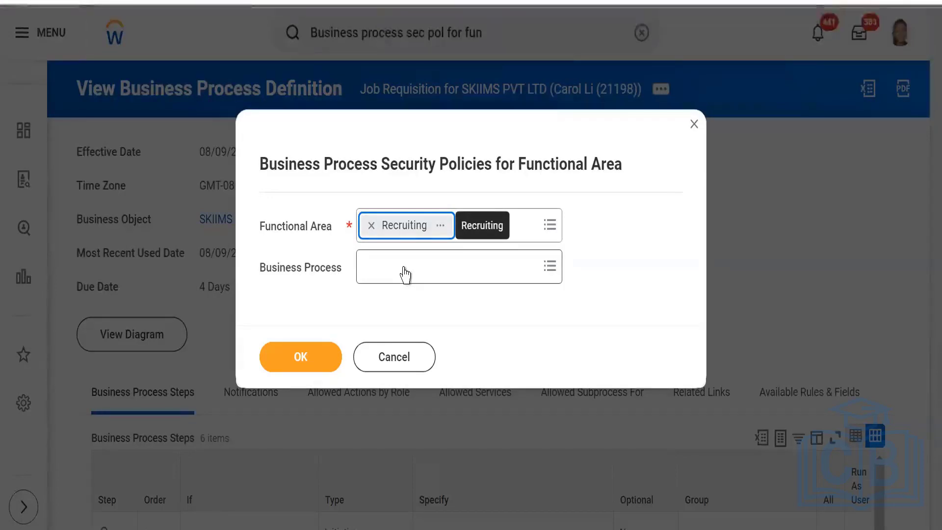
Search 'job req', select the Job Requisition business process, and run the Recruiting report.
left_click(395, 277)
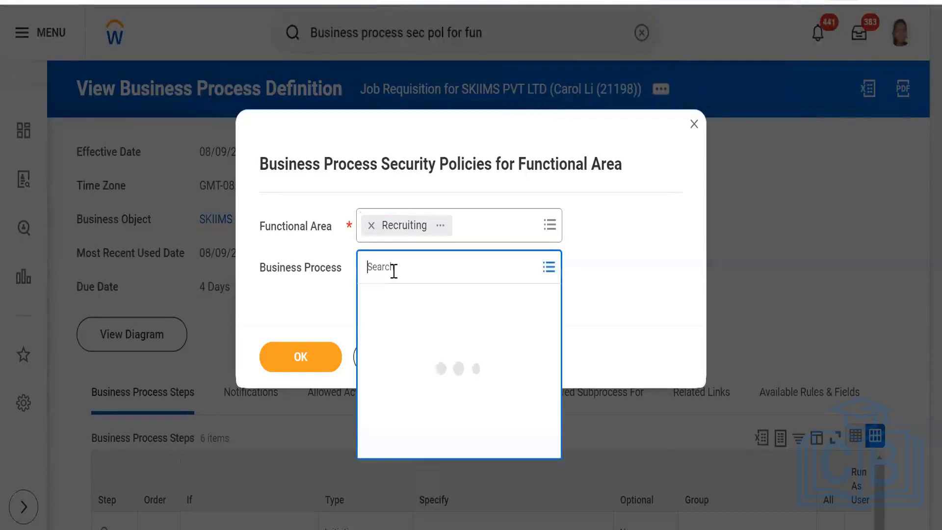
type("c")
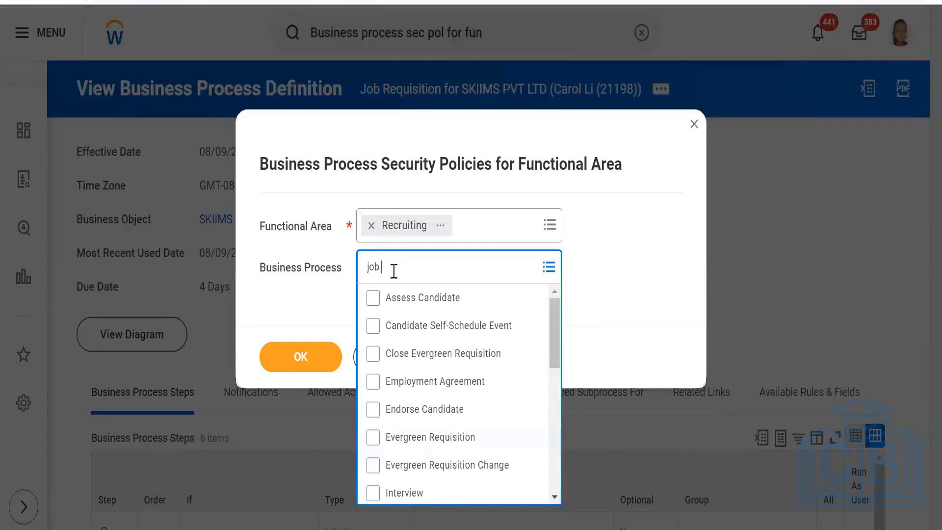
type("job re")
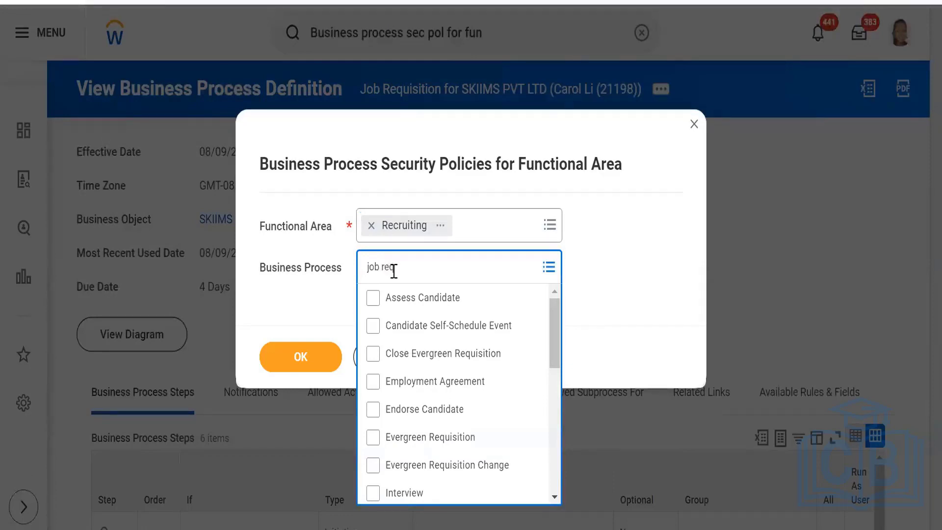
type("q")
key("Return")
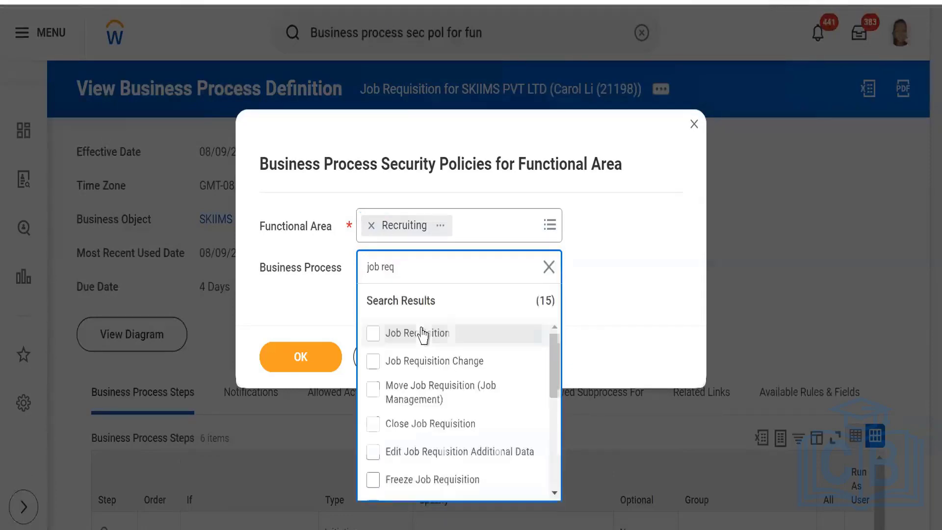
left_click(422, 337)
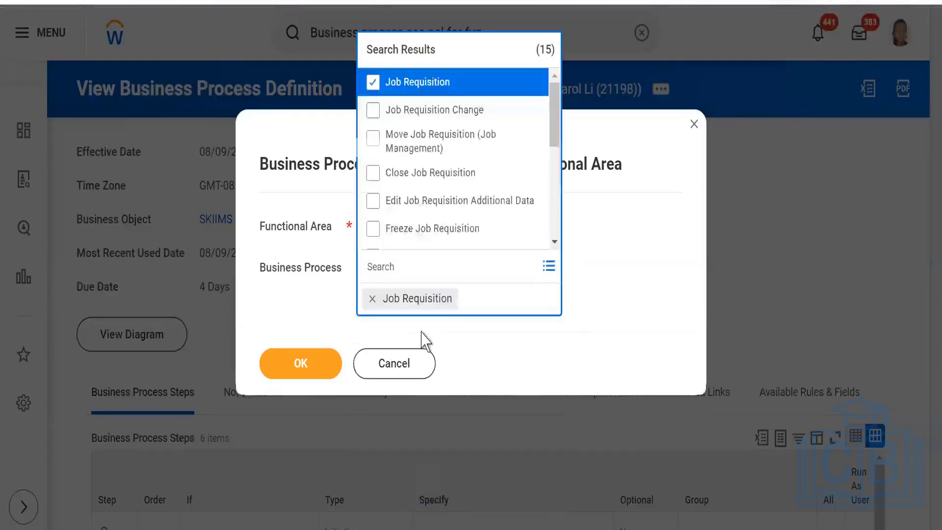
left_click(320, 367)
left_click(318, 363)
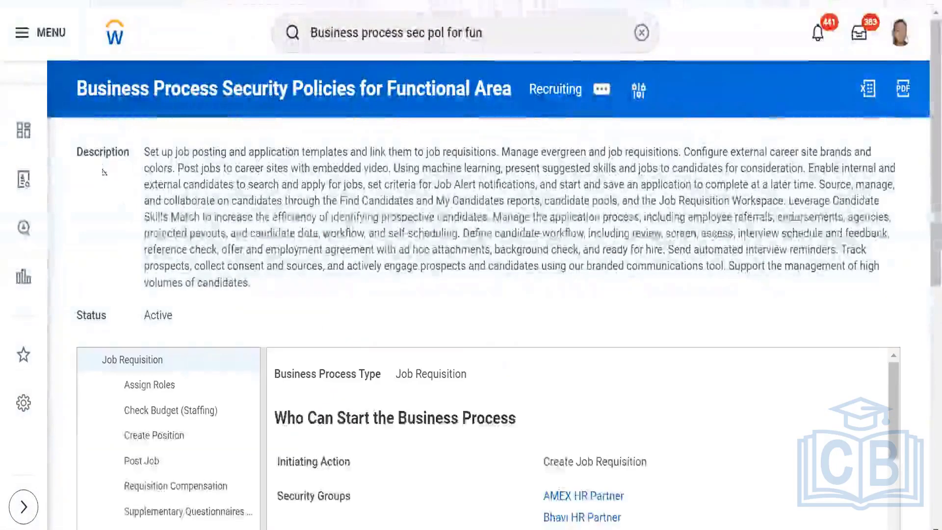
scroll(91, 191, "down", 2)
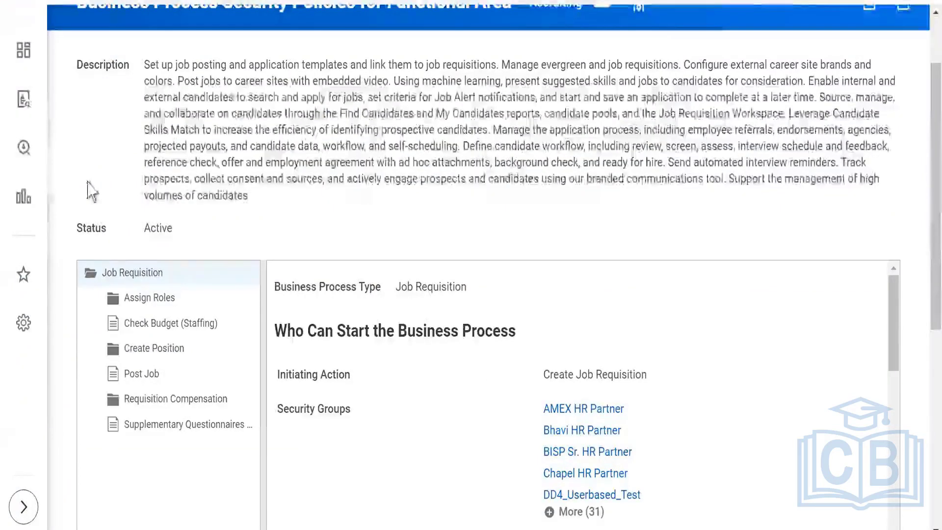
scroll(118, 198, "down", 2)
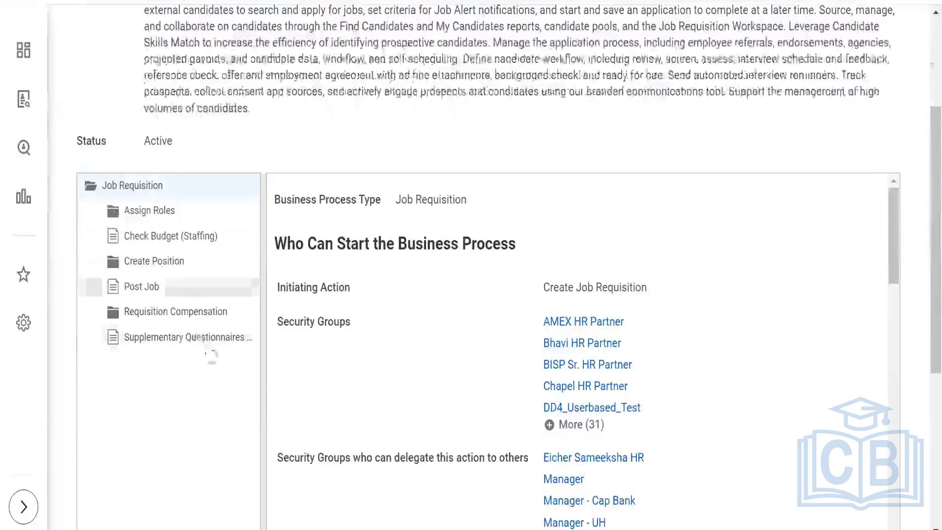
left_click(148, 212)
scroll(500, 389, "down", 5)
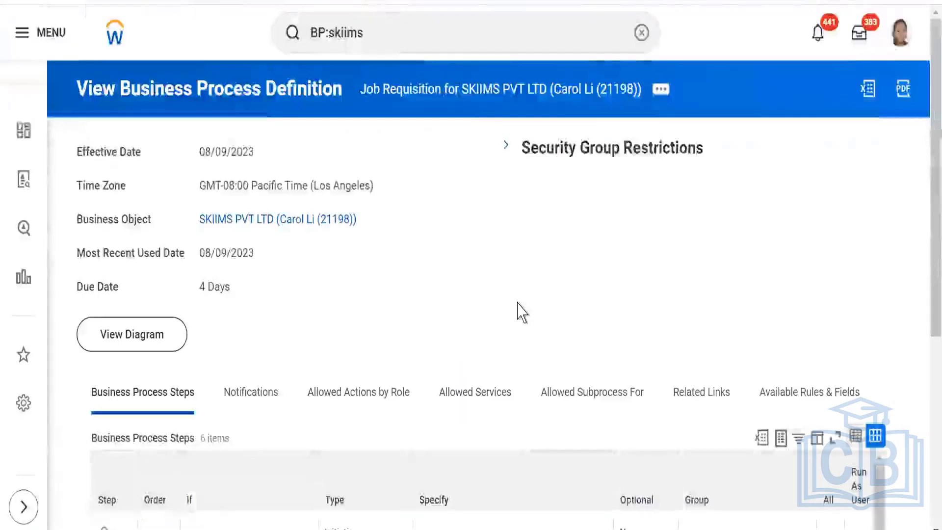
scroll(520, 311, "down", 6)
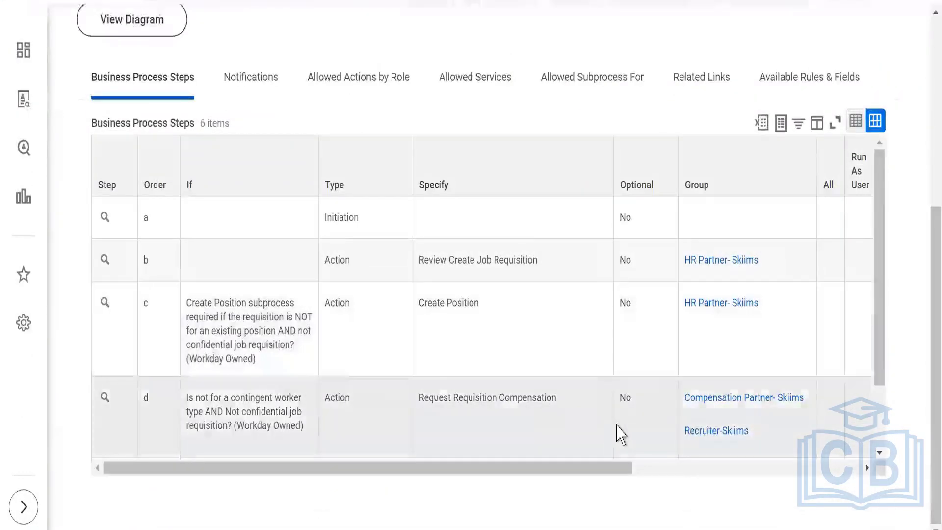
scroll(608, 369, "down", 2)
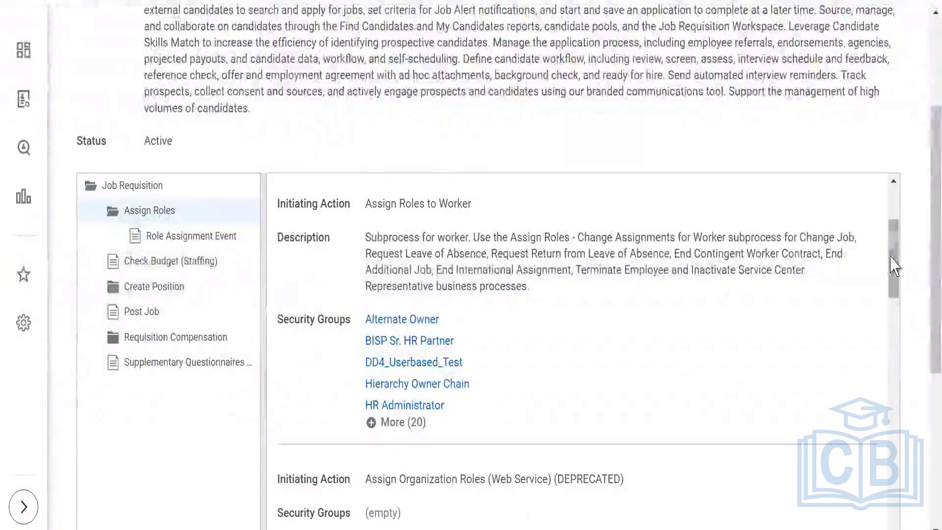
scroll(890, 489, "down", 5)
scroll(891, 490, "down", 15)
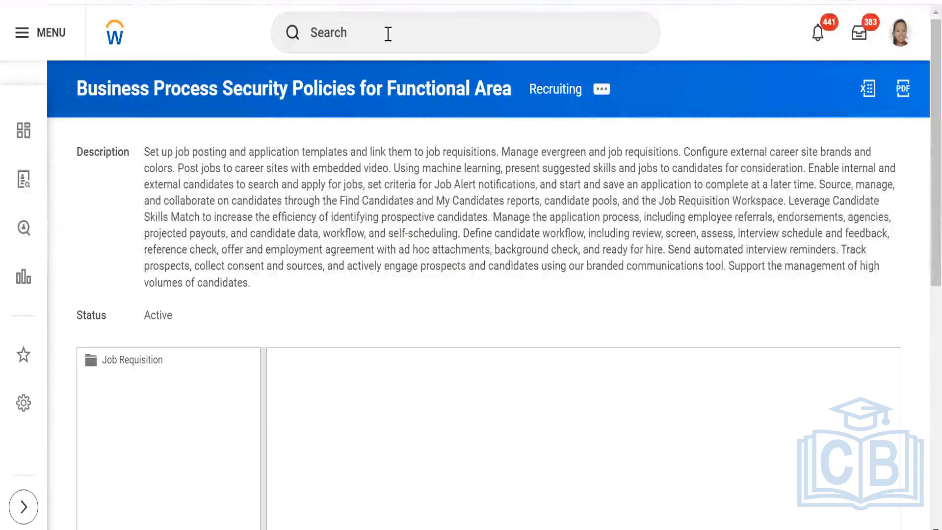
Expand the Job Requisition policy and show the Assign Roles subprocess security details.
left_click(388, 34)
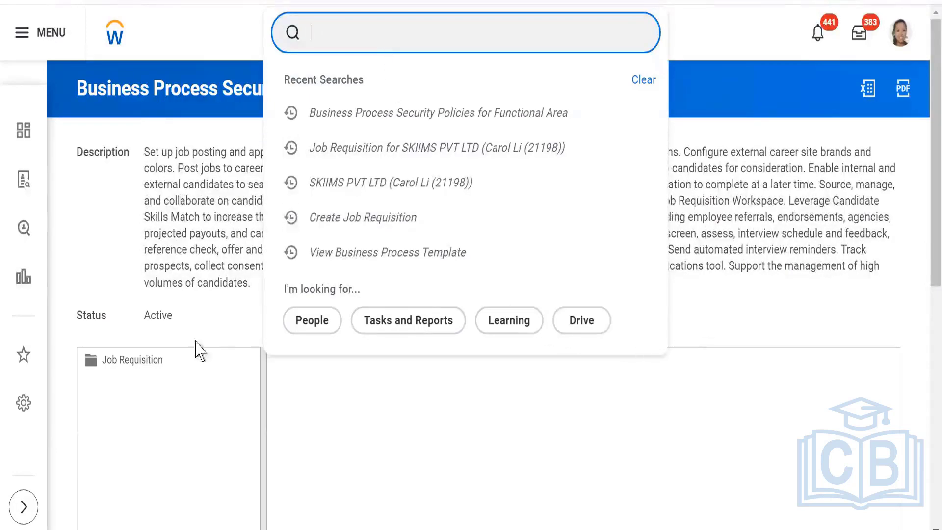
left_click(89, 202)
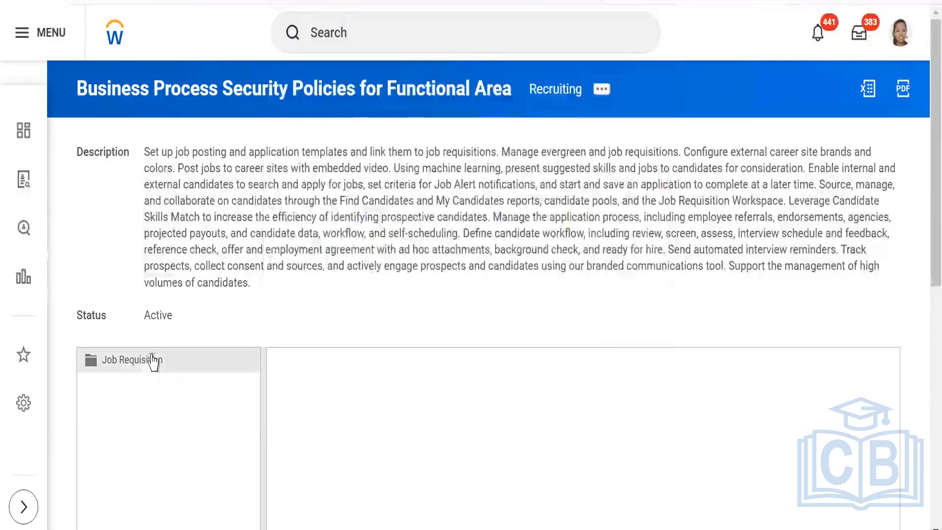
left_click(152, 359)
scroll(491, 290, "down", 3)
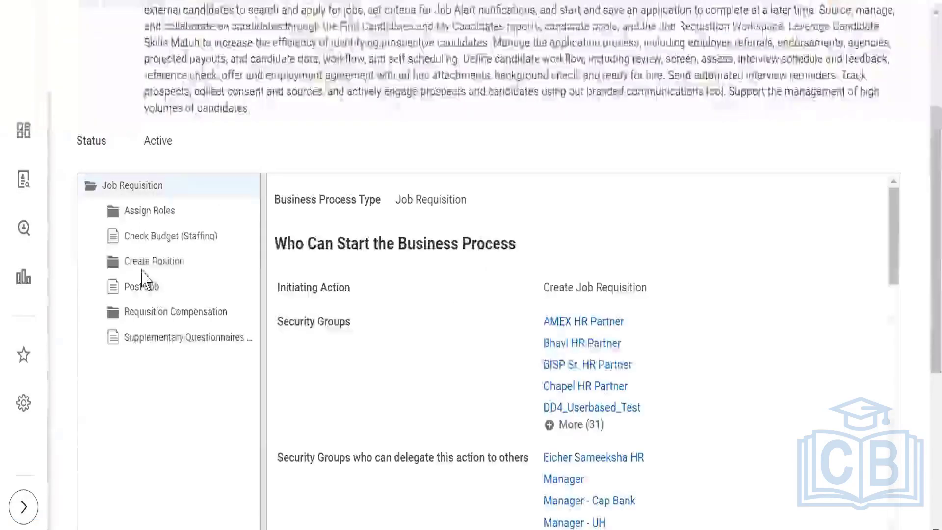
left_click(160, 211)
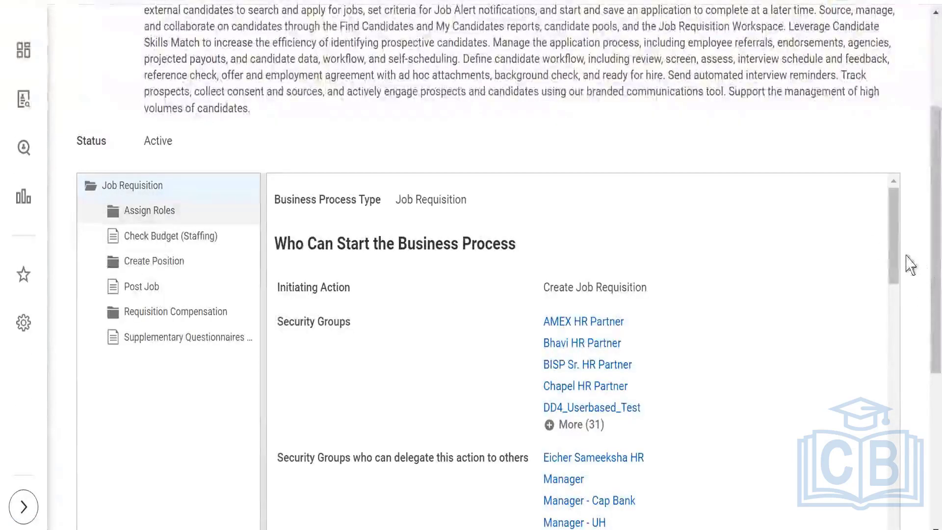
Open the Assign Roles security policy with Edit Permissions and review its groups.
left_click_drag(892, 239, 895, 527)
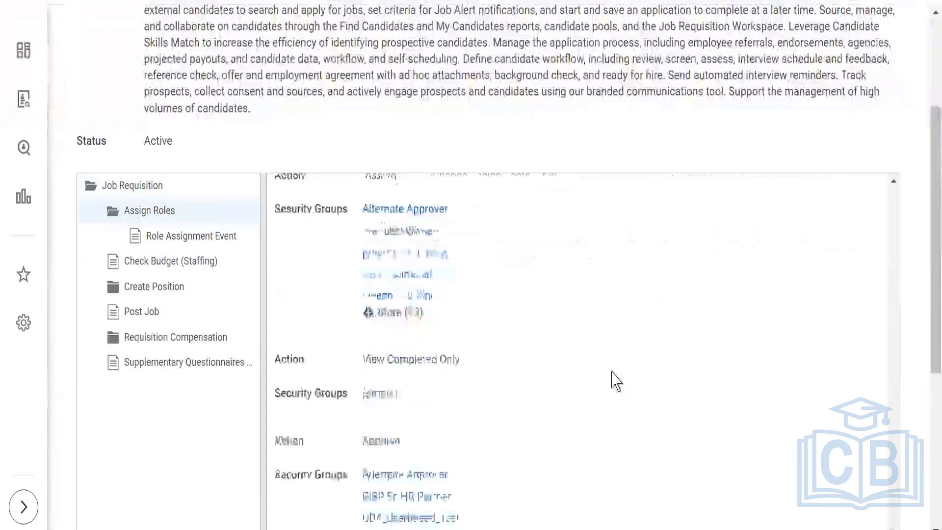
scroll(486, 400, "down", 10)
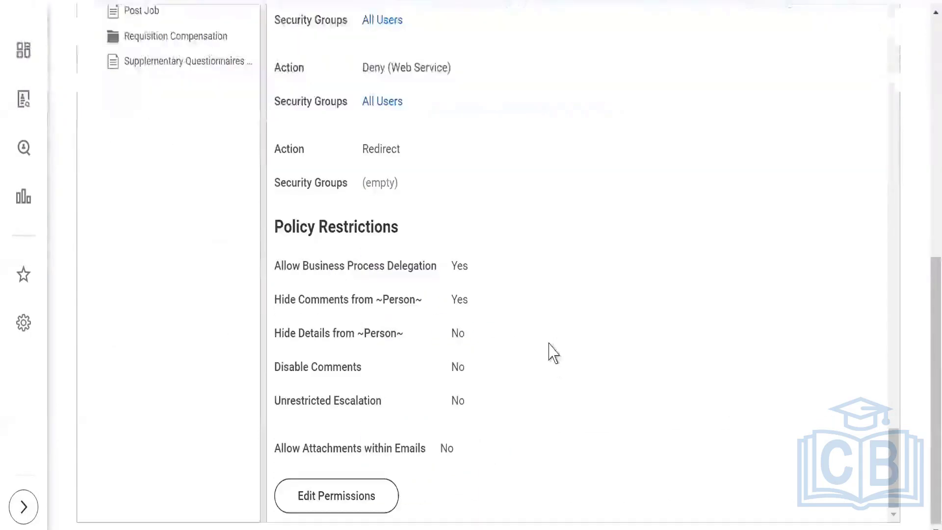
left_click(327, 506)
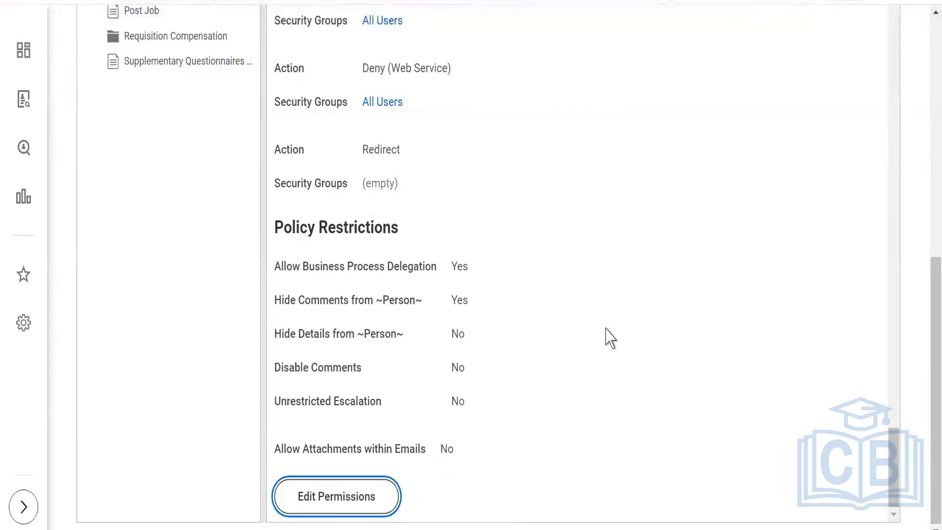
scroll(520, 328, "down", 5)
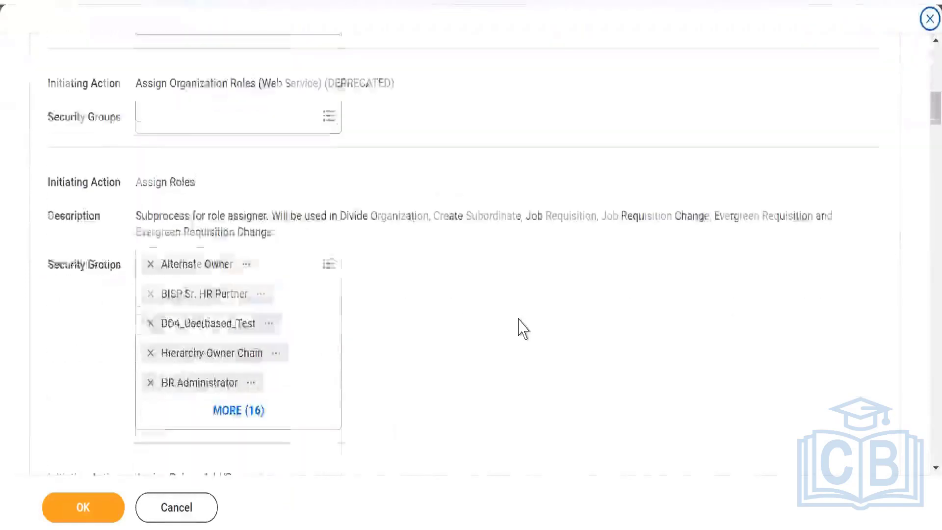
scroll(523, 329, "down", 7)
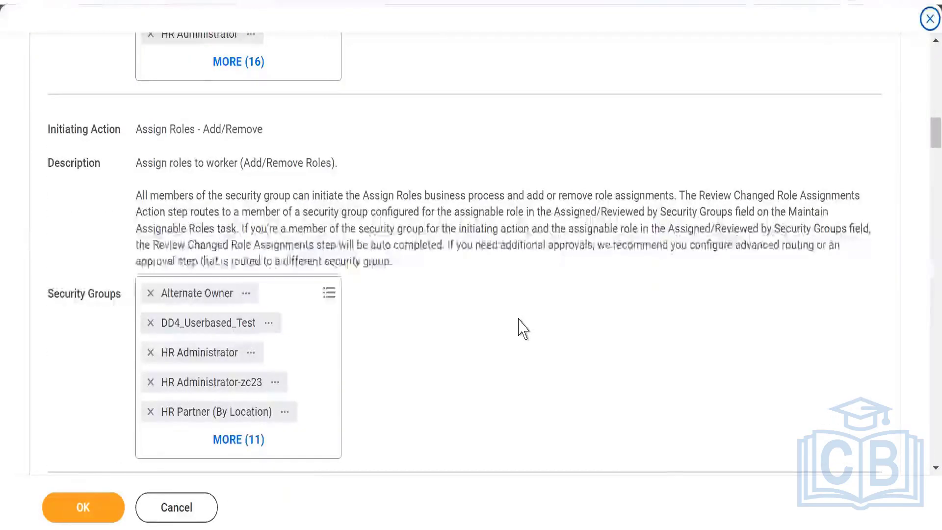
scroll(522, 329, "down", 2)
scroll(522, 328, "down", 2)
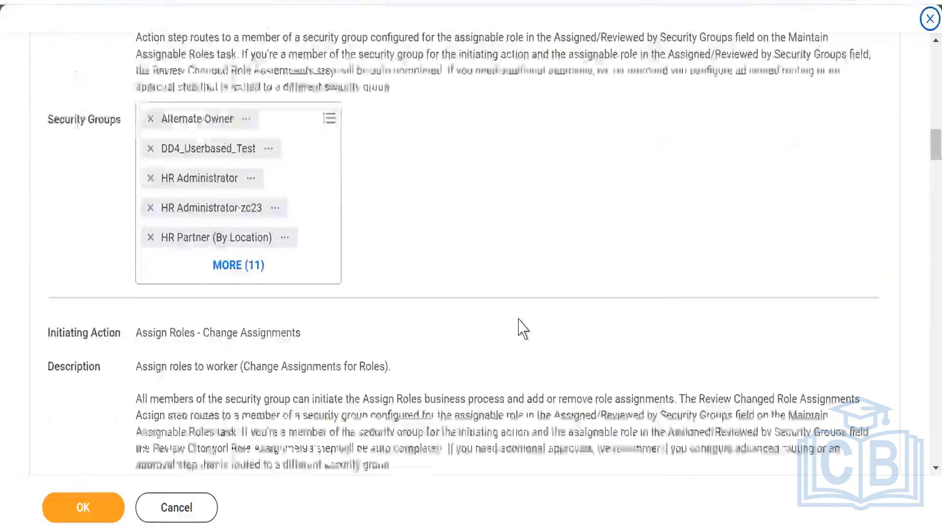
scroll(523, 329, "down", 4)
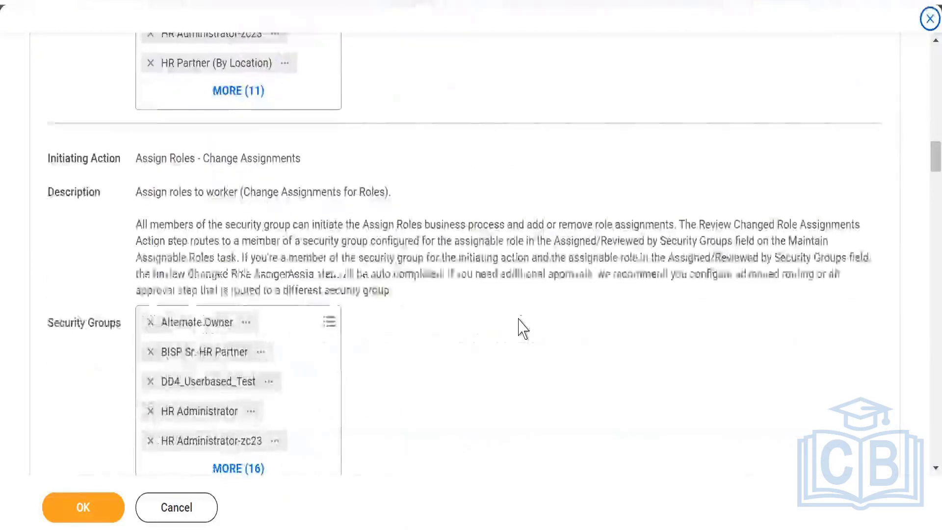
scroll(522, 328, "down", 6)
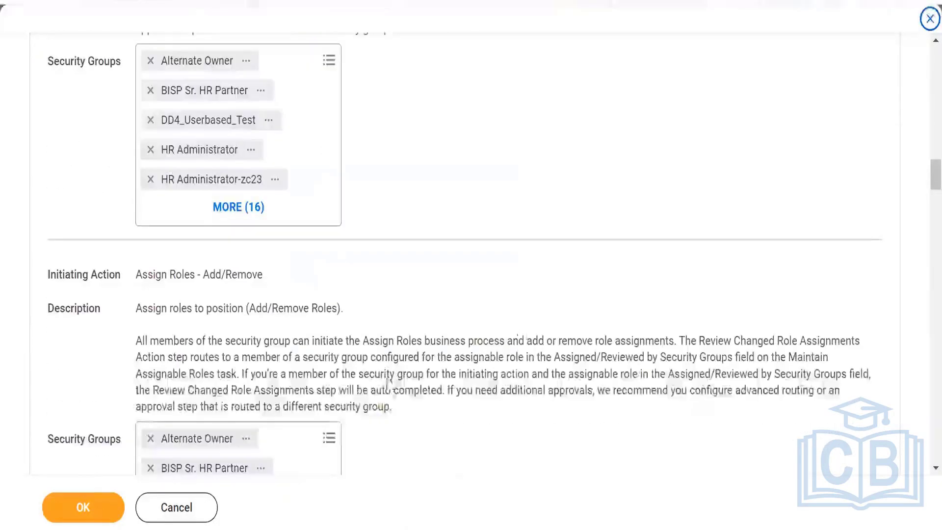
scroll(527, 294, "down", 8)
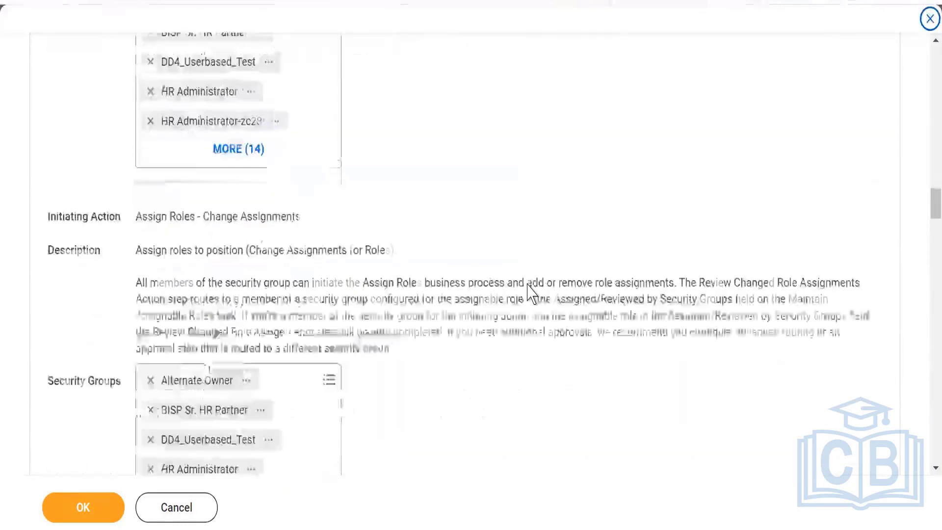
scroll(455, 307, "down", 10)
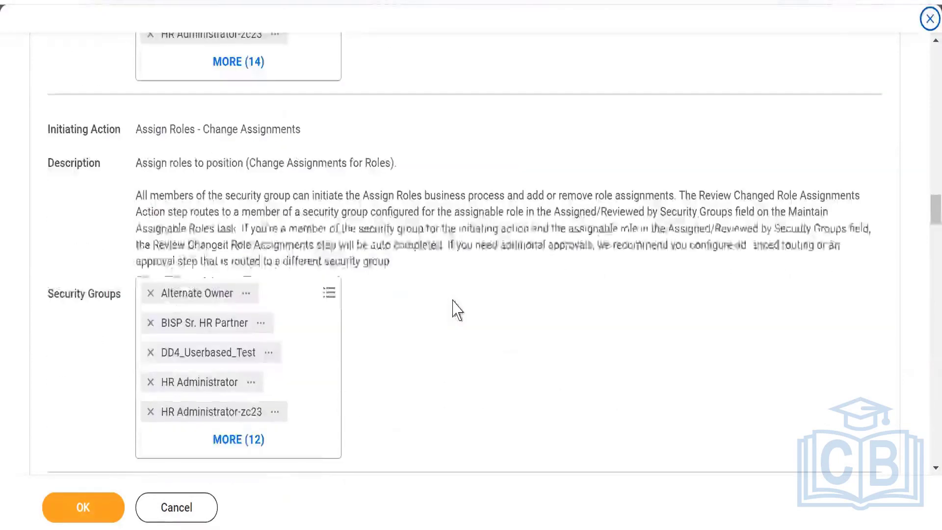
scroll(455, 307, "down", 4)
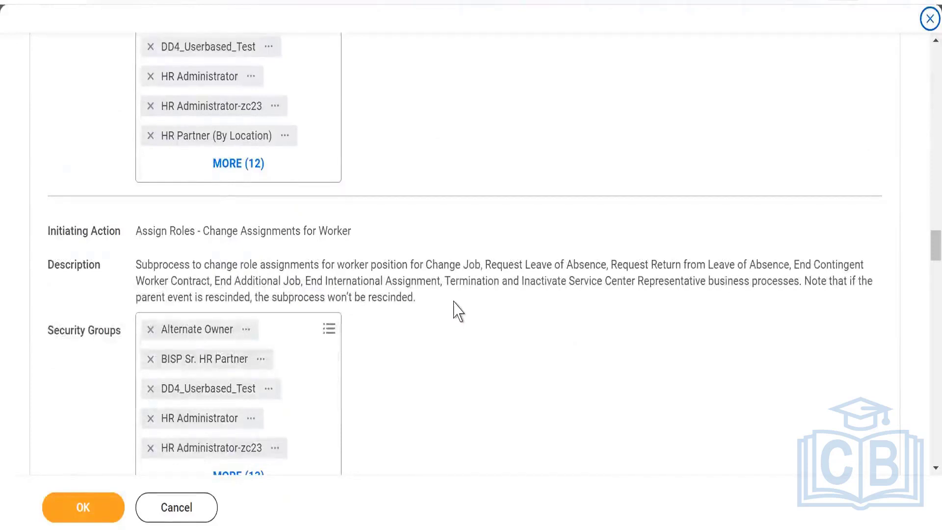
scroll(455, 307, "down", 4)
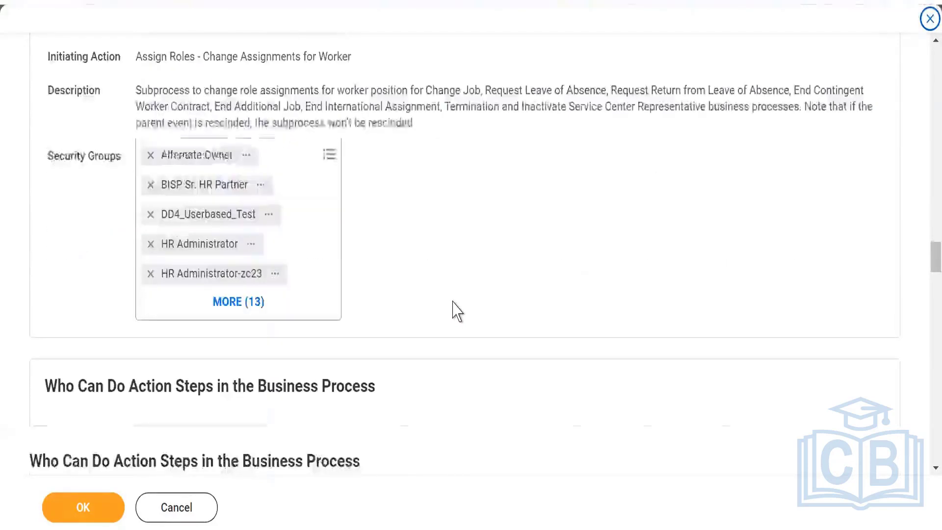
scroll(455, 307, "down", 7)
scroll(458, 311, "up", 10)
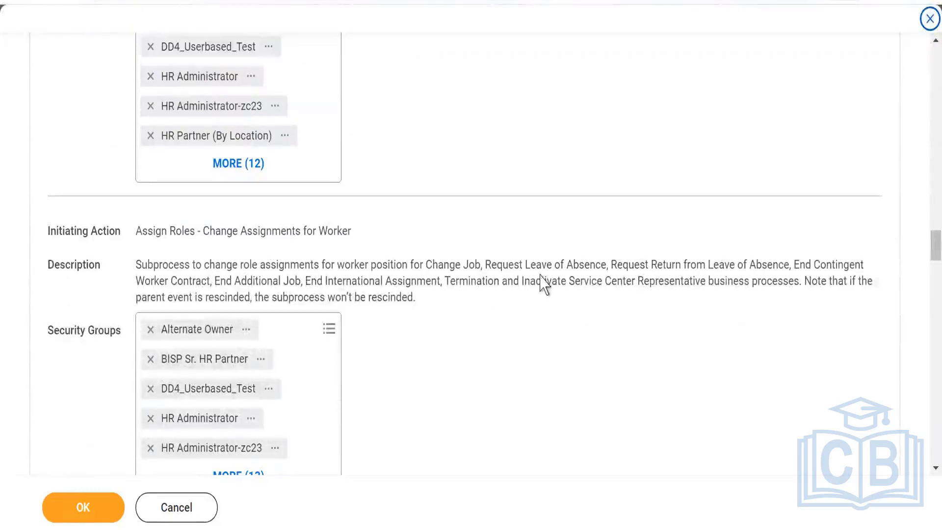
scroll(355, 320, "up", 6)
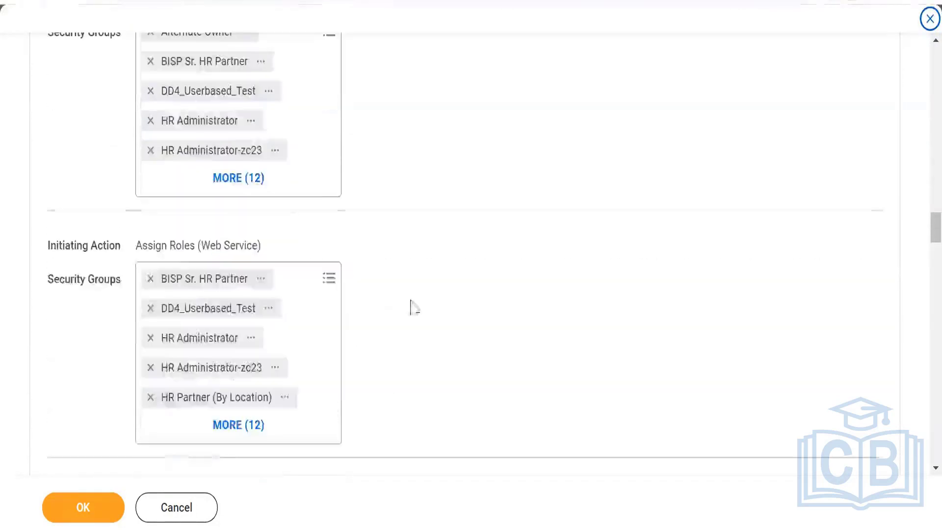
scroll(459, 303, "up", 4)
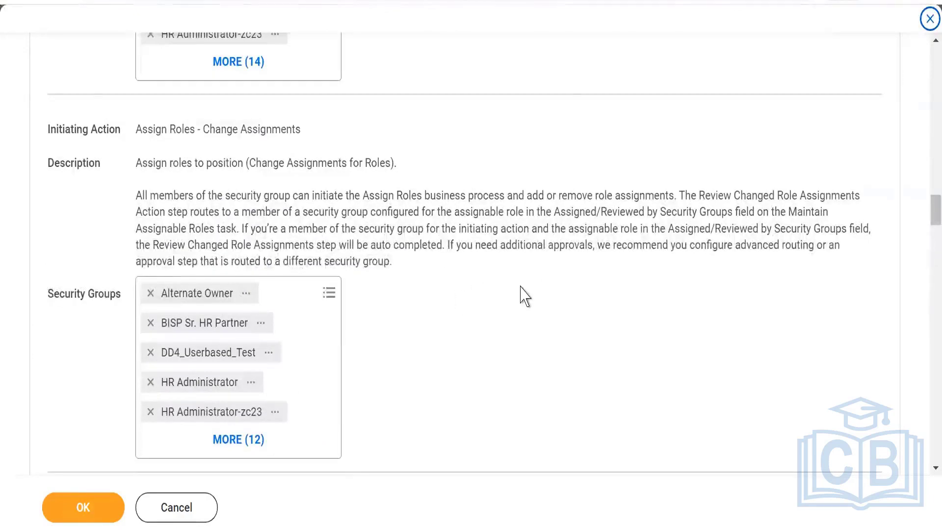
scroll(523, 295, "up", 3)
scroll(524, 294, "up", 3)
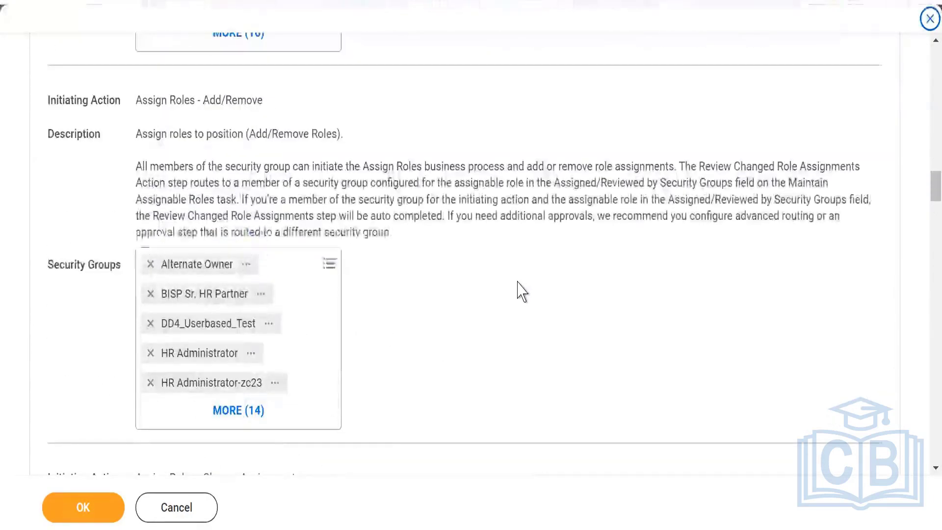
scroll(522, 293, "up", 2)
scroll(521, 290, "up", 3)
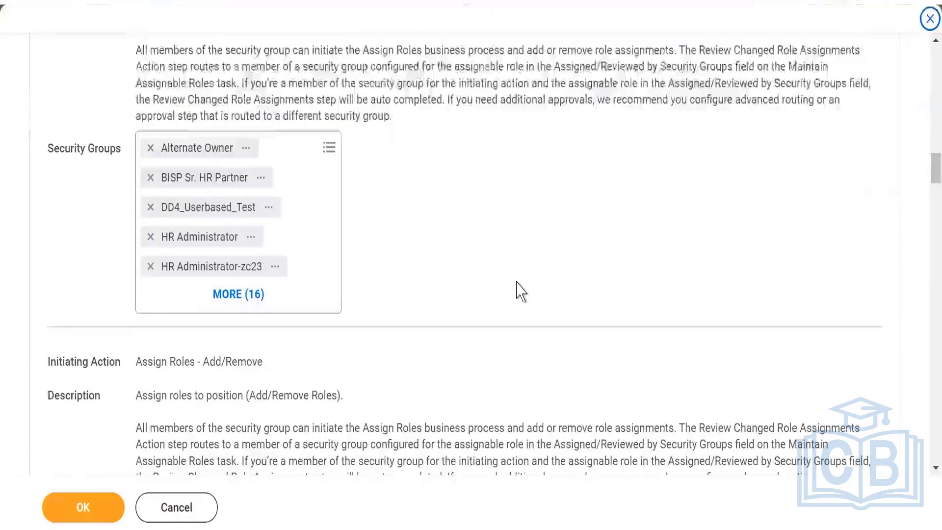
scroll(522, 293, "up", 2)
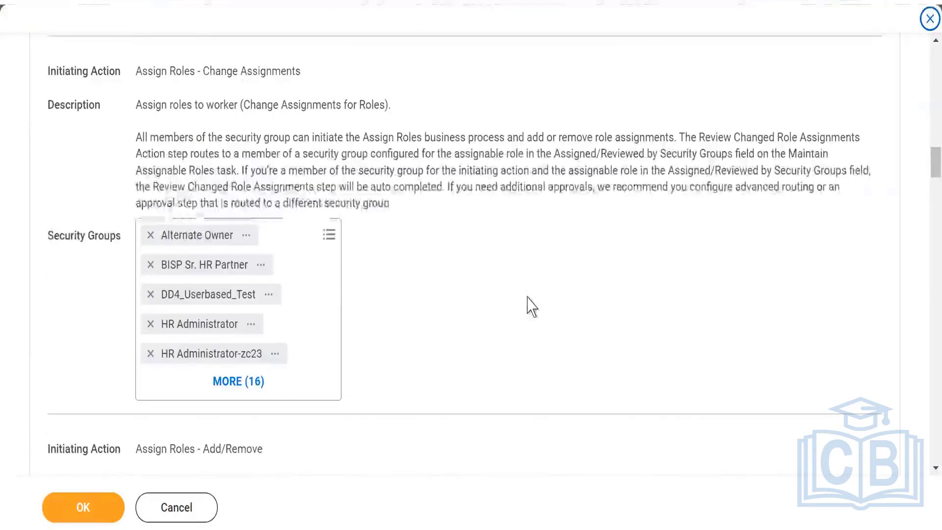
scroll(532, 297, "up", 4)
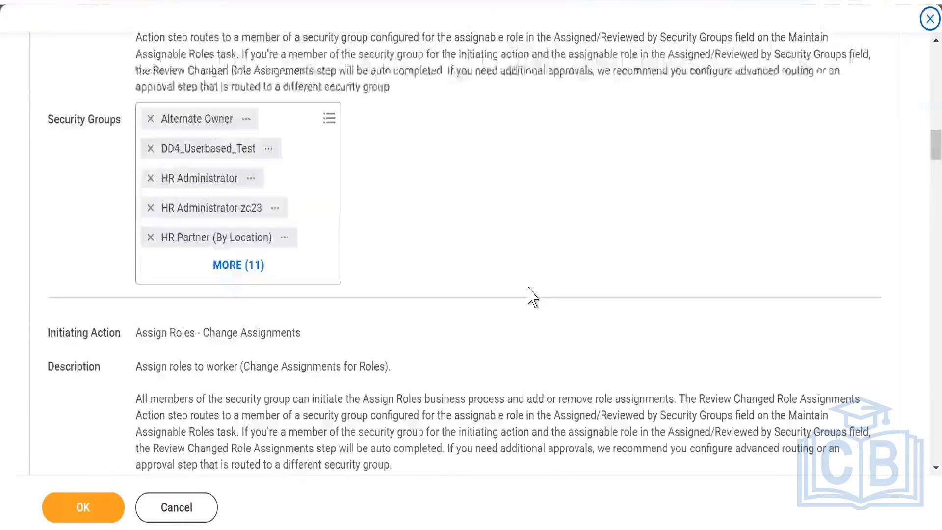
scroll(533, 297, "up", 2)
scroll(529, 293, "up", 3)
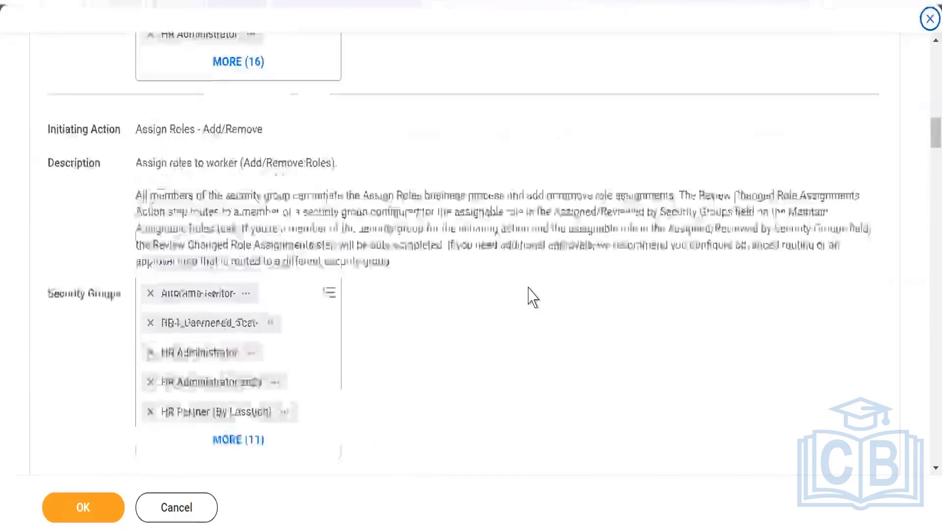
scroll(508, 293, "up", 3)
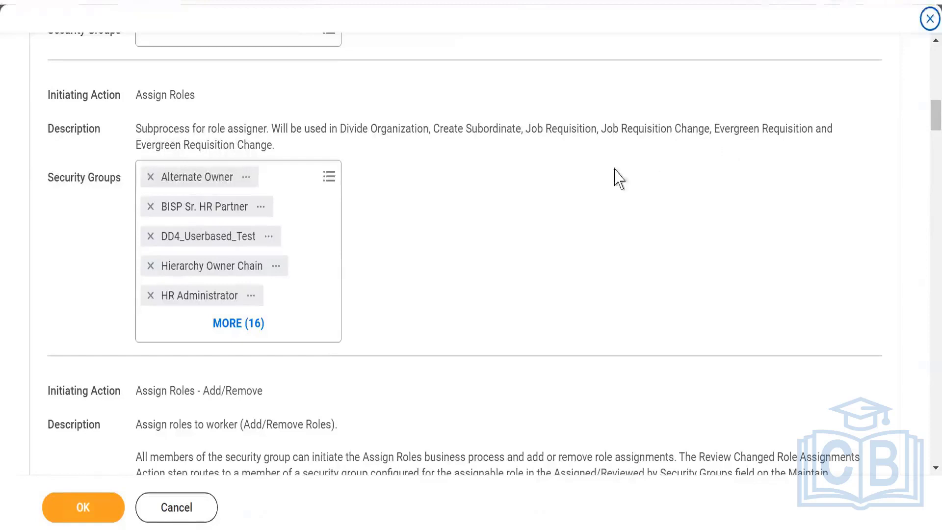
left_click(329, 178)
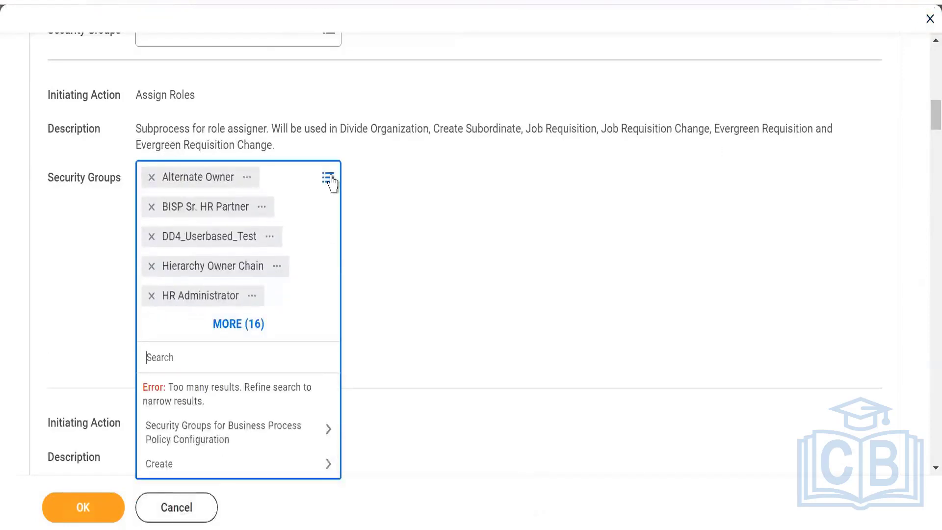
type("skiim")
key("Return")
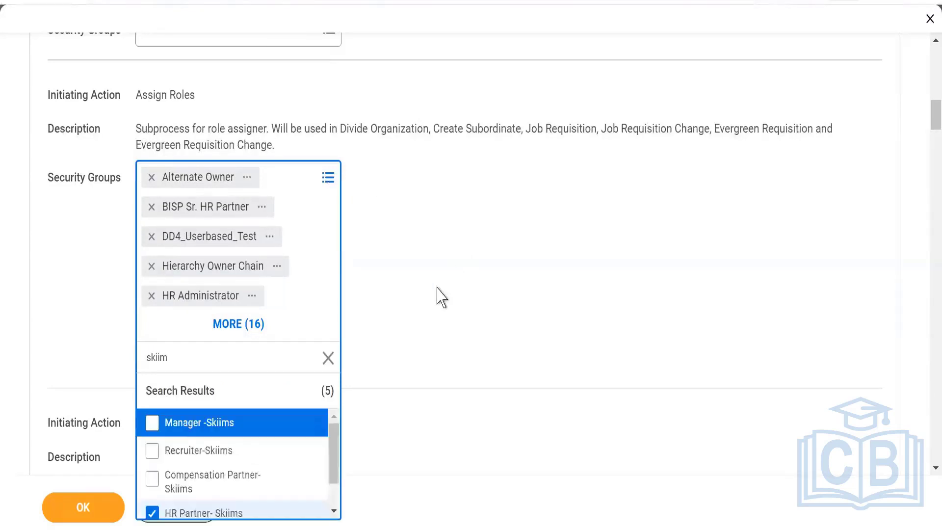
left_click_drag(337, 473, 335, 503)
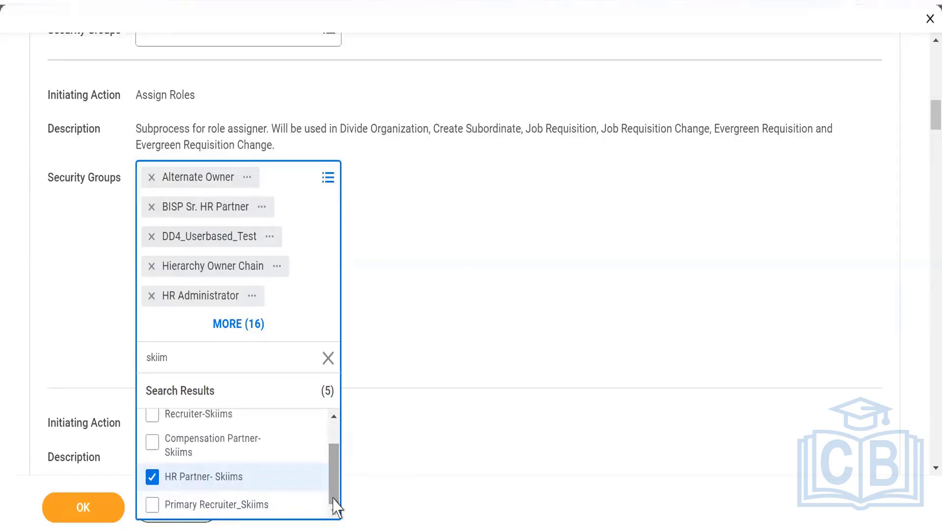
left_click(570, 244)
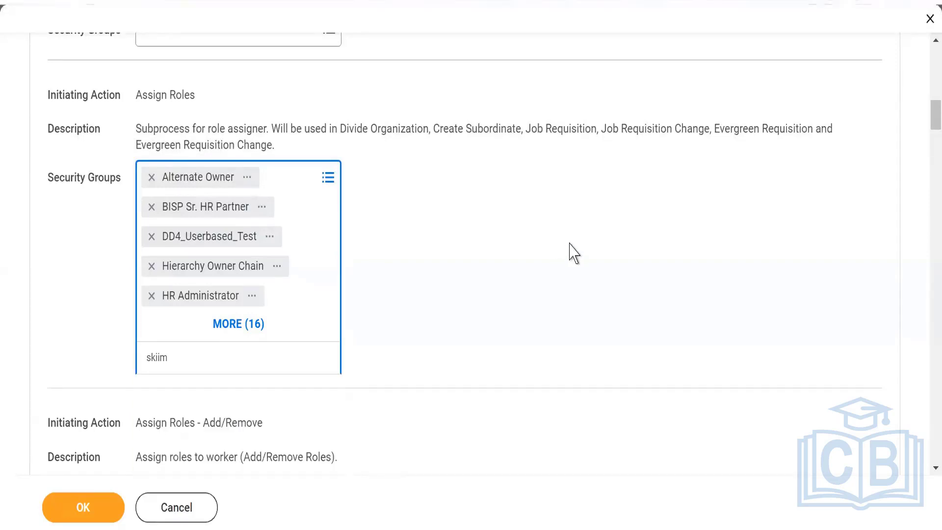
left_click(422, 272)
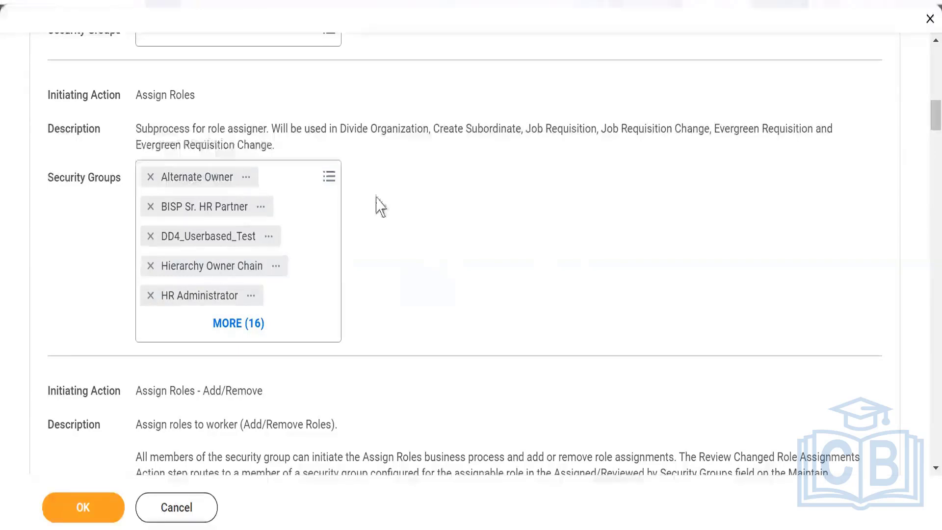
scroll(381, 244, "up", 10)
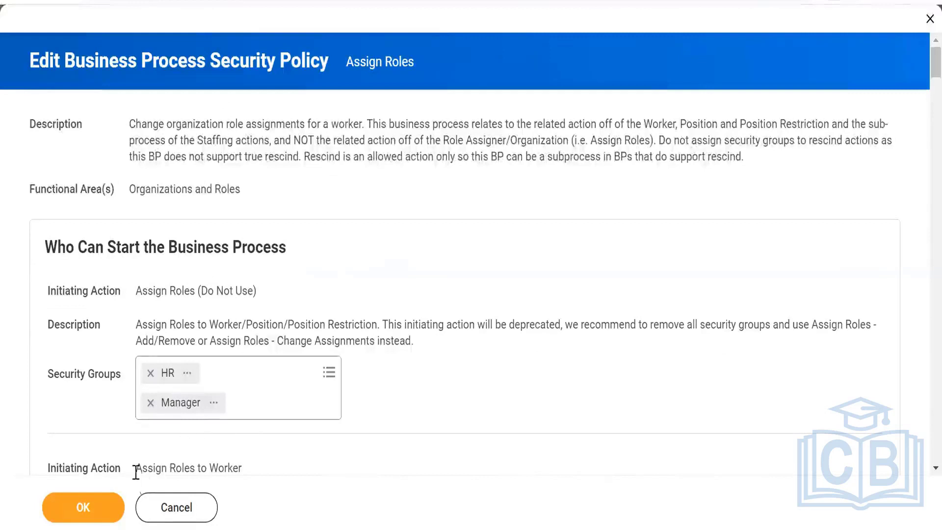
Cancel the Assign Roles edits and rerun Business Process Security Policies for Functional Area from recent searches.
left_click(163, 507)
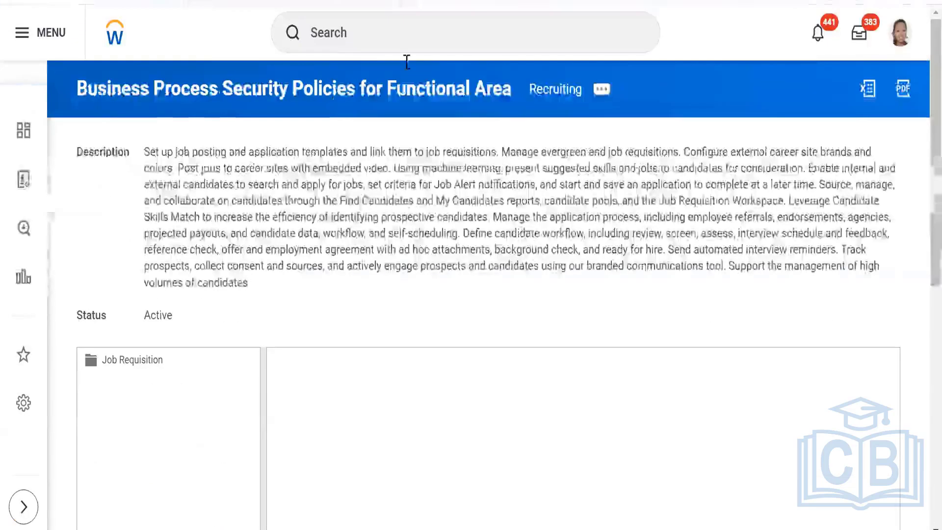
left_click(397, 36)
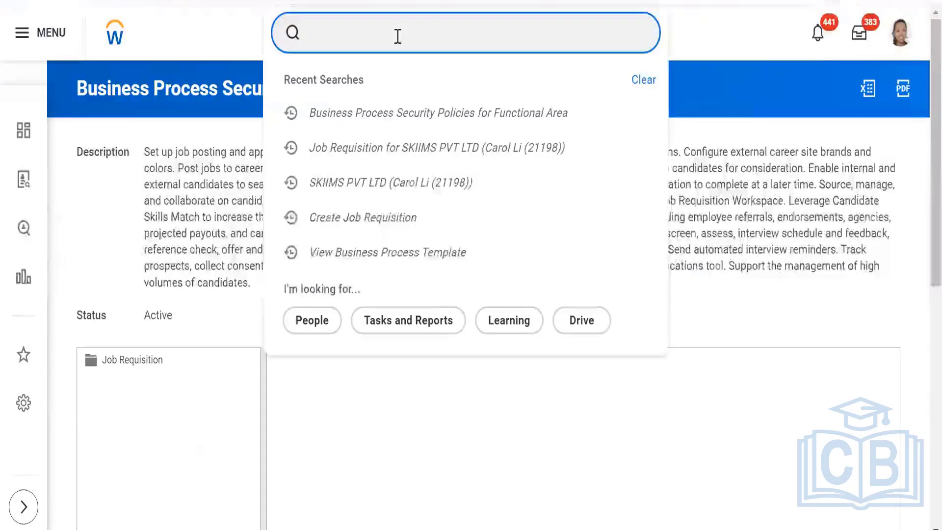
left_click(412, 122)
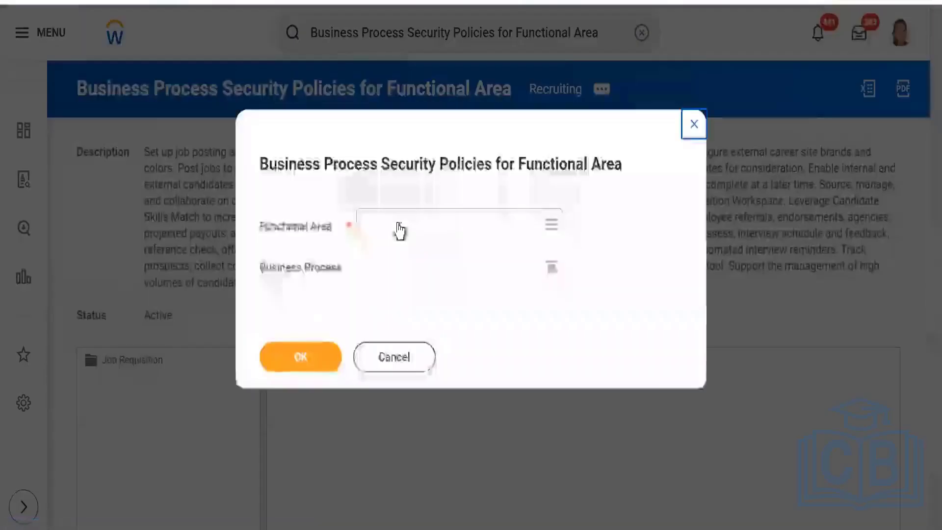
left_click(398, 224)
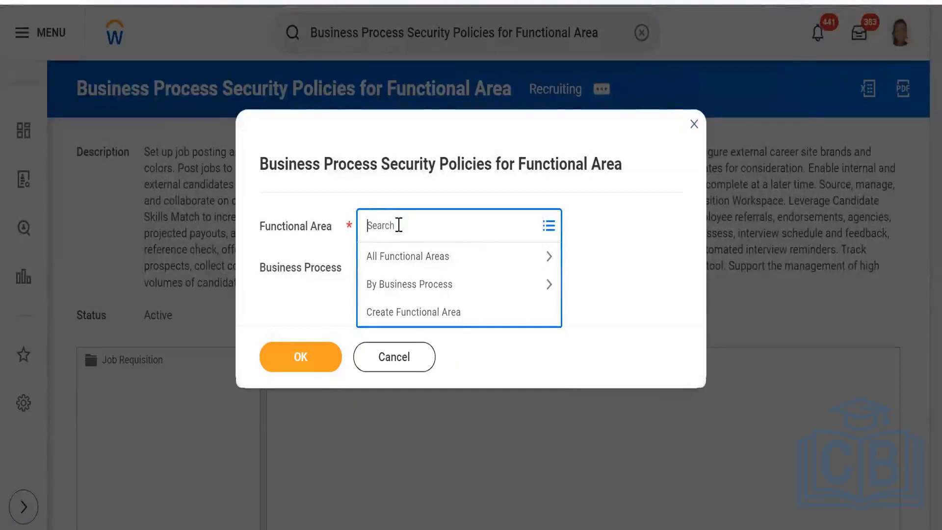
Run the report with Recruiting as functional area and Create Position as business process.
type("recr")
key("Return")
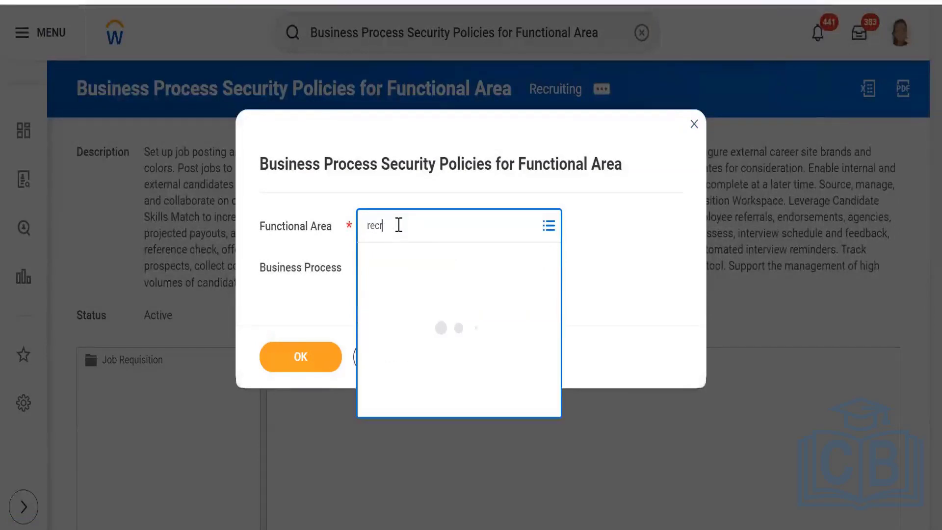
left_click(401, 295)
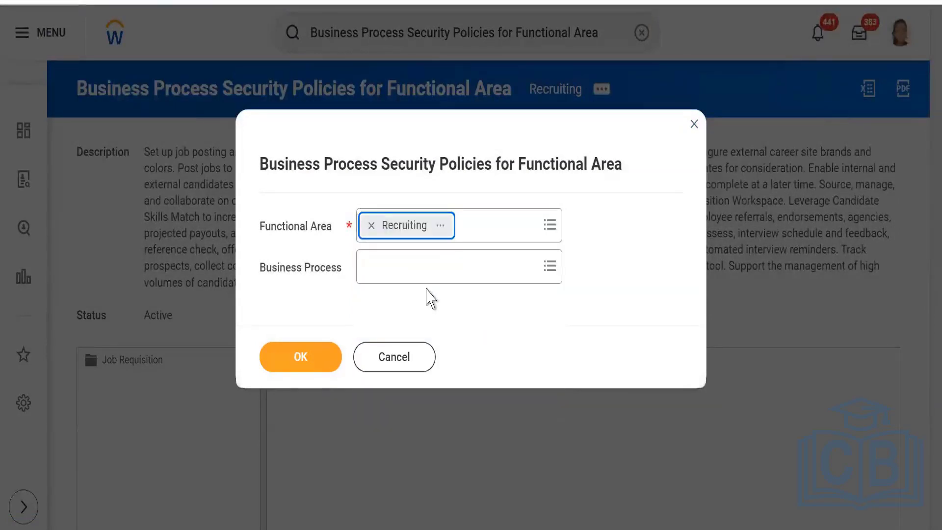
left_click(427, 273)
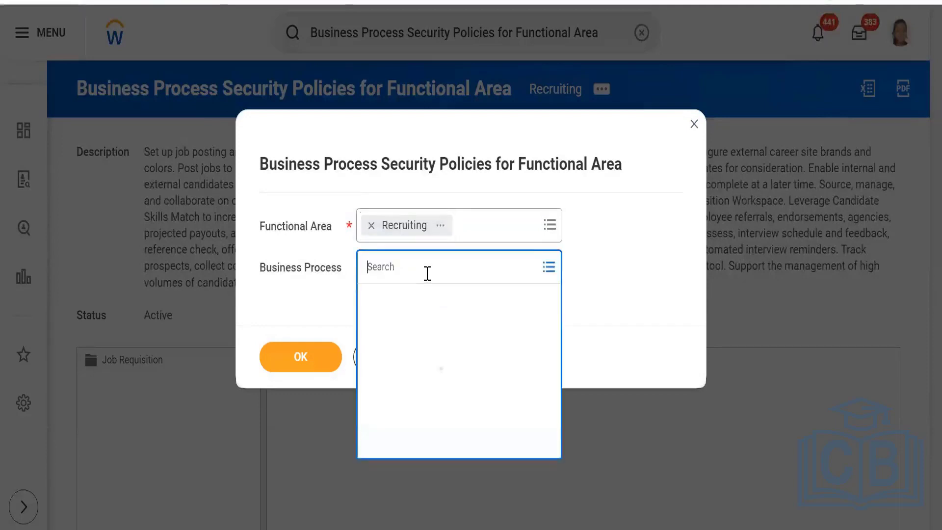
type("crea")
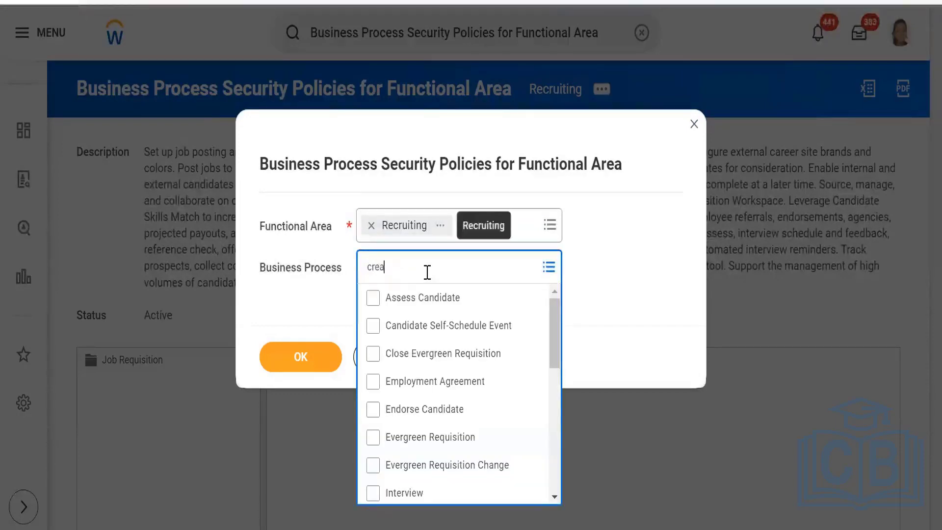
type("te position")
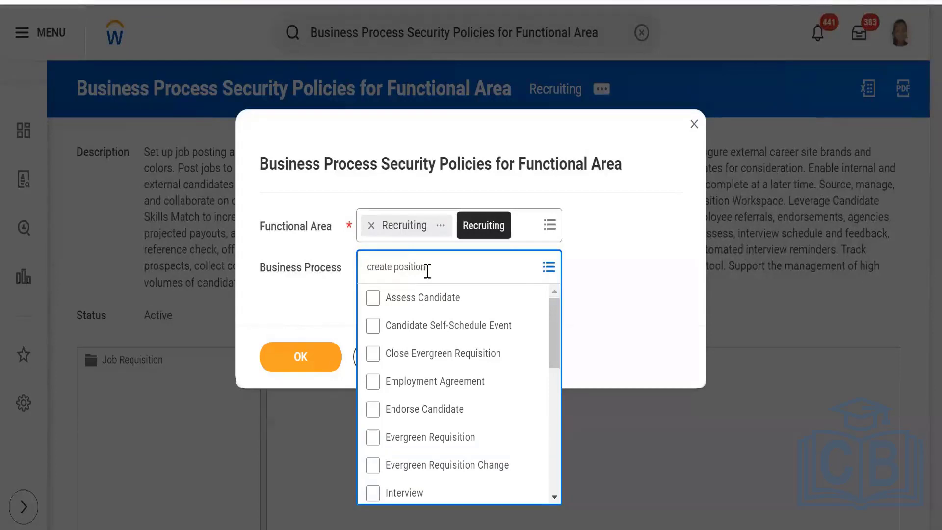
scroll(413, 420, "down", 3)
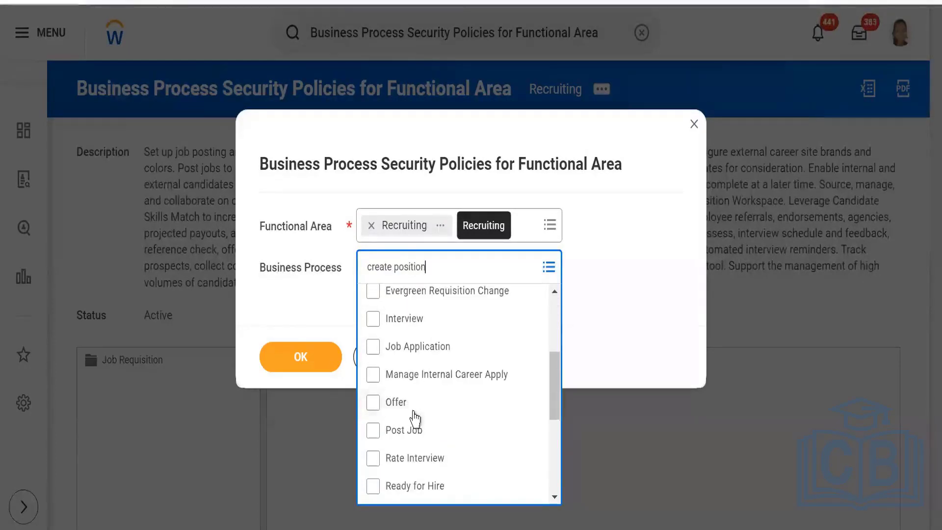
key("Return")
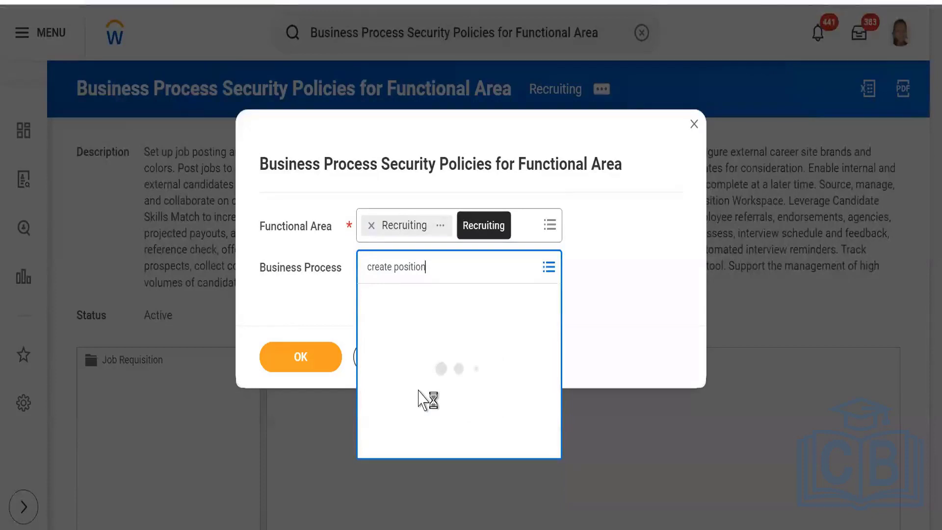
left_click(276, 370)
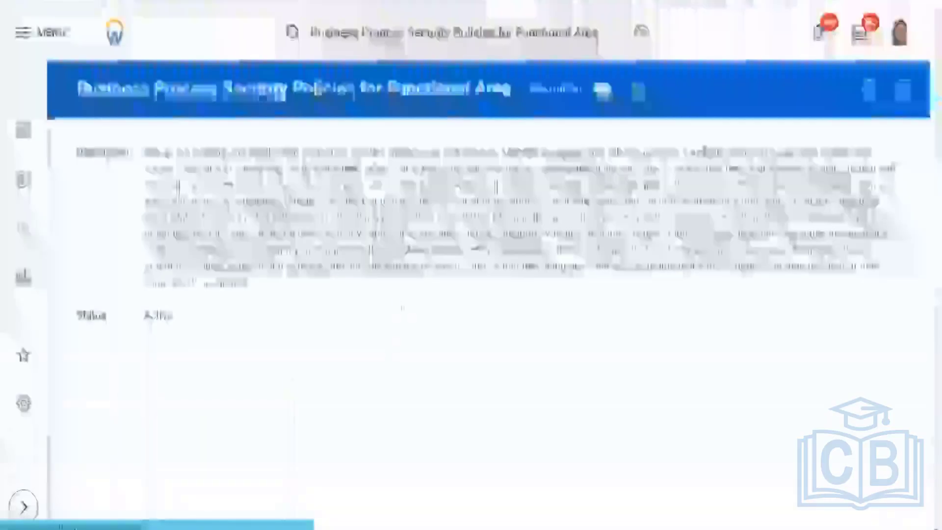
Scroll to Create Position's Policy Restrictions and open its Edit Permissions form.
scroll(363, 373, "down", 2)
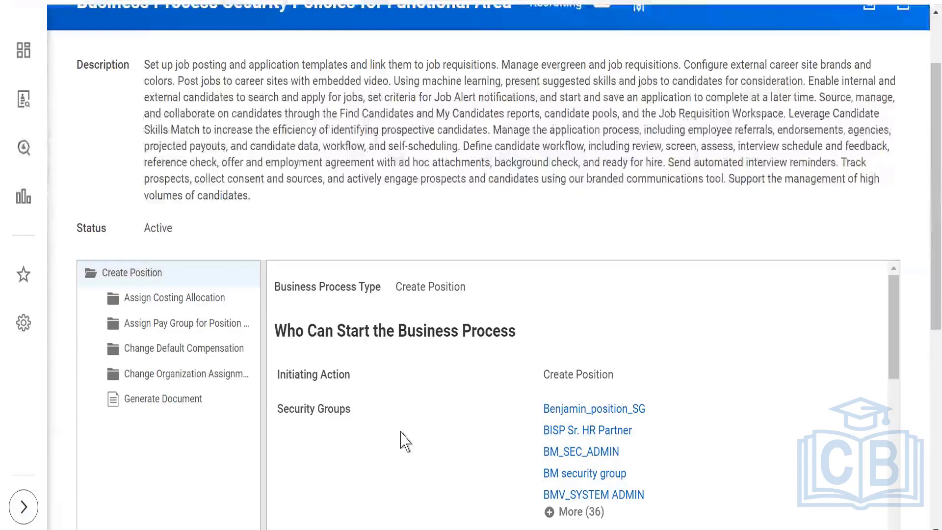
scroll(402, 440, "down", 10)
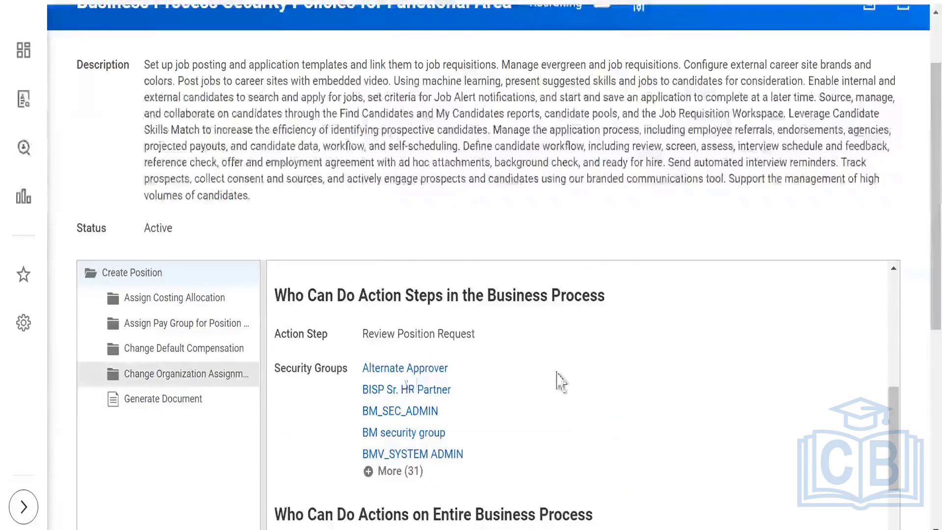
scroll(559, 382, "down", 15)
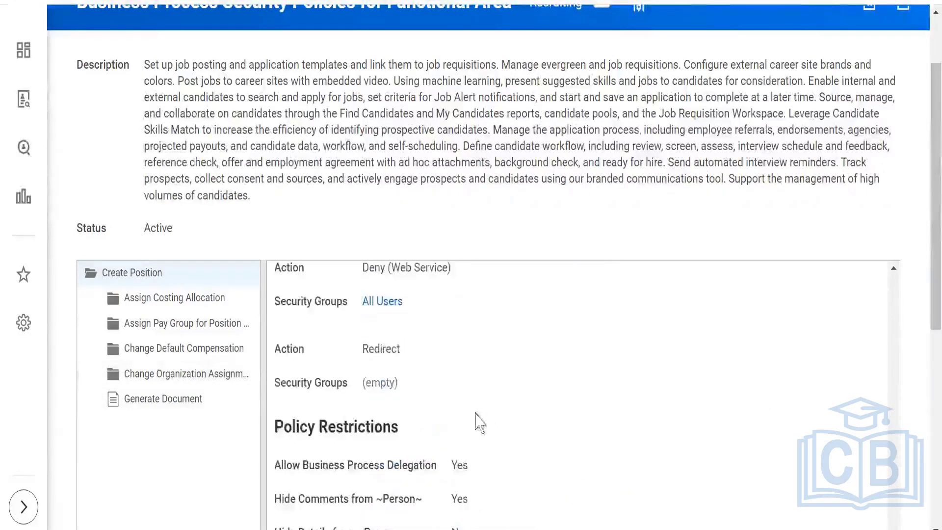
scroll(476, 422, "down", 8)
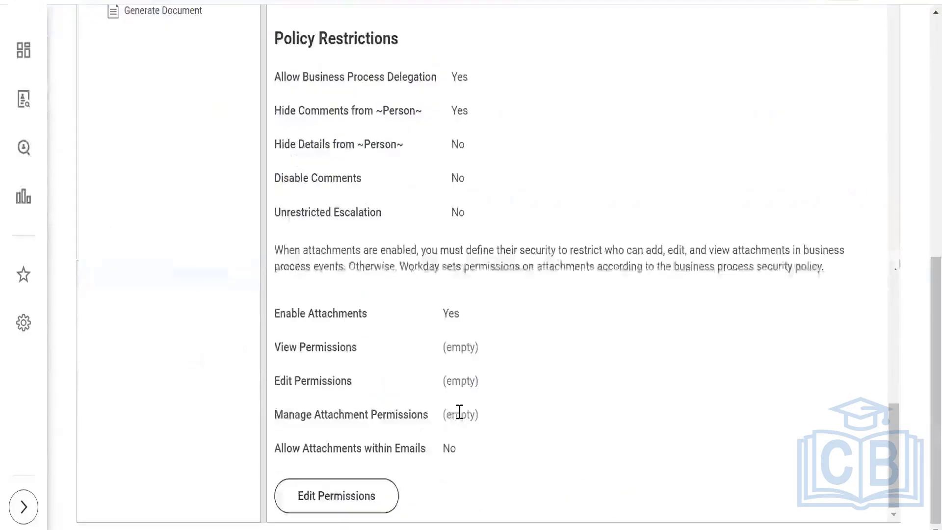
left_click(328, 502)
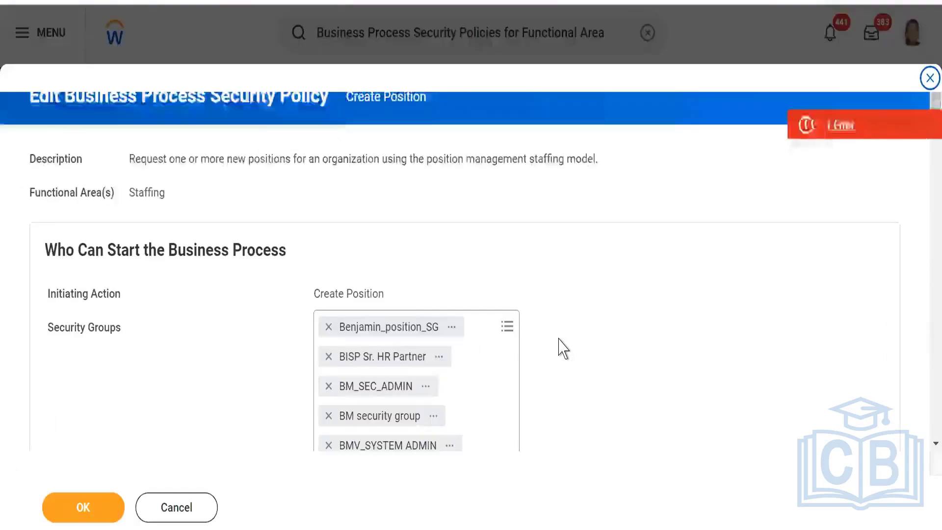
Review Create Position's security groups, cancel without saving, and clear the search box.
scroll(564, 349, "down", 4)
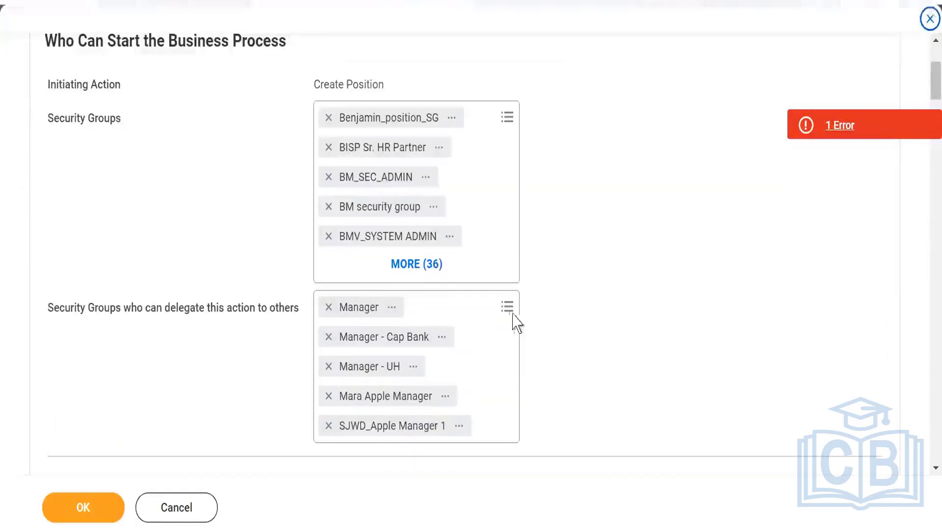
scroll(515, 323, "up", 4)
left_click(170, 510)
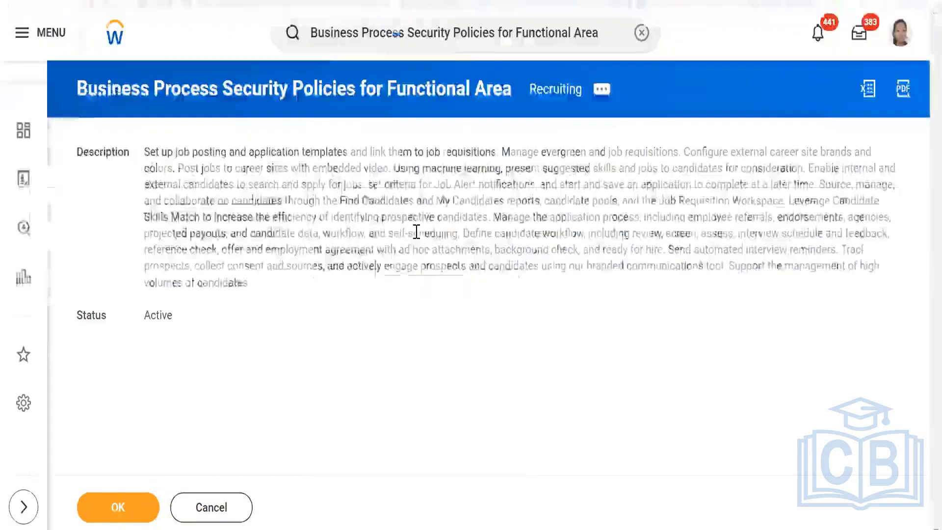
left_click(641, 33)
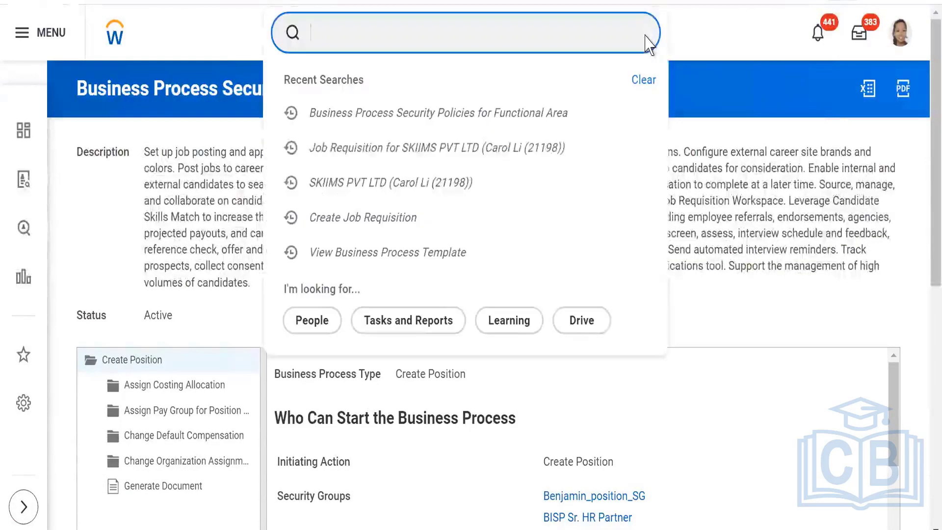